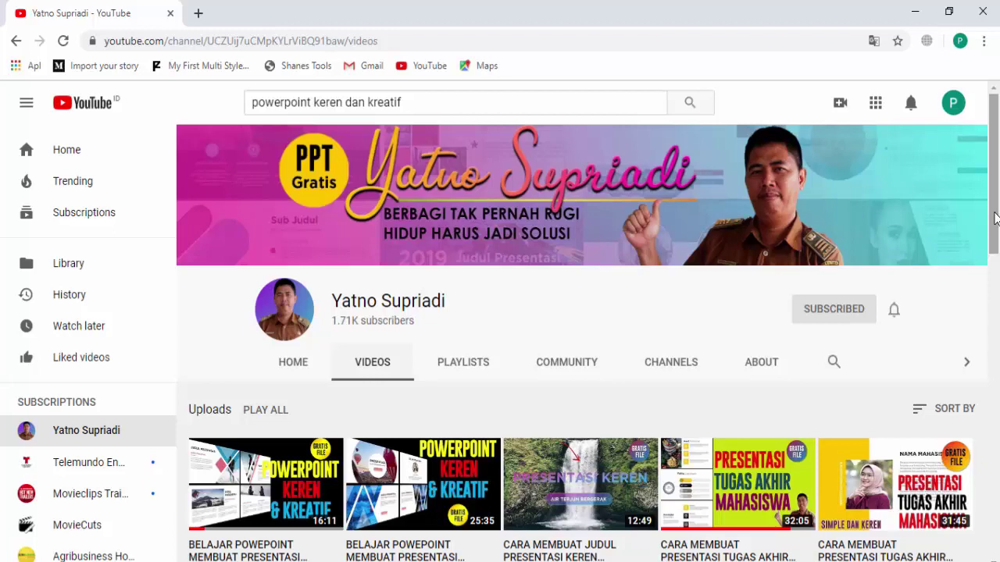
Scroll through the YouTube channel's uploaded presentation videos
mouse_move(996, 218)
left_mouse_down()
mouse_move(996, 245)
mouse_move(997, 221)
left_mouse_up()
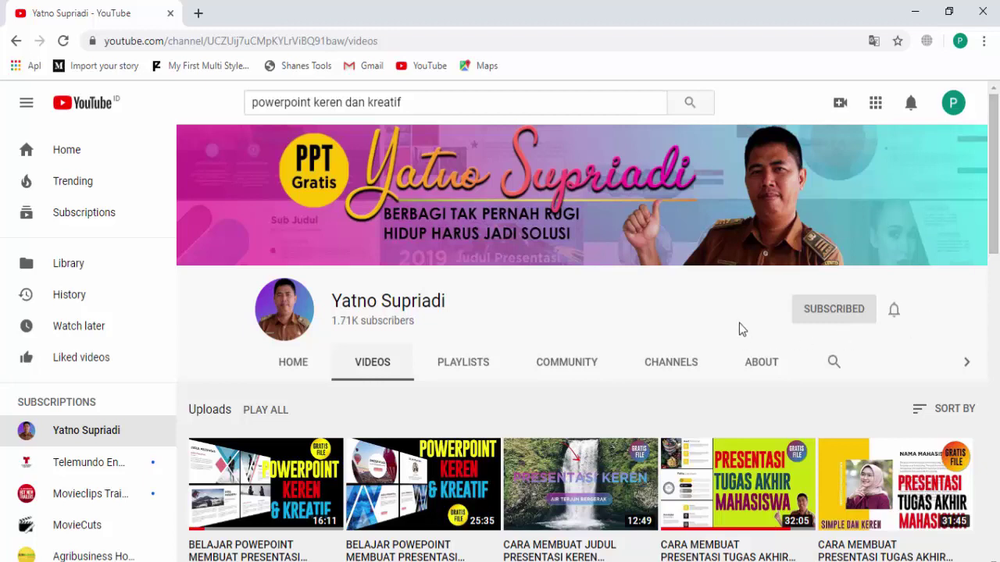
scroll(595, 331, "down", 1)
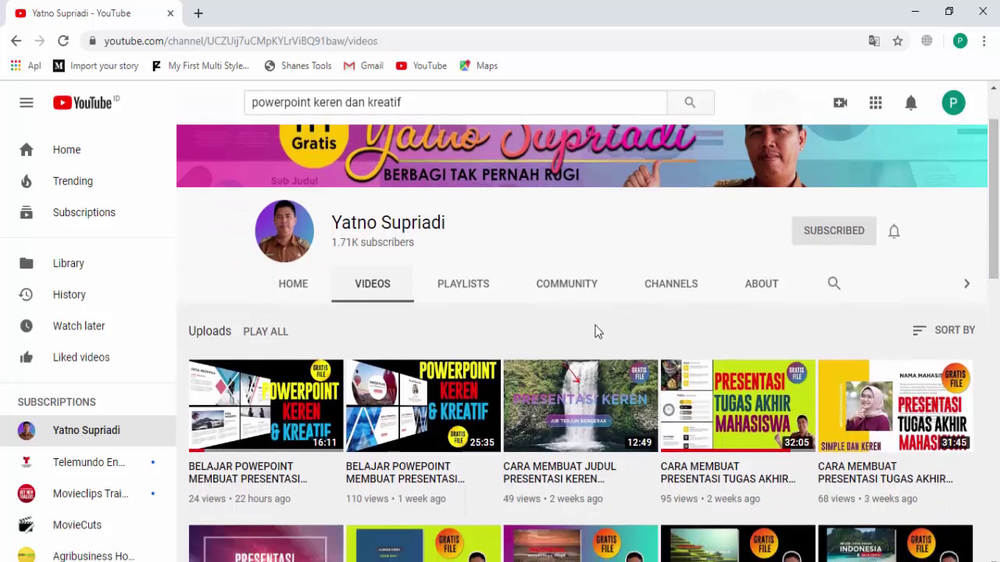
scroll(584, 353, "down", 1)
scroll(617, 444, "down", 1)
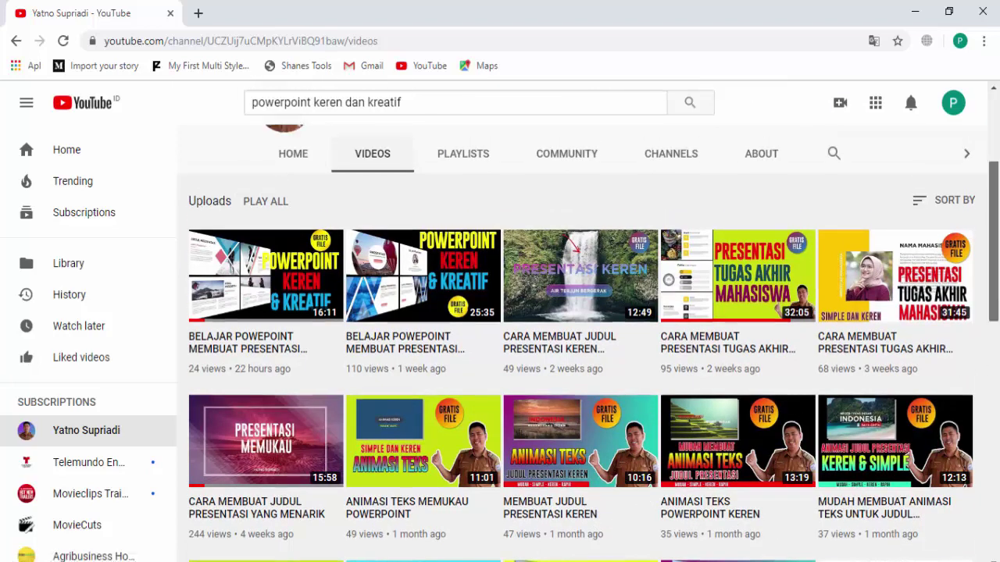
left_click_drag(996, 303, 998, 211)
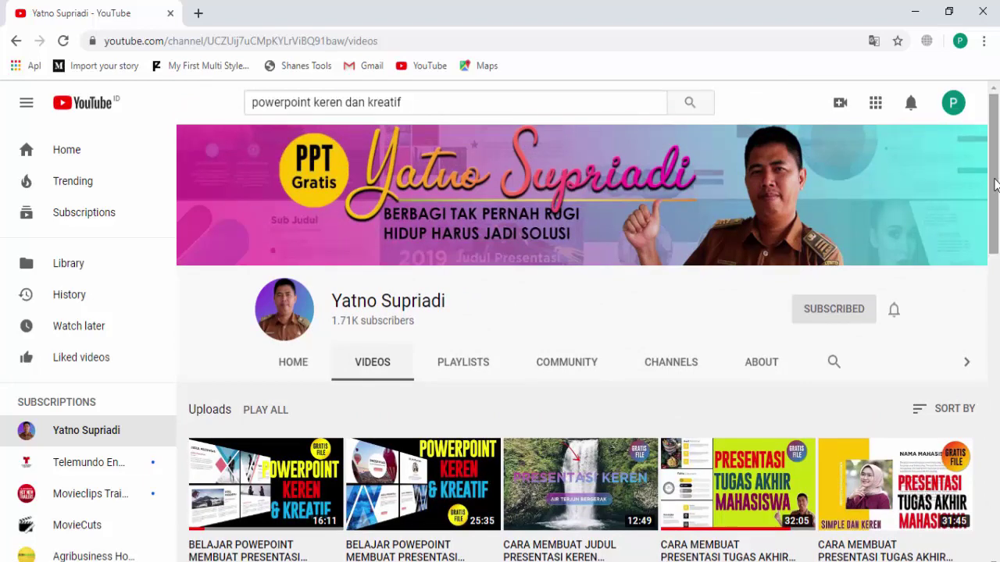
mouse_move(996, 183)
left_mouse_down()
mouse_move(997, 288)
mouse_move(996, 179)
left_mouse_up()
left_click_drag(996, 168, 998, 225)
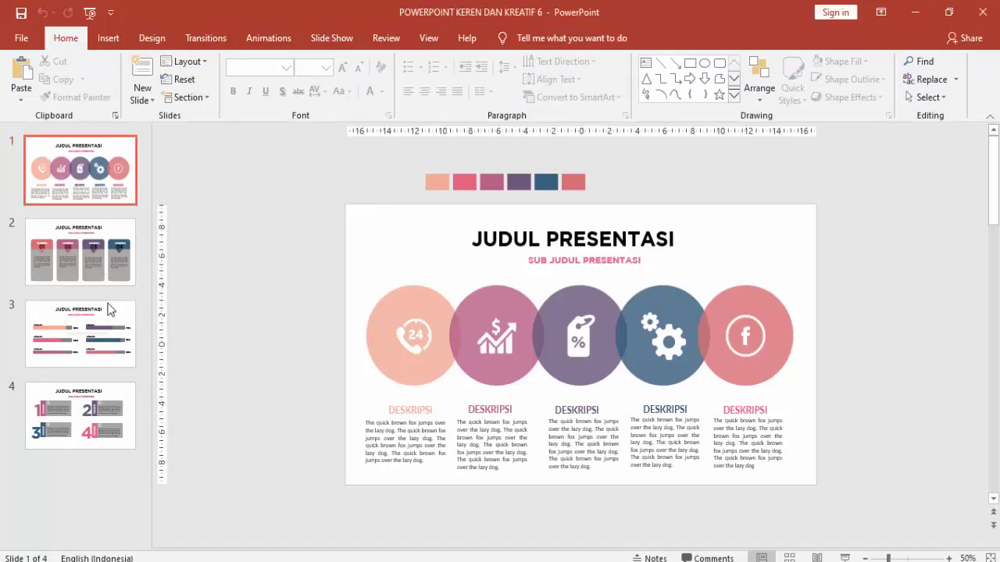
Review the template's four slide layouts and select the six colour swatches on the first slide
left_click(109, 272)
left_click(105, 344)
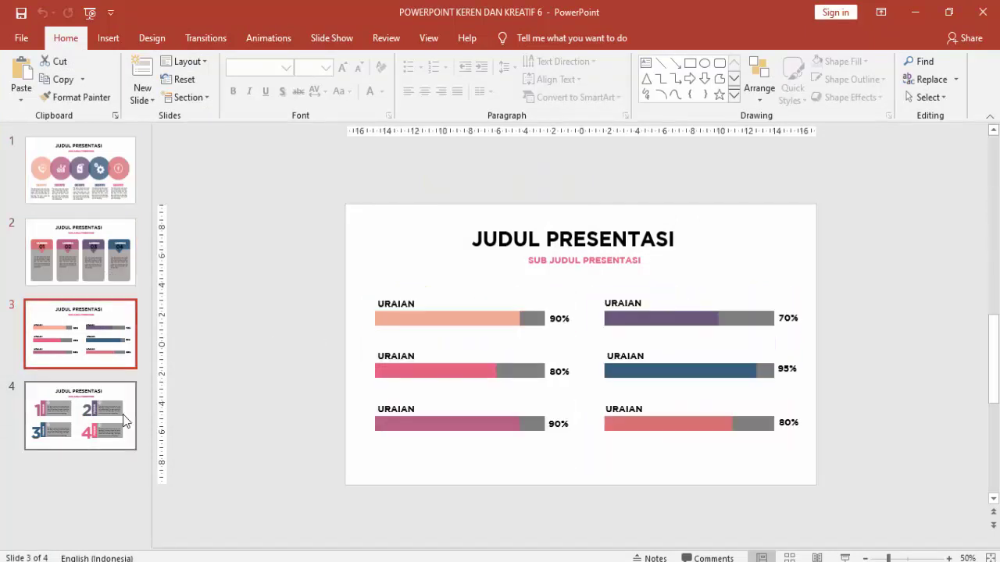
left_click(105, 412)
left_click(109, 184)
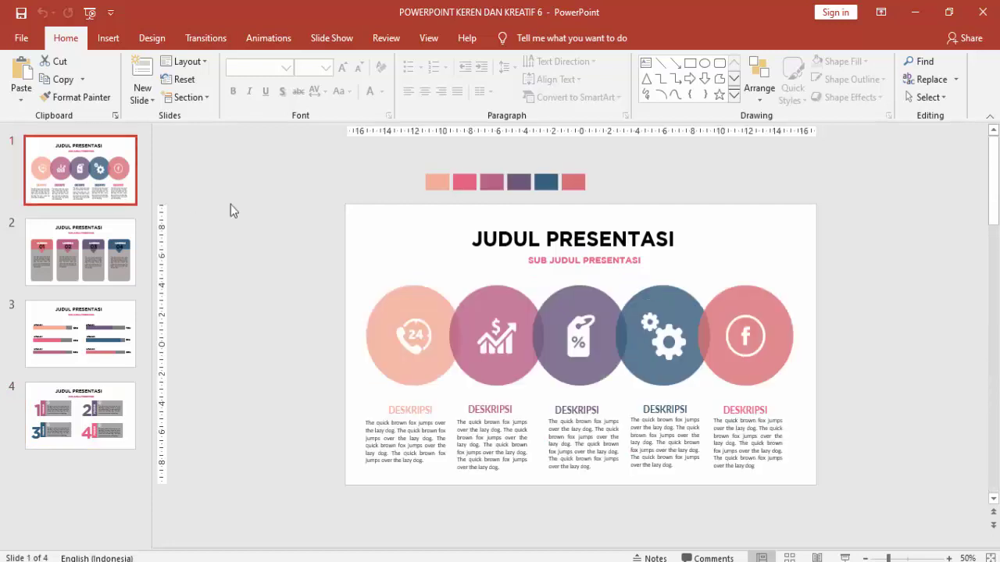
left_click_drag(414, 160, 604, 205)
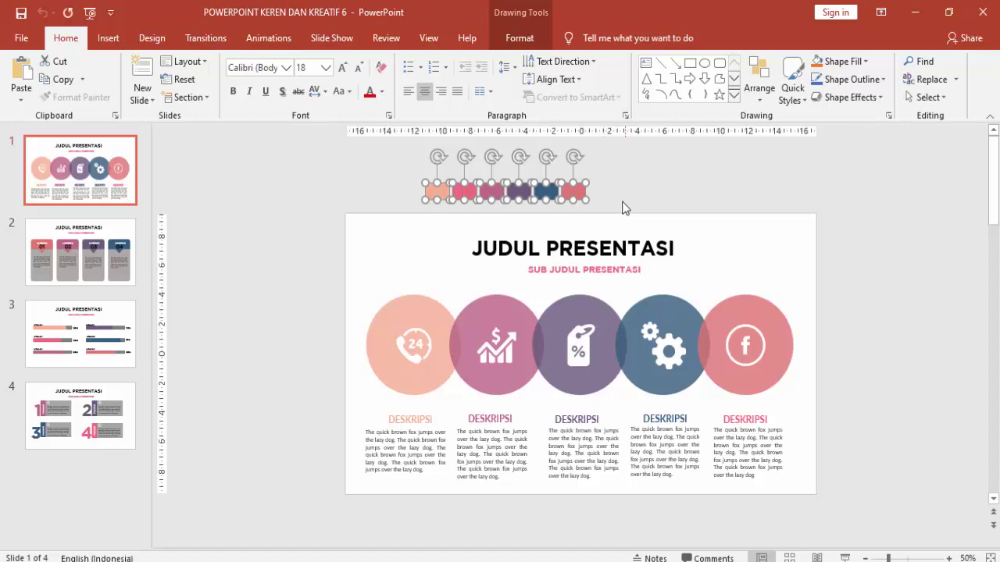
left_click(623, 208)
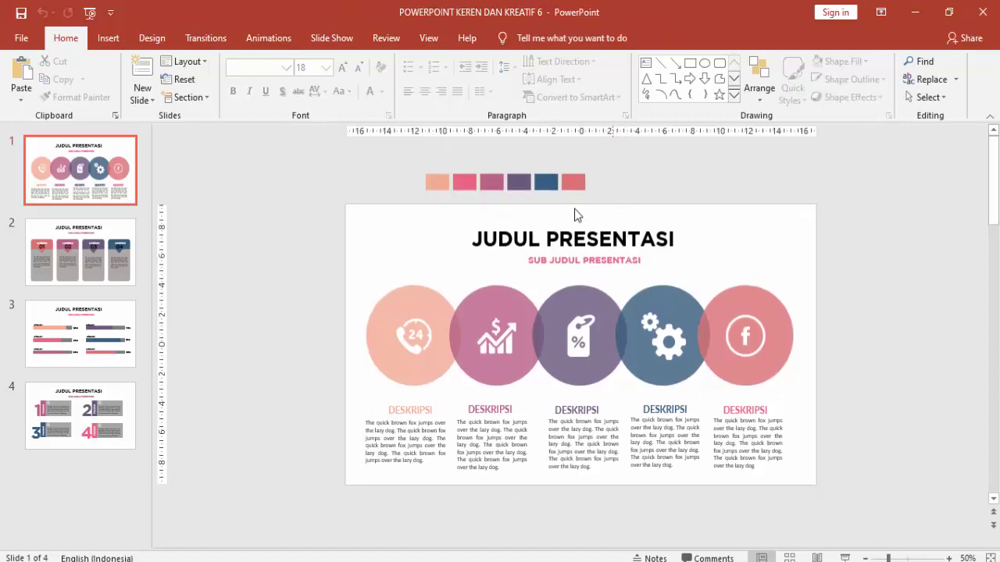
Create a new blank presentation and paste the six colour swatches into it
left_click(21, 38)
left_click(50, 116)
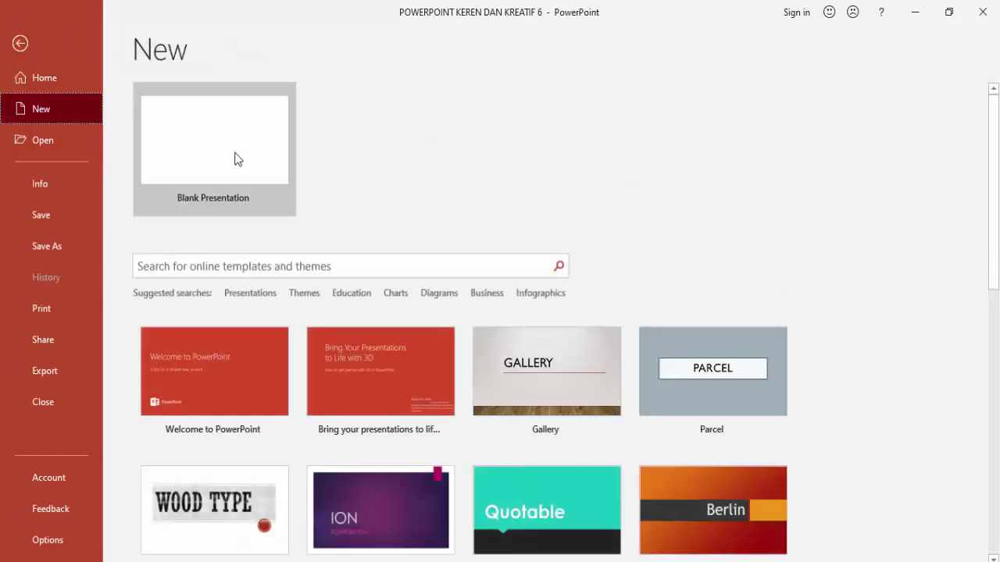
left_click(237, 159)
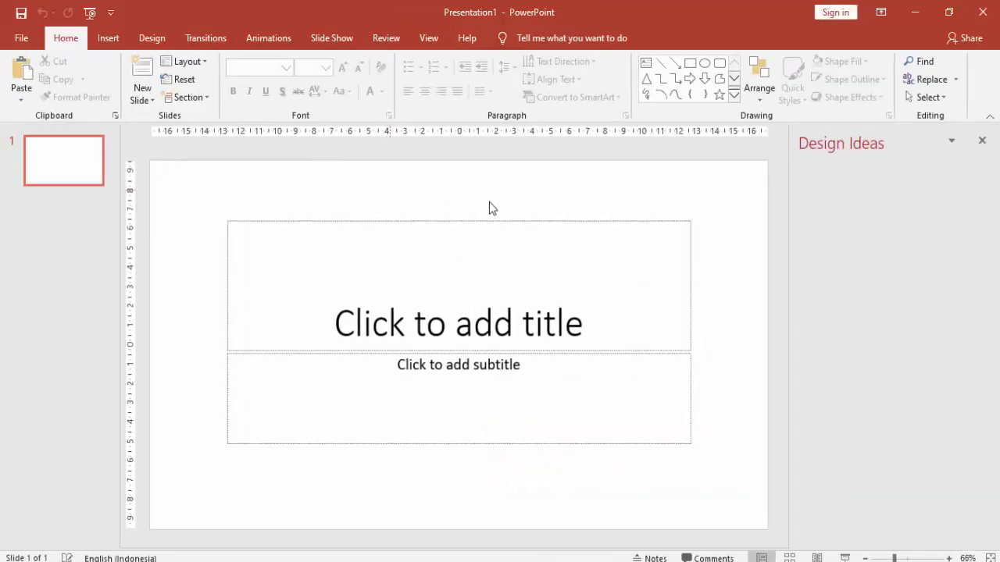
key("ctrl+v")
left_click(982, 140)
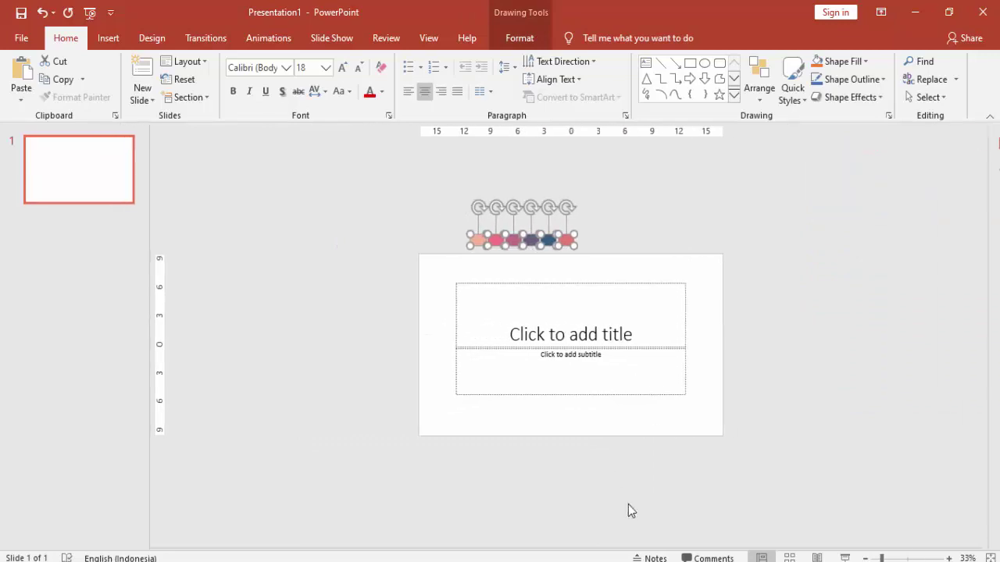
Close the template presentation and select the new slide's title placeholder
mouse_move(597, 561)
left_click(529, 519)
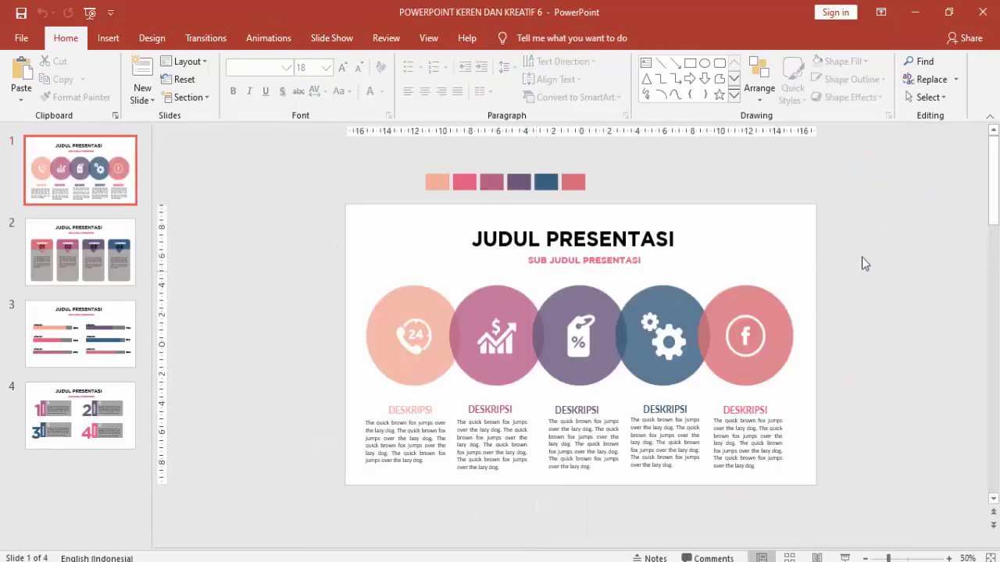
left_click(983, 12)
left_click(614, 200)
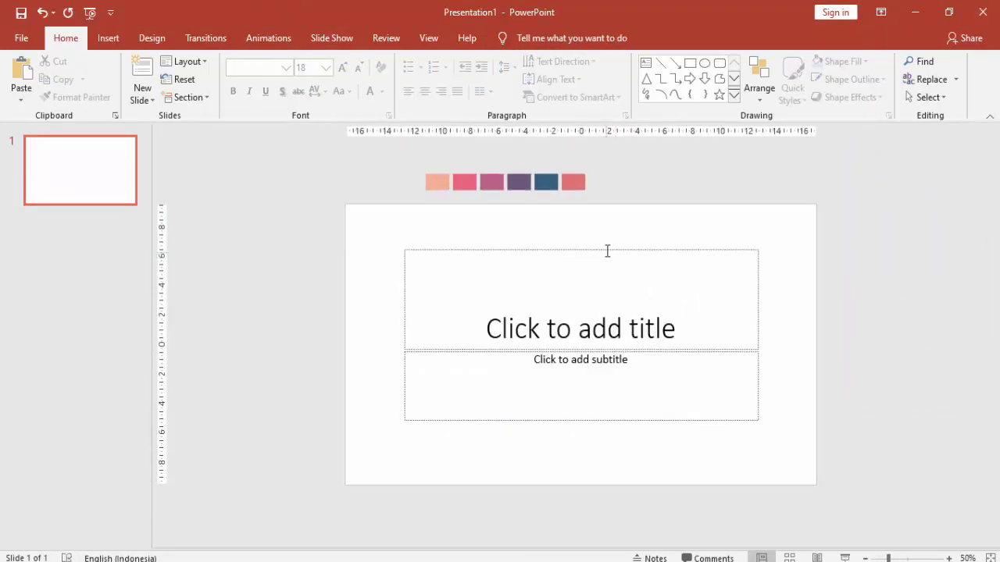
left_click(607, 249)
Delete the title and subtitle placeholders and add a text box reading 'JUDUL PRESENTASI'
key("Delete")
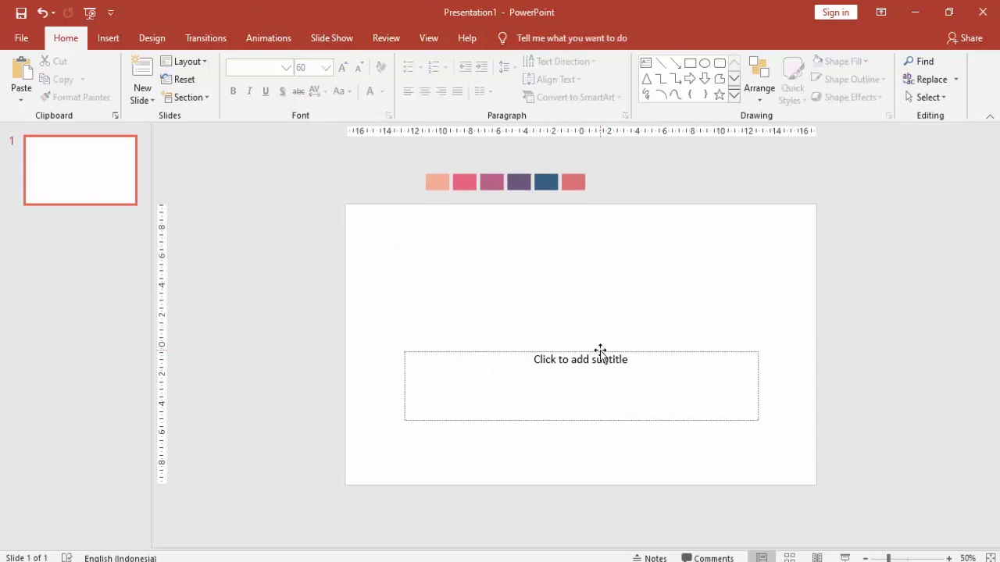
left_click(600, 352)
key("Delete")
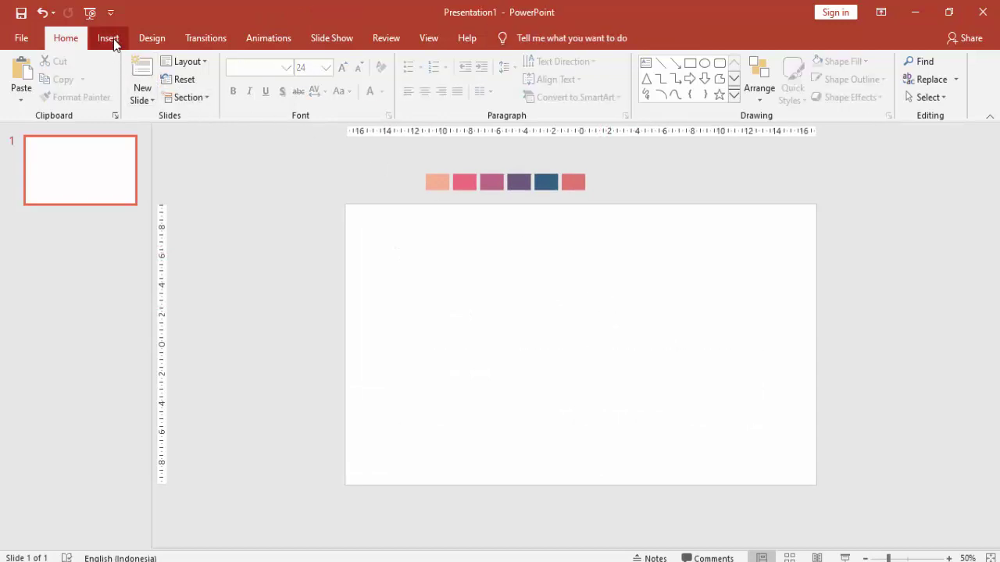
left_click(565, 75)
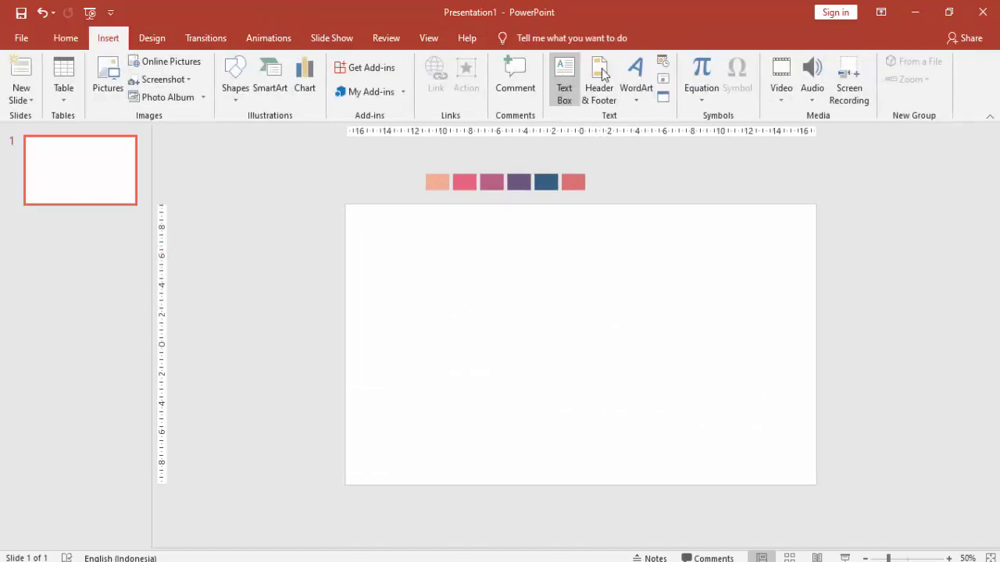
left_click(526, 228)
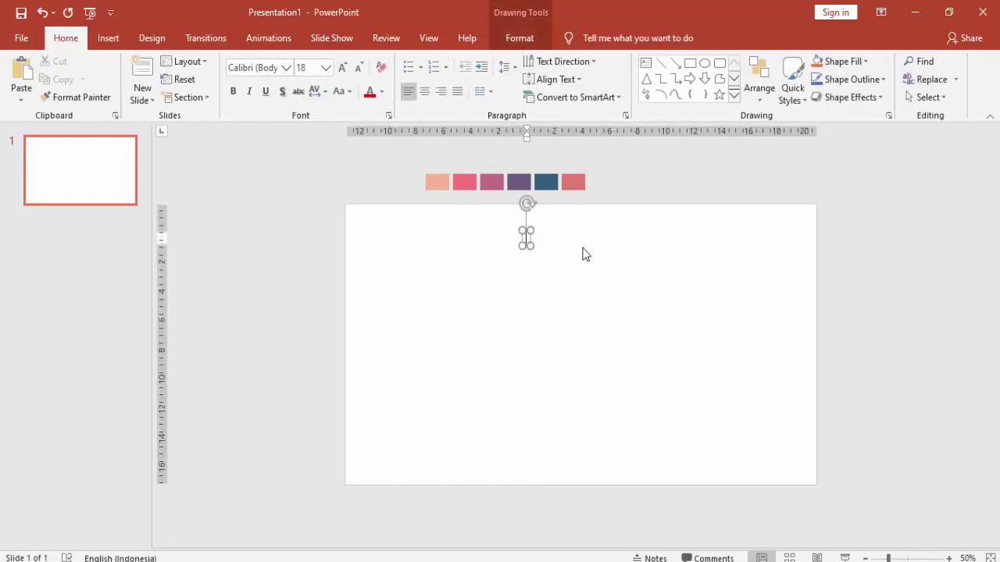
type("JUDUL P")
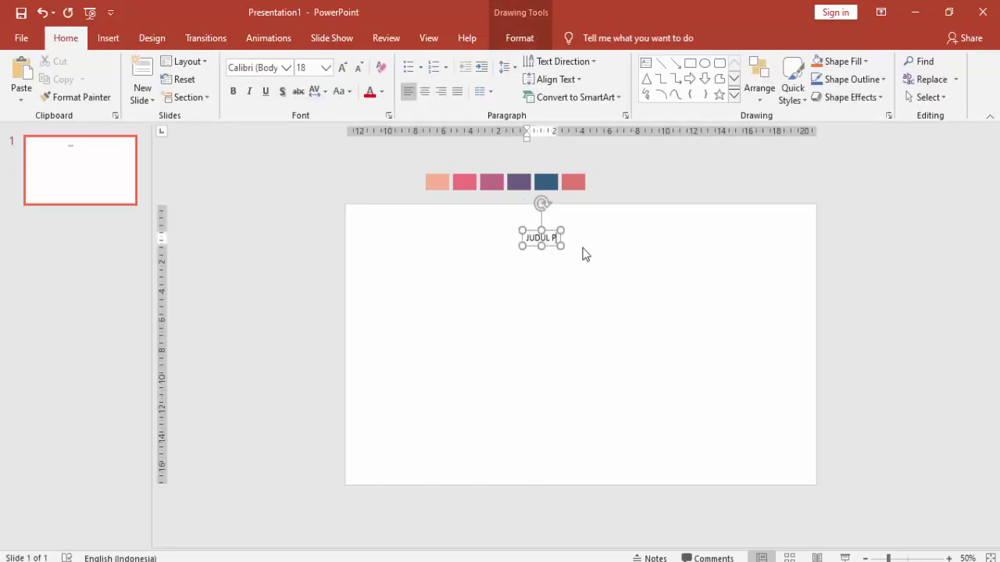
type("RESENTASI")
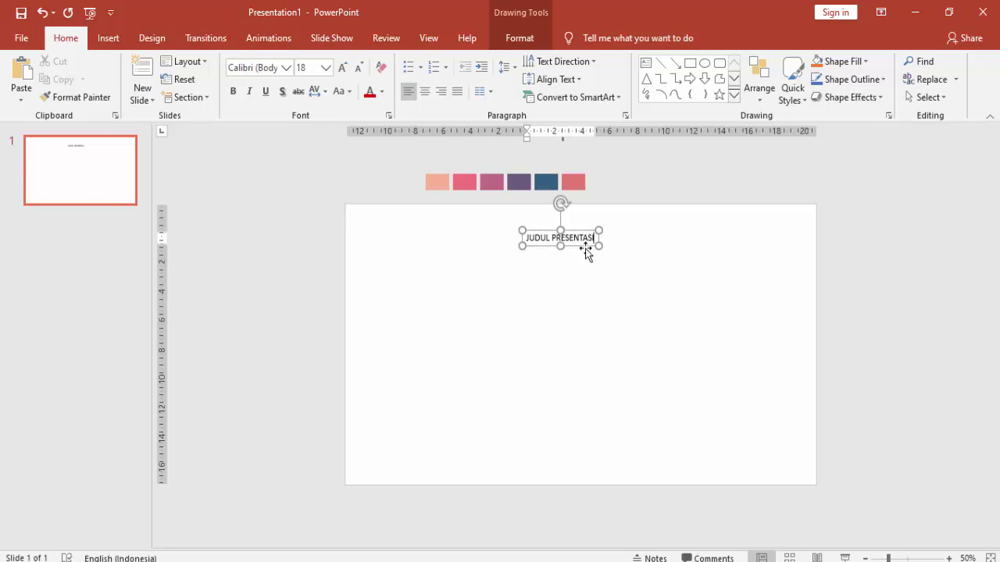
Format the 'JUDUL PRESENTASI' text in Gotham Bold and grey
left_click(586, 249)
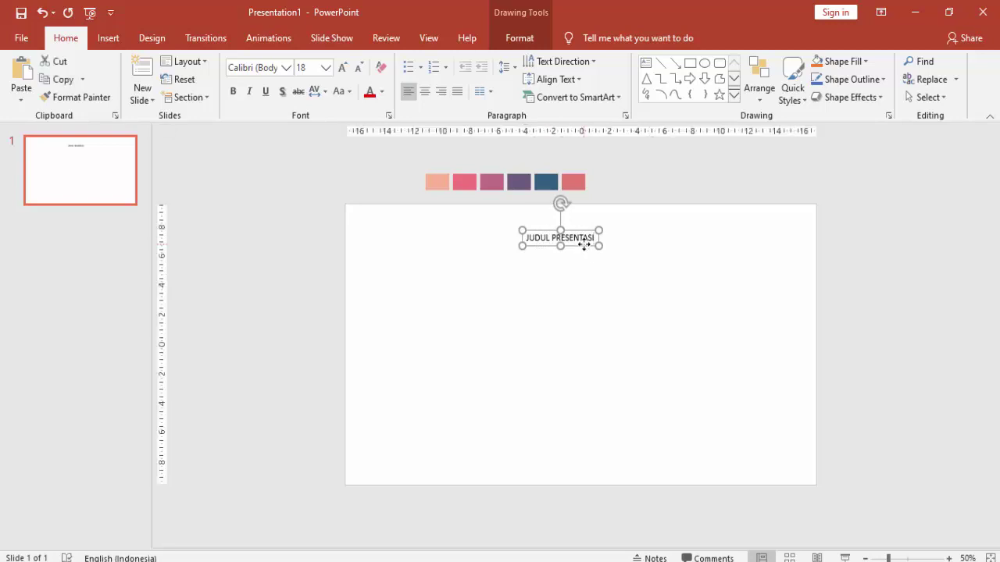
left_click(285, 68)
type("Gotham Bold")
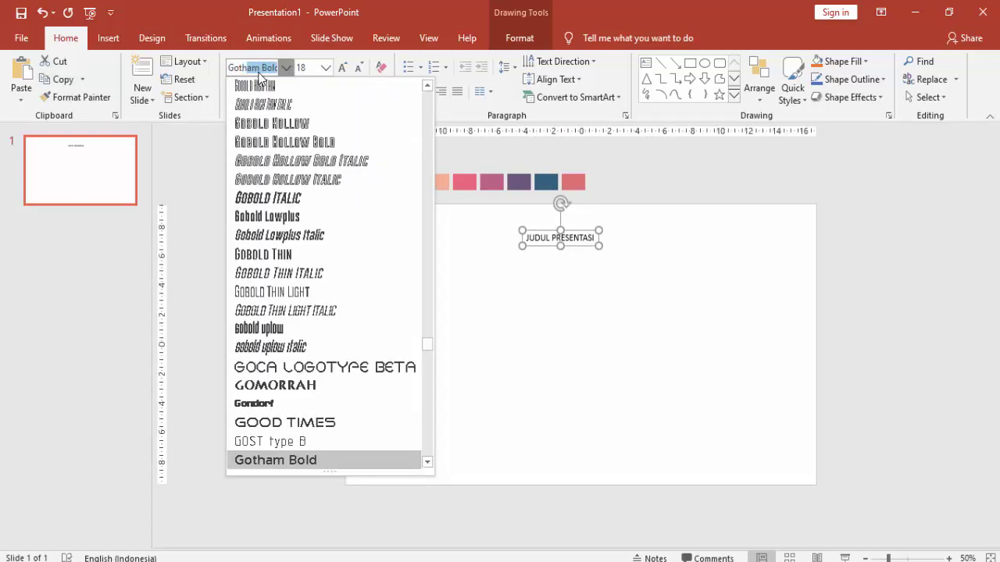
key("Return")
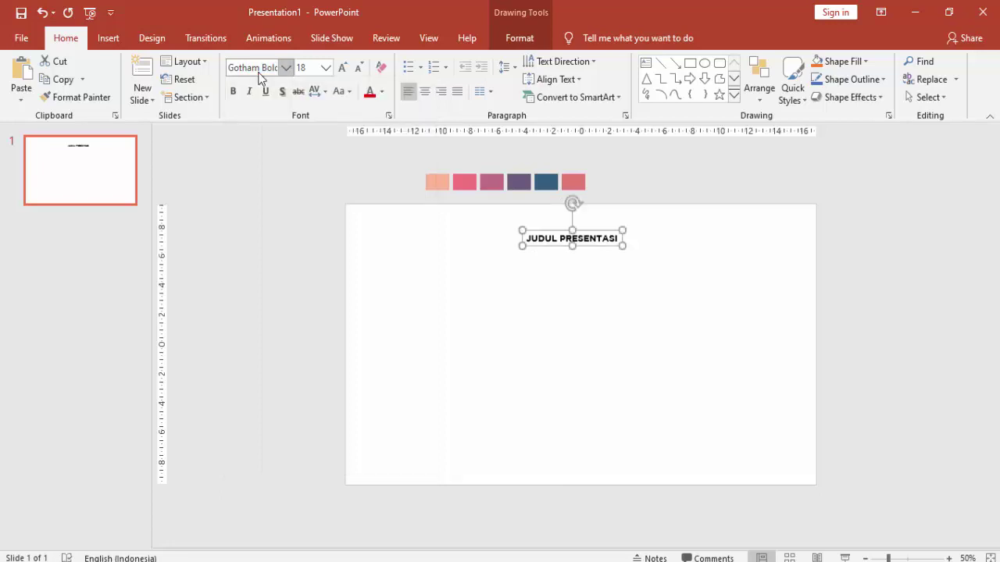
left_click(382, 92)
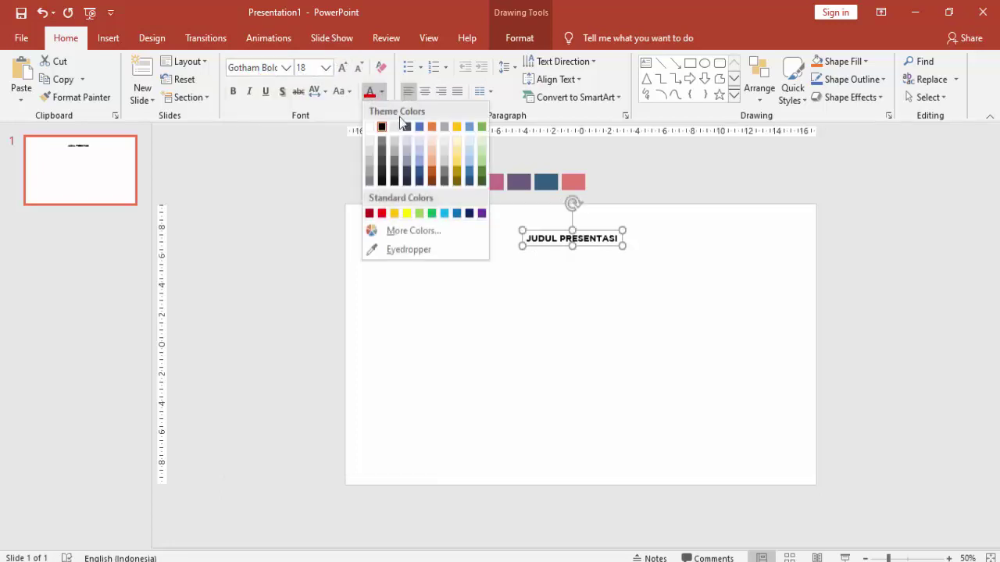
left_click(394, 170)
left_click(405, 227)
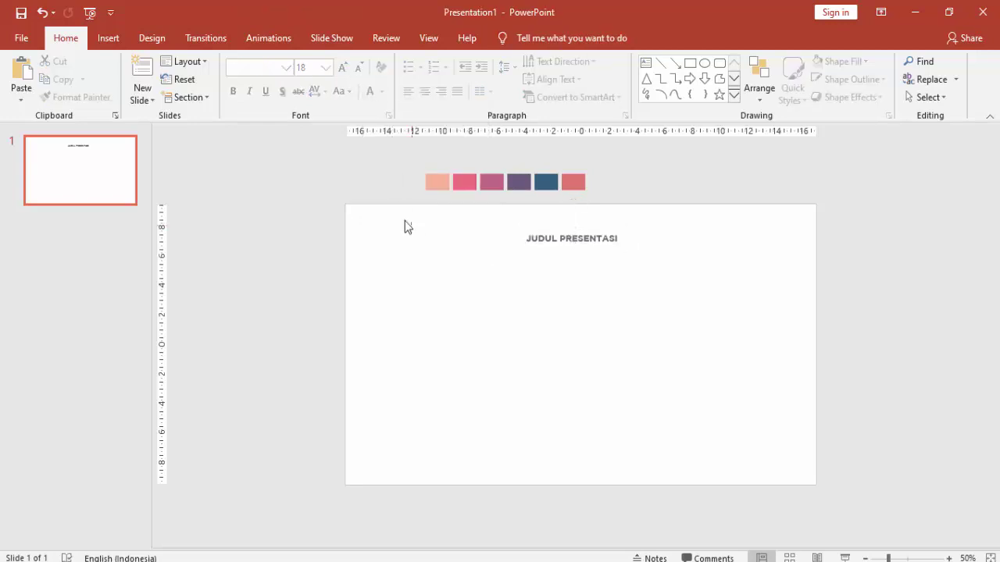
Duplicate the text box below at 40 pt and change it to 'TIMELINE AGENDA'
left_click(543, 248)
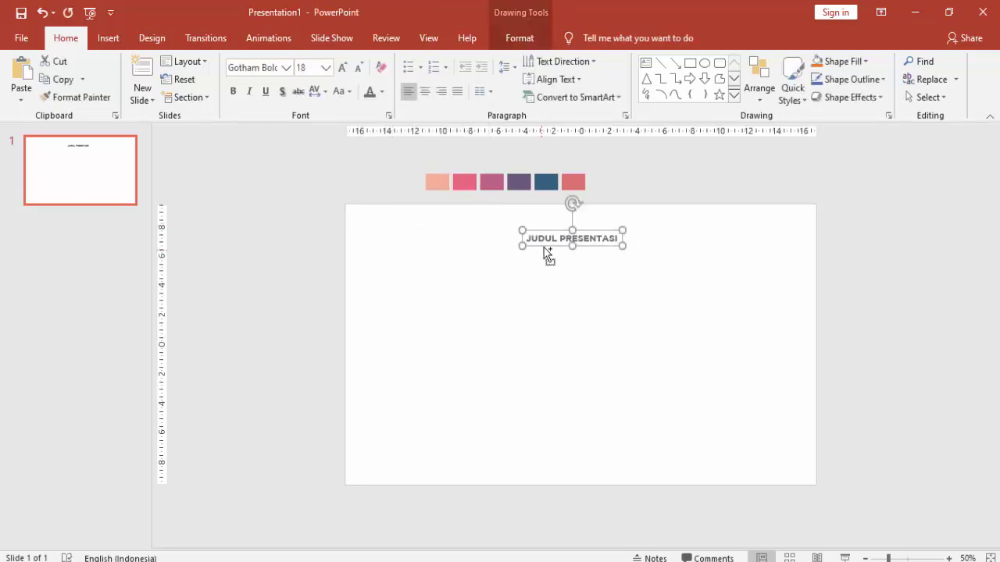
left_click_drag(547, 254, 546, 269)
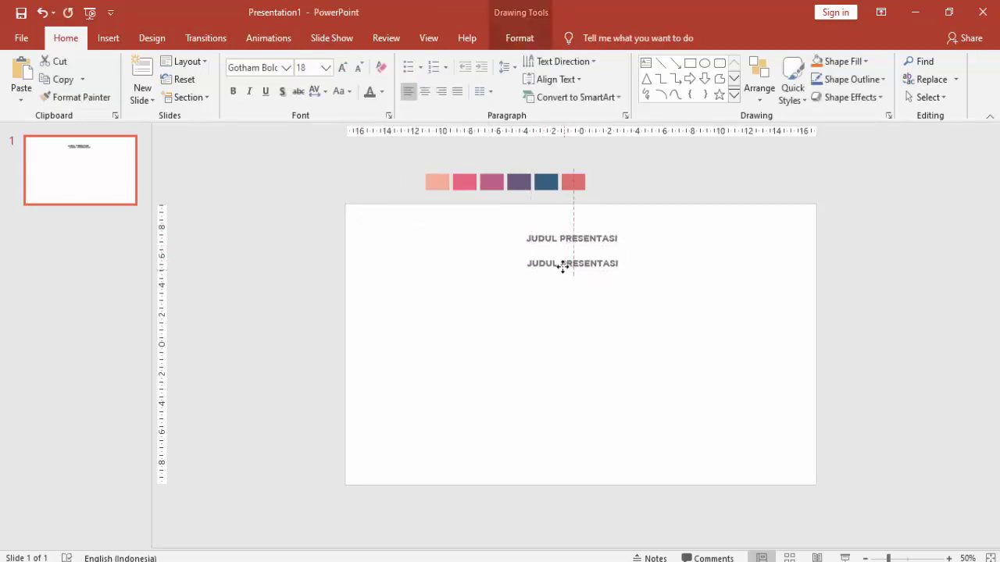
left_click(326, 68)
left_click(313, 280)
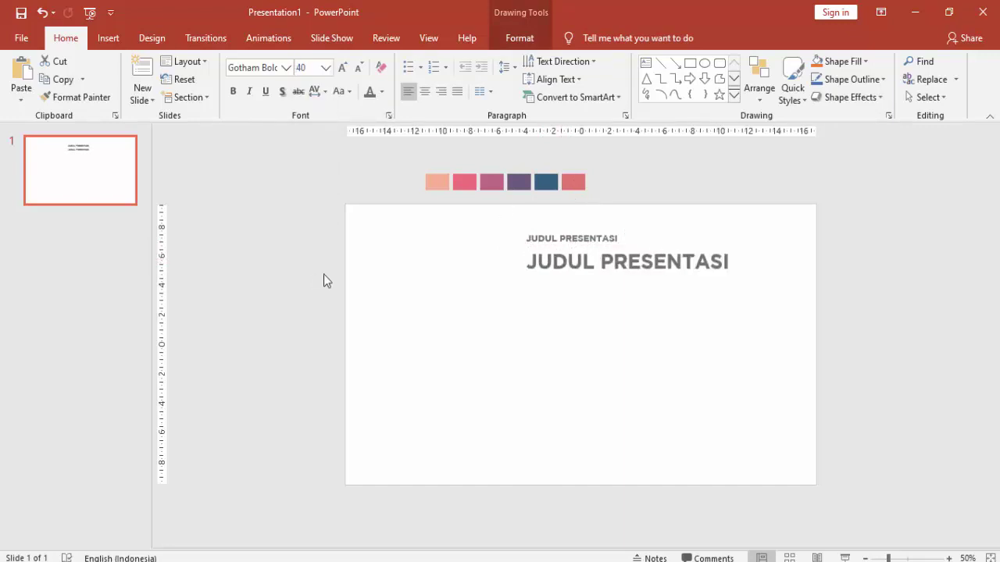
mouse_move(566, 243)
left_mouse_down()
mouse_move(507, 239)
mouse_move(665, 250)
left_mouse_up()
type("TIME")
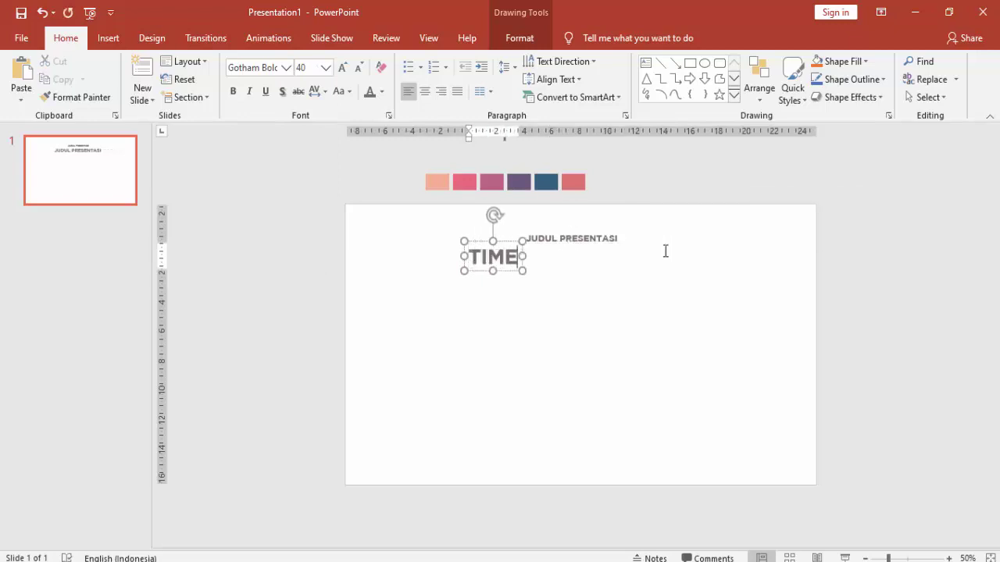
type("LINE AGENDA")
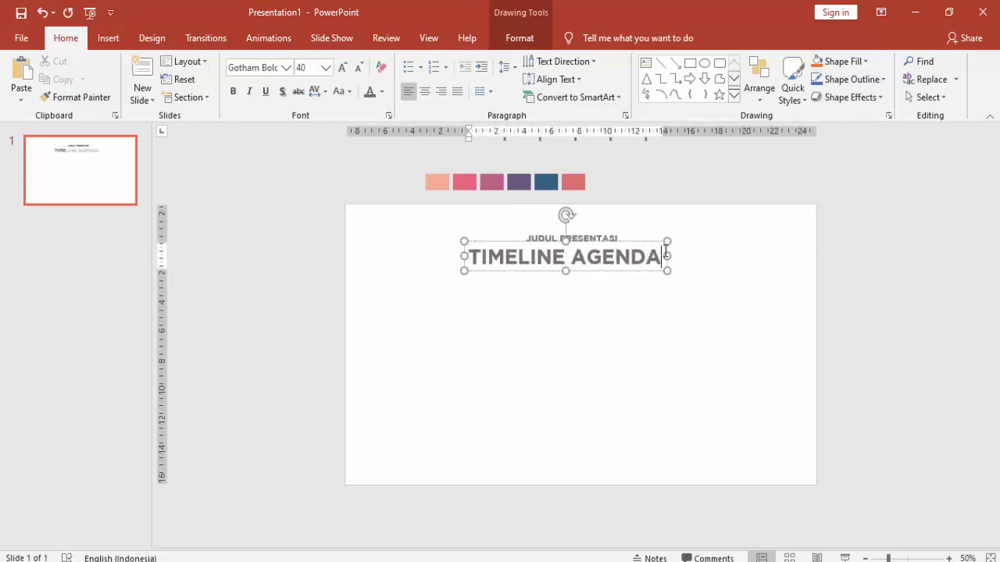
Lower the 'TIMELINE AGENDA' title slightly and colour it black
left_click_drag(622, 275, 620, 282)
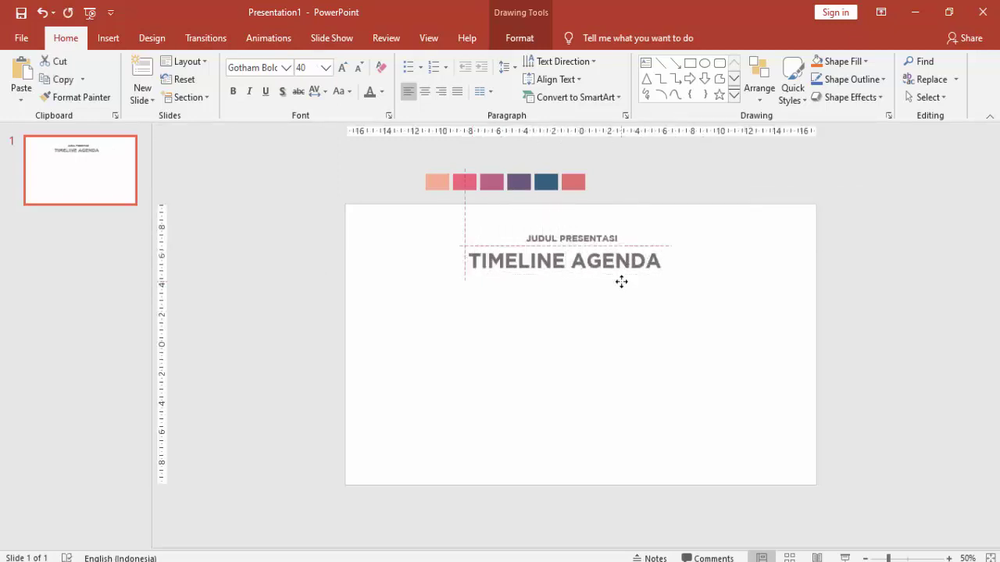
left_click(381, 92)
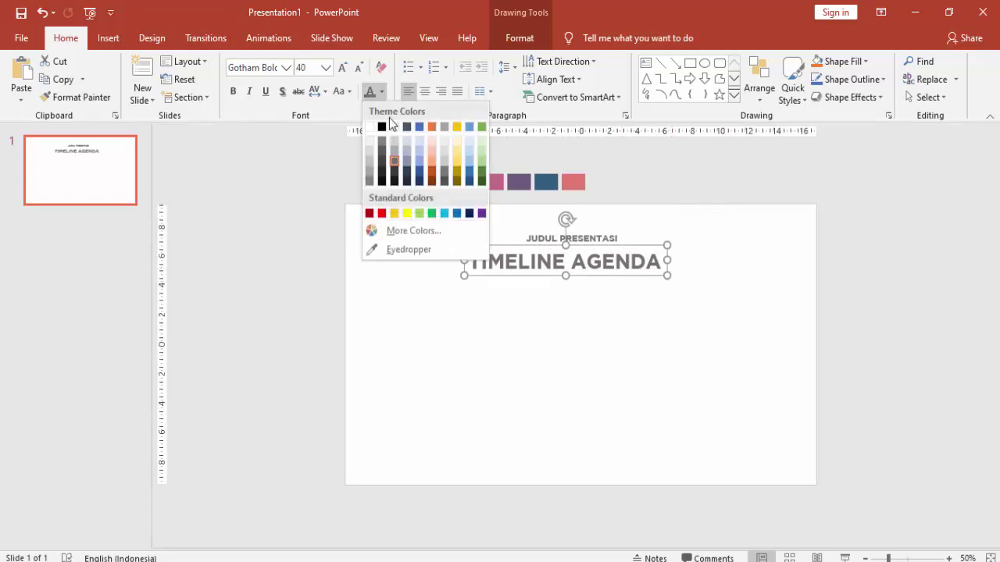
left_click(382, 126)
left_click(714, 216)
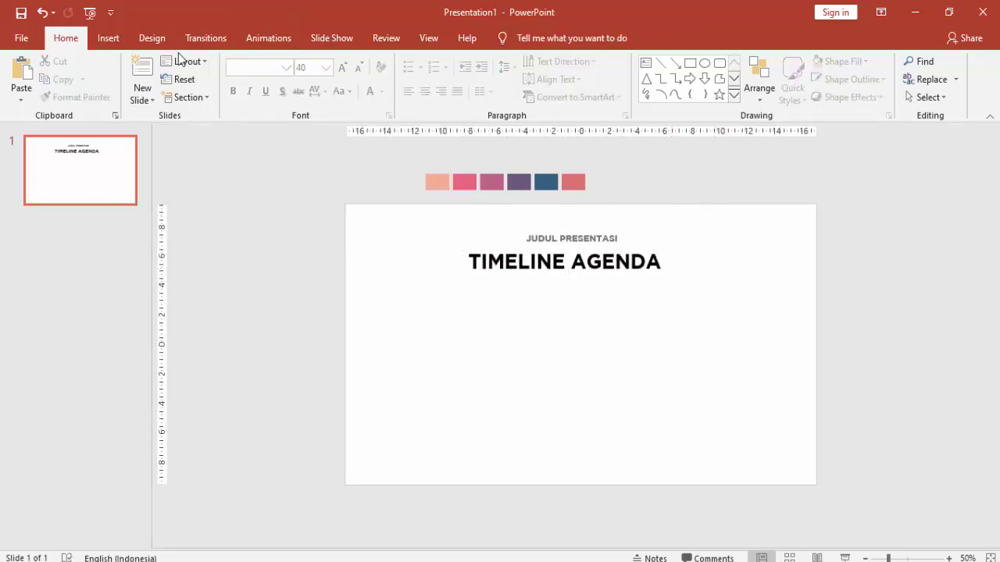
Draw a short straight line below the 'TIMELINE AGENDA' title
left_click(117, 41)
left_click(235, 78)
left_click(259, 132)
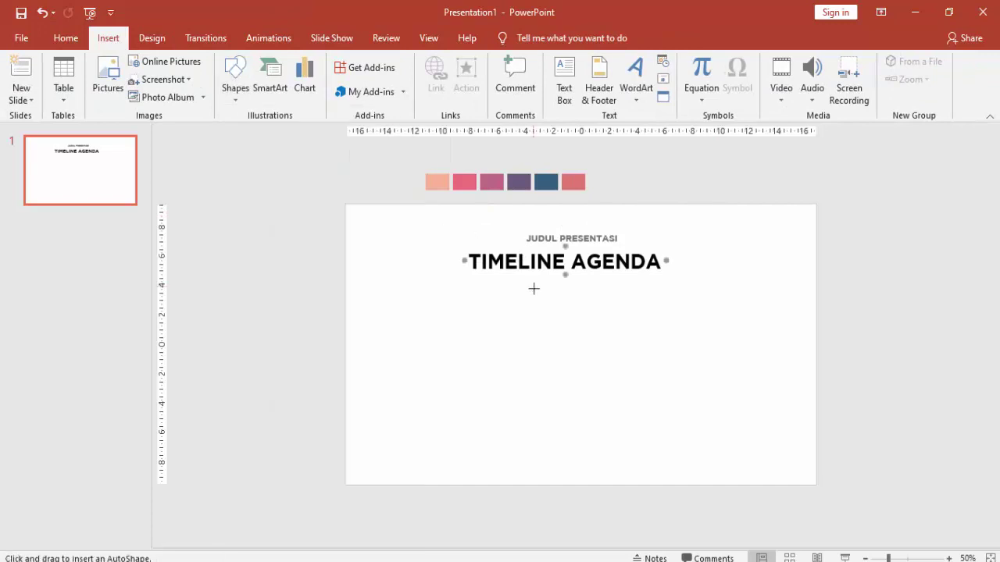
left_click_drag(529, 281, 582, 277)
Give the line a 4 pt width and the pink swatch colour via the eyedropper
right_click(582, 277)
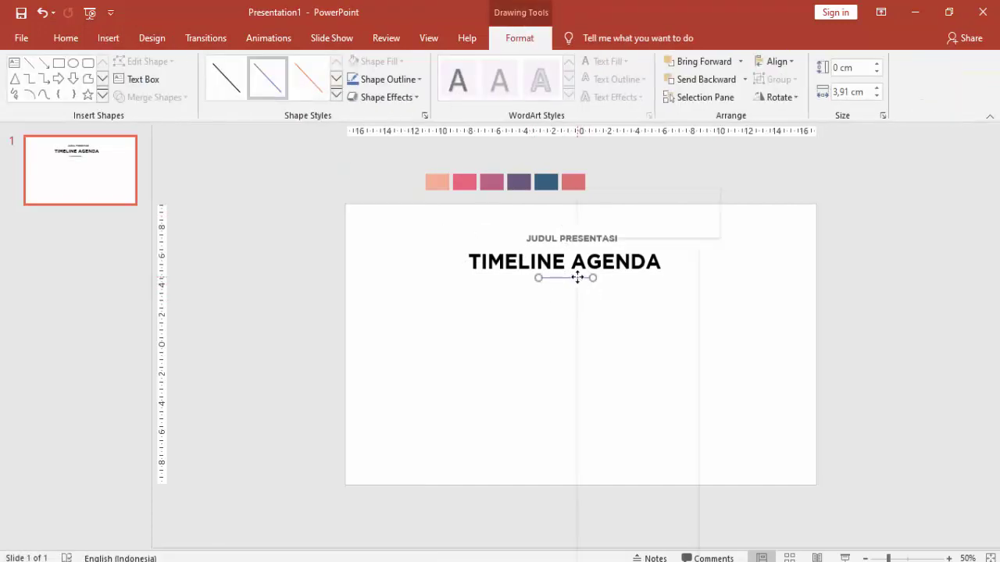
left_click(631, 534)
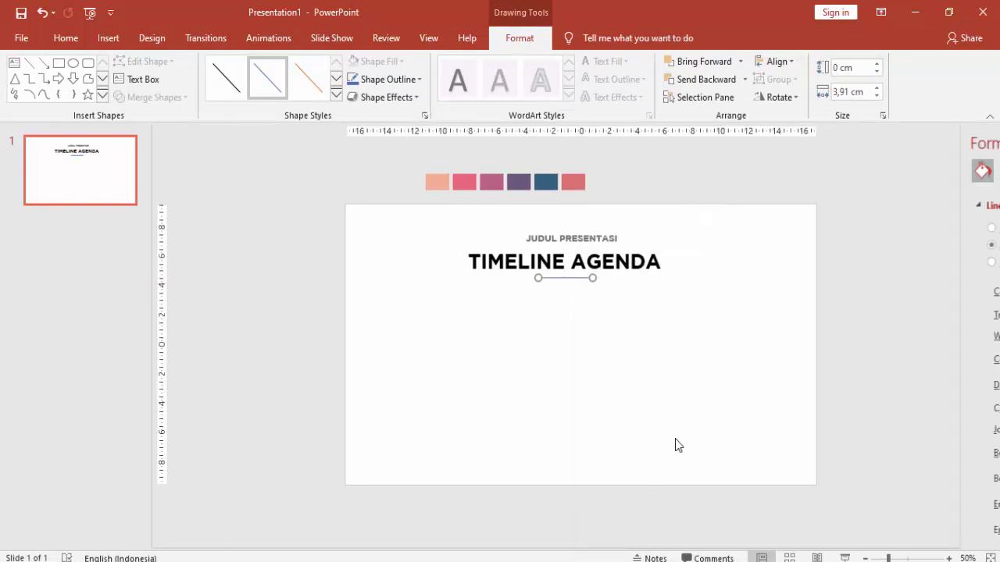
left_click_drag(959, 336, 888, 336)
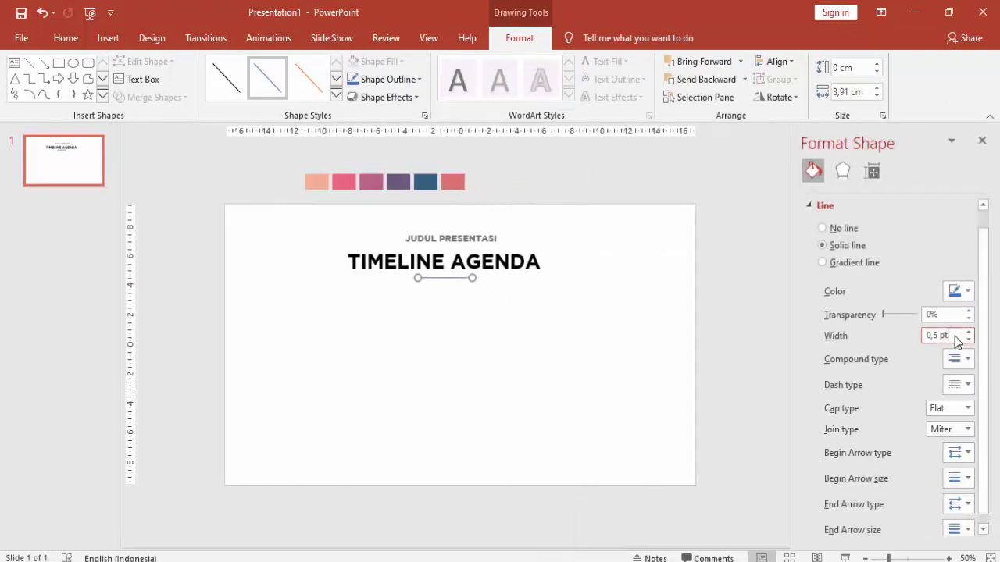
type("4")
key("Tab")
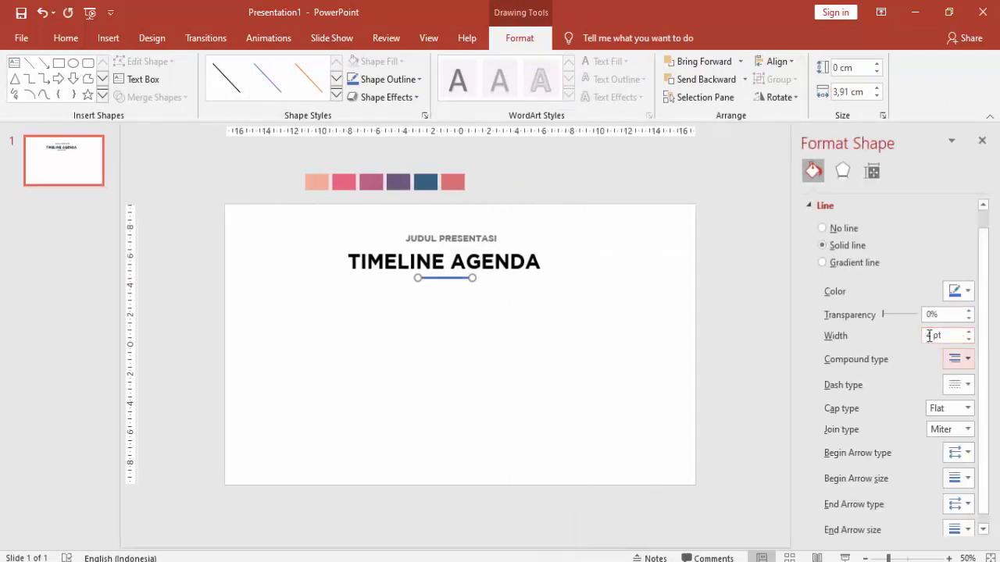
left_click(958, 290)
left_click(906, 444)
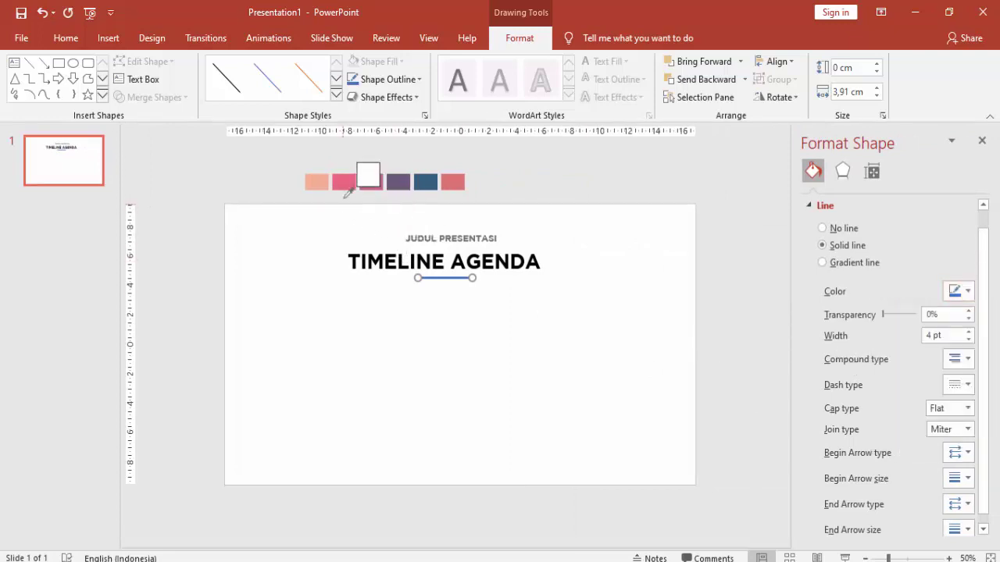
left_click(342, 179)
left_click(506, 182)
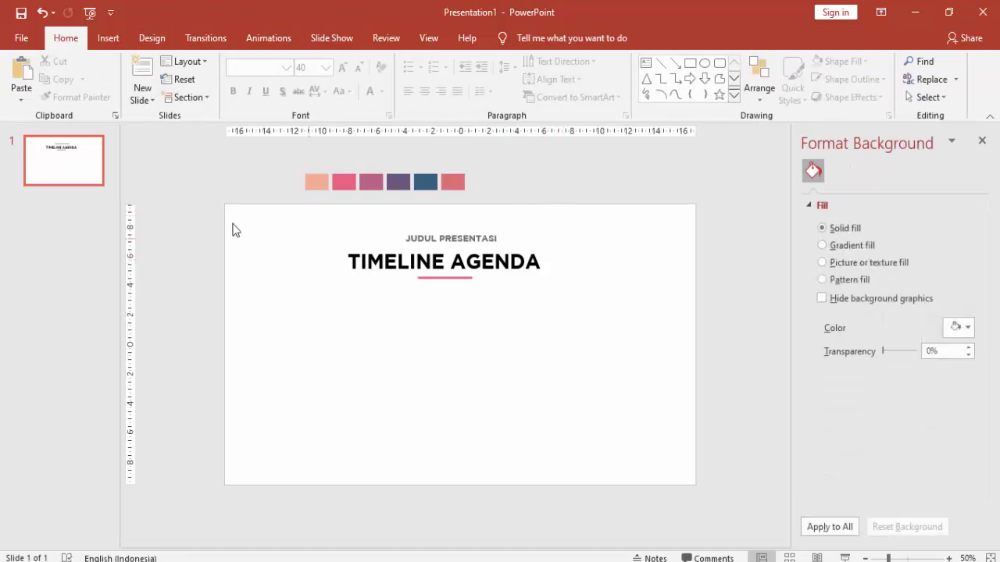
Draw a chevron on the left of the slide and duplicate it into a row of four
left_click(109, 38)
left_click(235, 78)
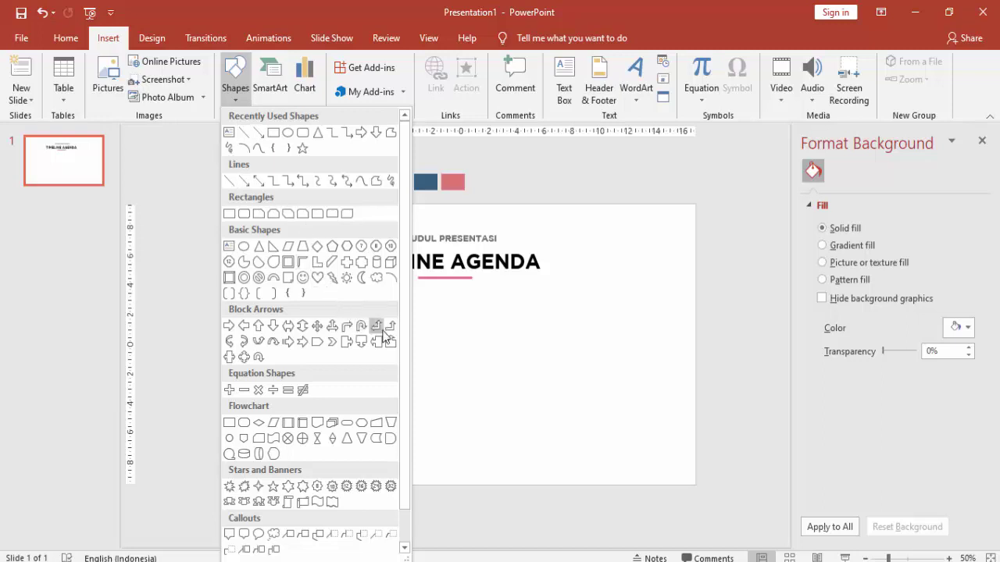
left_click(331, 342)
left_click_drag(283, 323, 397, 353)
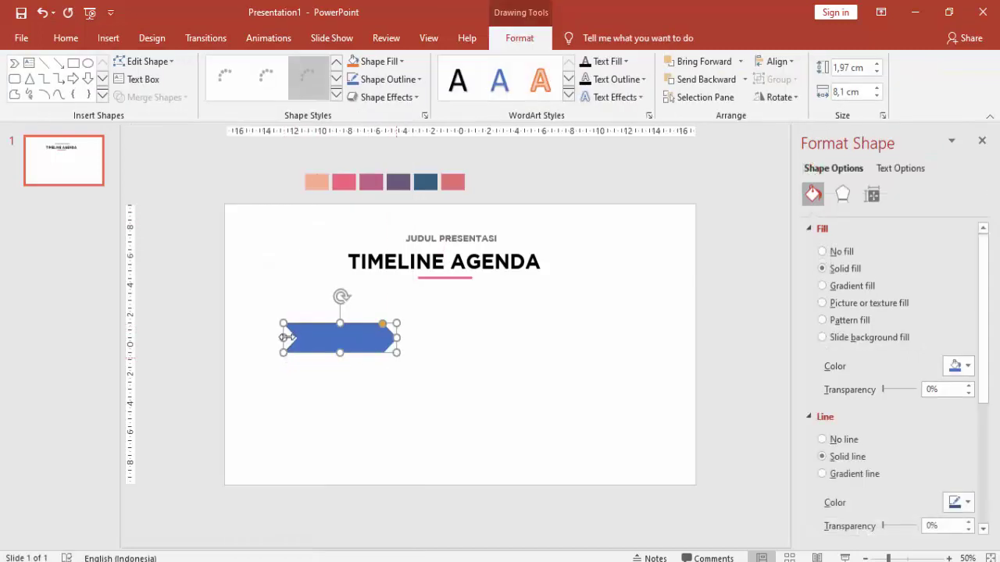
mouse_move(283, 337)
left_mouse_down()
mouse_move(268, 339)
mouse_move(308, 340)
mouse_move(316, 358)
left_mouse_up()
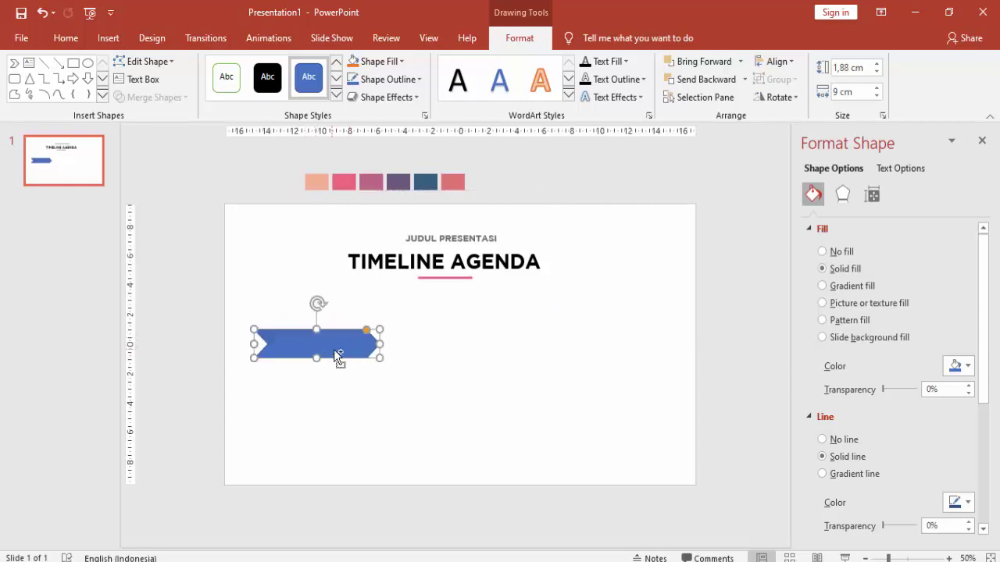
mouse_move(380, 344)
left_mouse_down()
mouse_move(363, 347)
mouse_move(423, 348)
left_mouse_up()
key("ctrl+d")
key("ctrl+d")
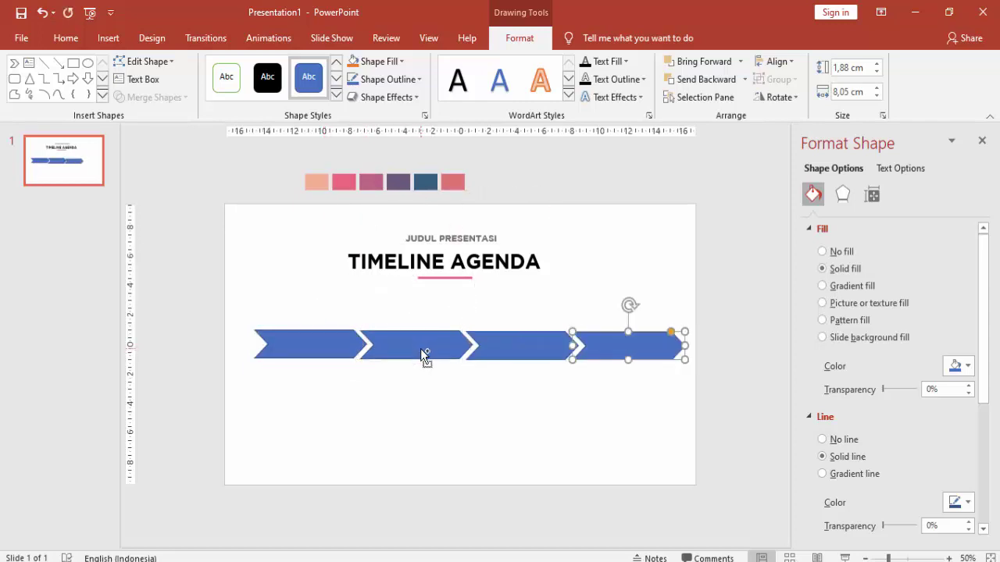
Remove the outlines from the first three chevrons
left_click(319, 348)
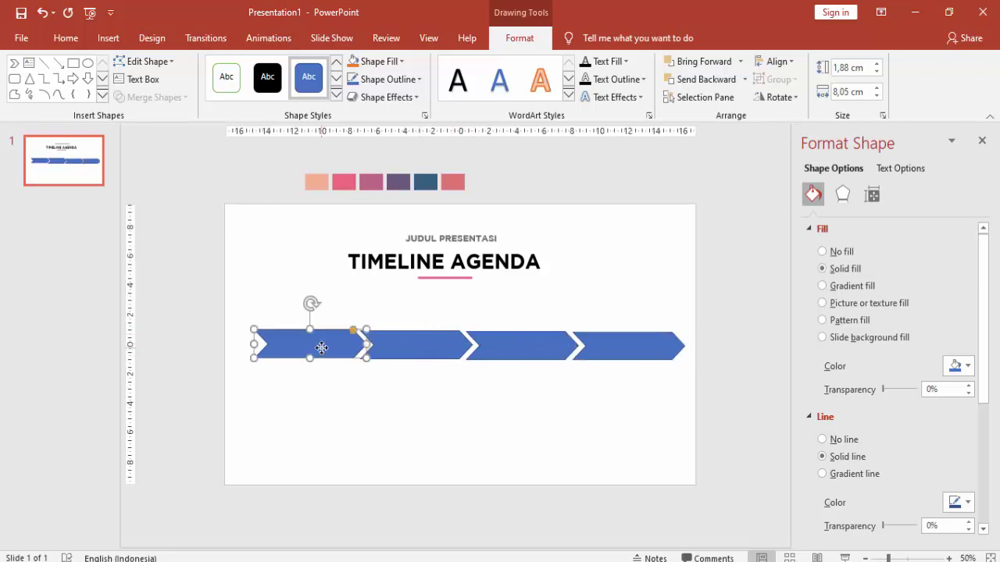
left_click(837, 440)
left_click(471, 348)
left_click(837, 440)
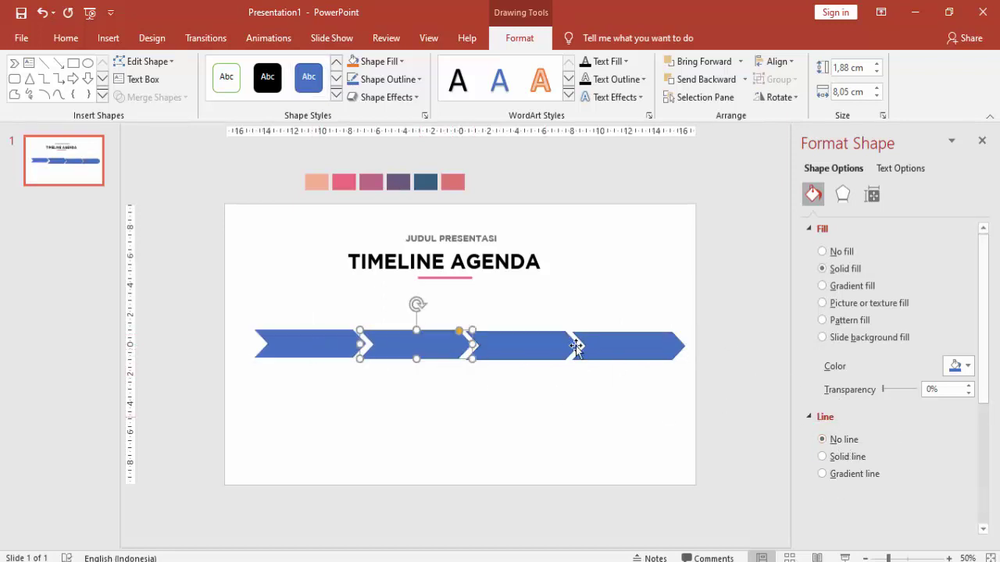
left_click(576, 346)
left_click(820, 441)
Remove the fourth chevron's outline and fill the first chevron with the recent pink
left_click(649, 346)
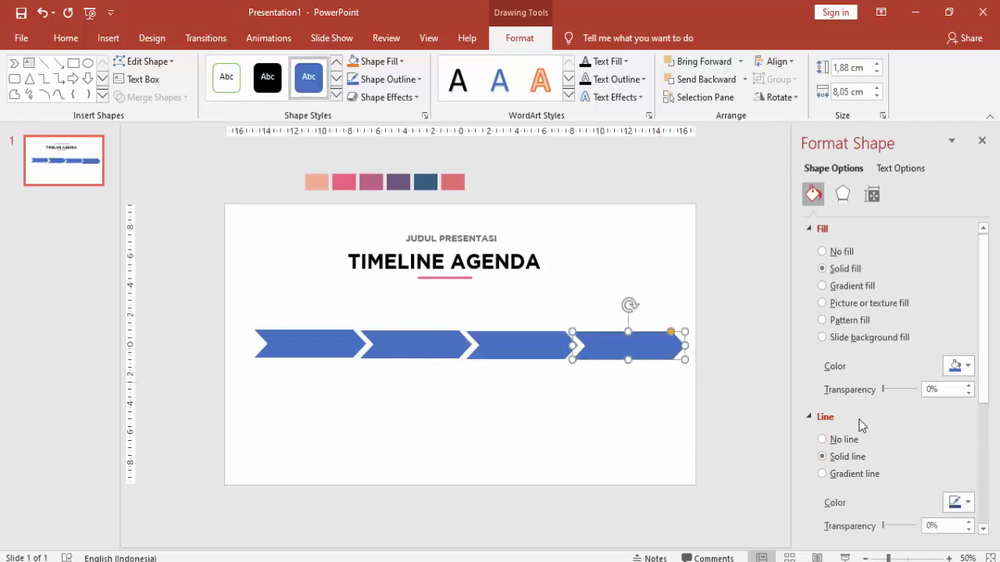
left_click(822, 440)
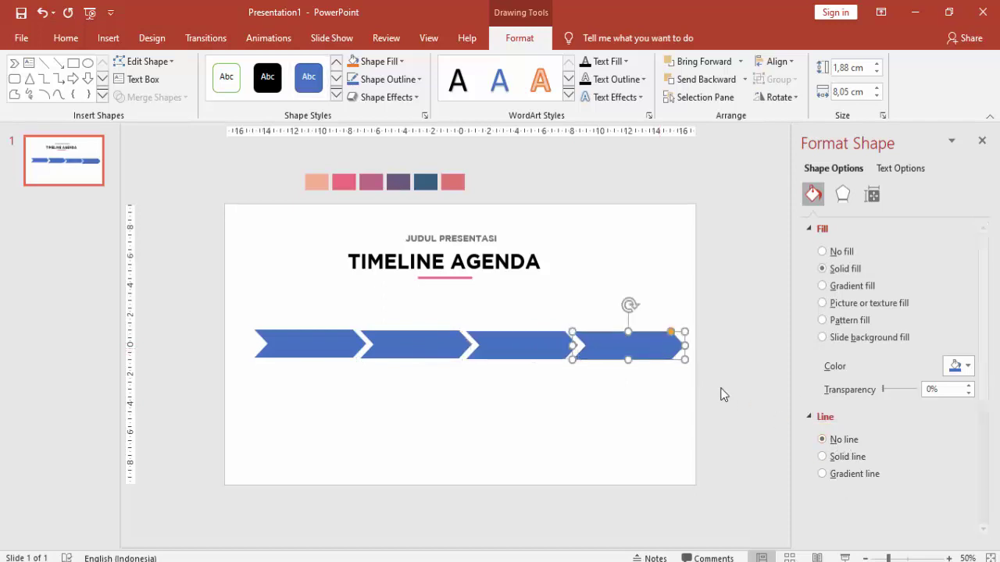
left_click(375, 347)
left_click(967, 366)
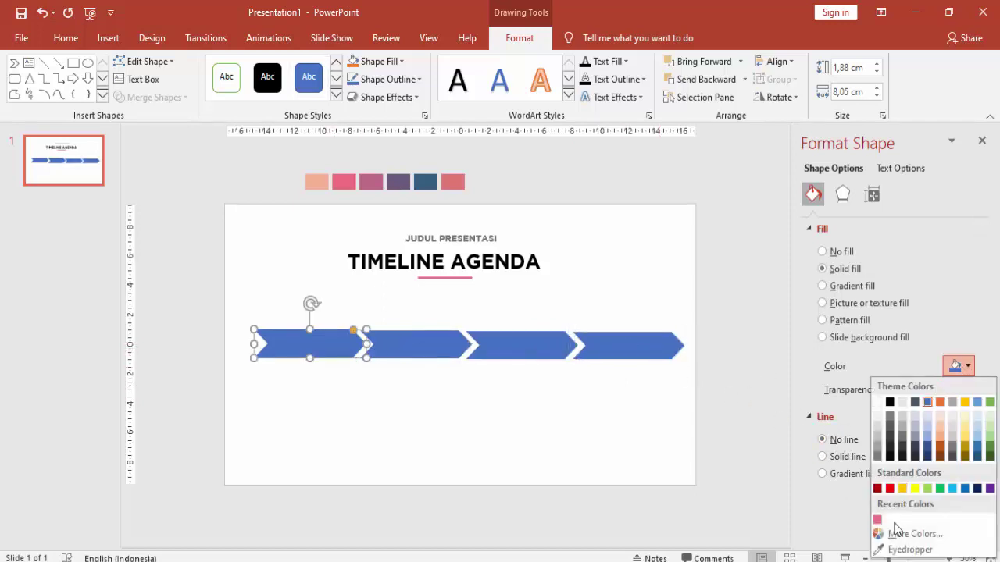
left_click(878, 519)
Fill the second chevron mauve and the third plum, sampled from the palette swatches
left_click(430, 356)
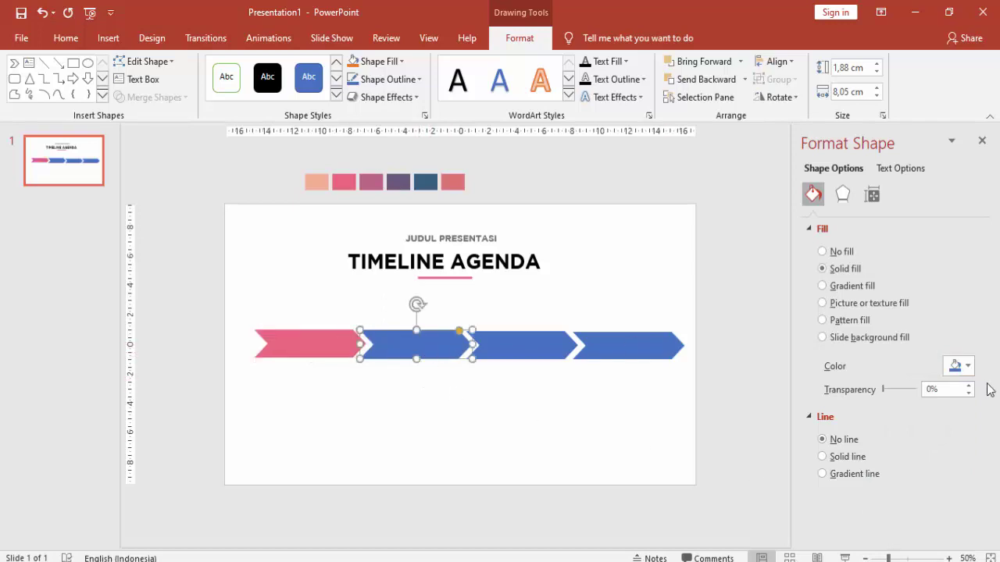
left_click(967, 366)
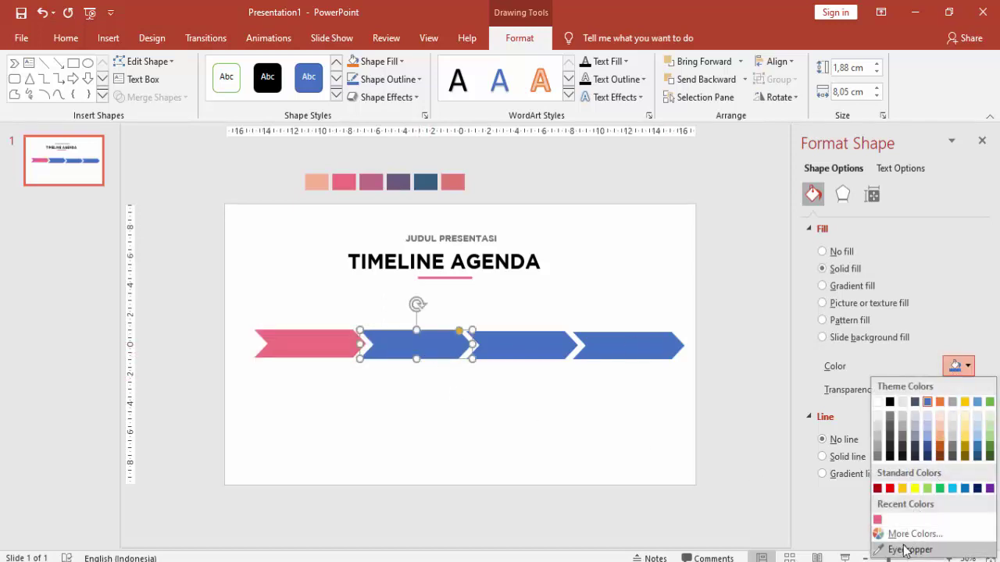
left_click(908, 549)
left_click(377, 185)
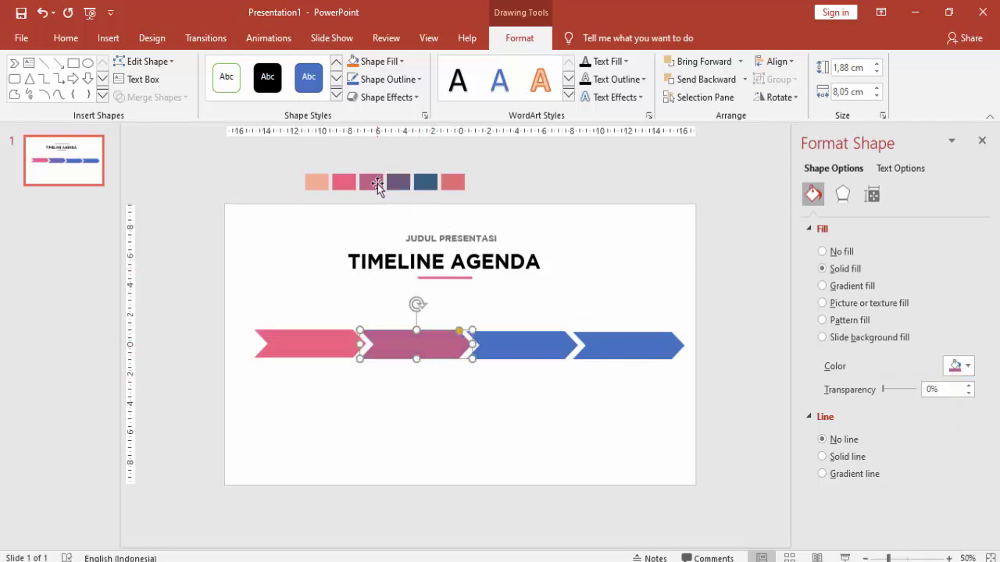
left_click(535, 348)
left_click(959, 365)
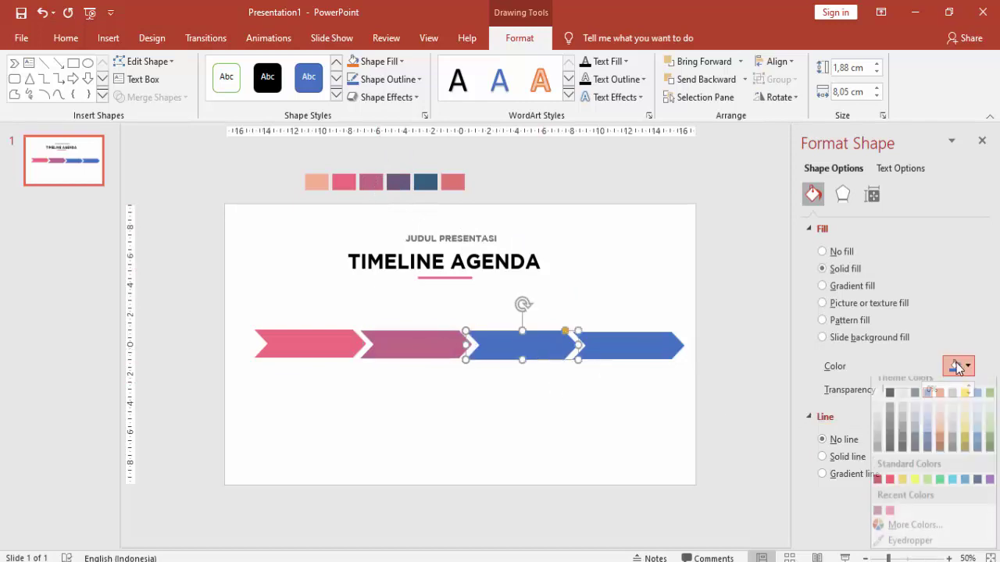
left_click(906, 549)
left_click(398, 182)
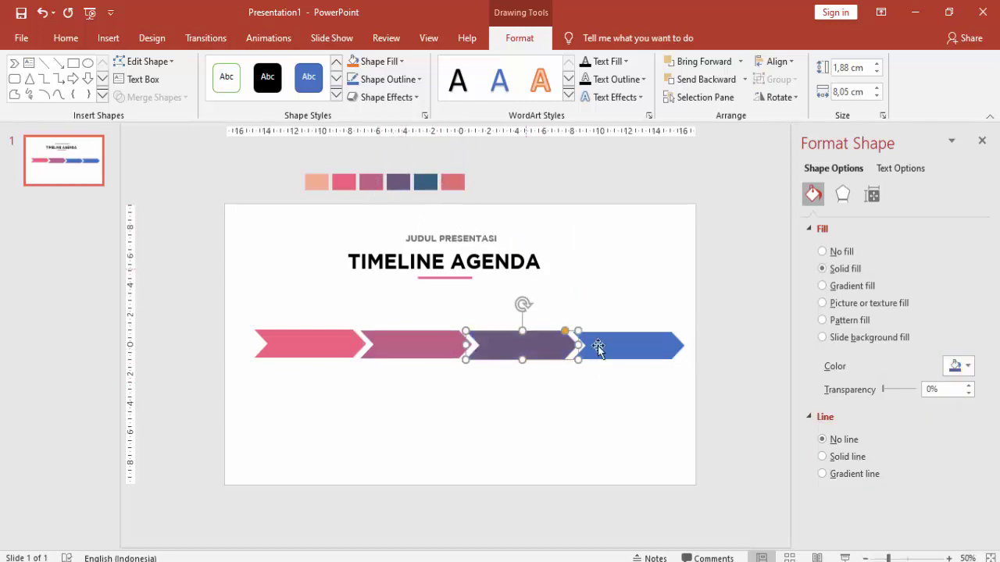
Fill the fourth chevron with the dark blue swatch and lower all four chevrons slightly
left_click(644, 357)
left_click(953, 370)
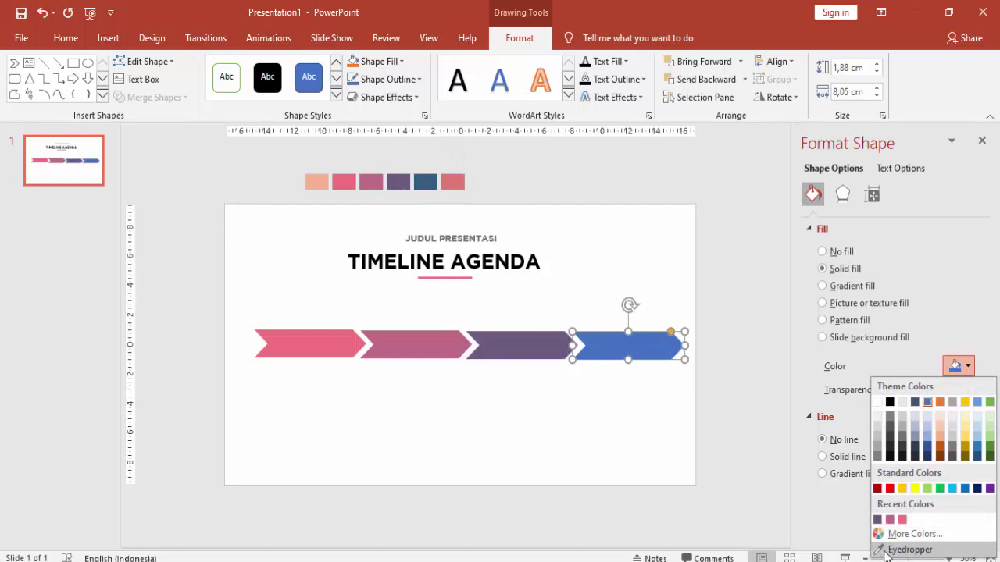
left_click(906, 549)
left_click(428, 180)
left_click(623, 229)
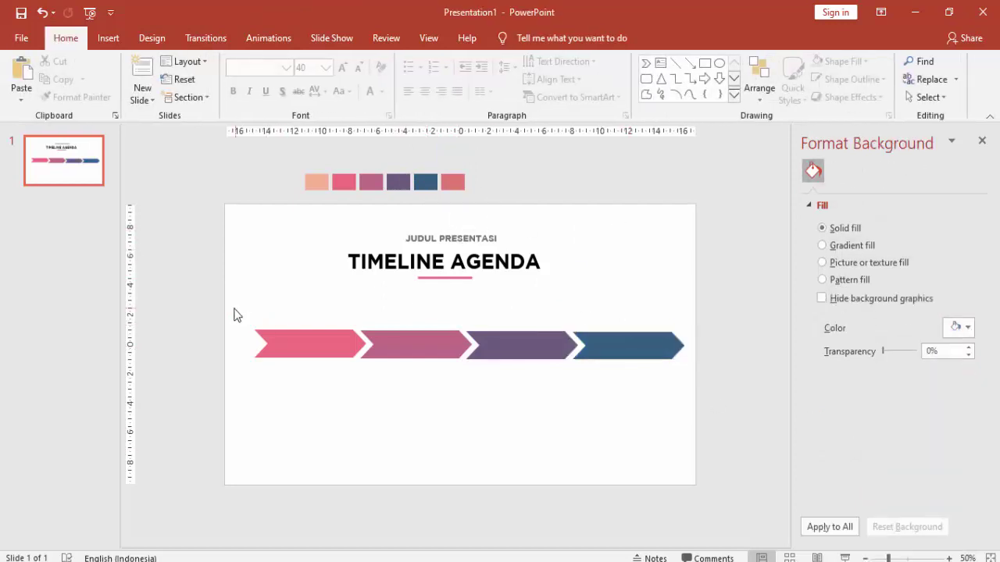
left_click_drag(241, 316, 690, 373)
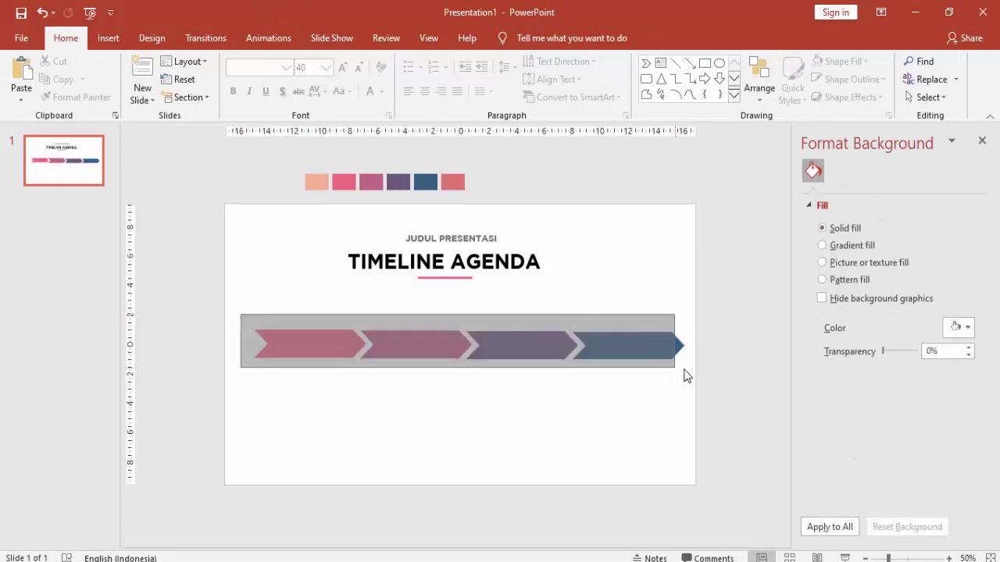
left_click_drag(660, 344, 660, 357)
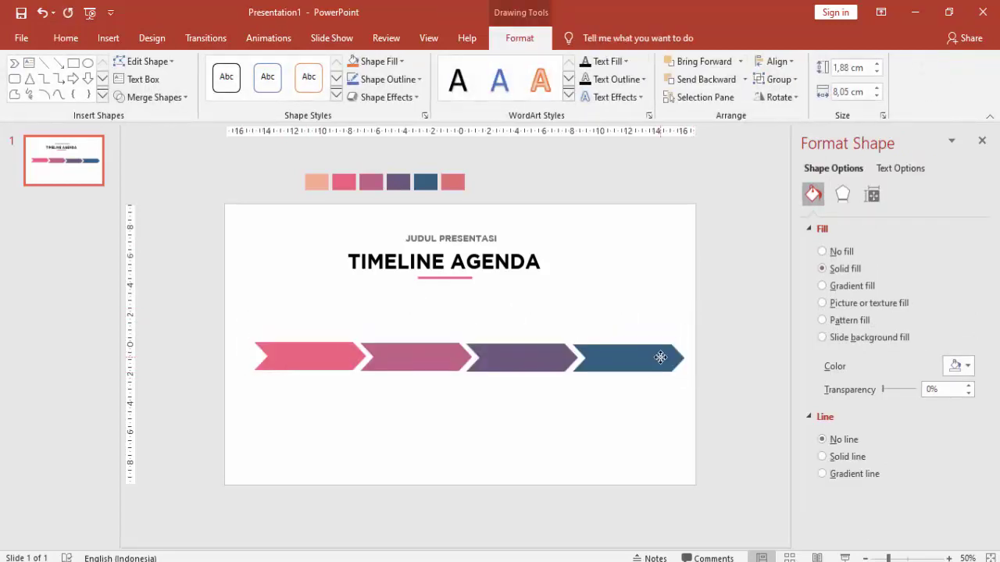
left_click(625, 398)
Draw a circle above the first chevron with no fill and a 4 pt pink outline
left_click(110, 38)
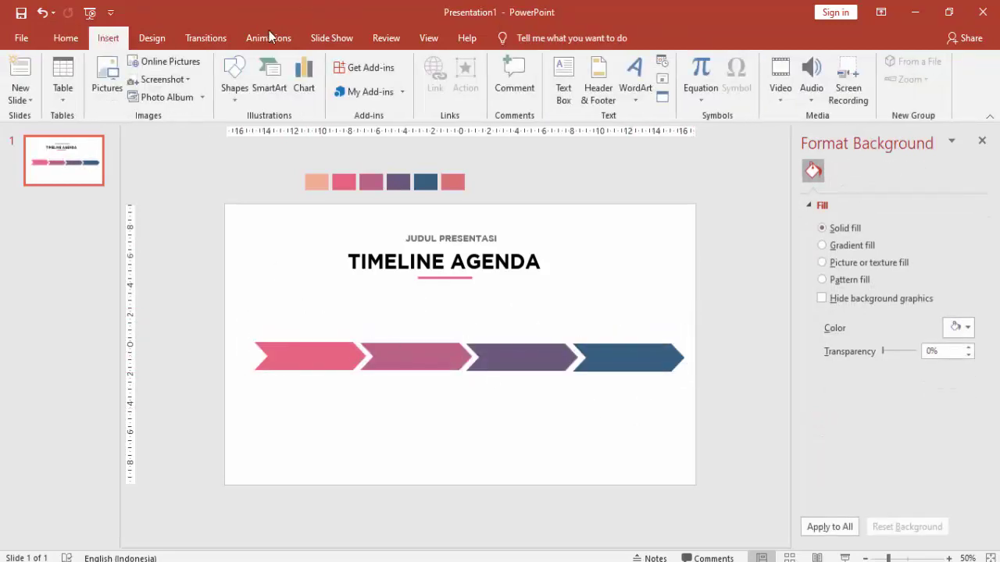
left_click(234, 78)
left_click(302, 132)
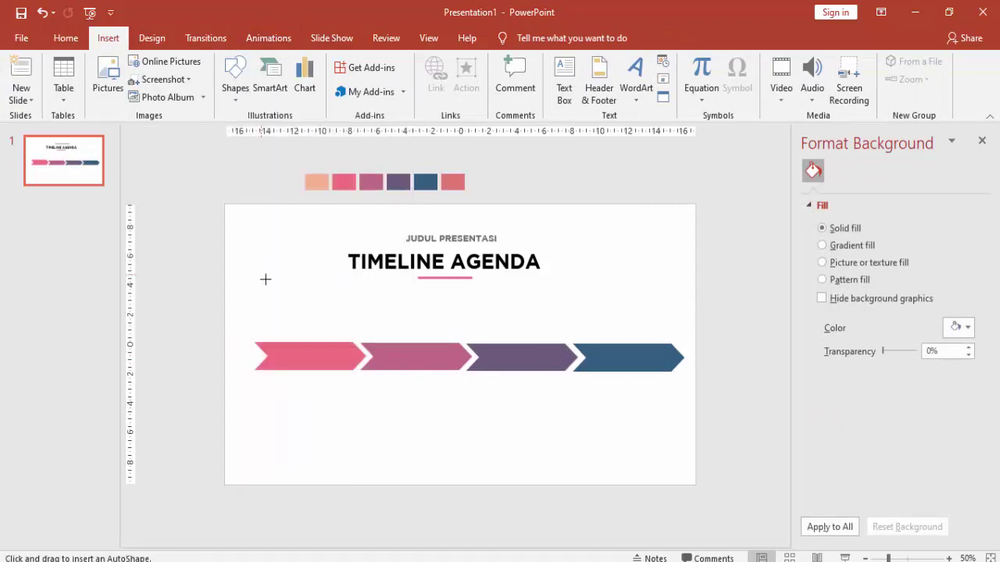
mouse_move(282, 282)
left_mouse_down()
mouse_move(331, 322)
mouse_move(320, 318)
left_mouse_up()
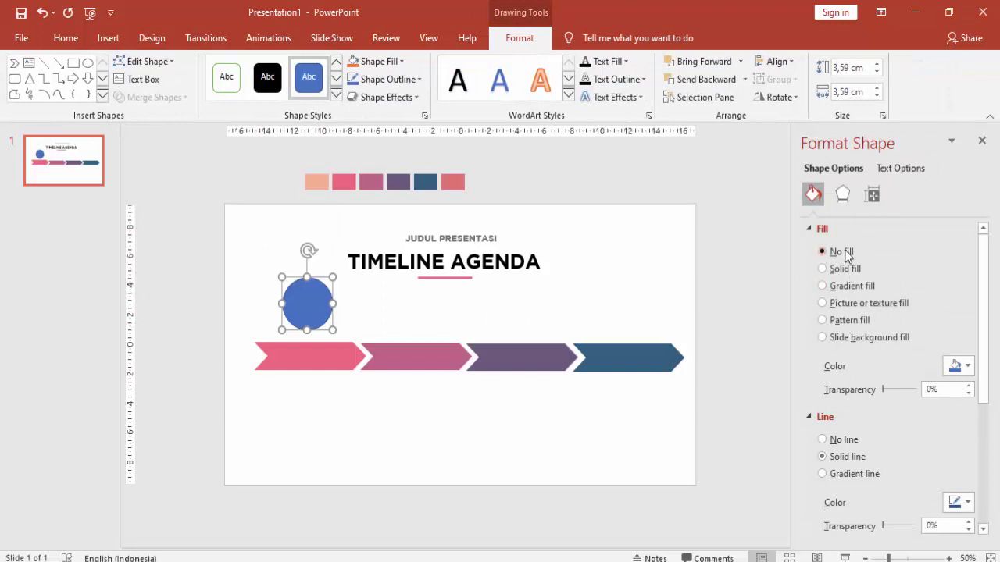
left_click_drag(945, 493, 877, 494)
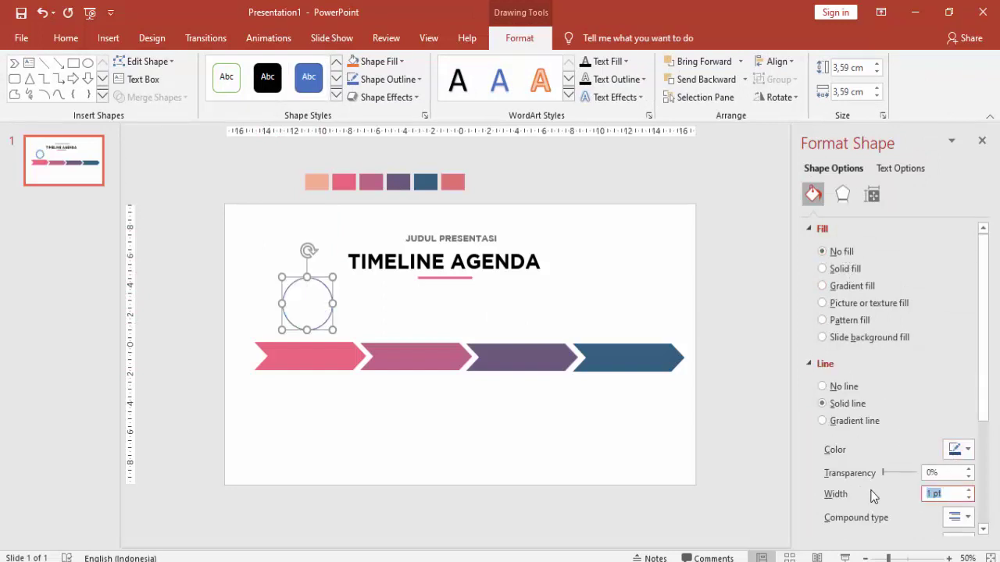
type("4")
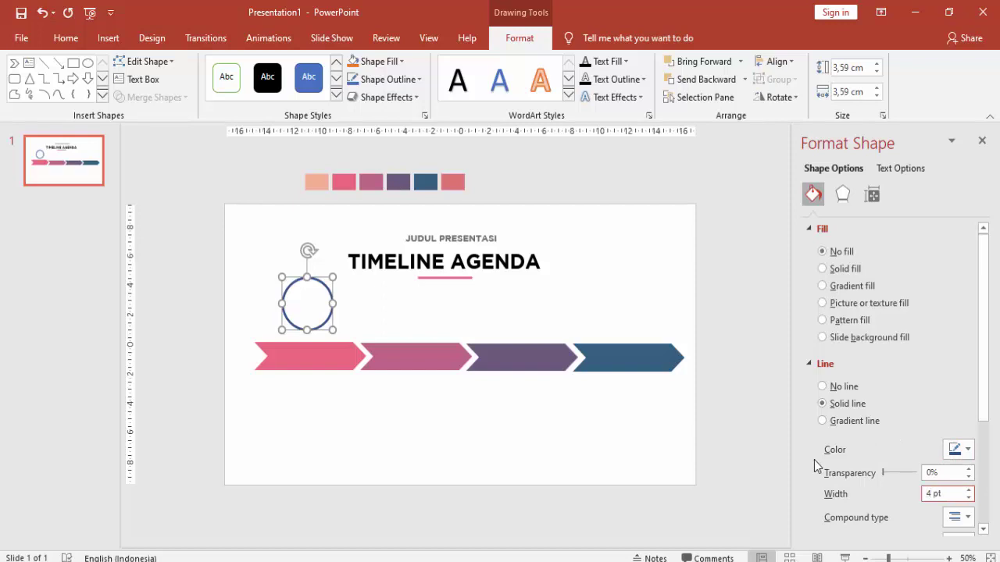
left_click(956, 450)
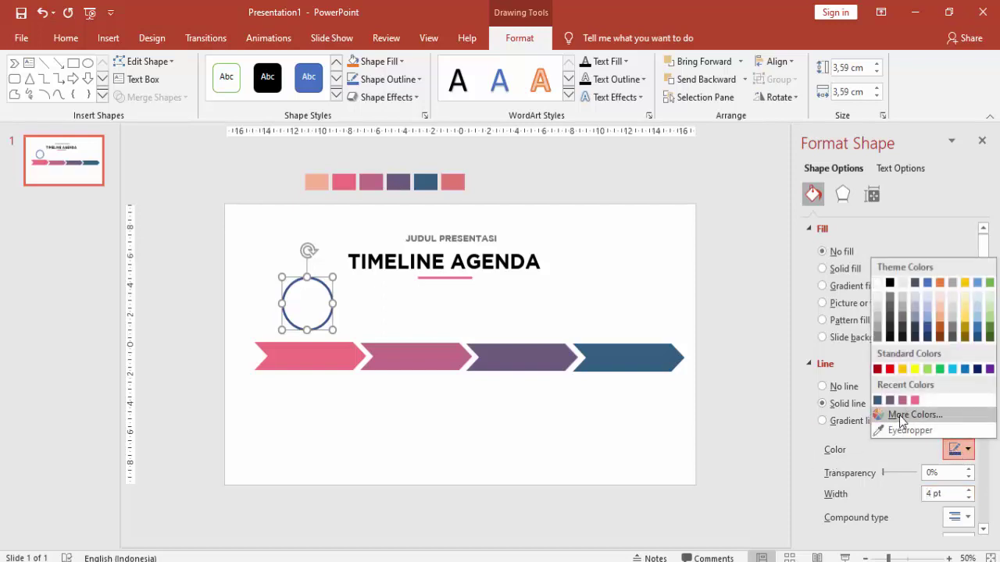
left_click(914, 400)
left_click(450, 442)
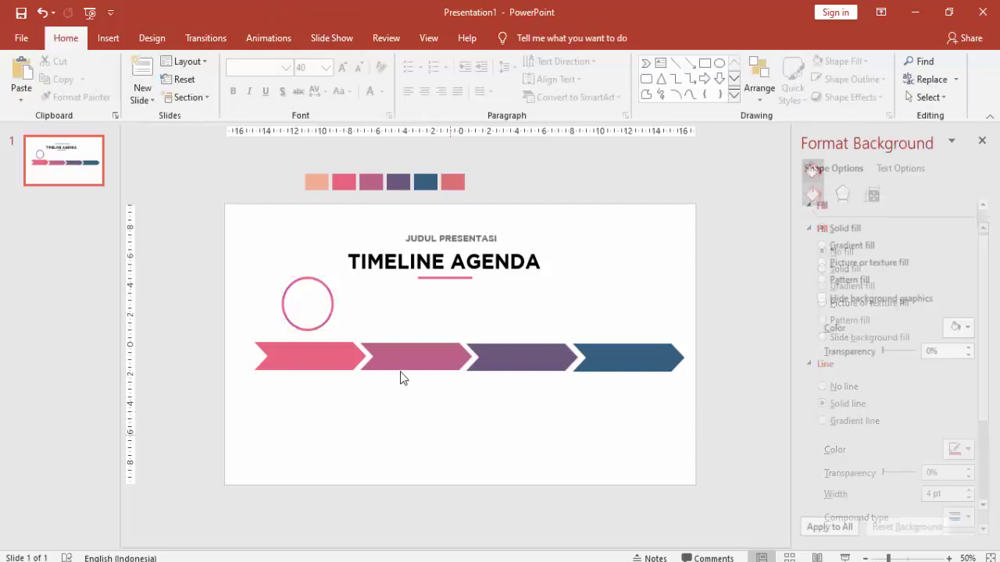
Duplicate the circle into a row of four, one above each chevron
left_click(327, 296)
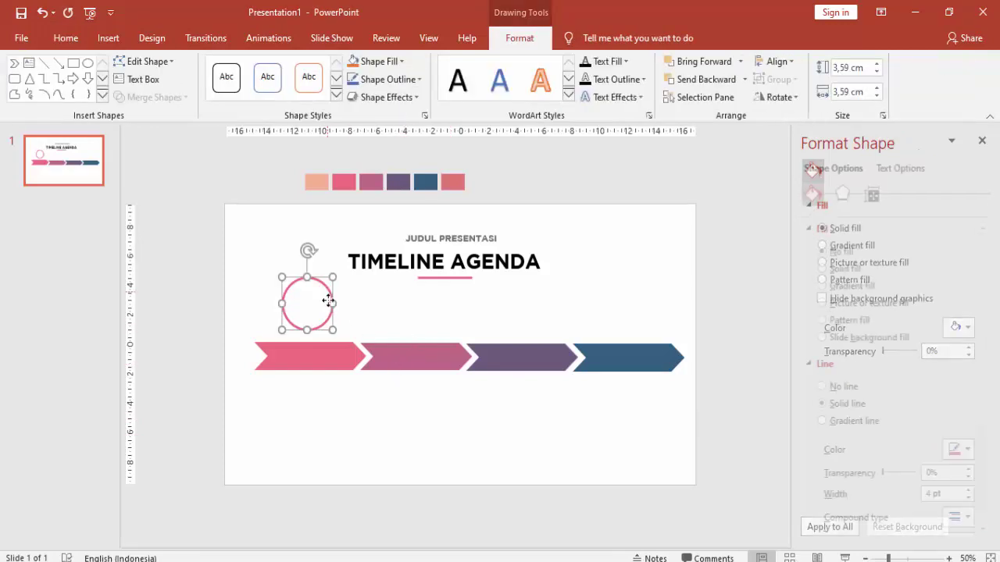
left_click_drag(329, 300, 442, 299)
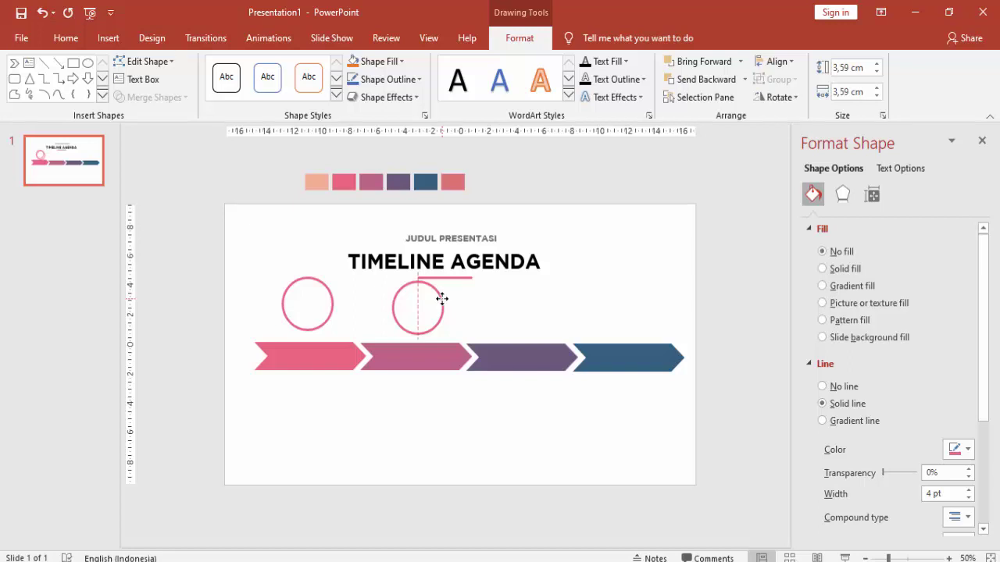
left_click_drag(442, 299, 440, 294)
key("ctrl+d")
key("ctrl+d")
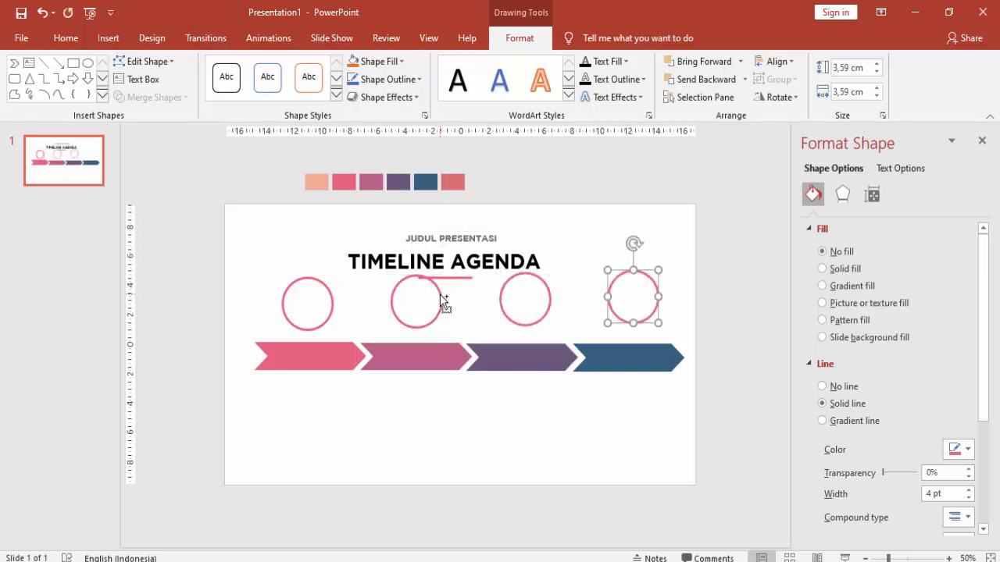
Bottom-align the four circles into one level row
left_click(544, 316)
left_click(417, 327, "shift")
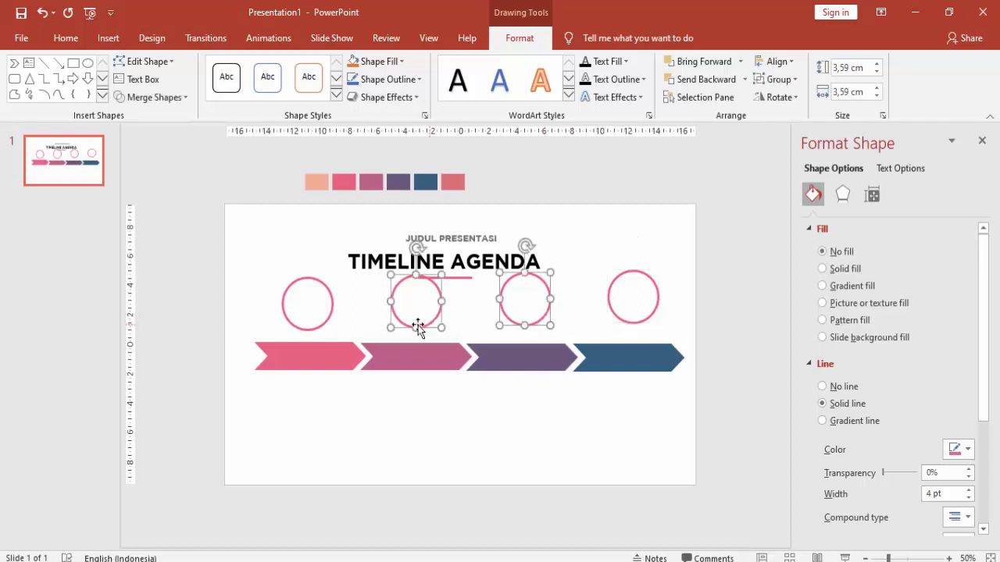
left_click(330, 318, "shift")
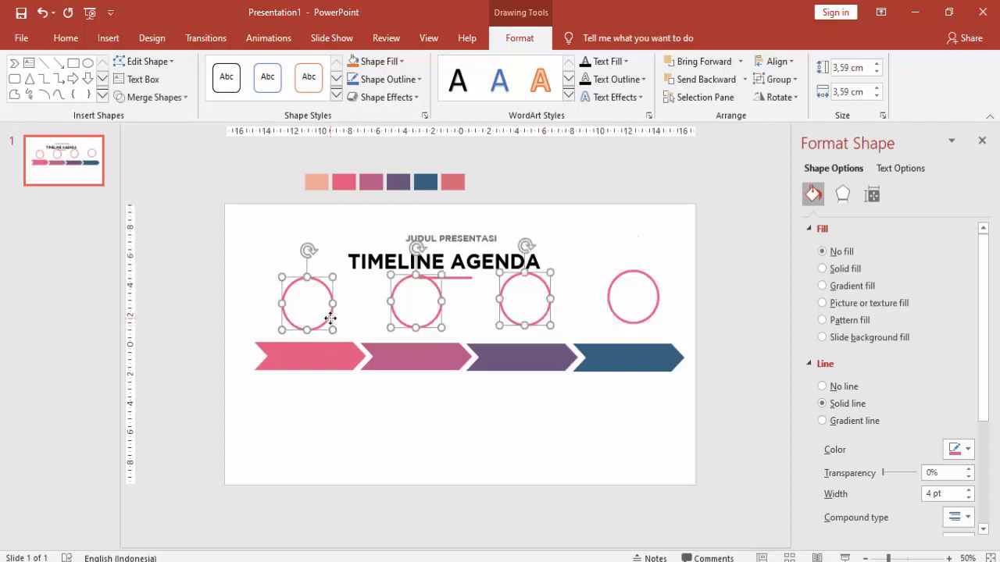
left_click(763, 60)
left_click(796, 175)
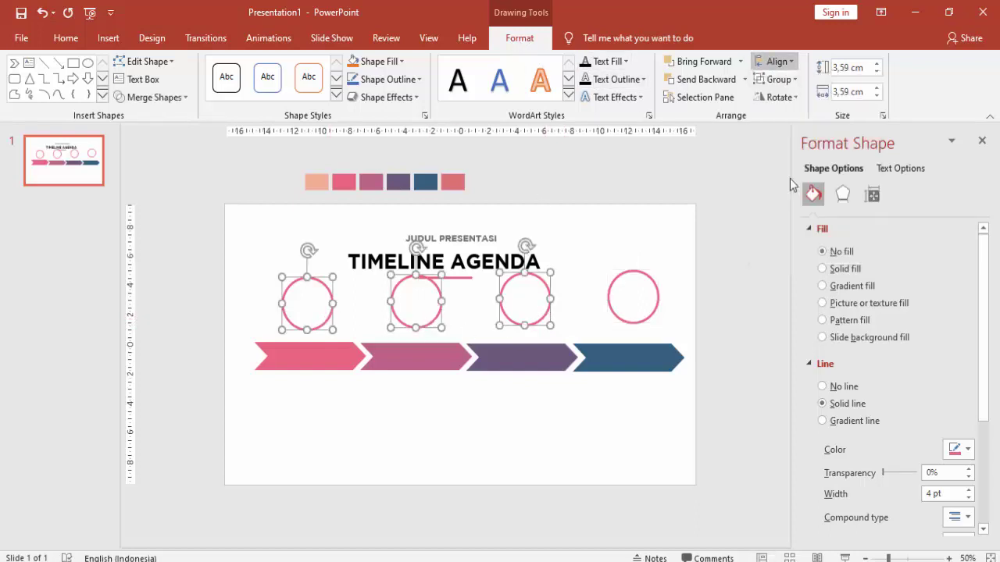
left_click(642, 276)
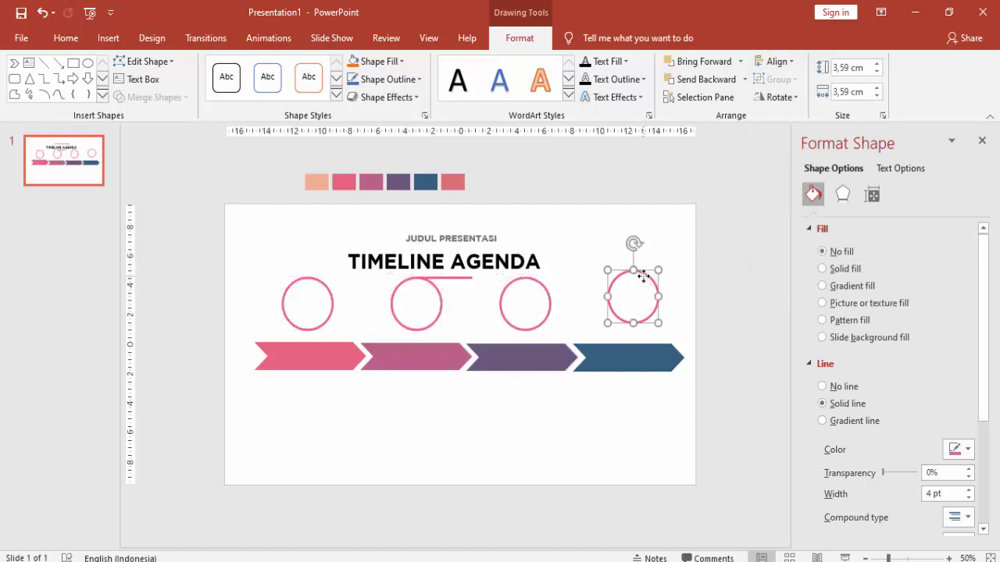
left_click(543, 291, "shift")
left_click(780, 63)
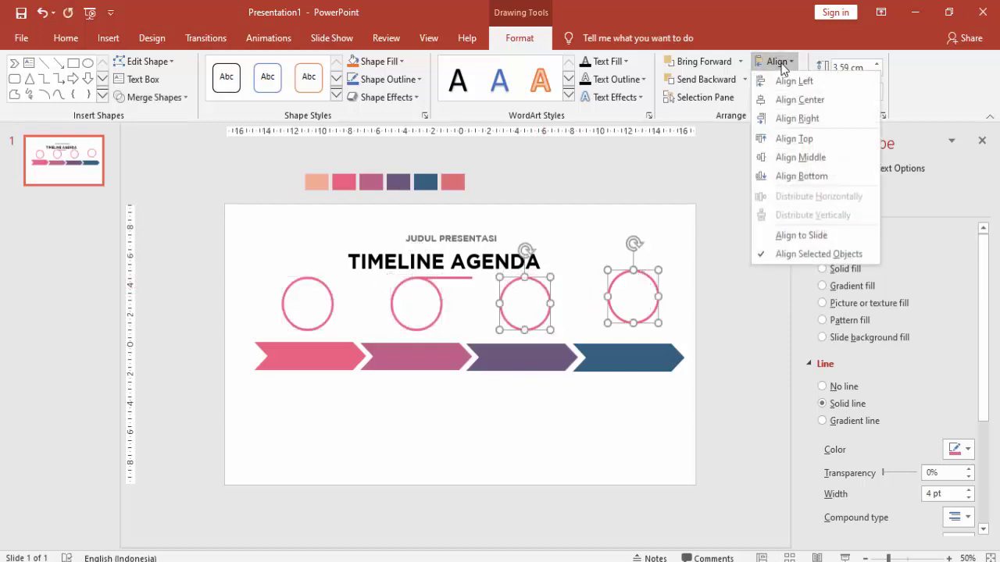
left_click(796, 176)
left_click(697, 296)
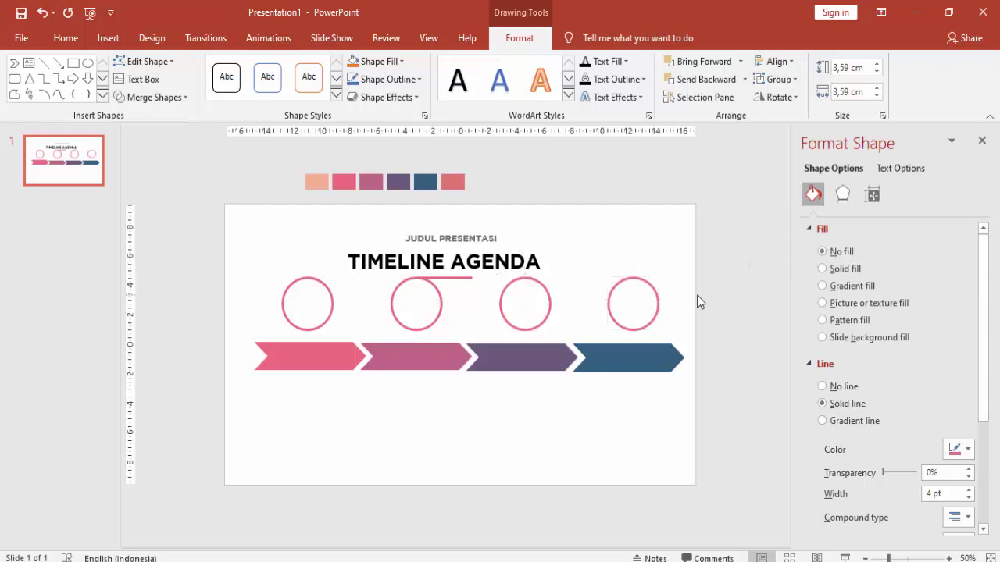
Move the title, 'JUDUL PRESENTASI' label and pink underline higher together
left_click(464, 278)
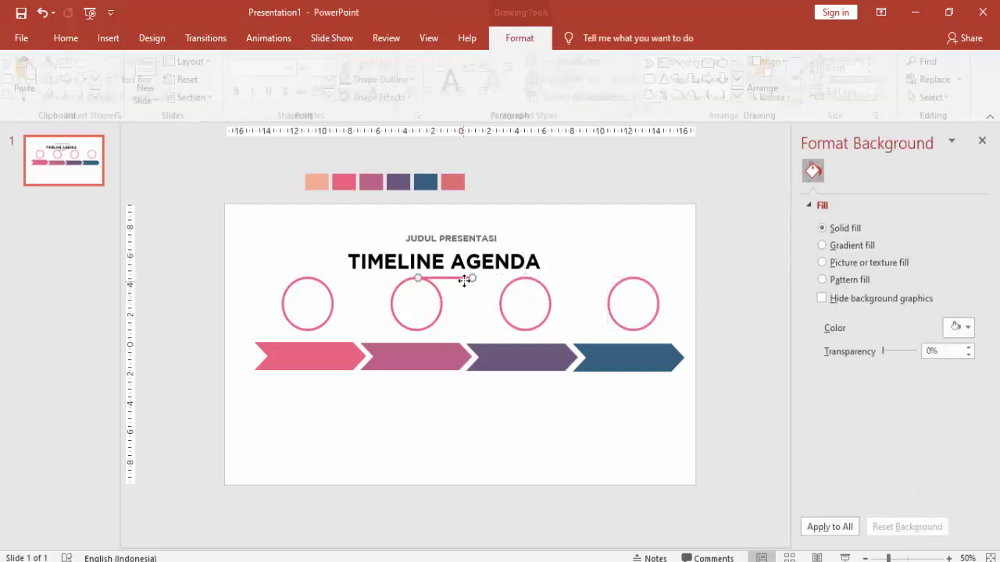
left_click(456, 244, "shift")
left_click(453, 236, "shift")
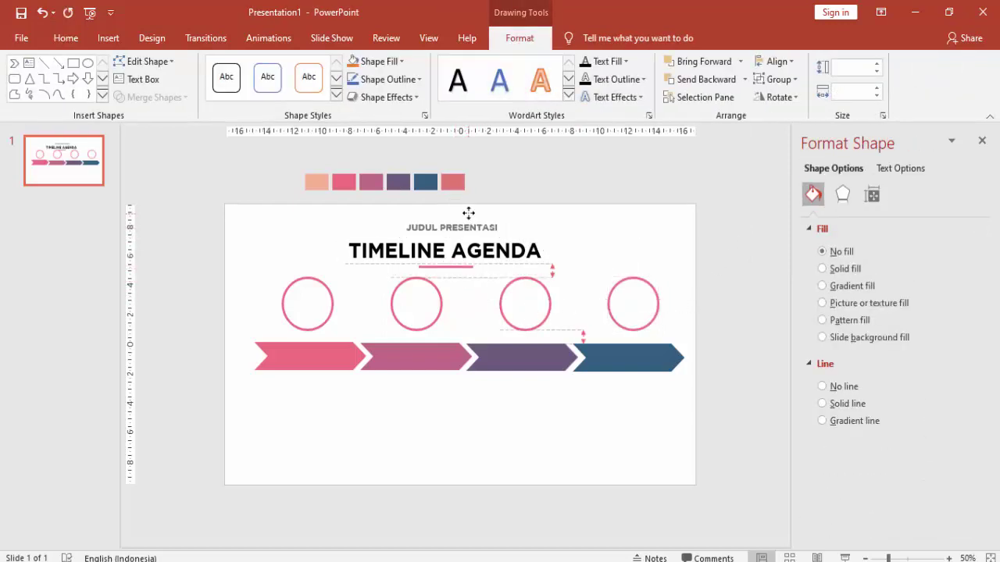
left_click_drag(467, 229, 466, 210)
left_click(588, 244)
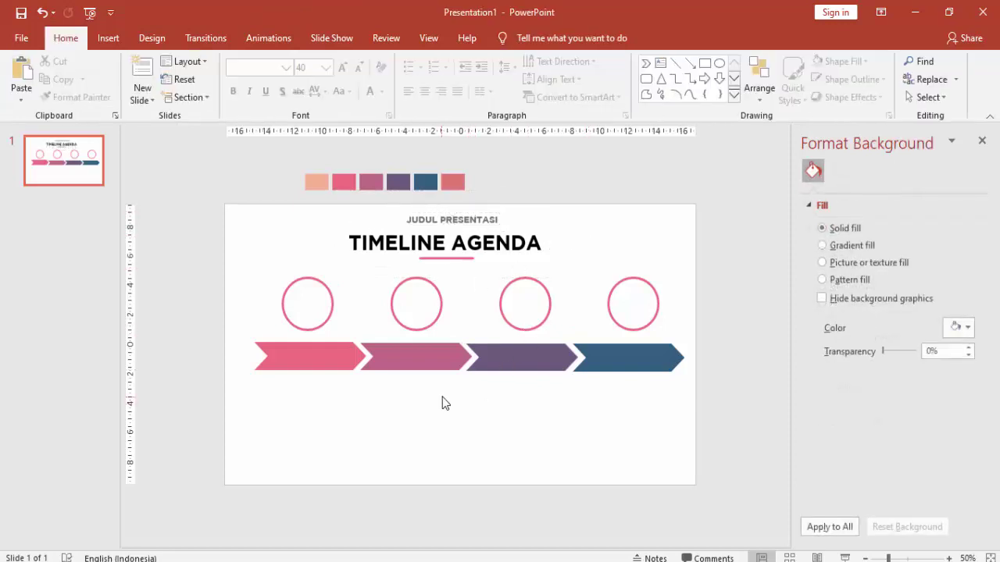
Draw a connector line from the first circle down to the pink chevron, adjusting the circle's position
left_click(108, 37)
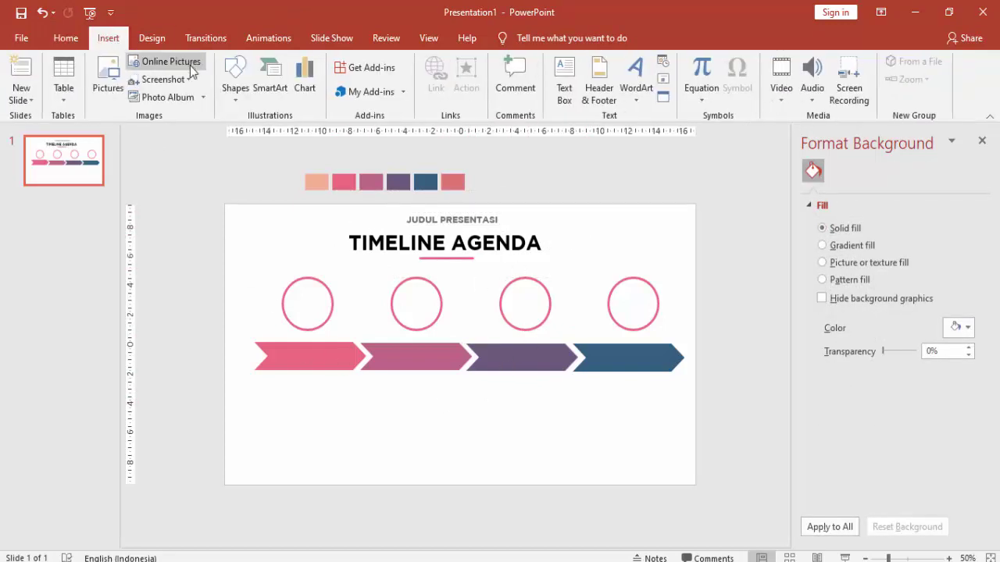
left_click(234, 78)
left_click(258, 133)
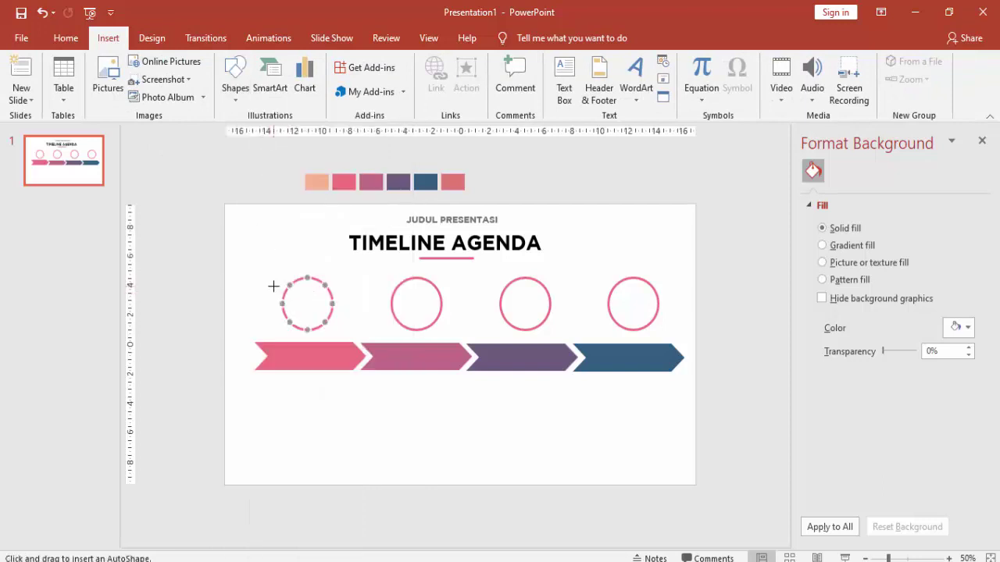
scroll(273, 287, "up", 3, "ctrl")
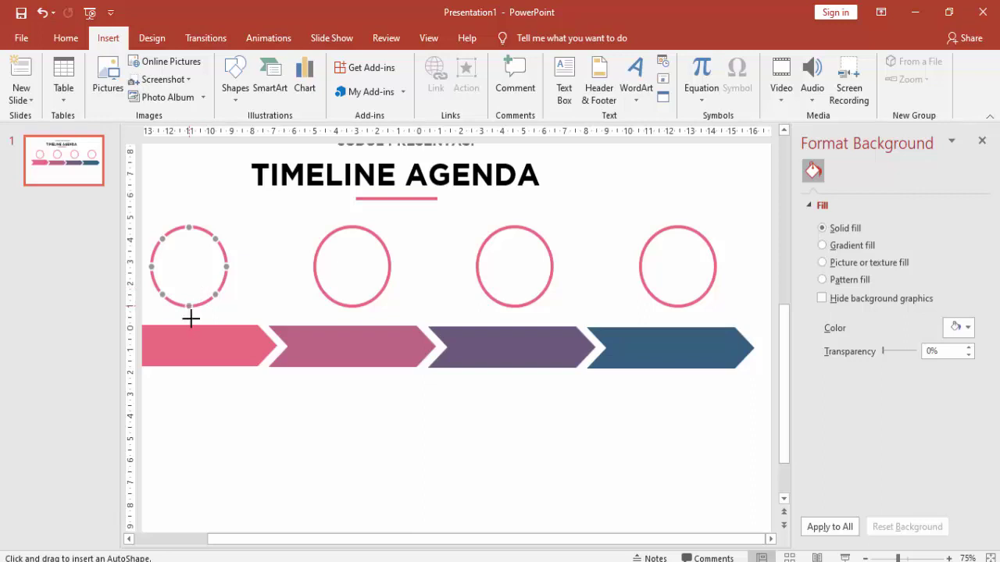
left_click_drag(191, 318, 191, 330)
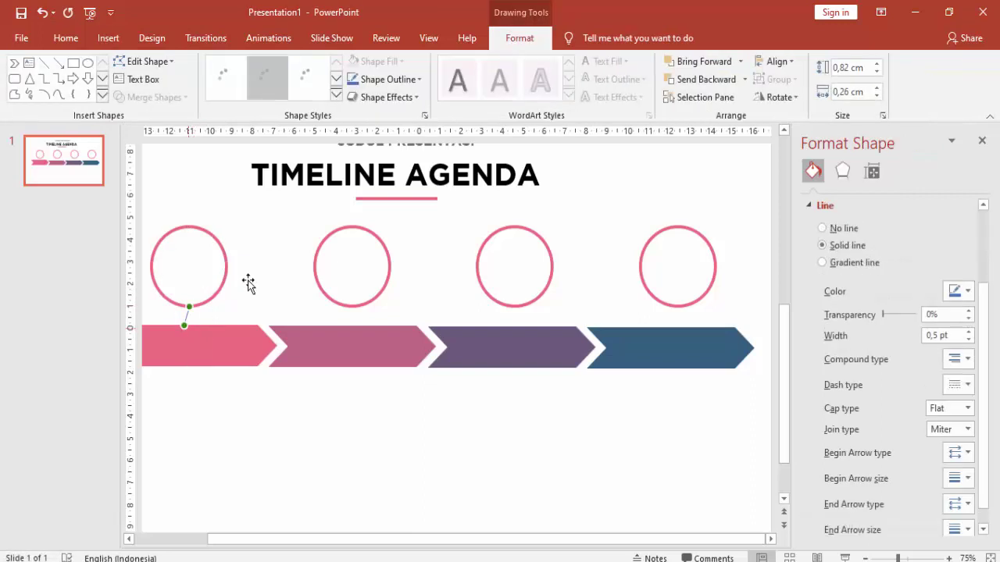
left_click_drag(247, 281, 346, 281)
left_click_drag(346, 546, 282, 546)
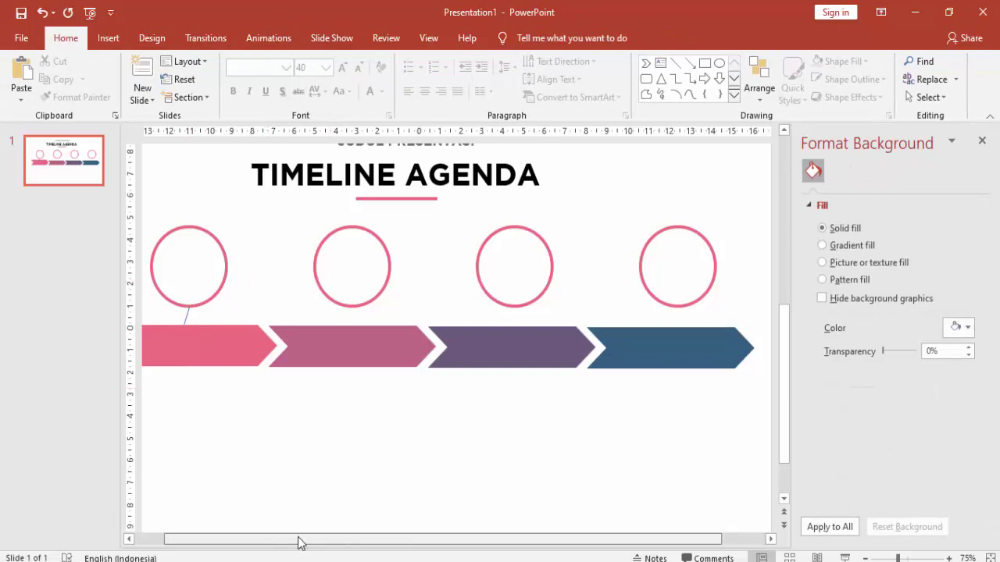
left_click(270, 305)
left_click_drag(270, 305, 257, 325)
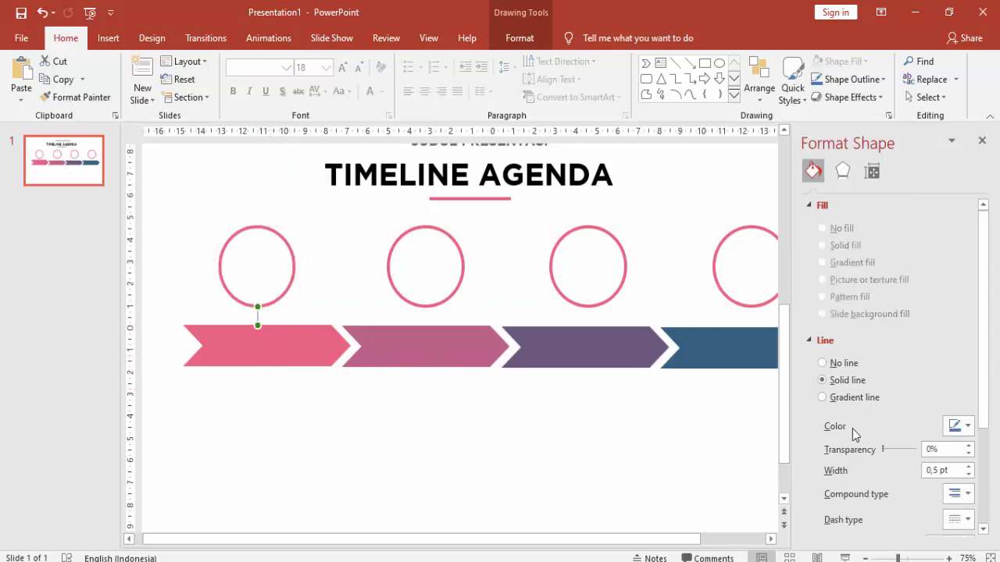
Colour the connector line grey
left_click(963, 436)
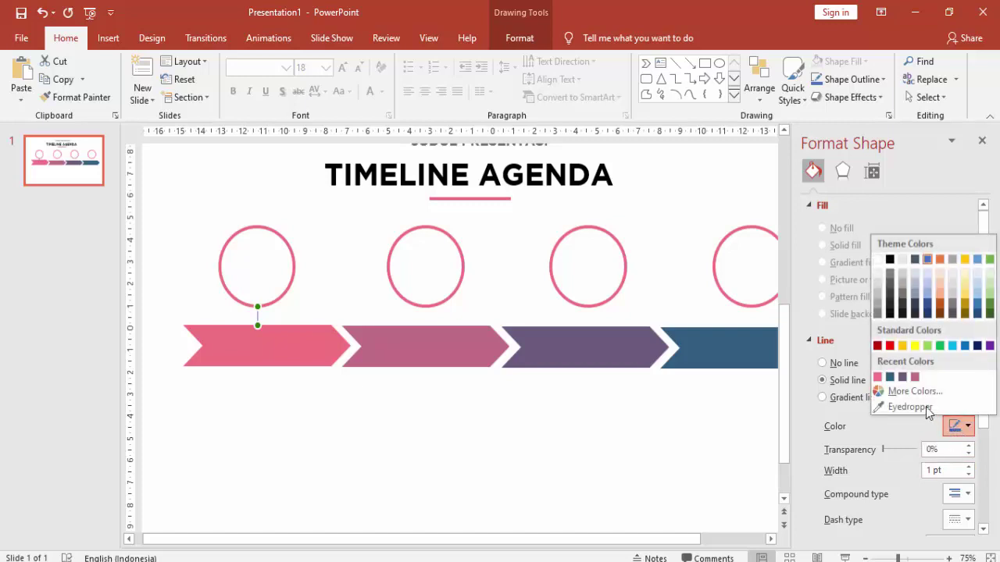
left_click(889, 293)
left_click(293, 318)
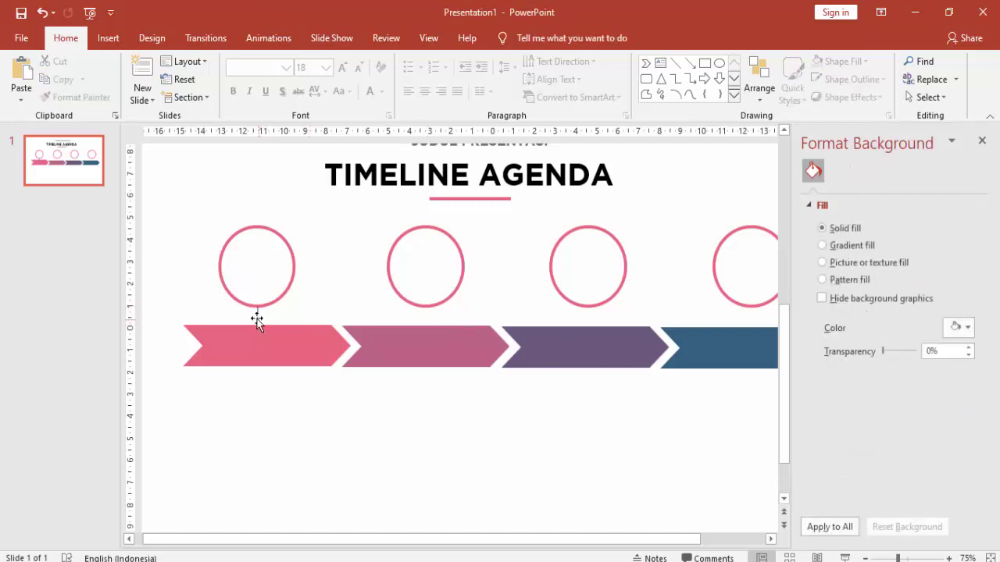
left_click(257, 320)
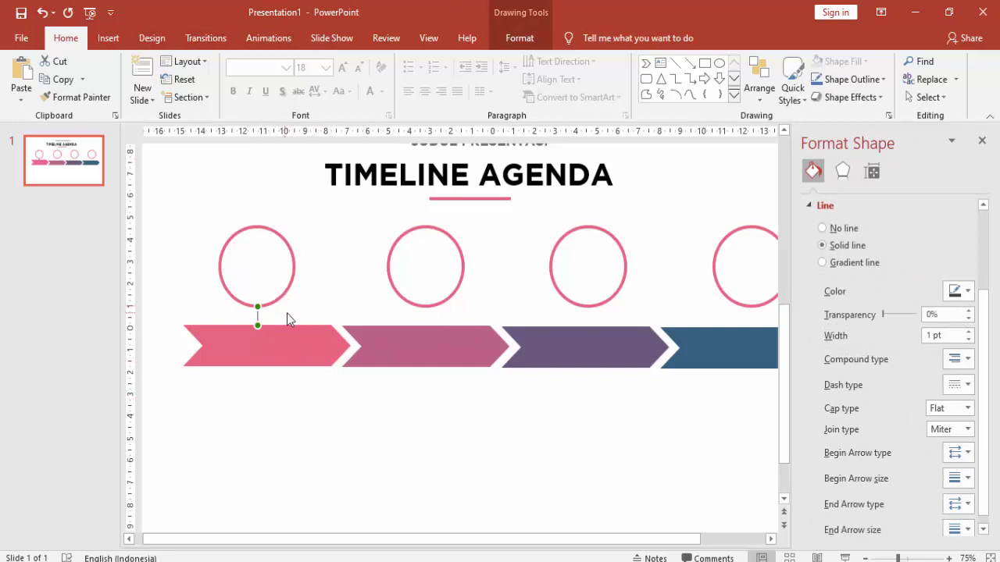
left_click(326, 341)
Duplicate the connector line under the second, third and fourth circles
left_click_drag(311, 326, 460, 325)
key("ctrl+d")
key("ctrl+d")
left_click_drag(658, 539, 713, 539)
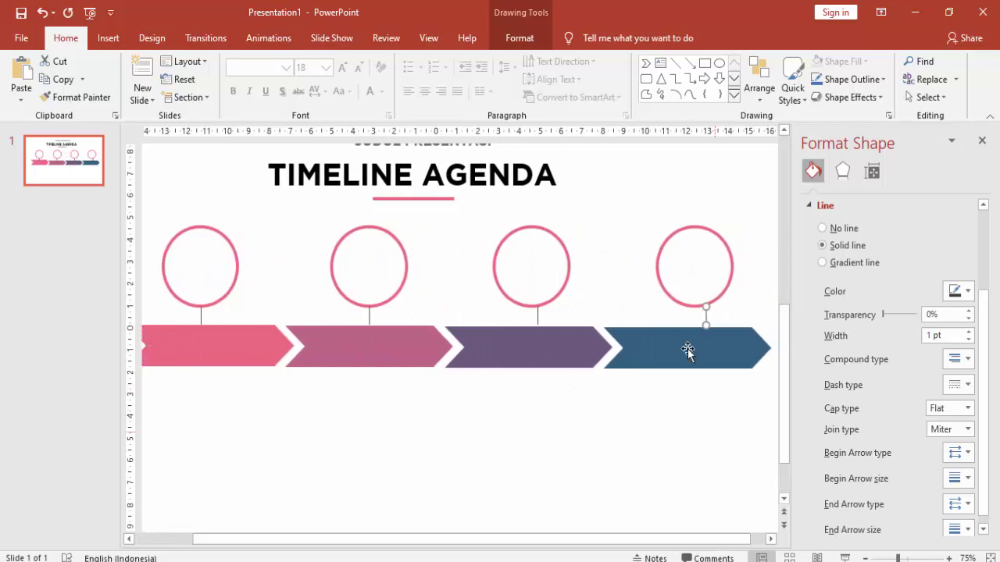
Align the third circle and the fourth connector line straight above their arrow bars
left_click(368, 318)
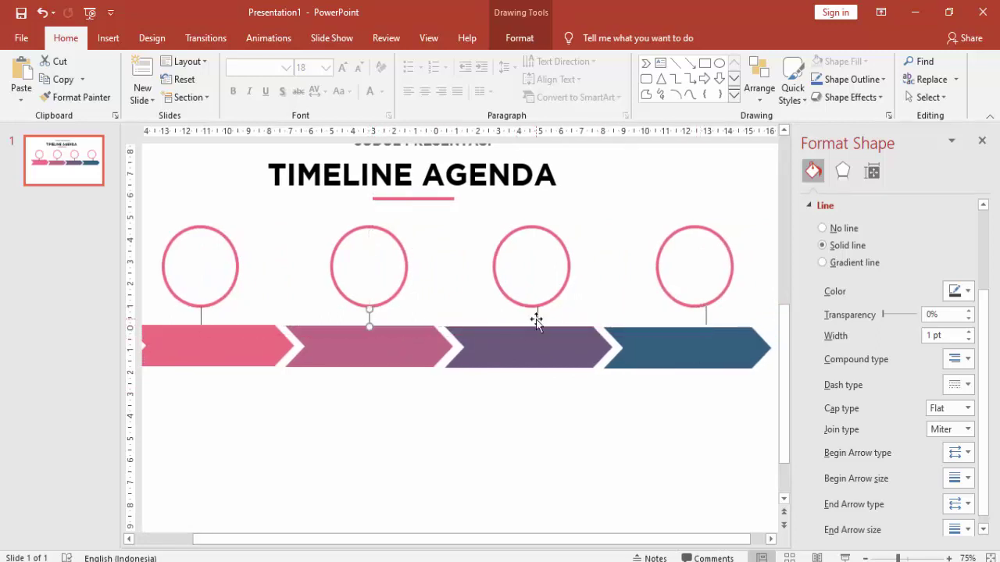
left_click_drag(535, 320, 525, 319)
left_click_drag(564, 277, 561, 277)
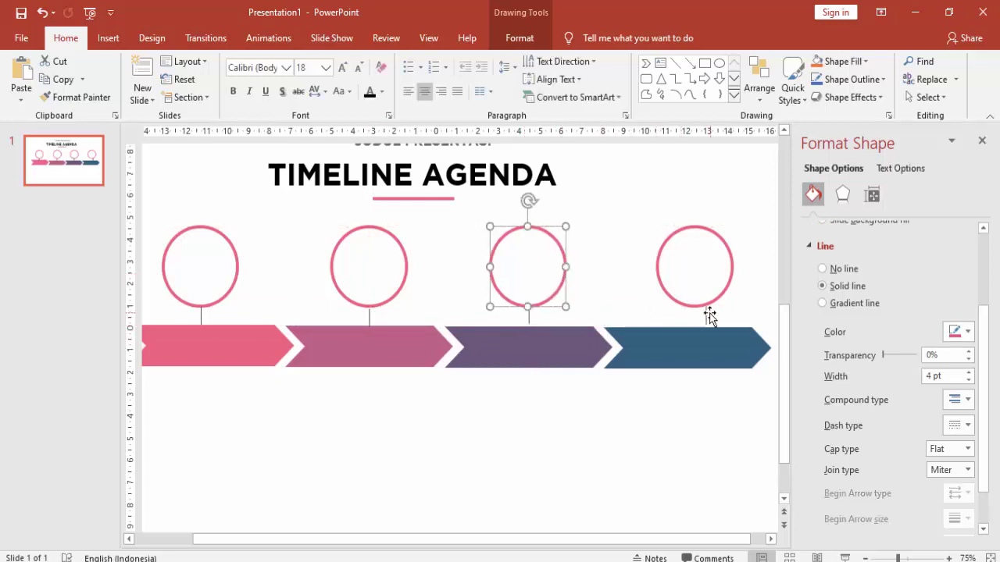
left_click_drag(705, 313, 695, 316)
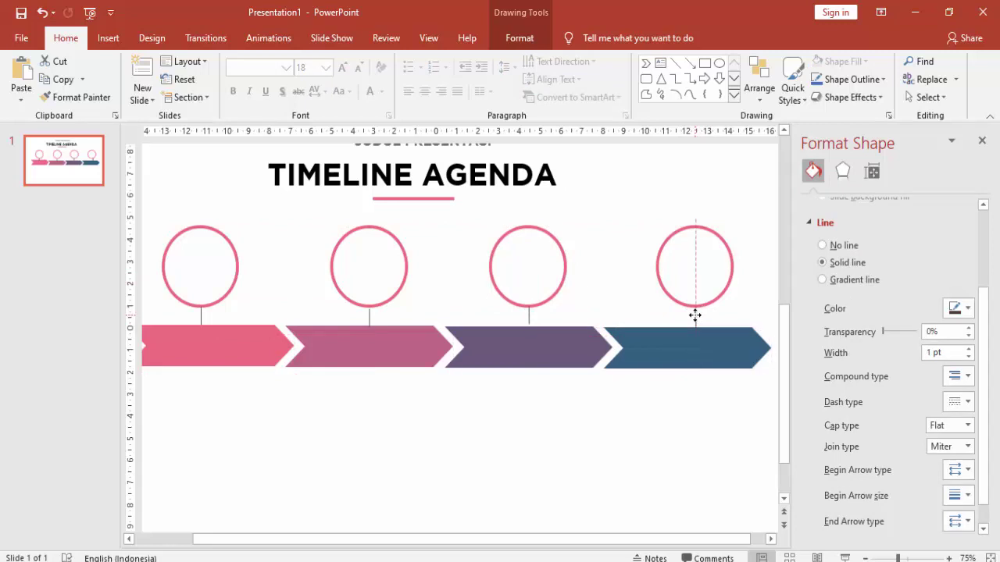
left_click(754, 285)
scroll(630, 336, "down", 3)
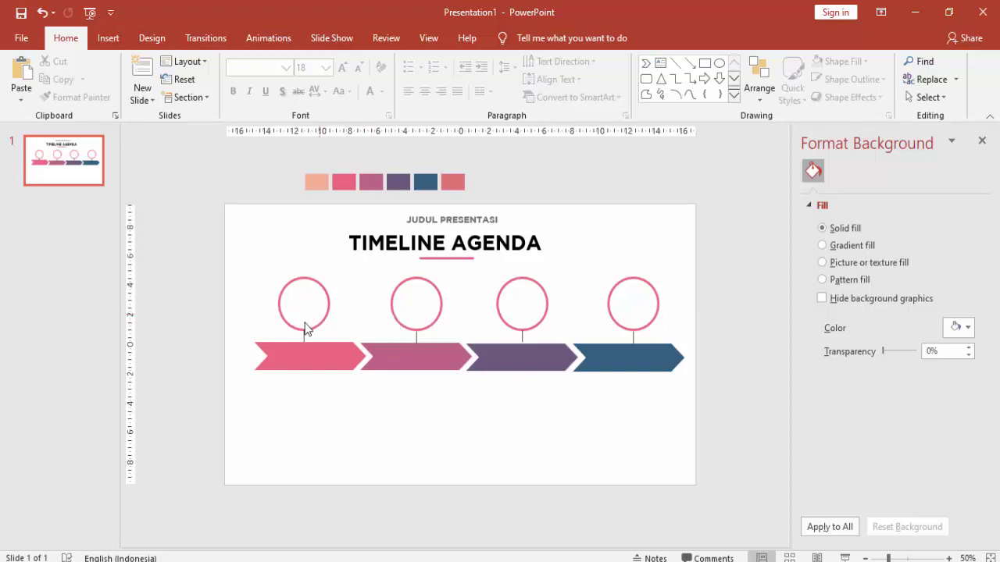
left_click(108, 37)
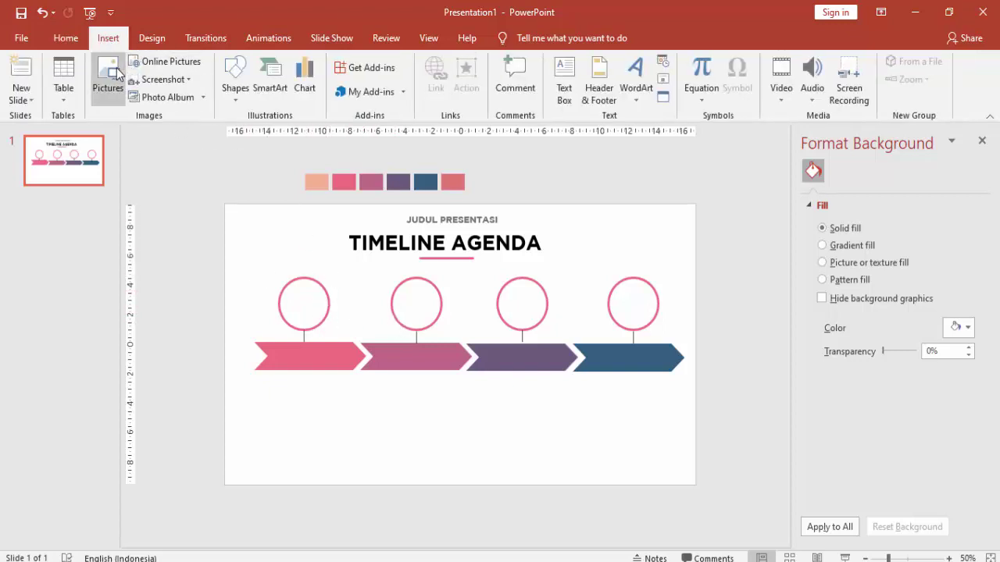
Insert the 24-hours-phone-service SVG from VIDEO TUTORIAL YOUTUBE > ICON > SVG > SVG BUSINESS
left_click(115, 70)
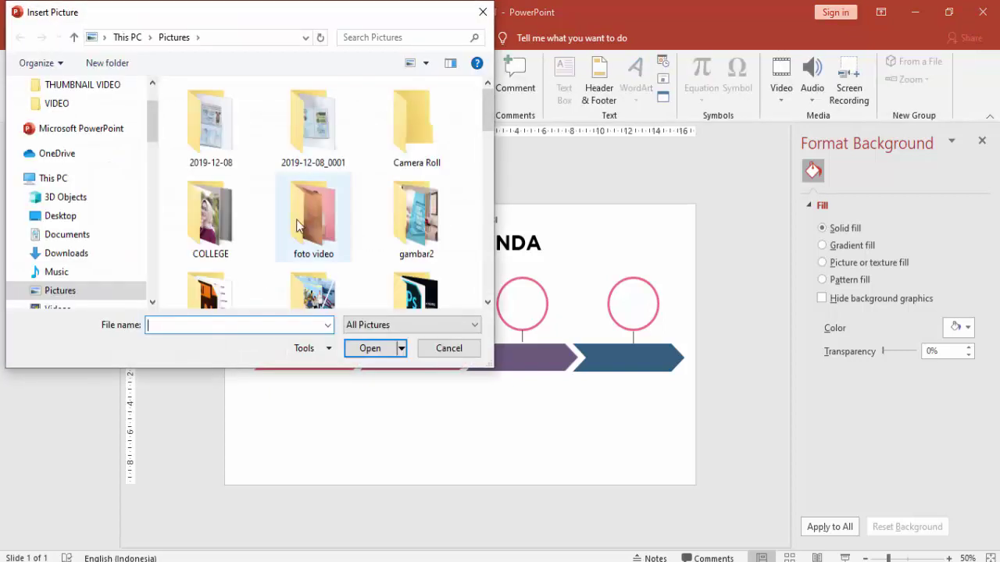
scroll(154, 250, "down", 5)
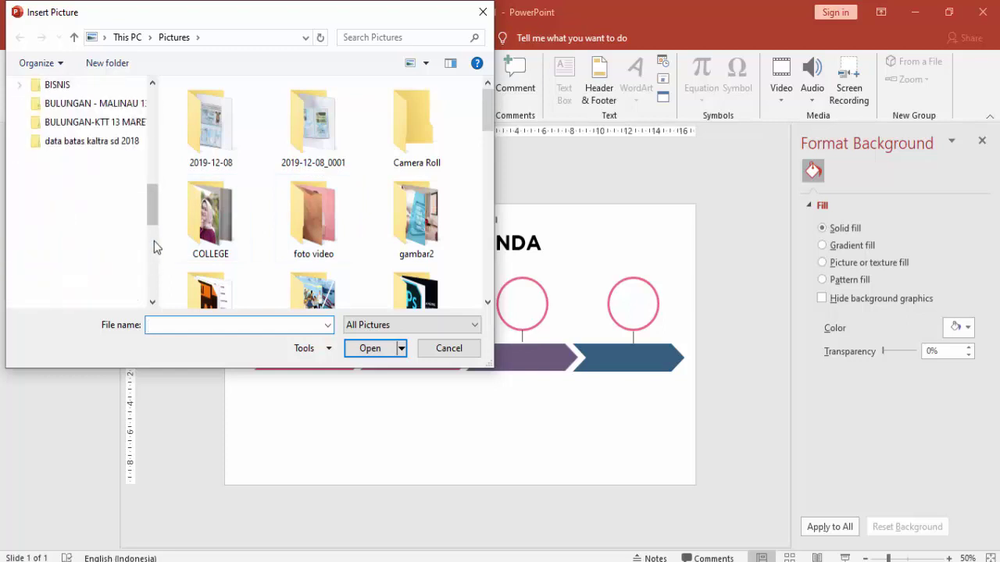
left_click_drag(154, 226, 154, 280)
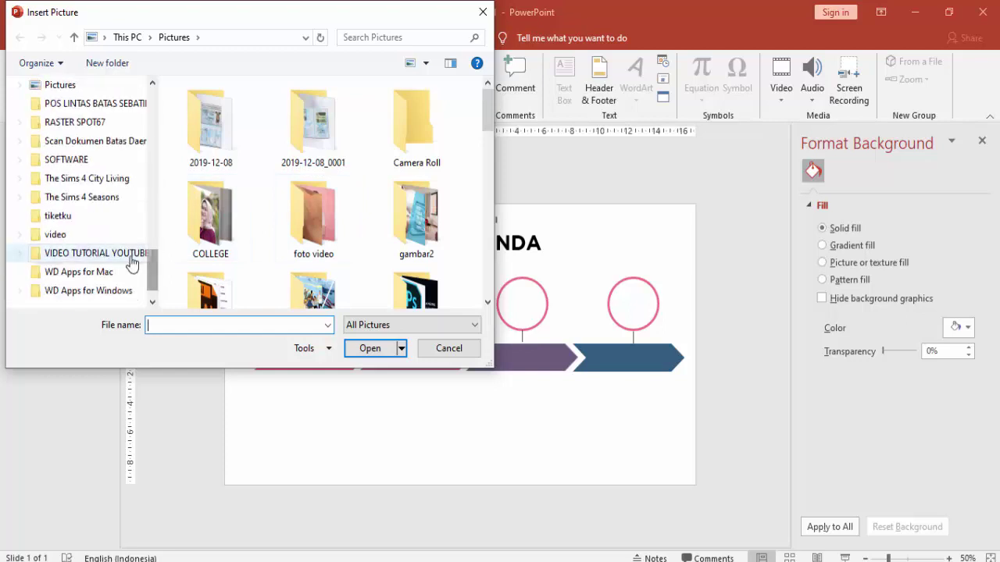
left_click(125, 253)
double_click(199, 190)
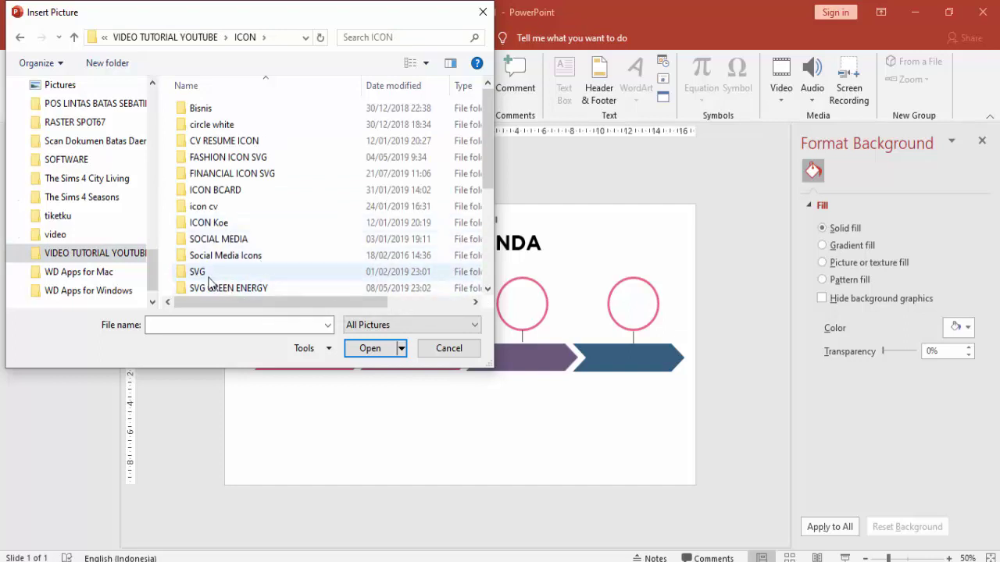
double_click(199, 273)
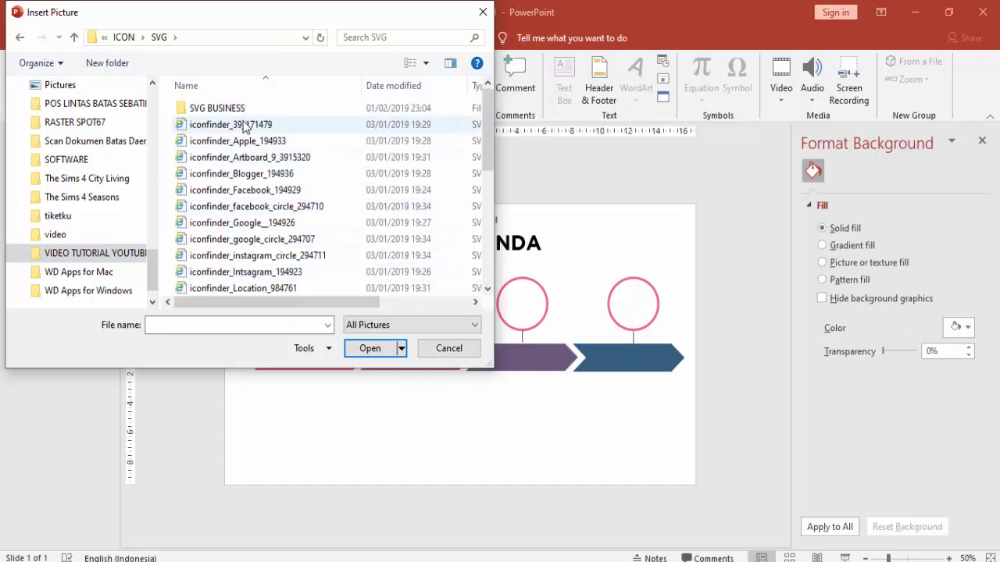
left_click(243, 125)
left_click(243, 110)
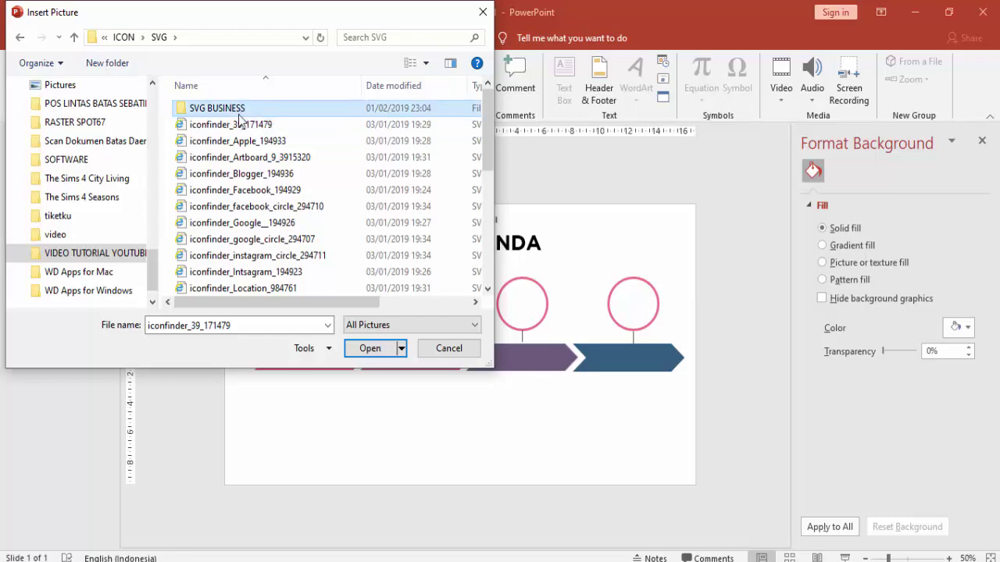
left_click(367, 347)
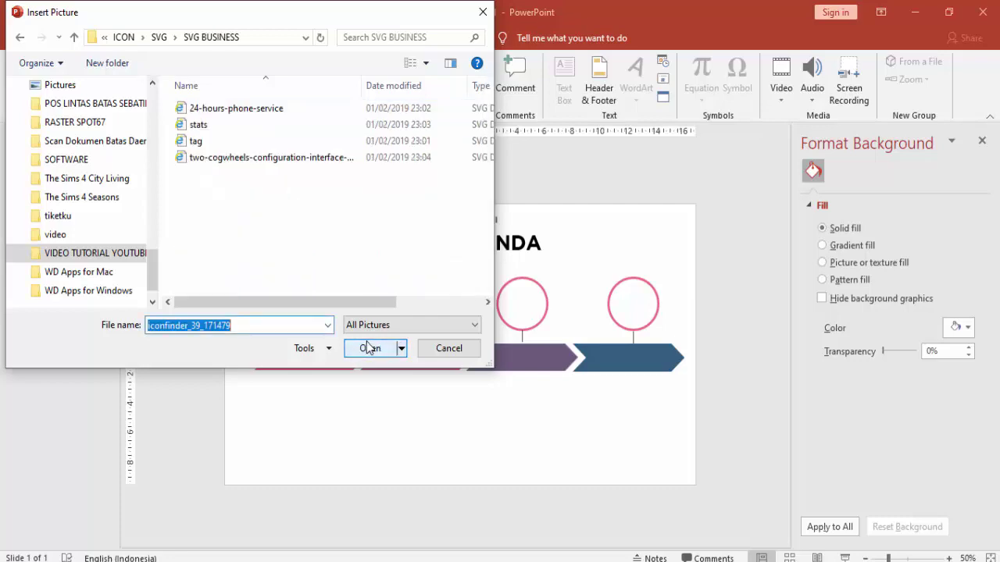
double_click(230, 108)
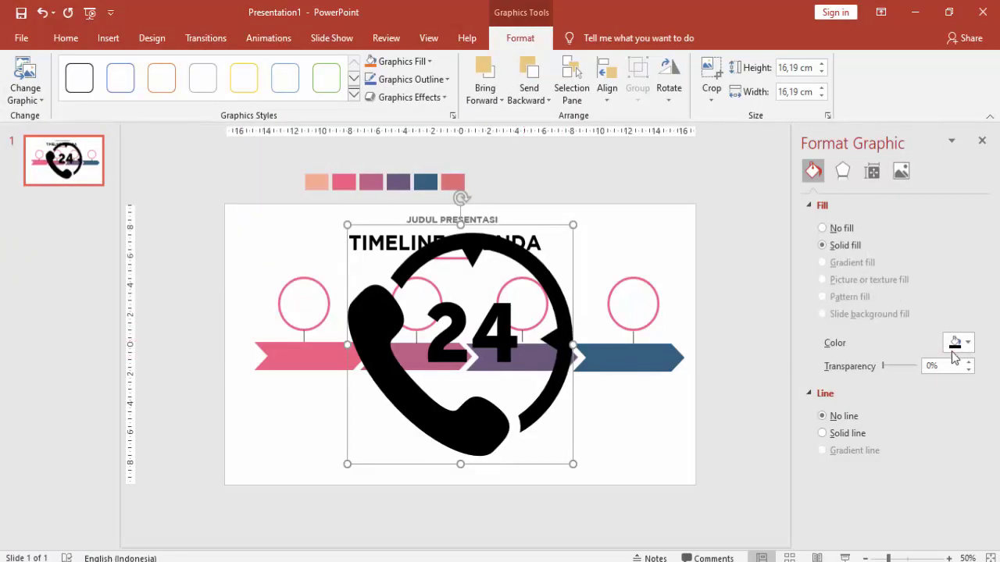
Recolour the phone icon dark grey, shrink it to 2,03 cm and centre it in the first circle
left_click(954, 348)
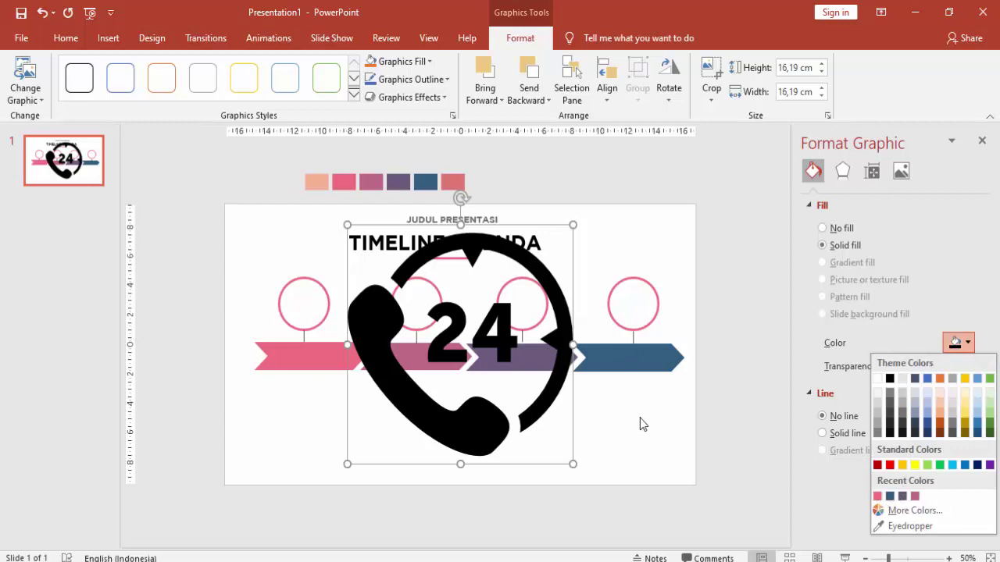
left_click(878, 497)
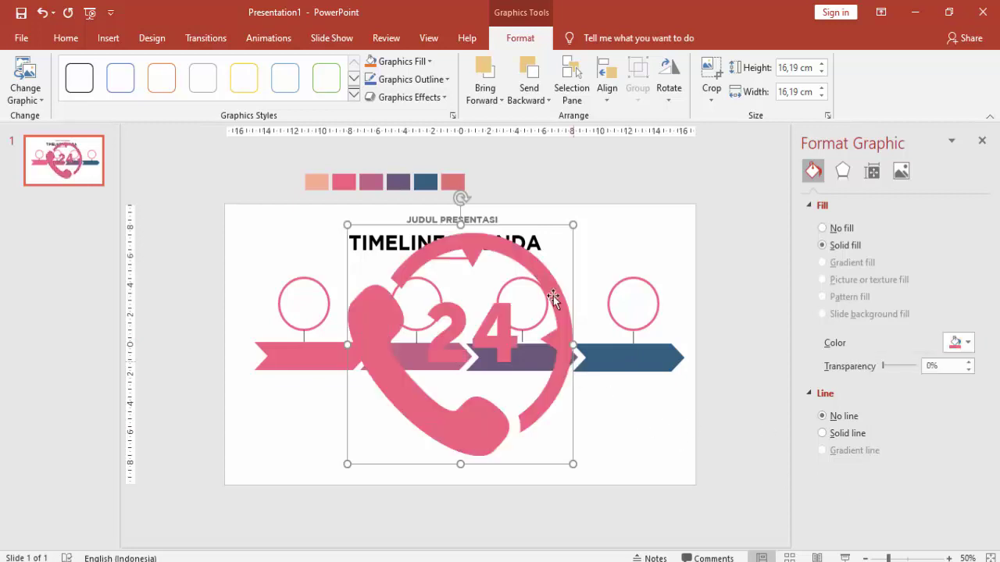
mouse_move(573, 225)
left_mouse_down()
mouse_move(380, 430)
mouse_move(305, 301)
left_mouse_up()
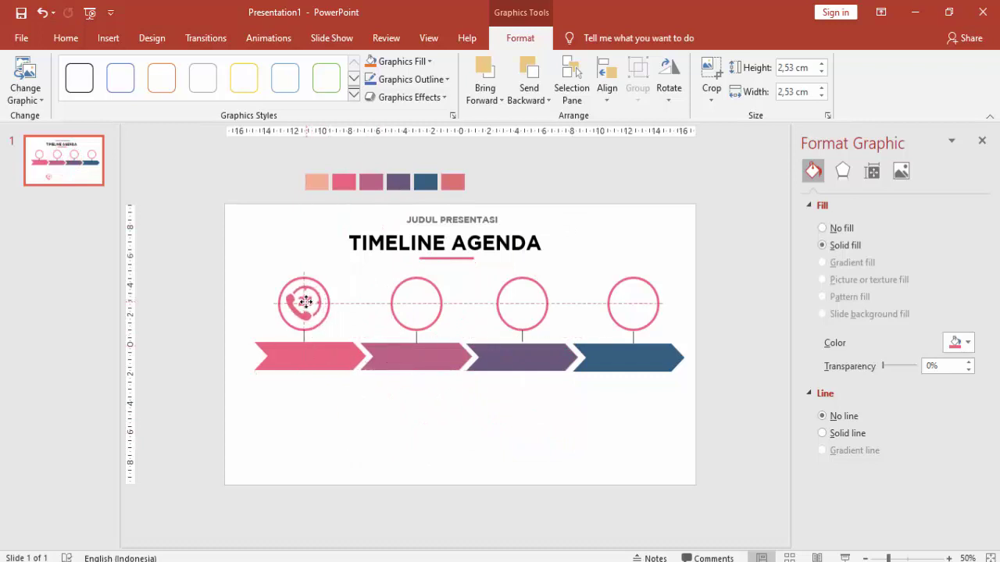
left_click(961, 342)
left_click(889, 413)
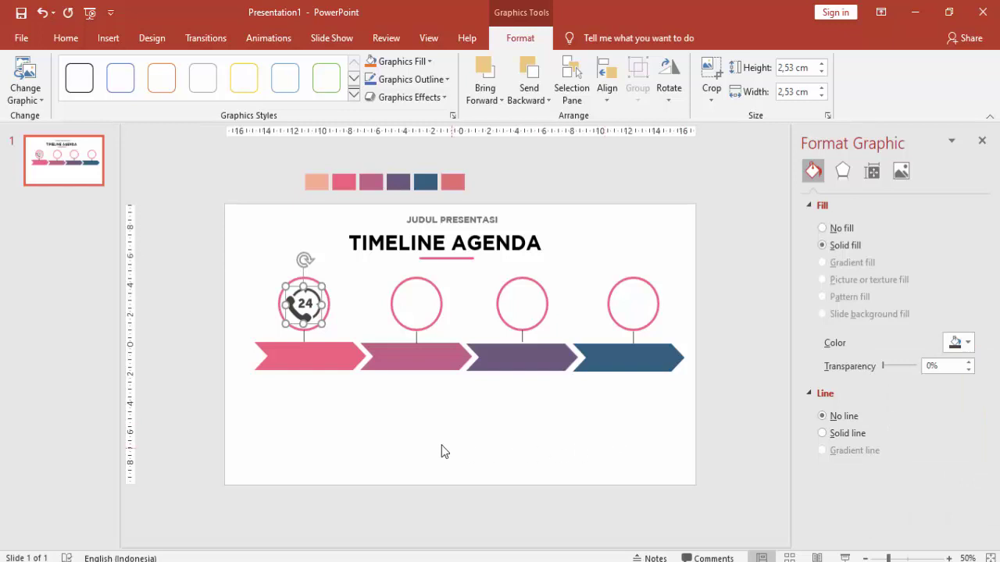
scroll(234, 288, "up", 2)
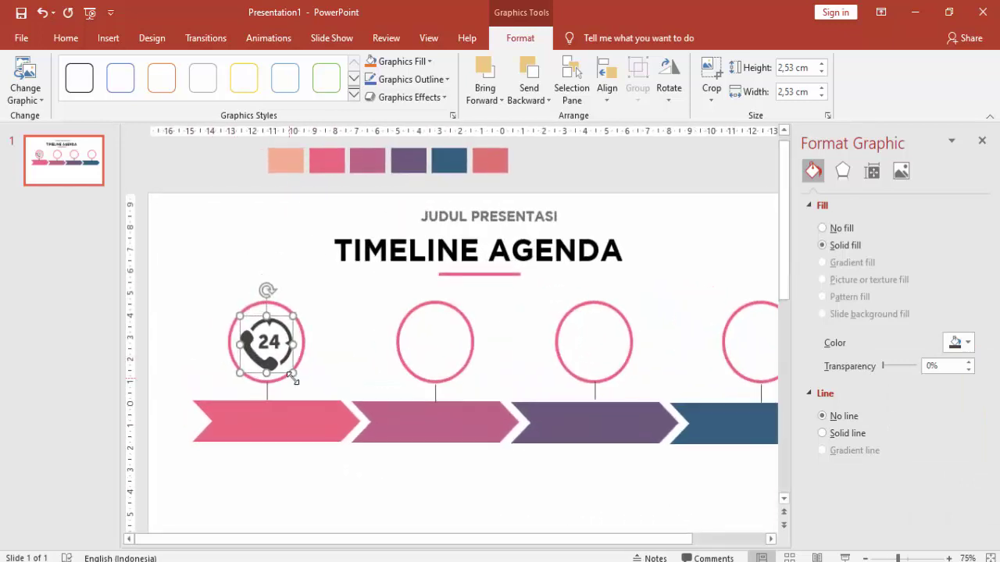
left_click_drag(263, 367, 269, 351)
Insert the stats SVG icon and give it a grey fill
left_click(108, 37)
left_click(107, 77)
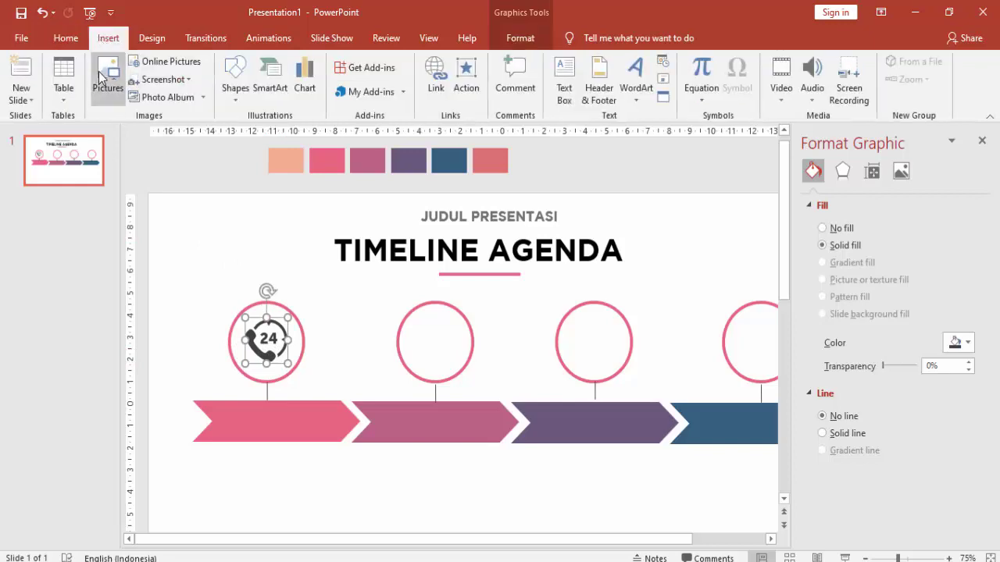
double_click(199, 125)
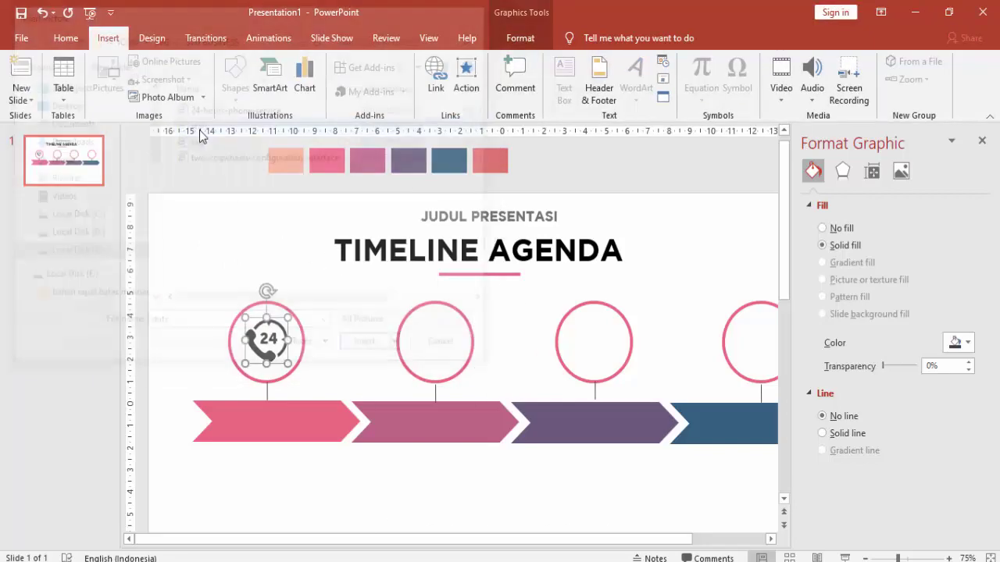
left_click(948, 348)
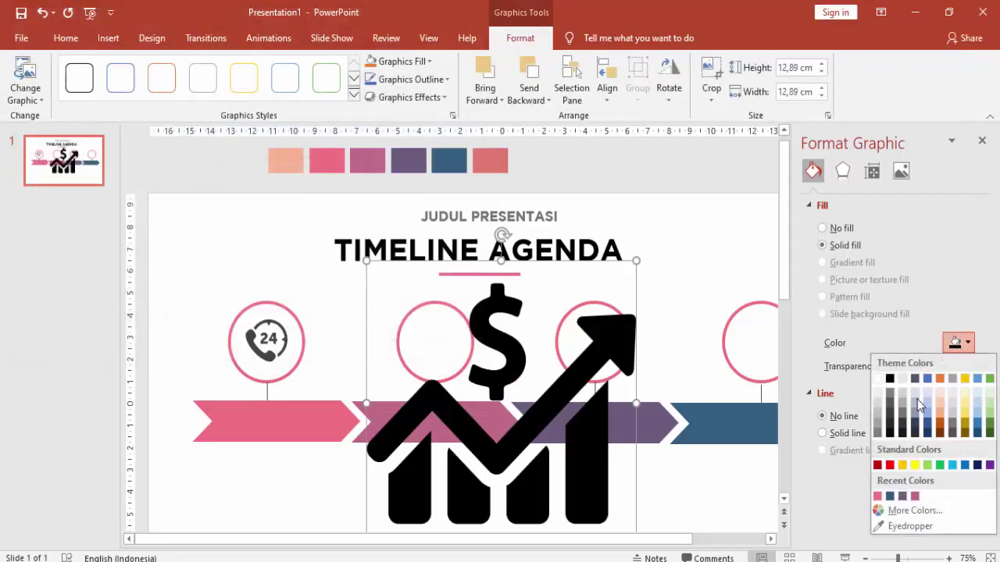
left_click(891, 425)
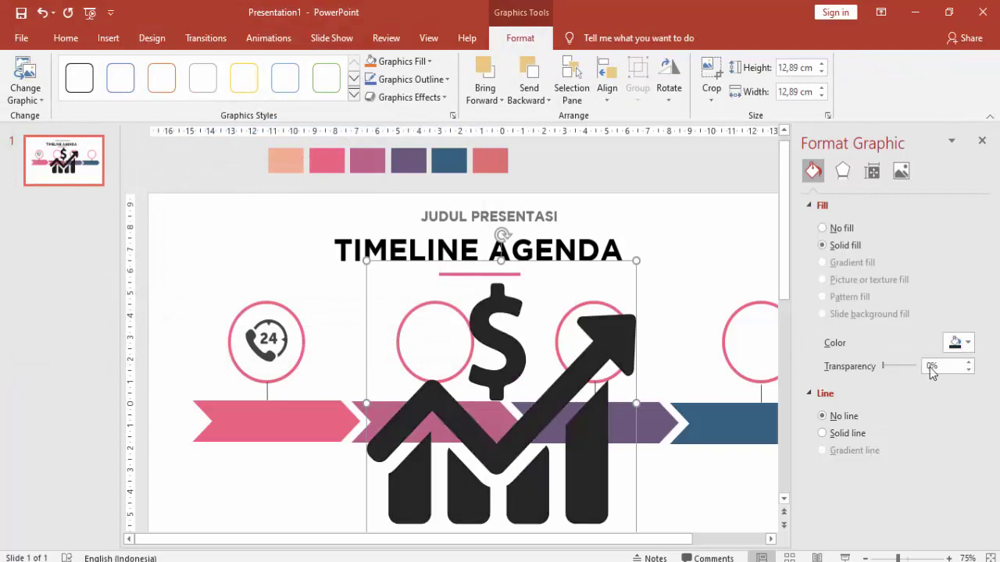
left_click(958, 343)
left_click(888, 414)
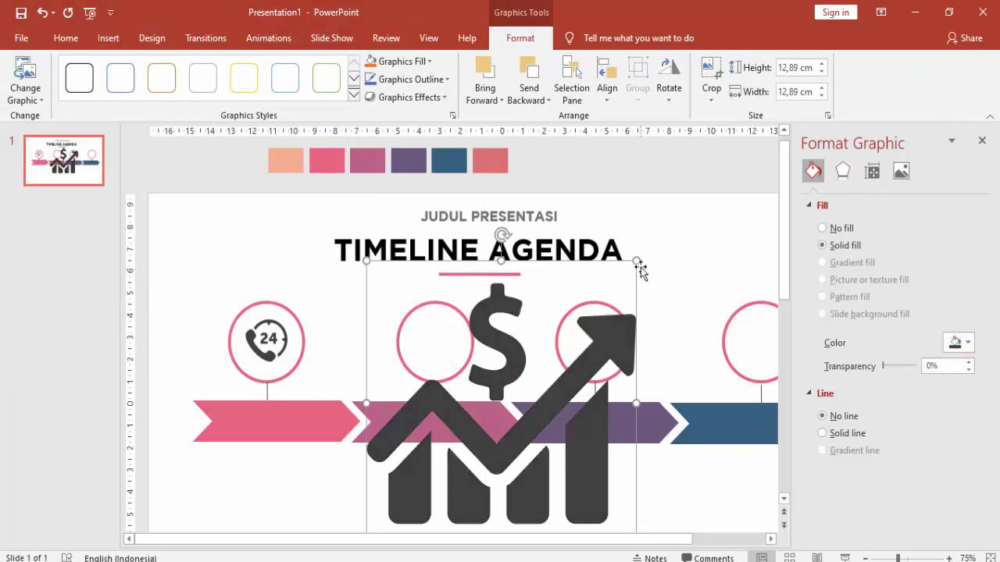
Shrink the stats icon to 1,96 cm and centre it in the second circle
mouse_move(635, 260)
left_mouse_down()
mouse_move(428, 462)
mouse_move(435, 330)
left_mouse_up()
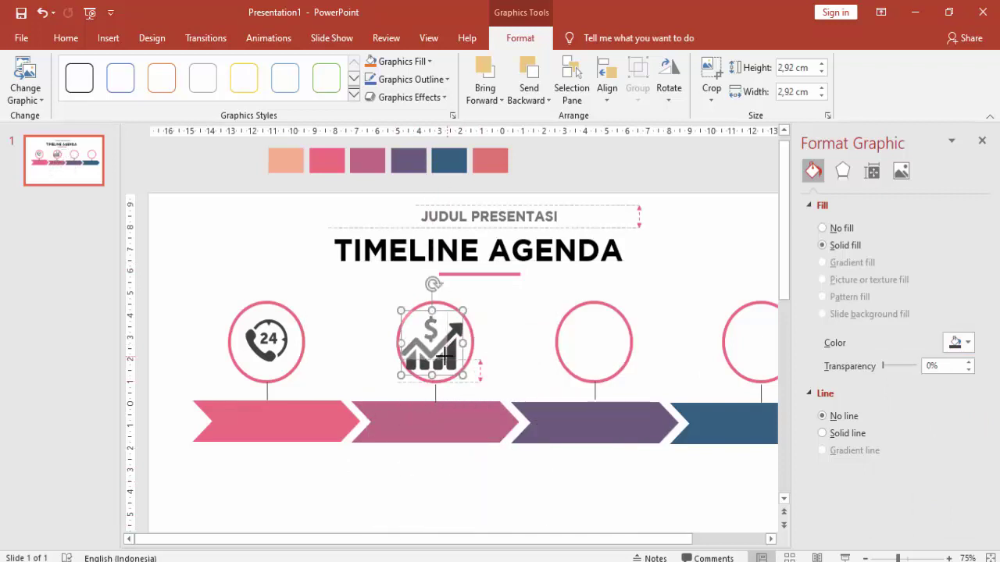
left_click_drag(463, 378, 440, 352)
scroll(529, 335, "down", 1)
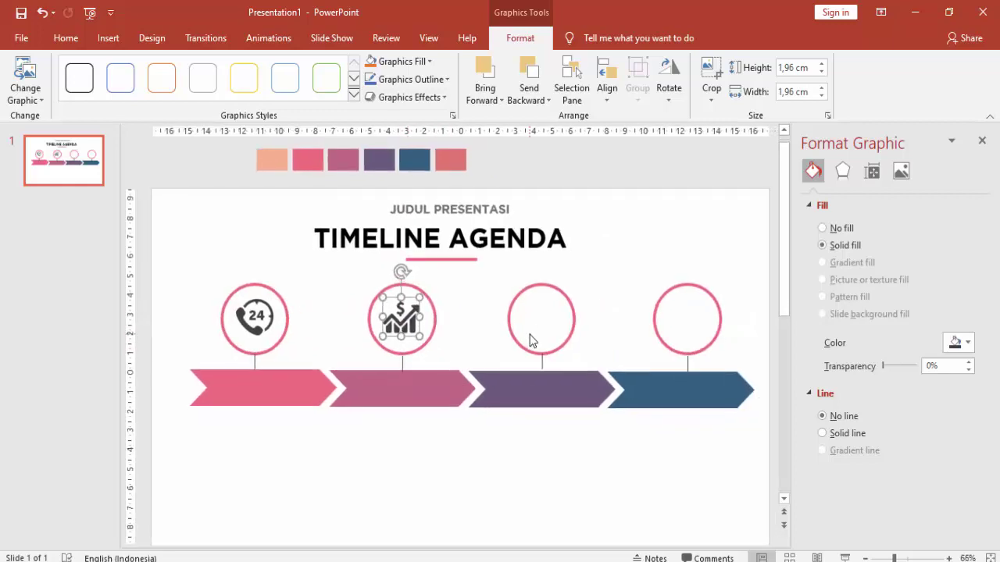
left_click(108, 37)
Insert the tag icon, colour it dark grey, shrink it and move it to the third circle
left_click(107, 78)
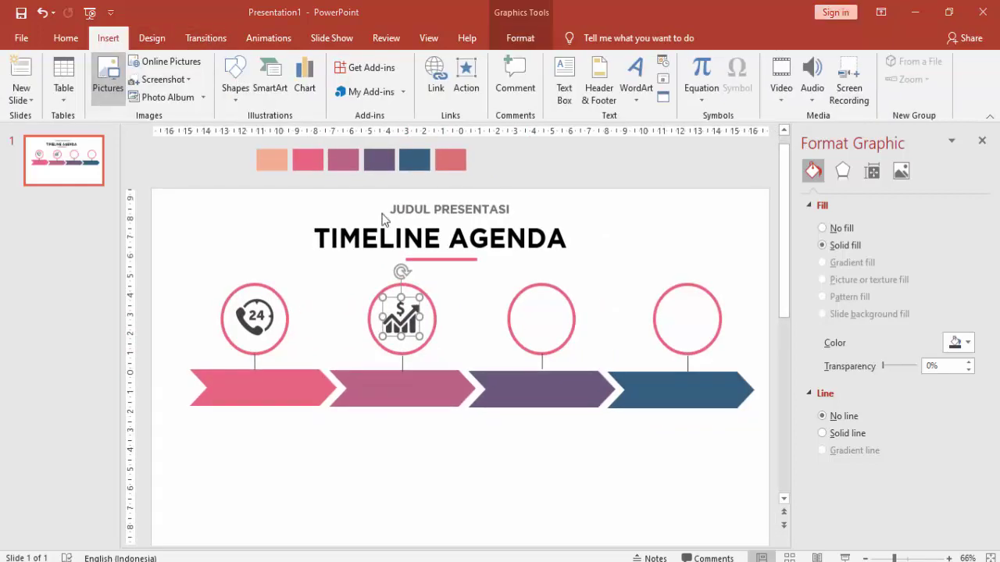
left_click(196, 140)
double_click(197, 141)
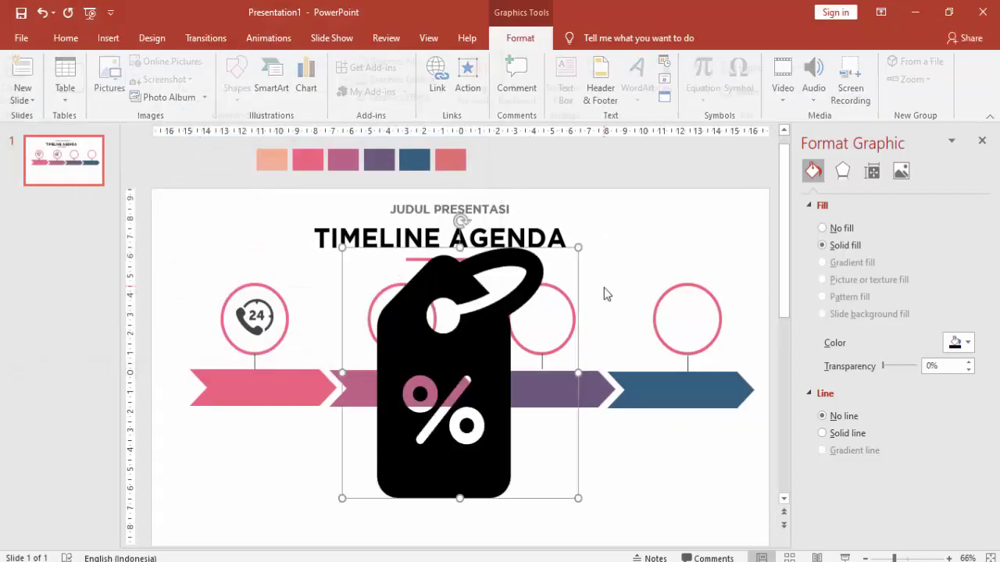
left_click(959, 343)
left_click(889, 422)
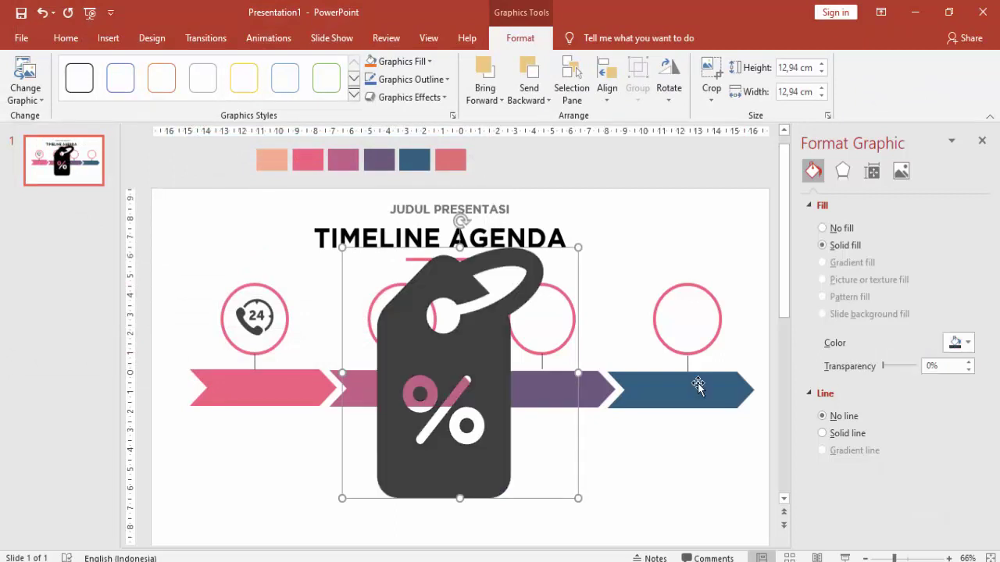
left_click_drag(578, 248, 402, 438)
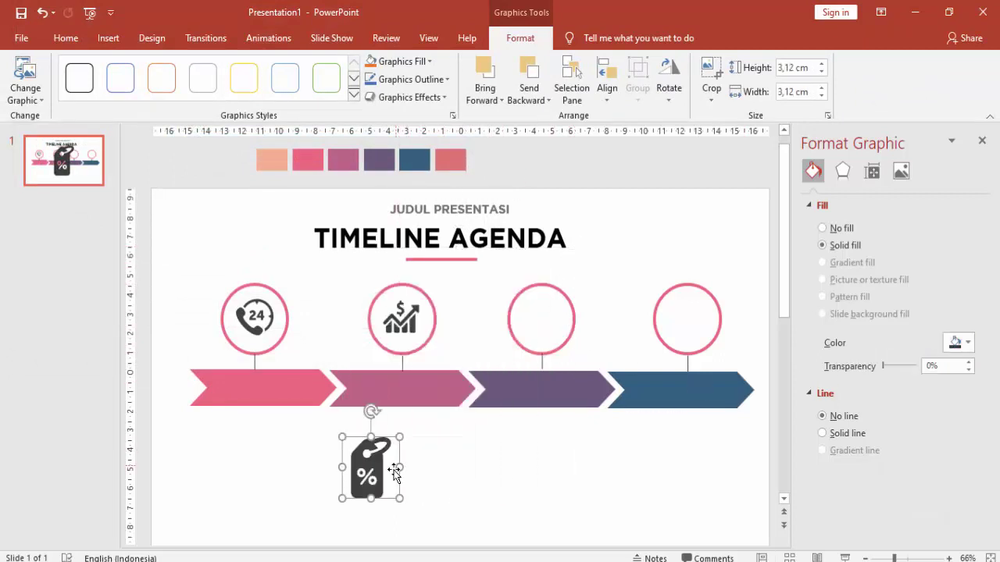
mouse_move(371, 478)
left_mouse_down()
mouse_move(535, 335)
mouse_move(558, 345)
mouse_move(547, 320)
mouse_move(566, 335)
mouse_move(546, 310)
left_mouse_up()
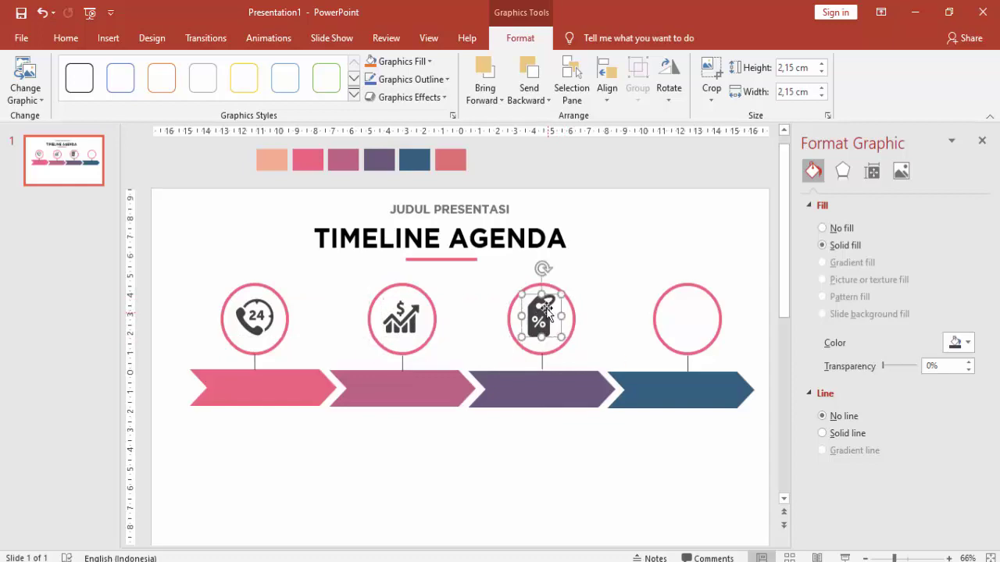
Insert the two-cogwheels icon, shrink it into the fourth circle and colour it dark grey
left_click(108, 37)
left_click(107, 82)
double_click(234, 157)
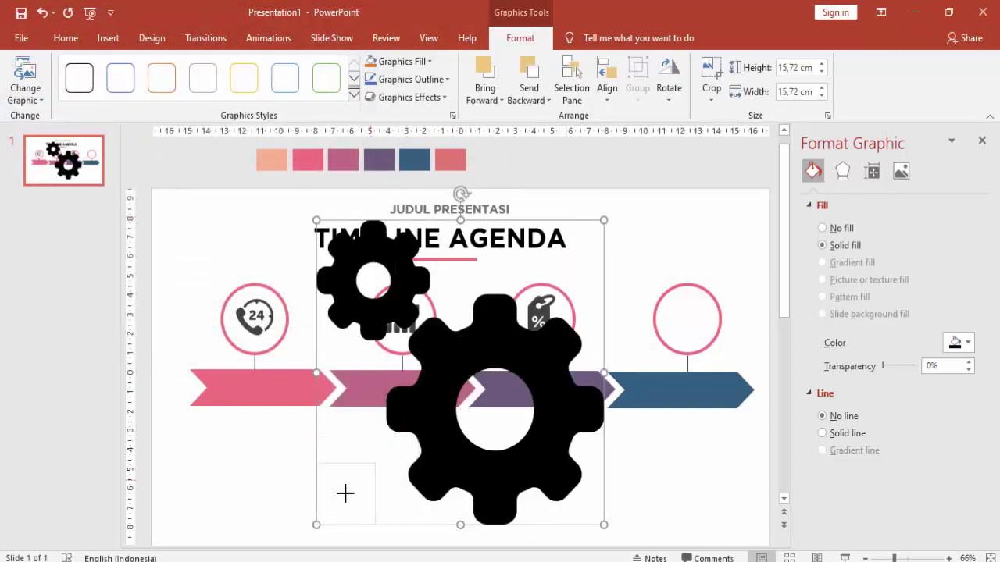
mouse_move(432, 429)
left_mouse_down()
mouse_move(350, 490)
mouse_move(690, 322)
left_mouse_up()
left_click(961, 344)
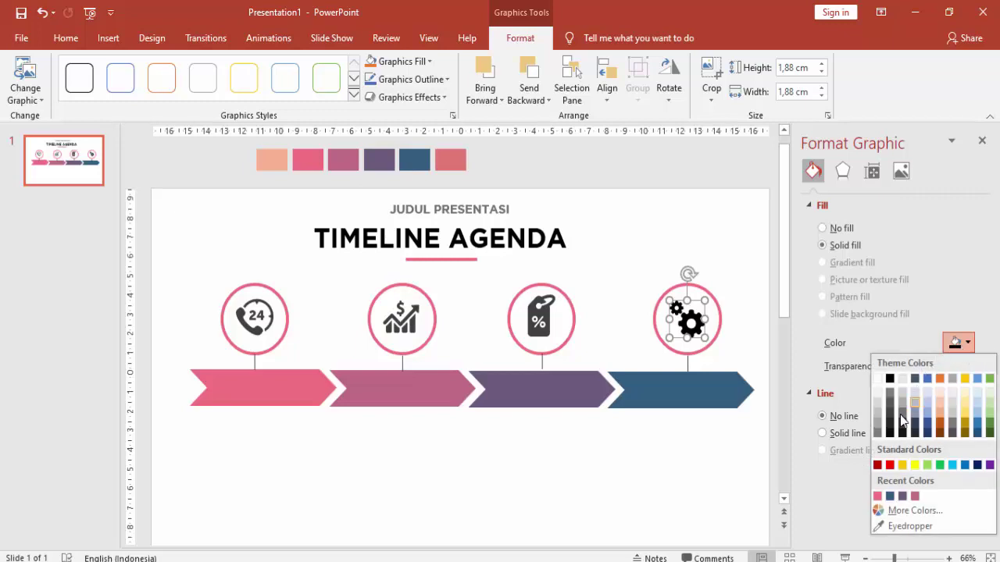
left_click(889, 414)
left_click(675, 463)
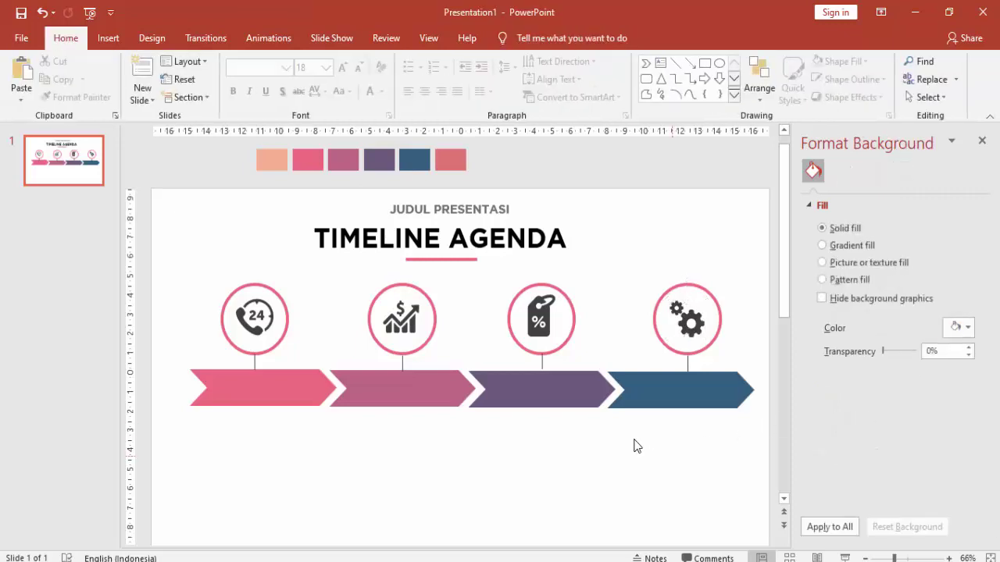
scroll(635, 427, "down", 2)
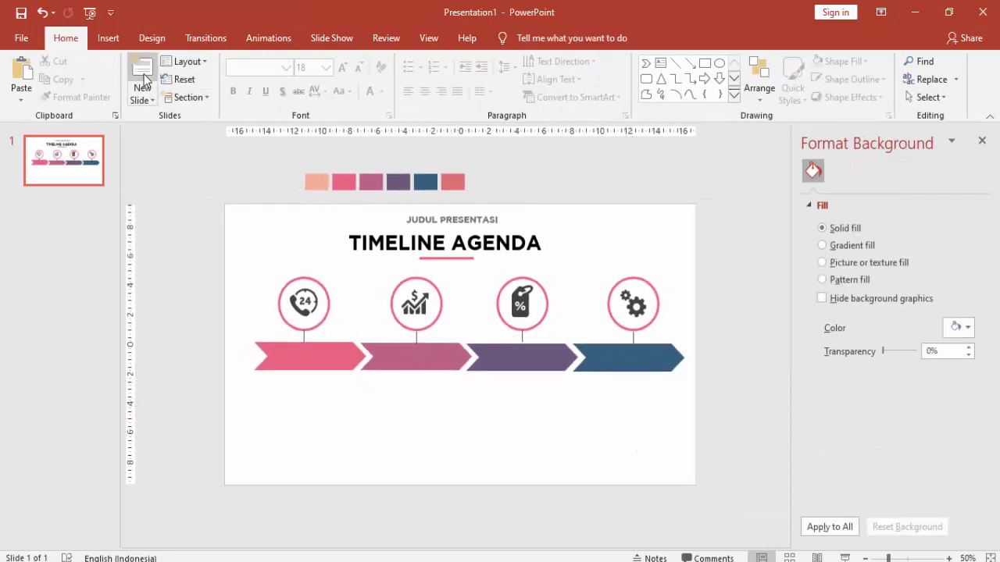
Add a text box below the first bar filled with one =rand() sample paragraph
left_click(107, 38)
left_click(565, 78)
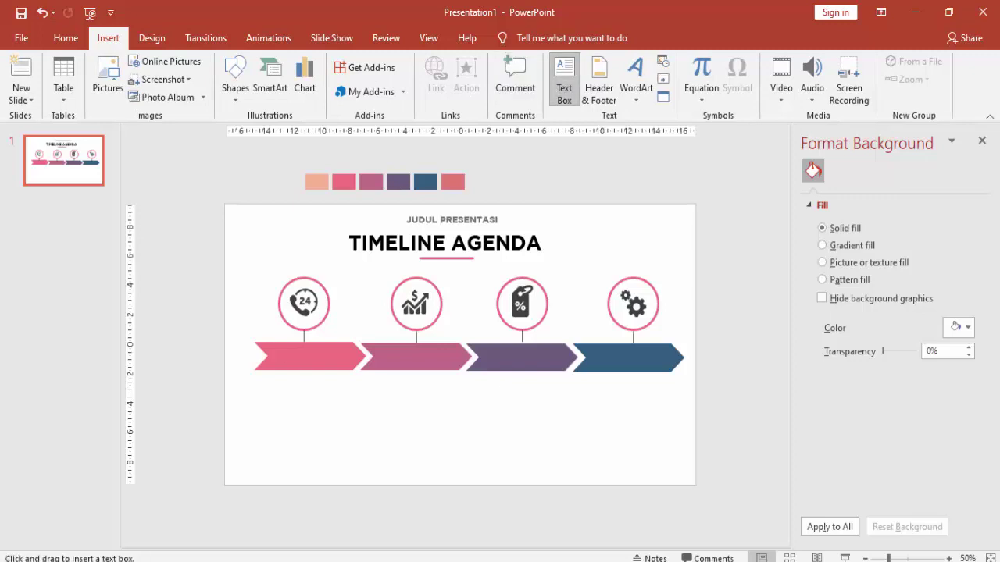
left_click_drag(261, 392, 356, 469)
type("=rand")
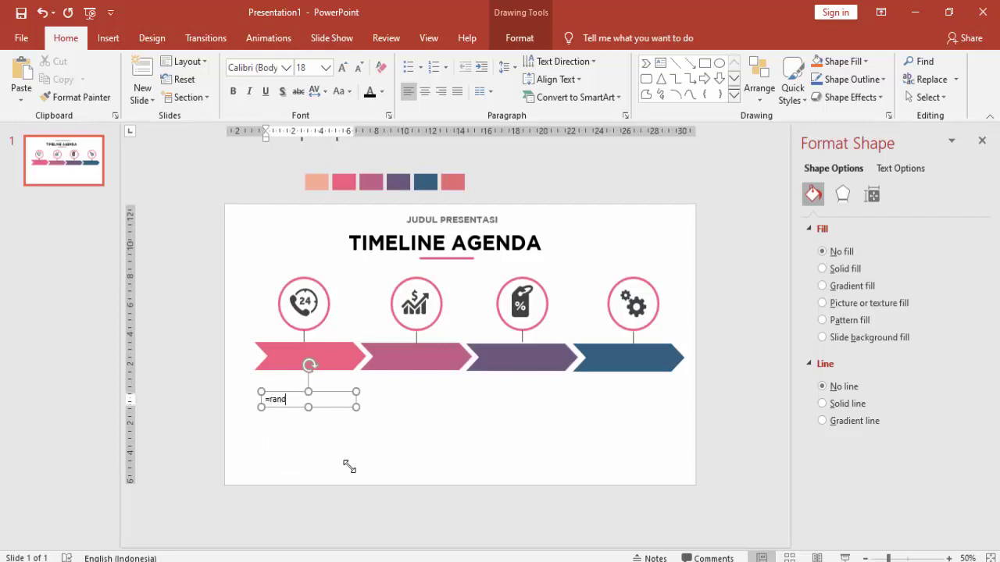
type("()")
key("Return")
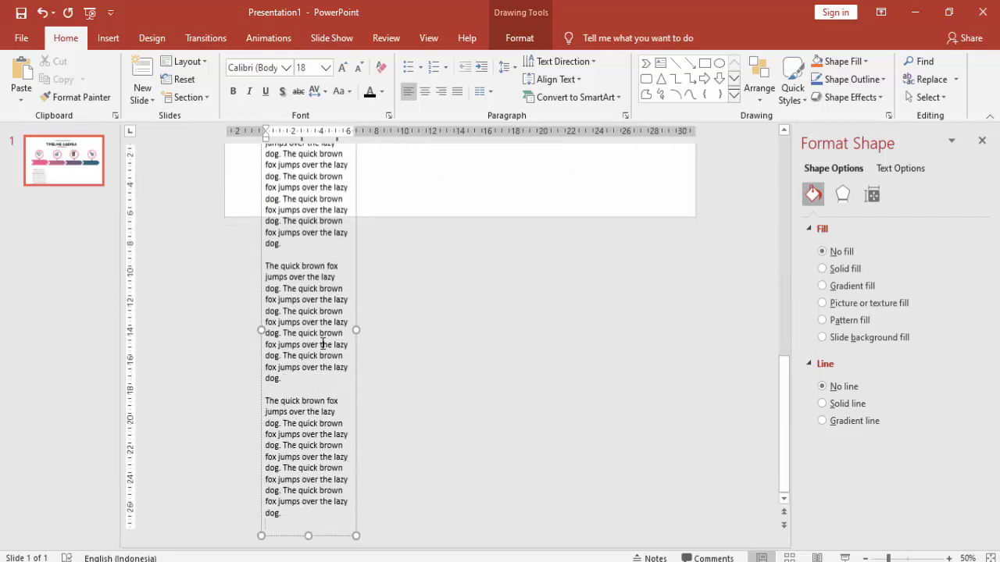
left_click_drag(281, 248, 285, 523)
key("Delete")
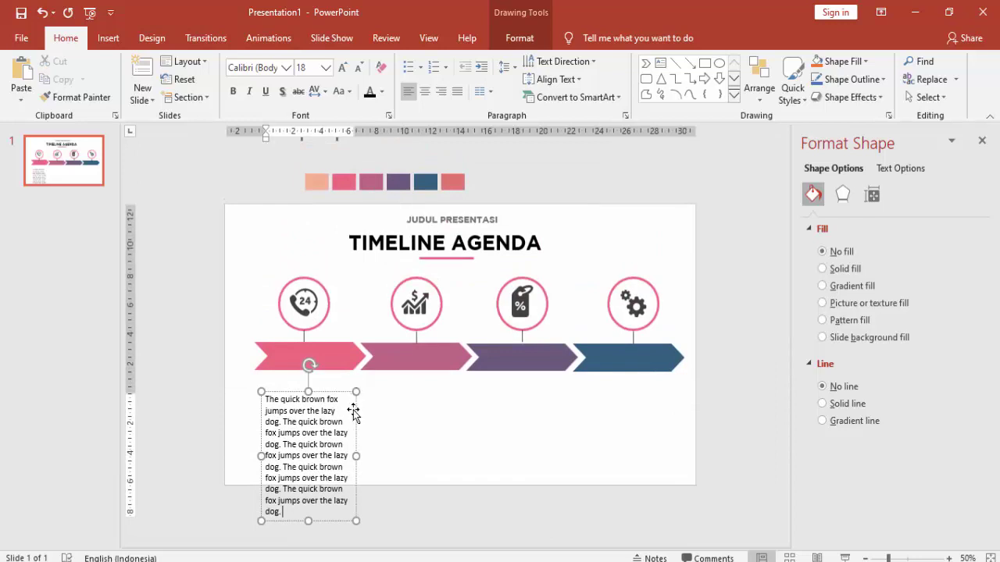
Format the paragraph as 12 pt Lato, justified
left_click(353, 414)
left_click(325, 67)
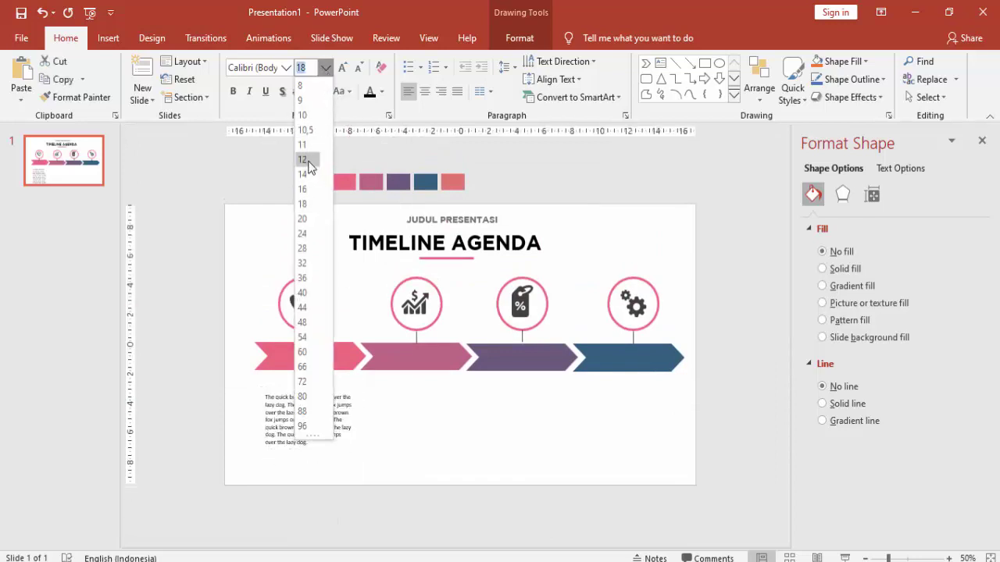
left_click(309, 160)
left_click(265, 69)
type("Lato")
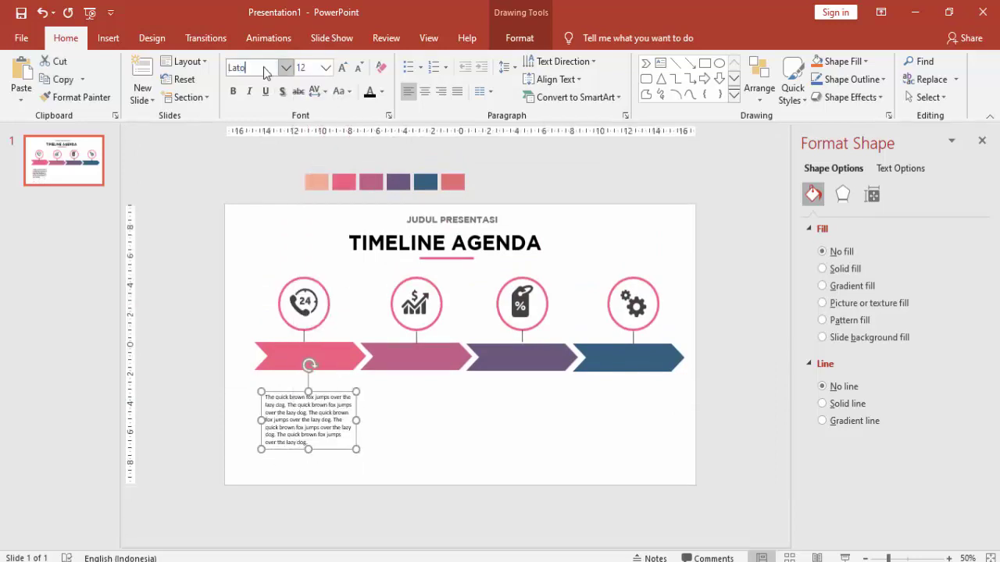
key("Return")
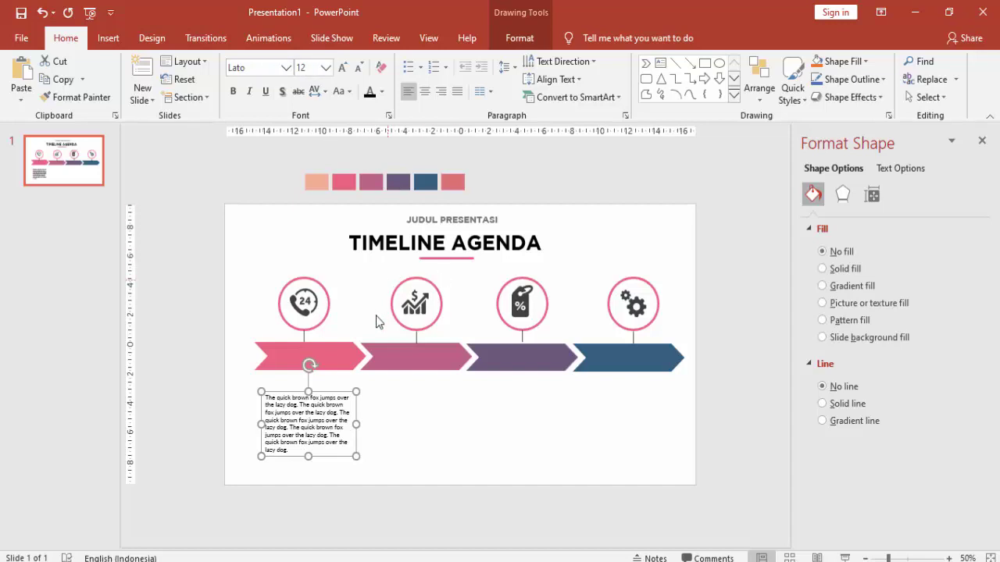
left_click_drag(357, 412, 353, 412)
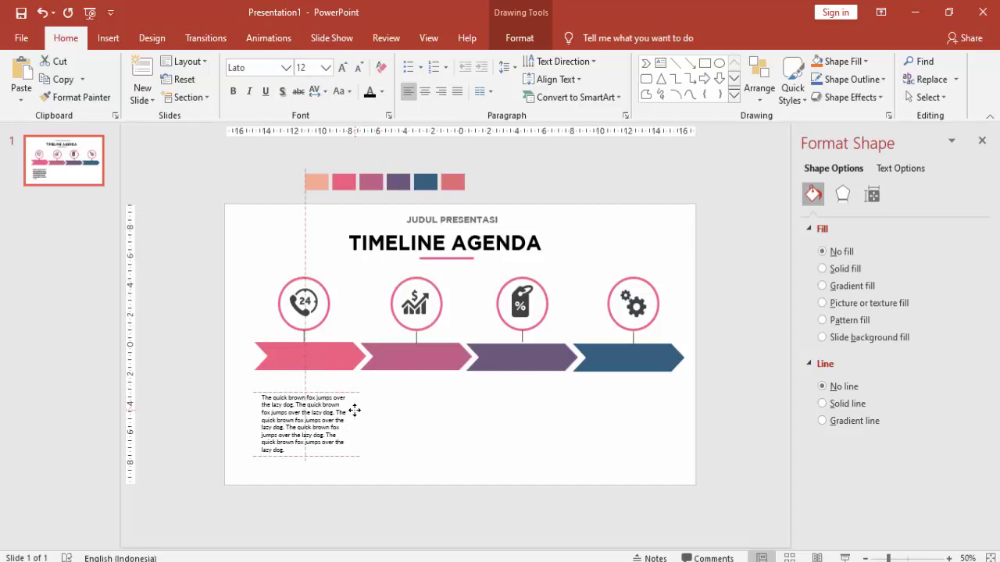
left_click(459, 94)
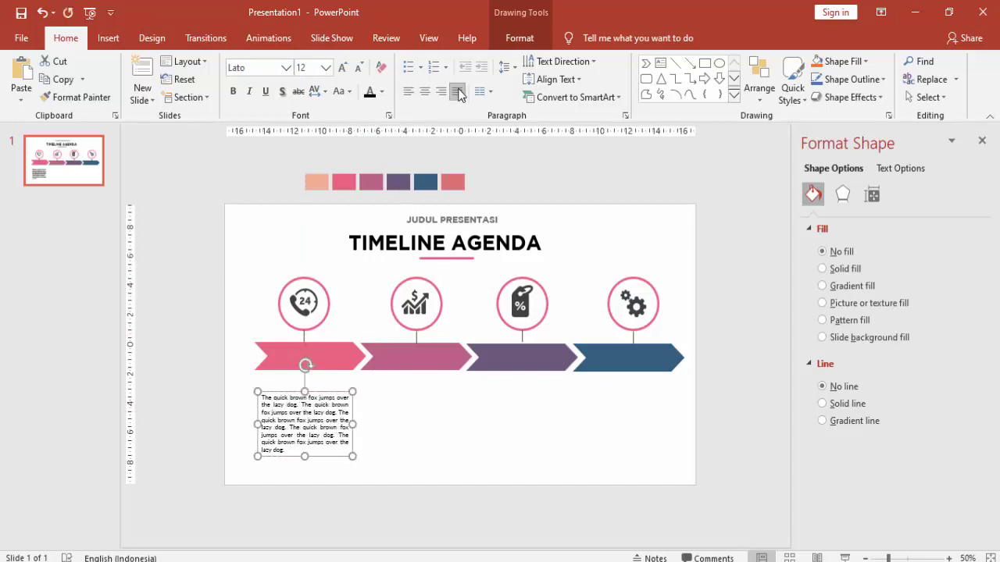
scroll(364, 410, "up", 1, "ctrl")
scroll(342, 448, "up", 2, "ctrl")
left_click_drag(340, 449, 326, 437)
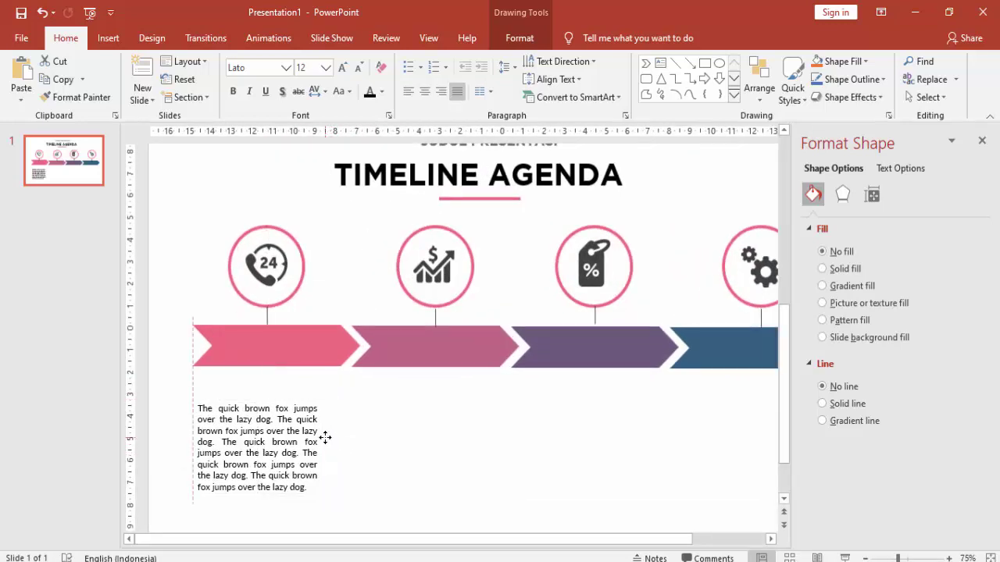
scroll(341, 444, "down", 2, "ctrl")
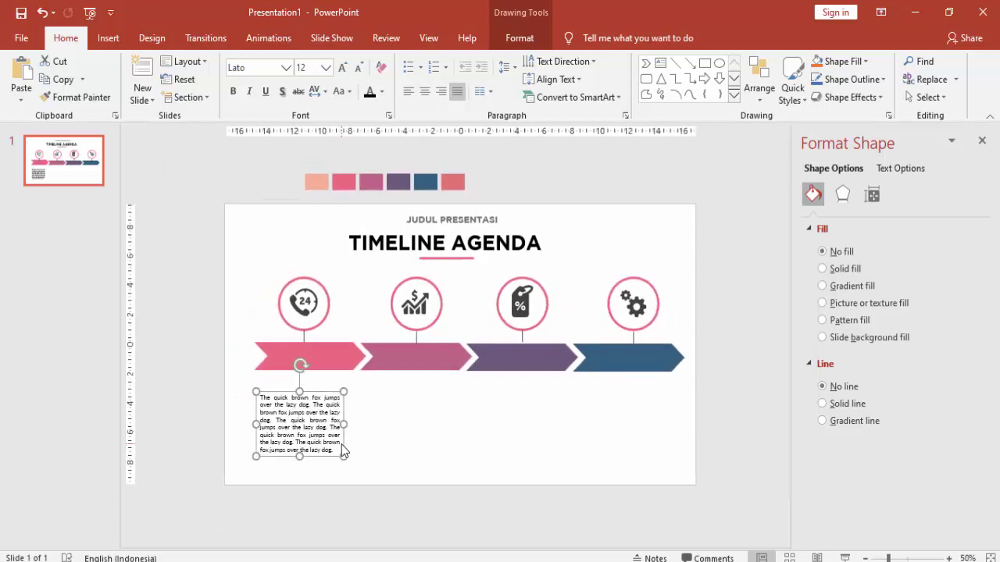
key("ctrl+z")
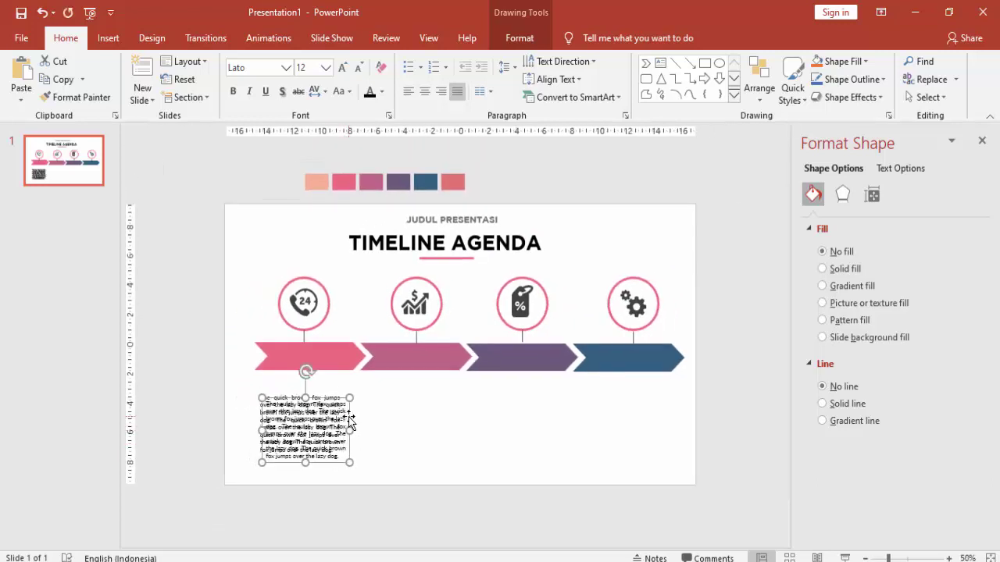
Copy the paragraph under the second, third and fourth bars
left_click_drag(349, 422, 450, 409, "ctrl")
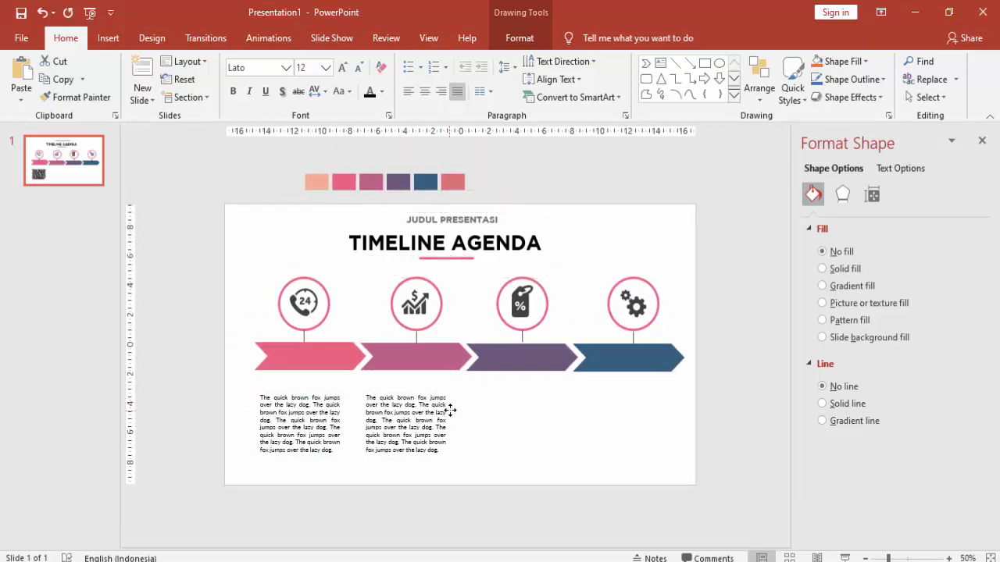
key("ctrl+d")
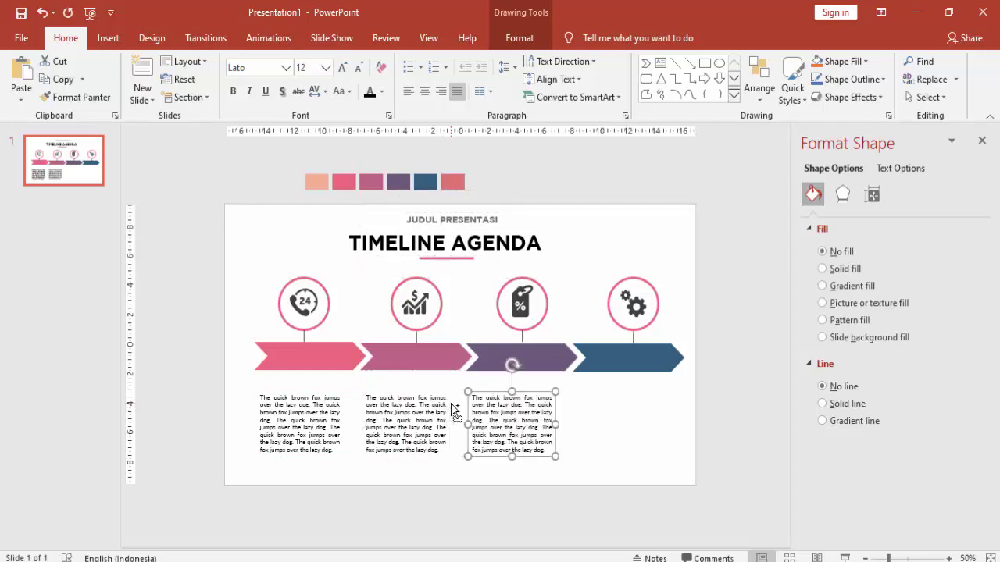
key("ctrl+d")
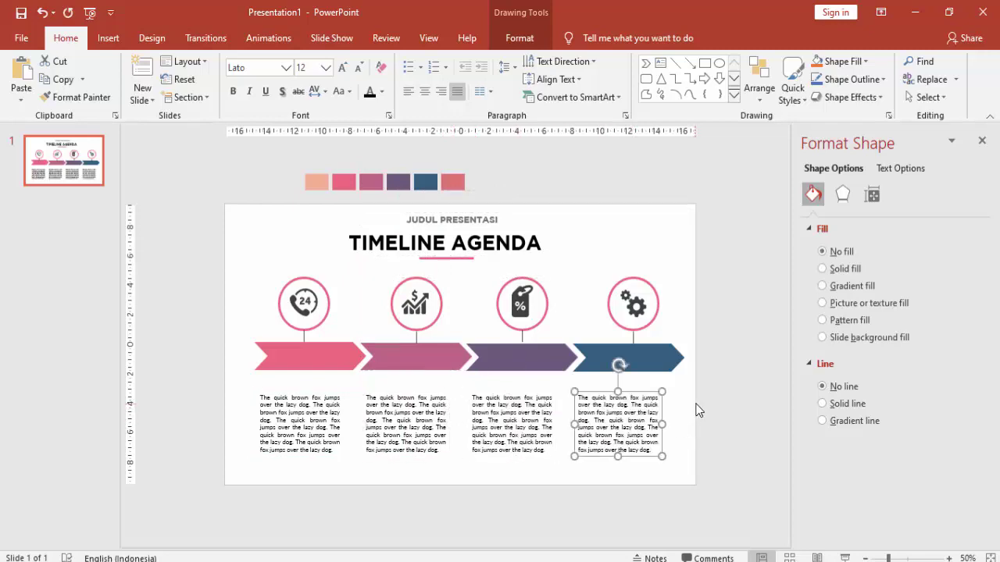
left_click(740, 410)
scroll(314, 349, "up", 2, "ctrl")
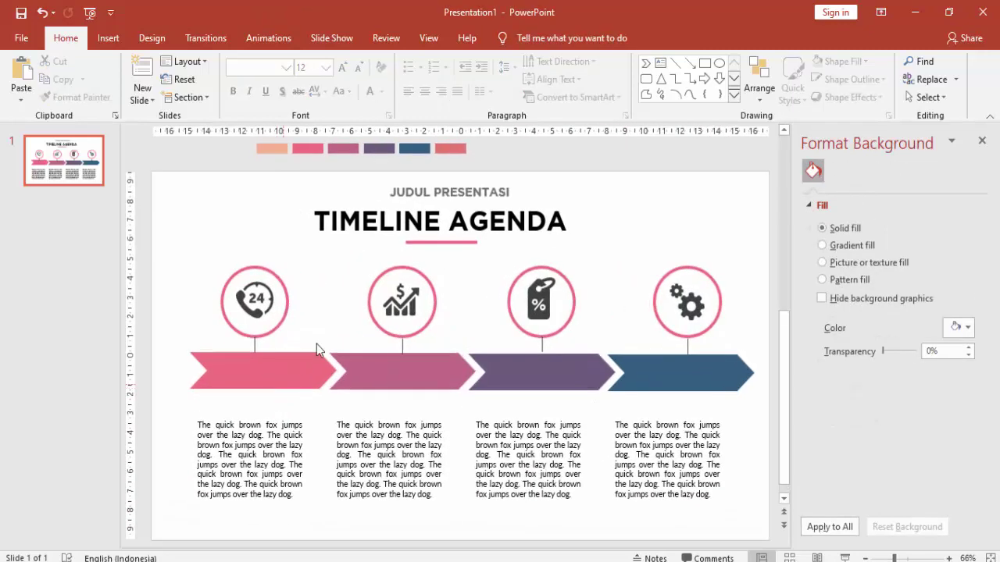
Copy the title box as a pink 'Sub Judul' heading above the first paragraph
left_click(431, 192)
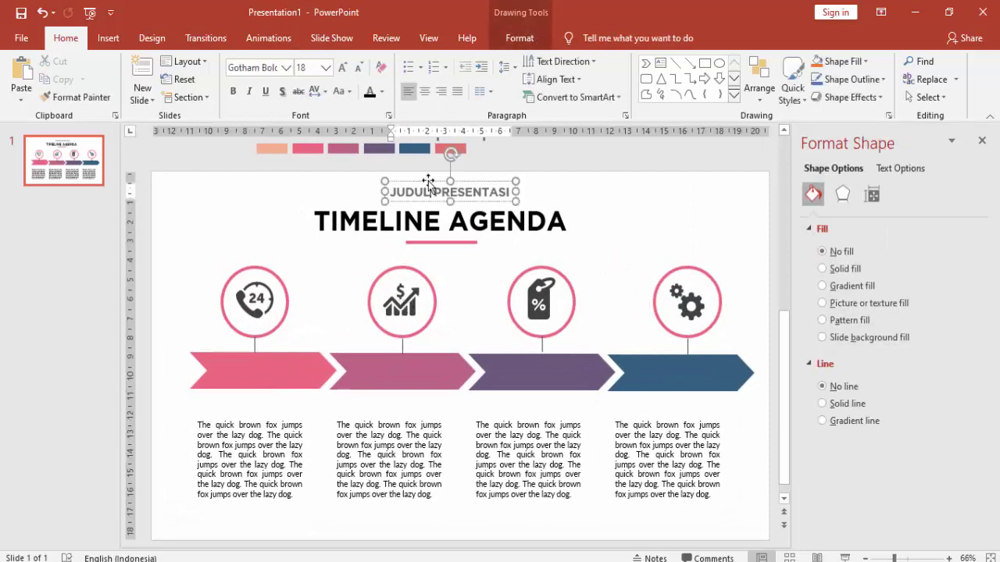
mouse_move(435, 188)
left_mouse_down()
mouse_move(450, 196)
mouse_move(247, 400)
mouse_move(312, 410)
left_mouse_up()
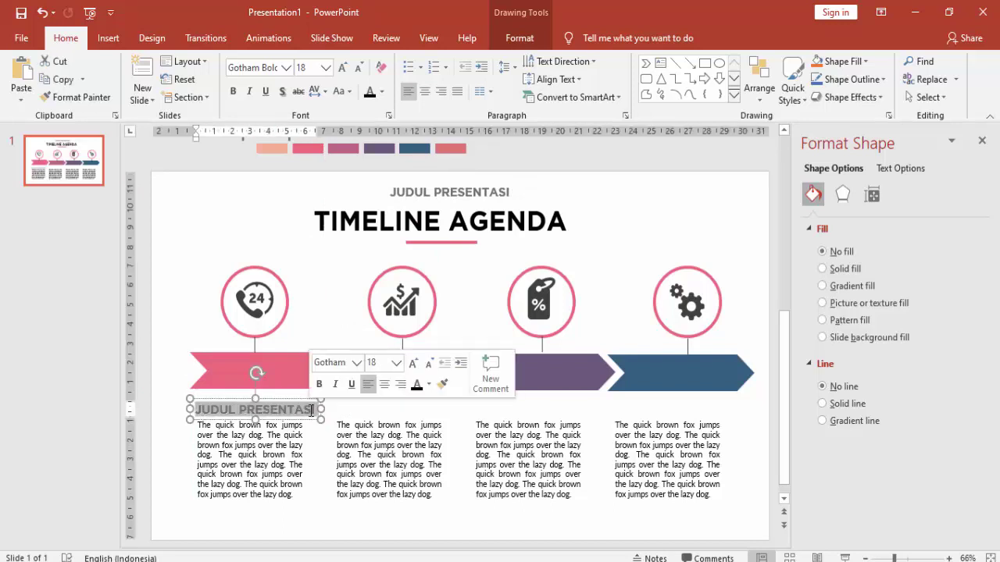
type("Sub judul")
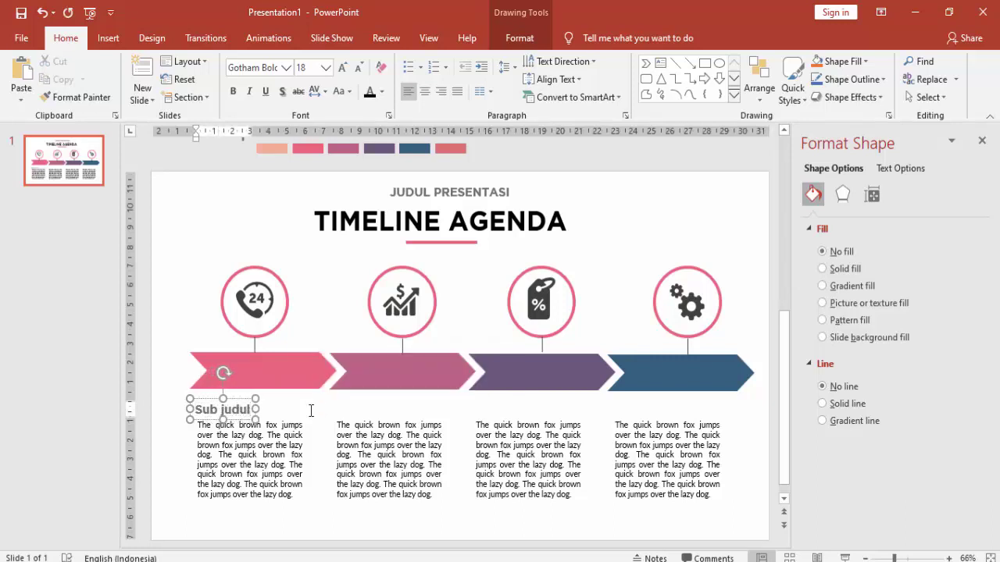
key("BackSpace")
key("BackSpace")
key("BackSpace")
key("BackSpace")
key("BackSpace")
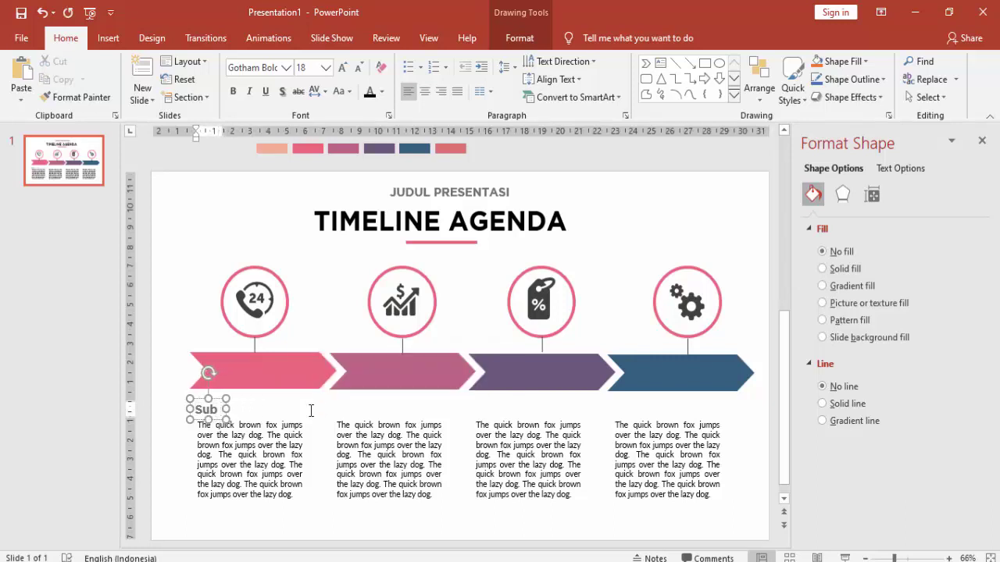
type("Judul")
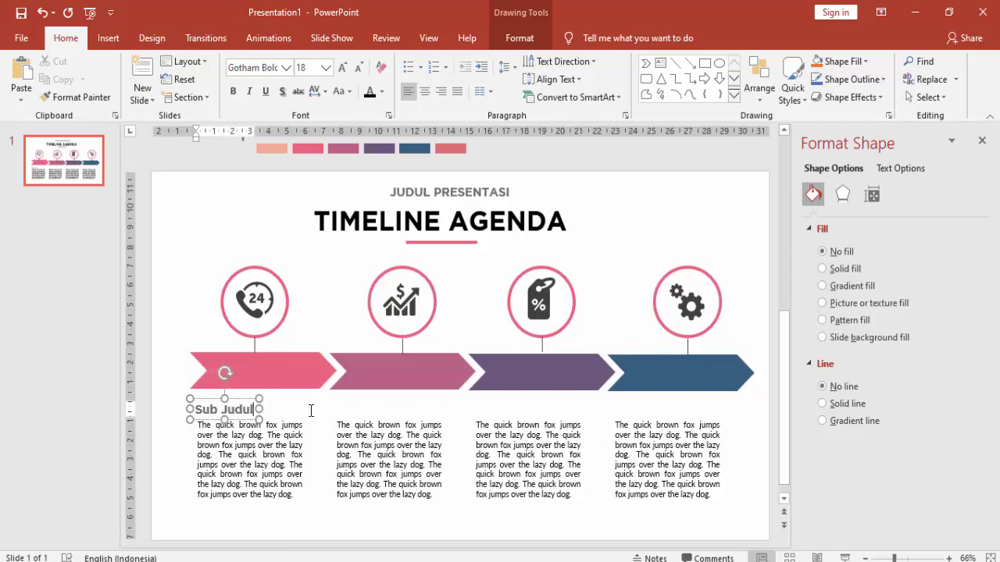
left_click_drag(251, 397, 243, 396)
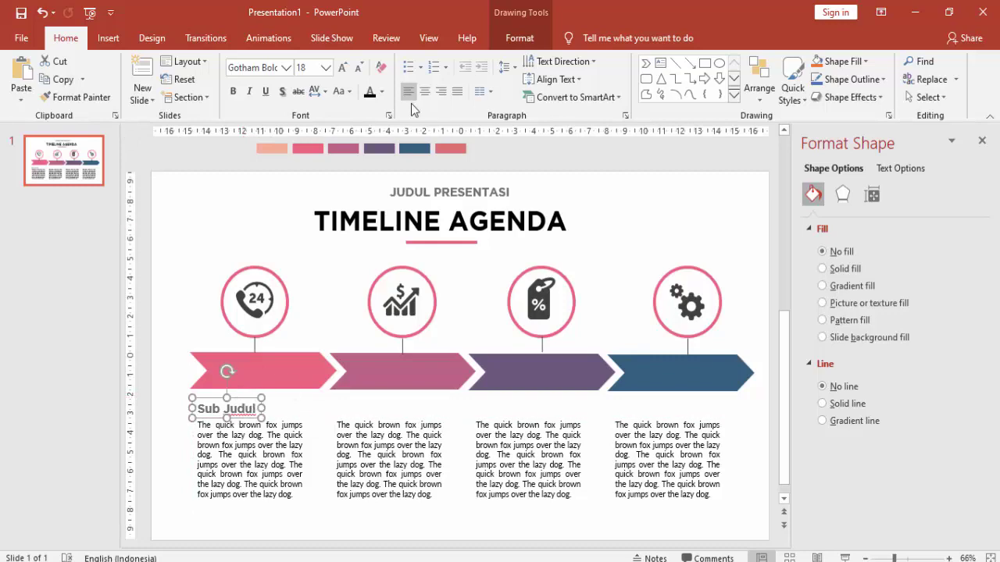
left_click(381, 91)
left_click(370, 246)
Copy the Sub Judul heading to columns two to four and centre each heading
mouse_move(286, 438)
left_mouse_down()
mouse_move(217, 489)
mouse_move(540, 282)
mouse_move(567, 279)
left_mouse_up()
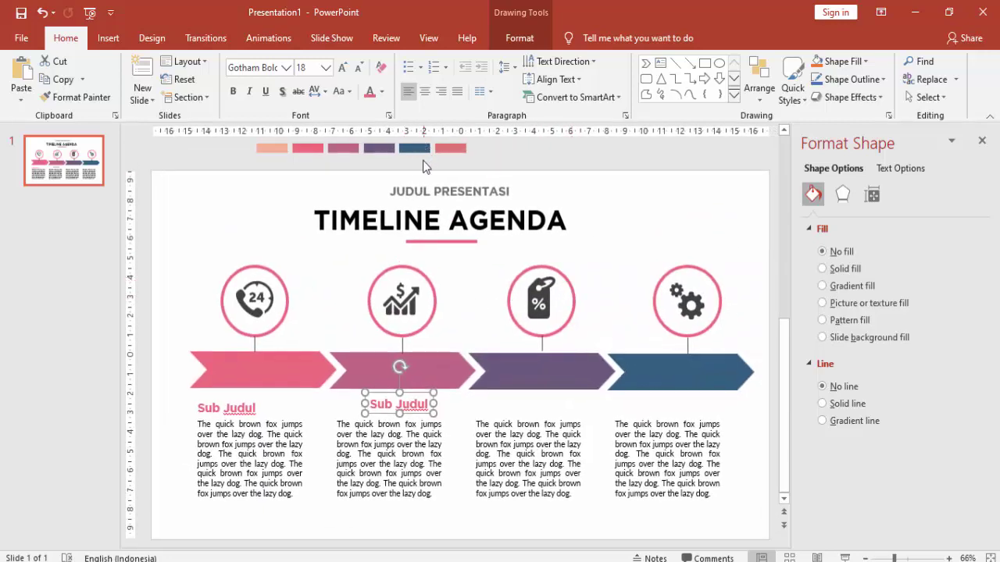
key("ctrl+d")
key("ctrl+d")
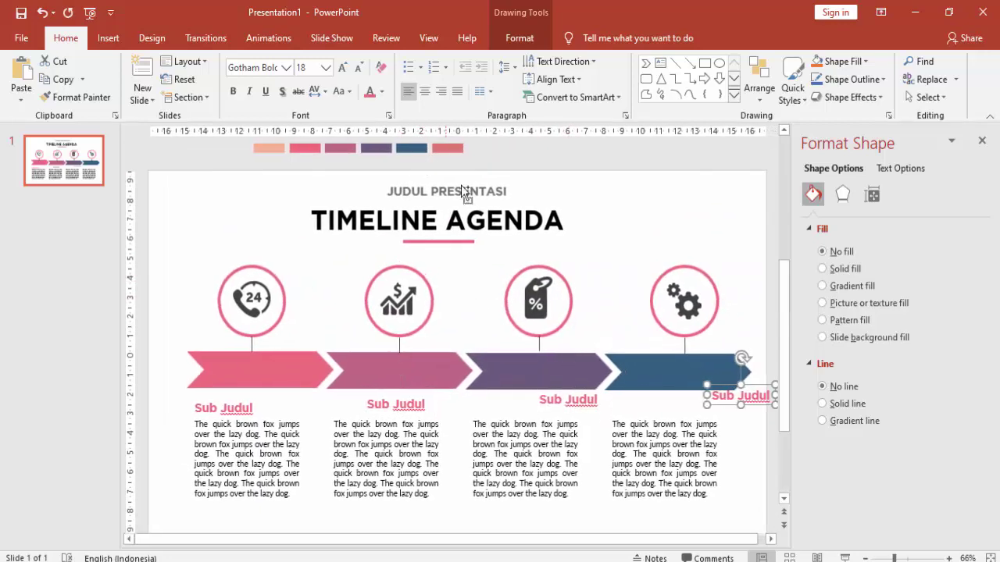
left_click_drag(246, 418, 274, 392)
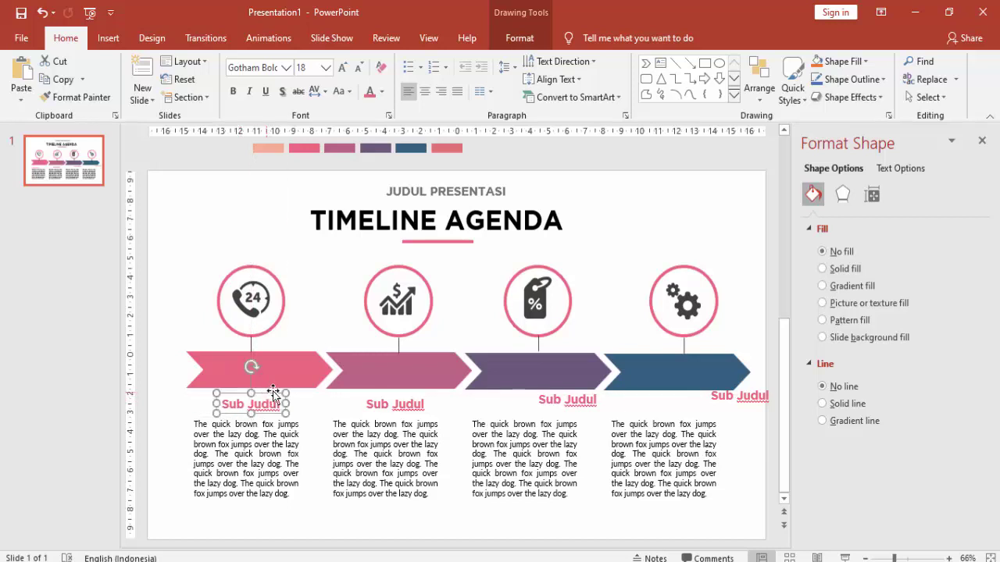
left_click(402, 400)
left_click(561, 404)
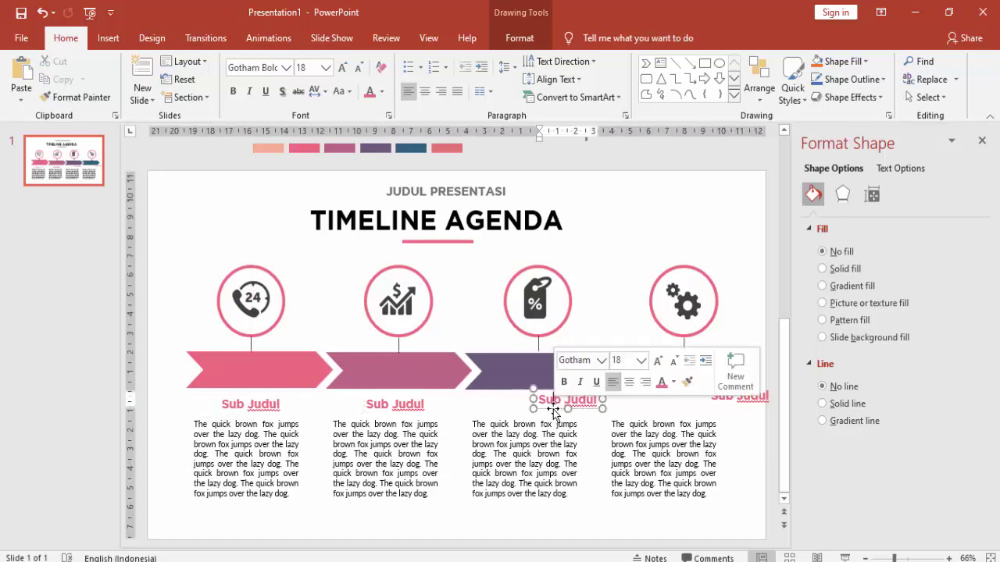
left_click_drag(557, 404, 527, 410)
left_click(738, 396)
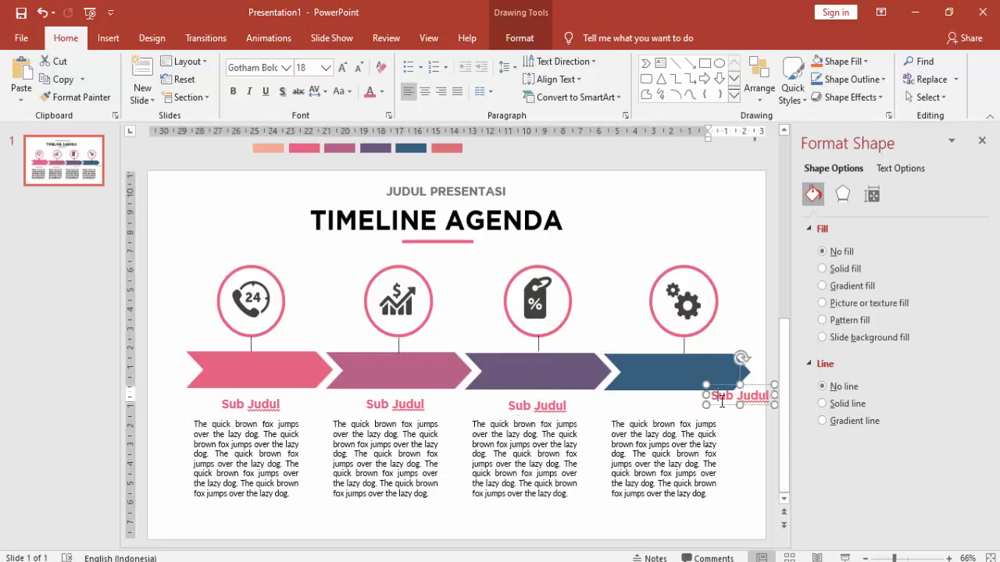
left_click_drag(737, 400, 668, 412)
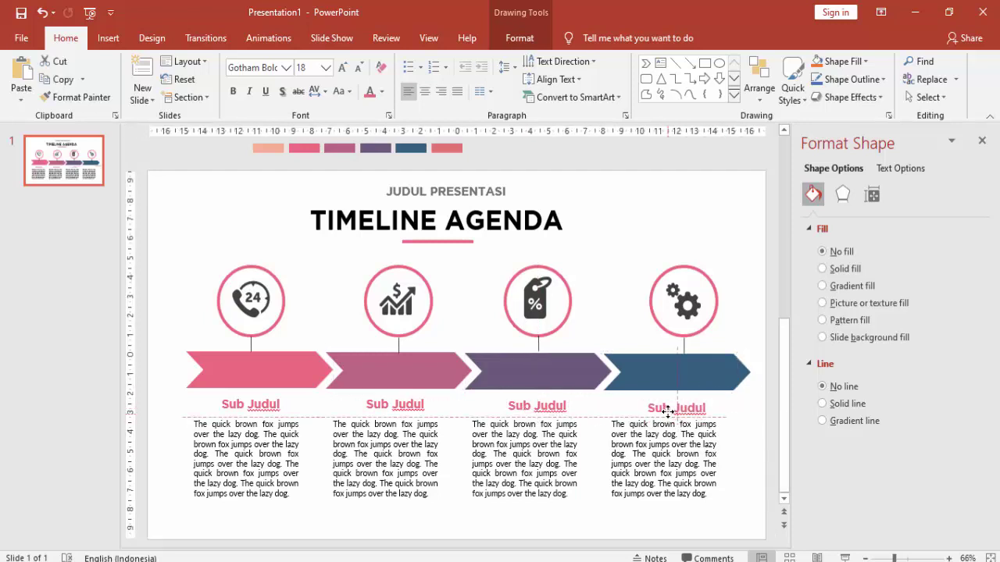
Shift the gear's circle left so it sits over its connector line
left_click(681, 347)
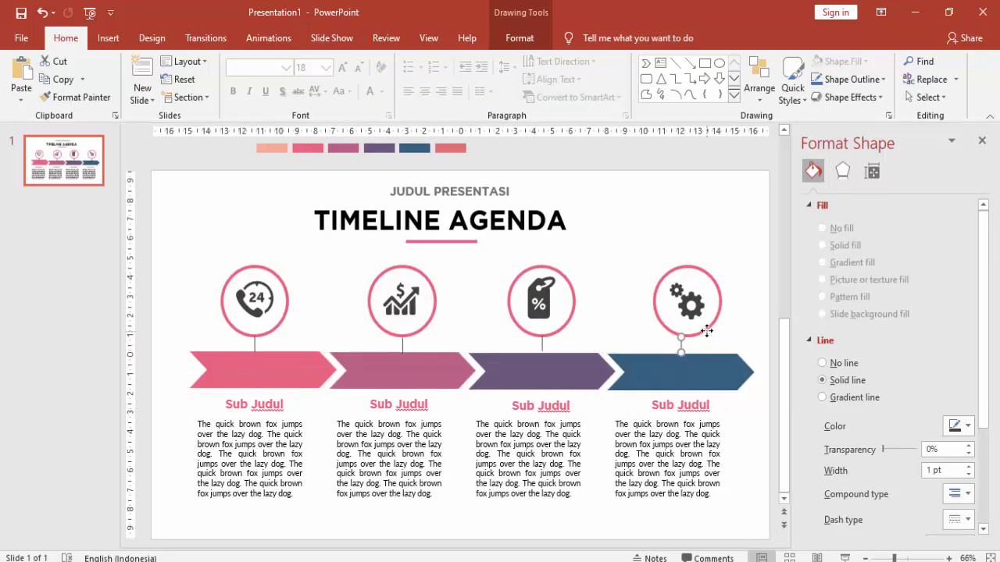
left_click_drag(706, 325, 682, 304)
left_click(685, 305)
Nudge the second, third and fourth text blocks to centre them under their headings
left_click(574, 464)
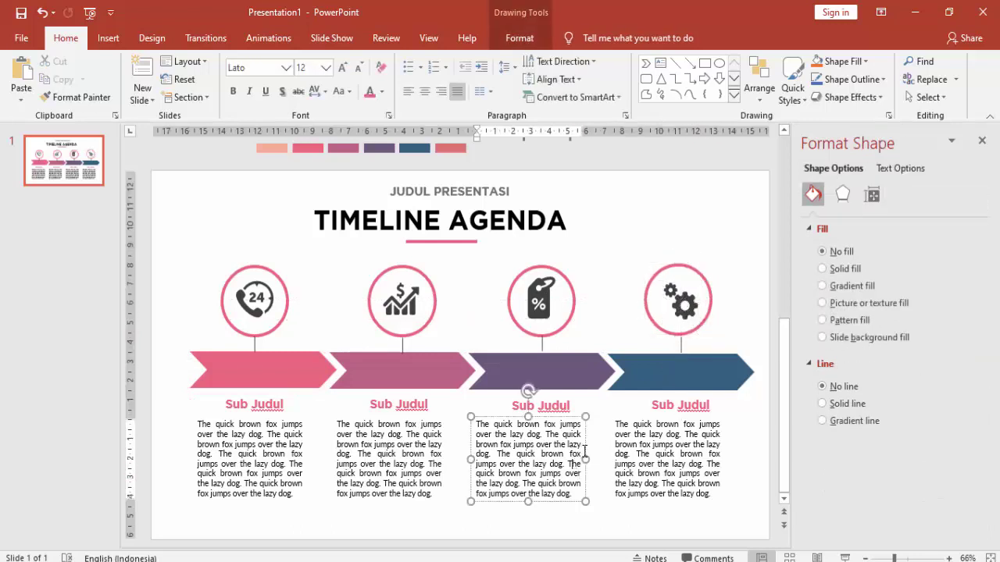
left_click_drag(591, 450, 604, 450)
left_click(655, 445)
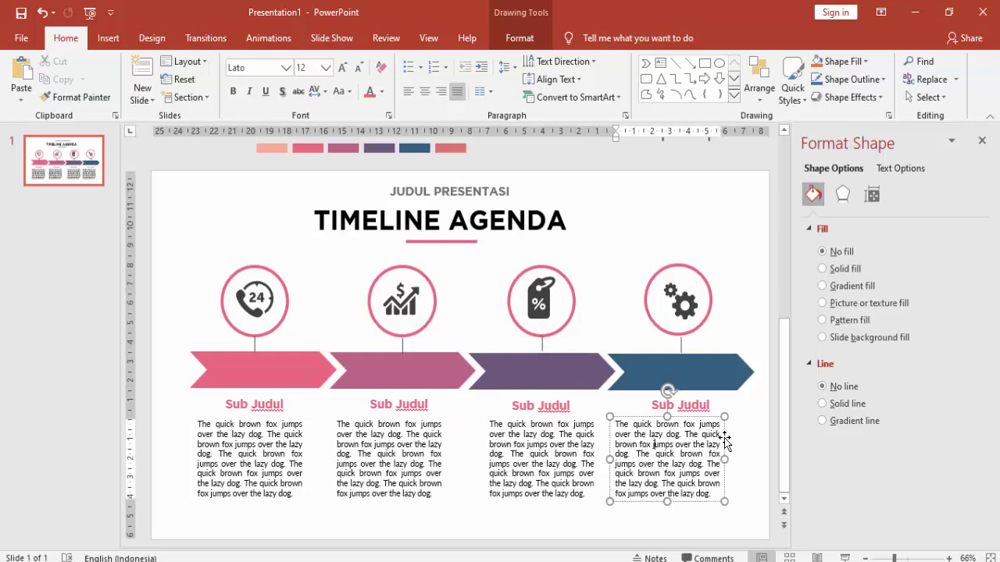
left_click_drag(725, 442, 735, 442)
left_click(445, 455)
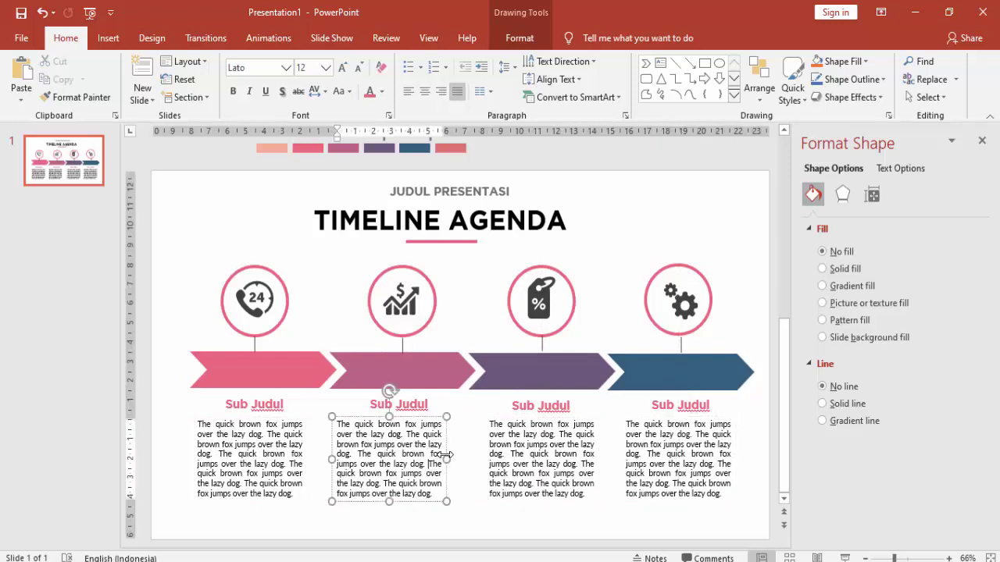
left_click_drag(446, 454, 453, 454)
Colour the second and third Sub Judul headings to match their arrows, the third plum
left_click(426, 404)
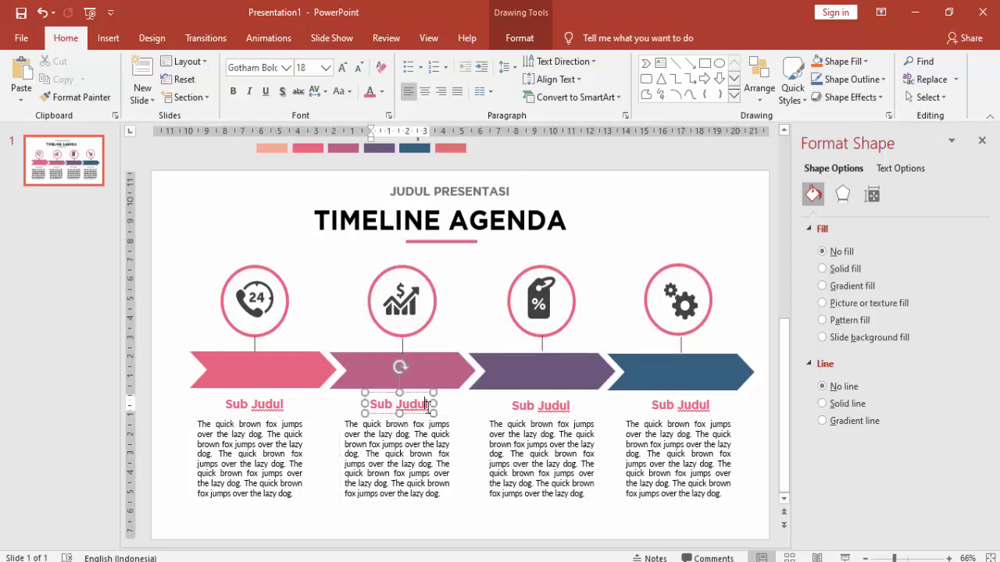
left_click(427, 394)
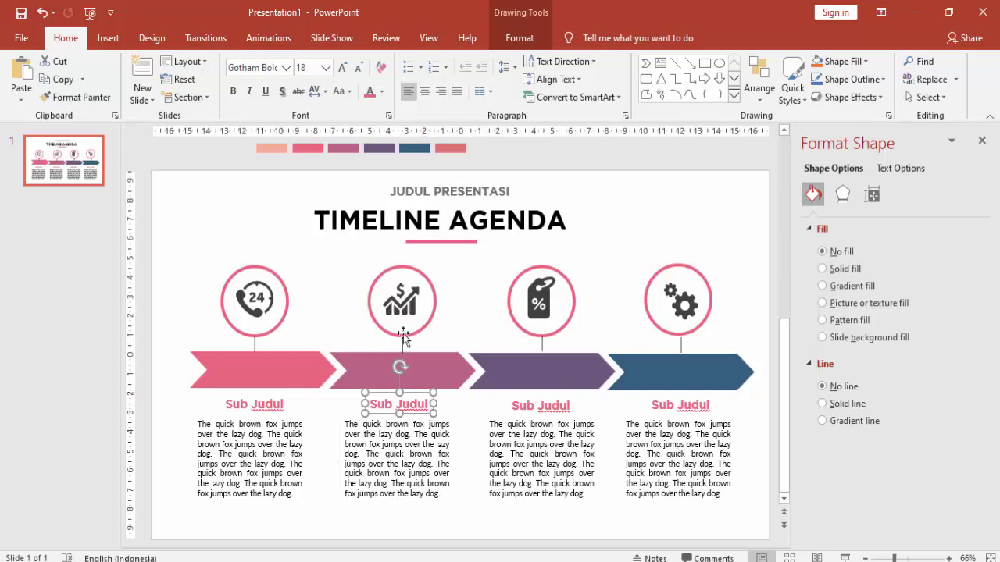
left_click(381, 91)
left_click(406, 244)
left_click(522, 406)
left_click(527, 393)
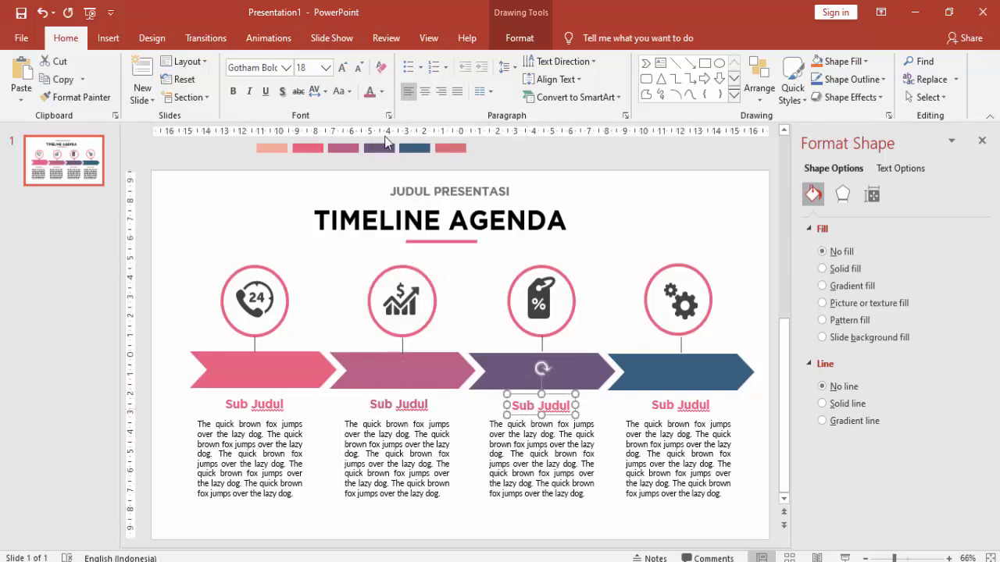
left_click(381, 91)
left_click(406, 243)
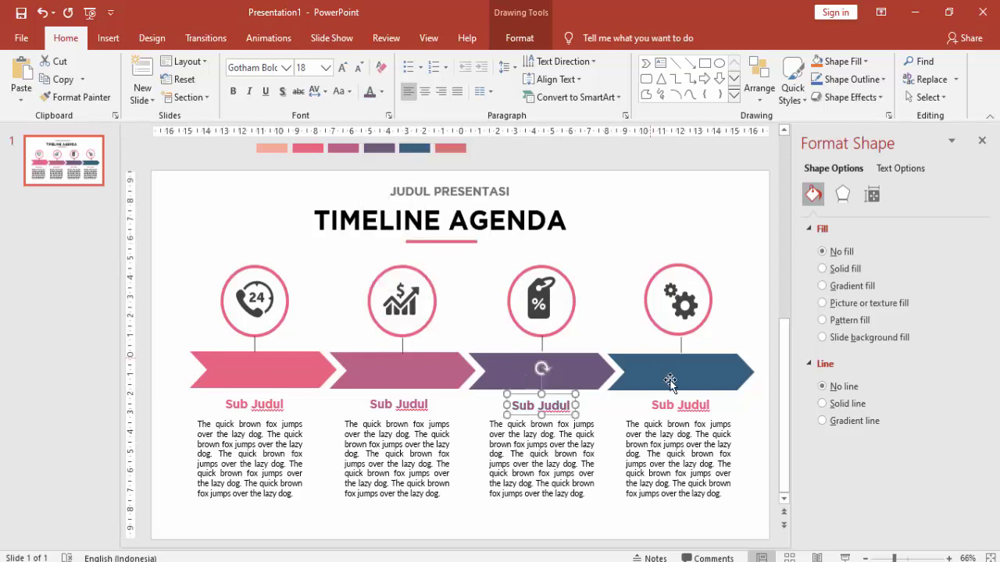
Colour the fourth Sub Judul heading dark blue to match its arrow
left_click(668, 403)
left_click(663, 394)
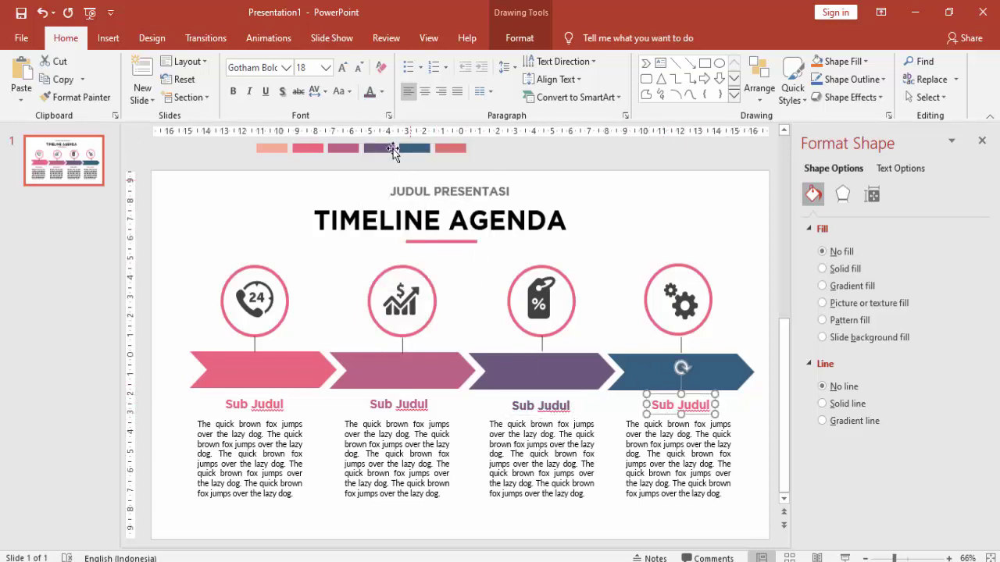
left_click(382, 91)
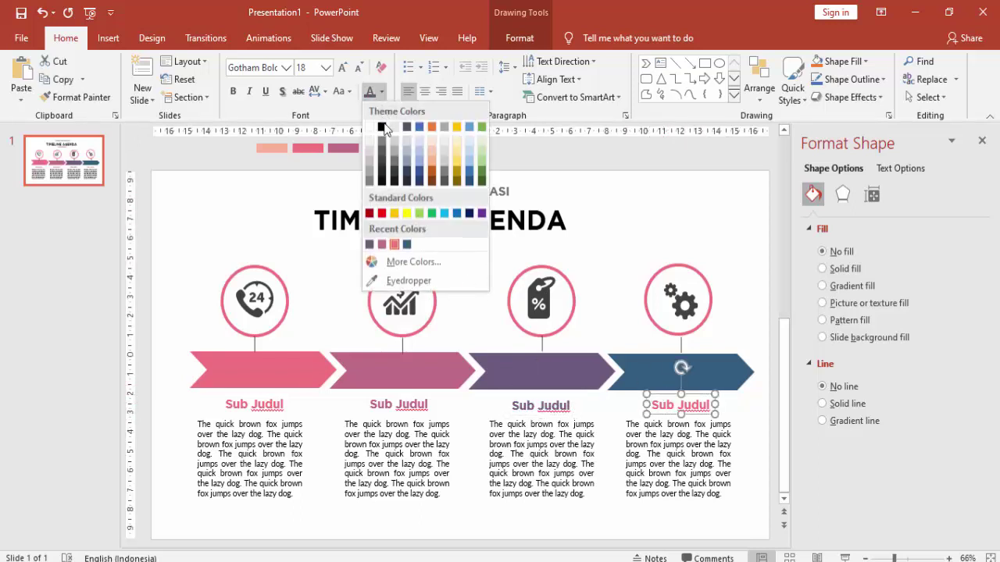
left_click(407, 247)
left_click(614, 255)
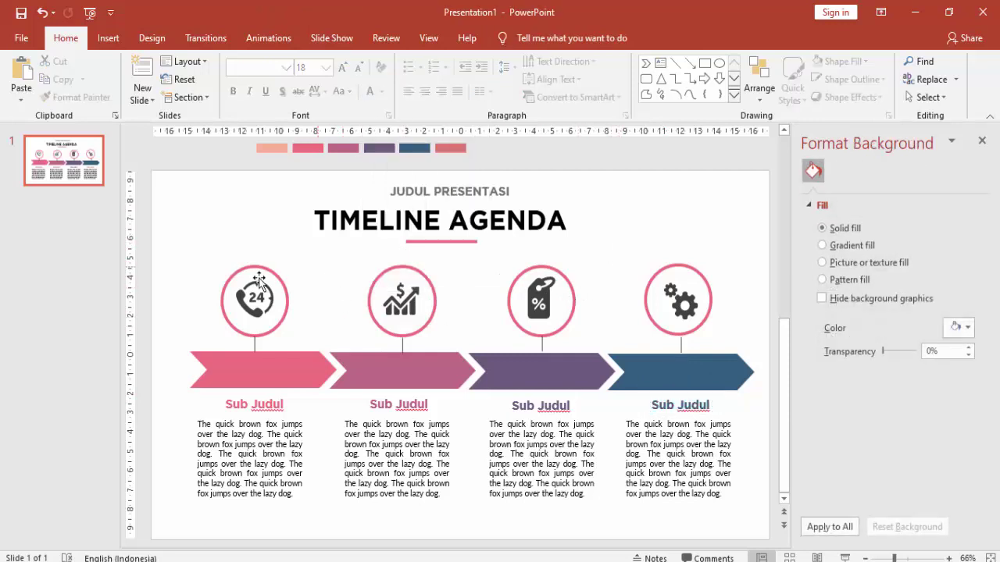
left_click(110, 38)
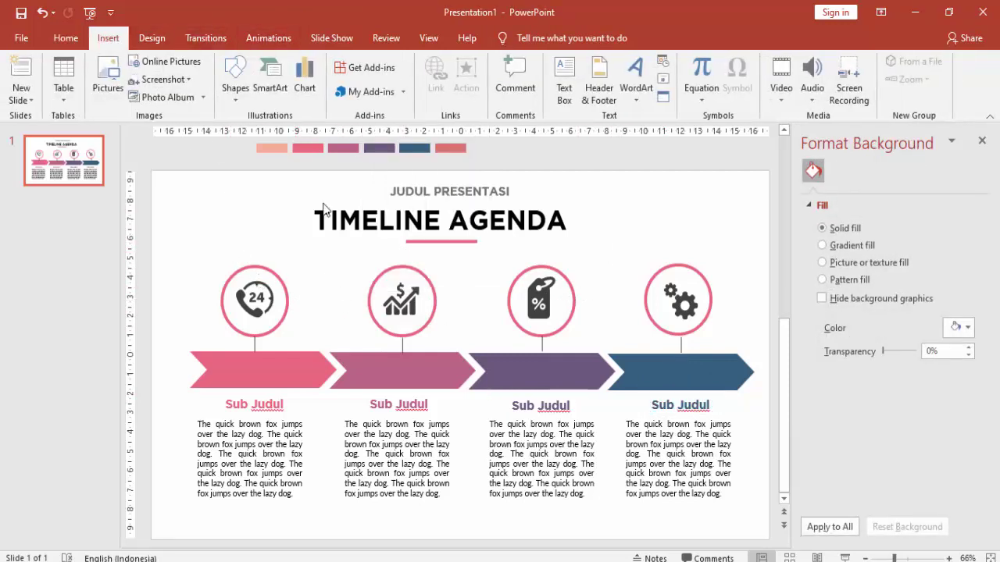
Copy the JUDUL PRESENTASI box as a white 24 pt '2019' label on the first arrow
left_click(415, 192)
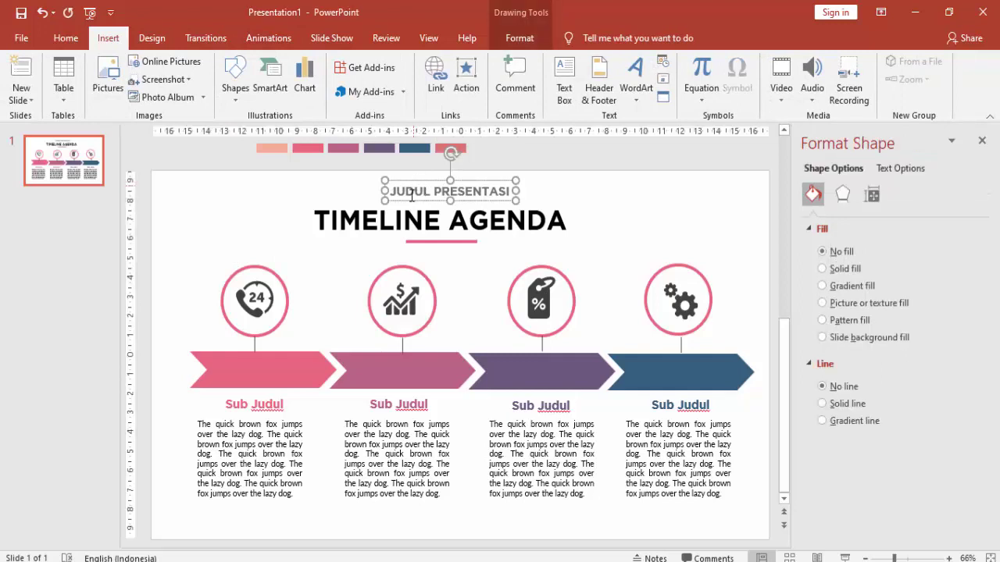
mouse_move(414, 205)
left_mouse_down()
mouse_move(203, 221)
mouse_move(324, 227)
left_mouse_up()
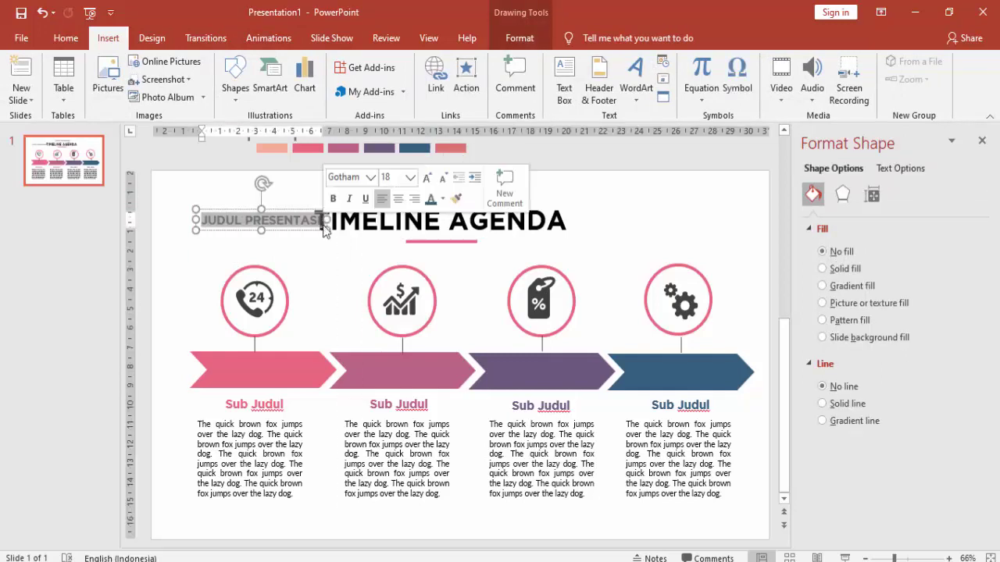
type("2019")
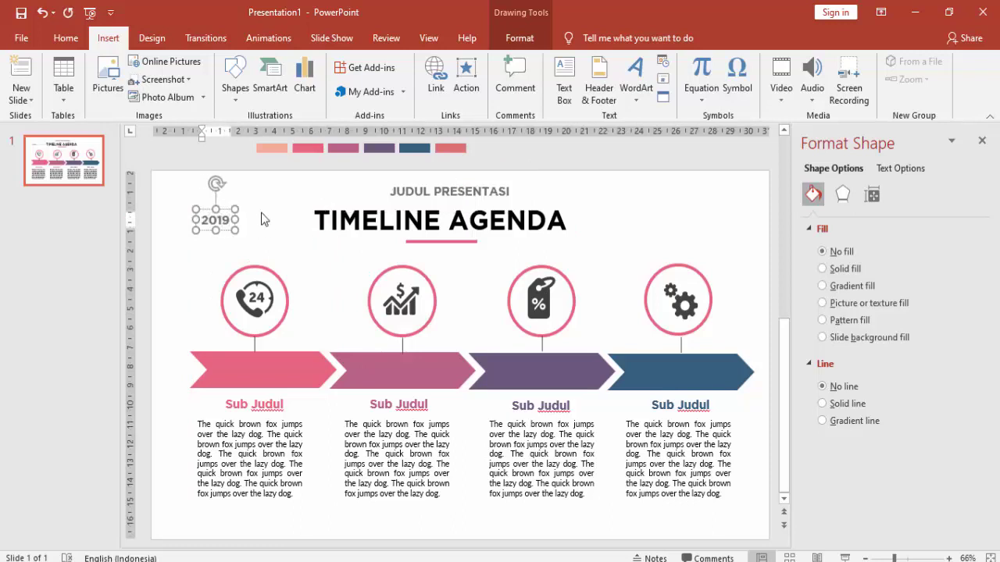
left_click(65, 39)
left_click(325, 67)
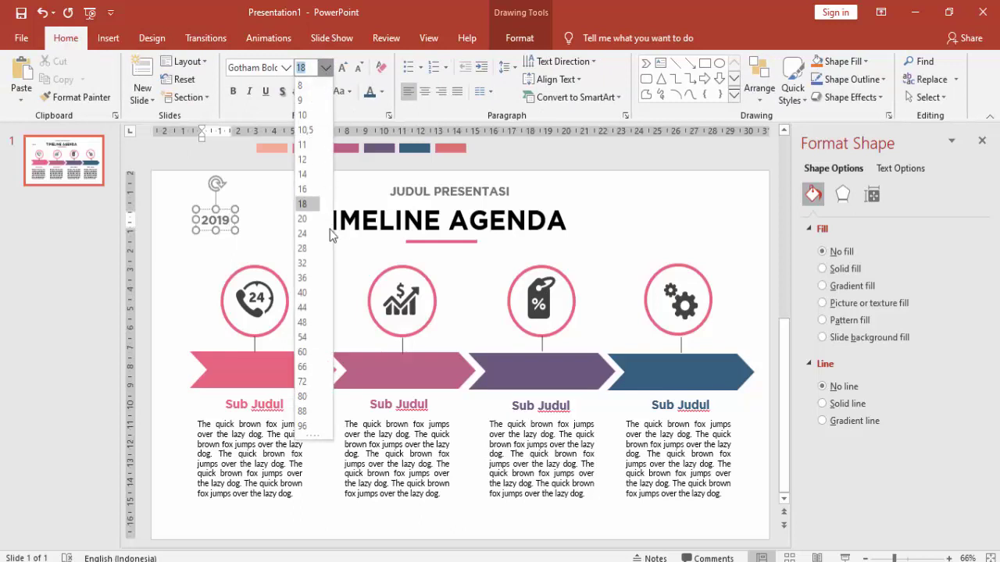
key("Escape")
left_click(228, 205)
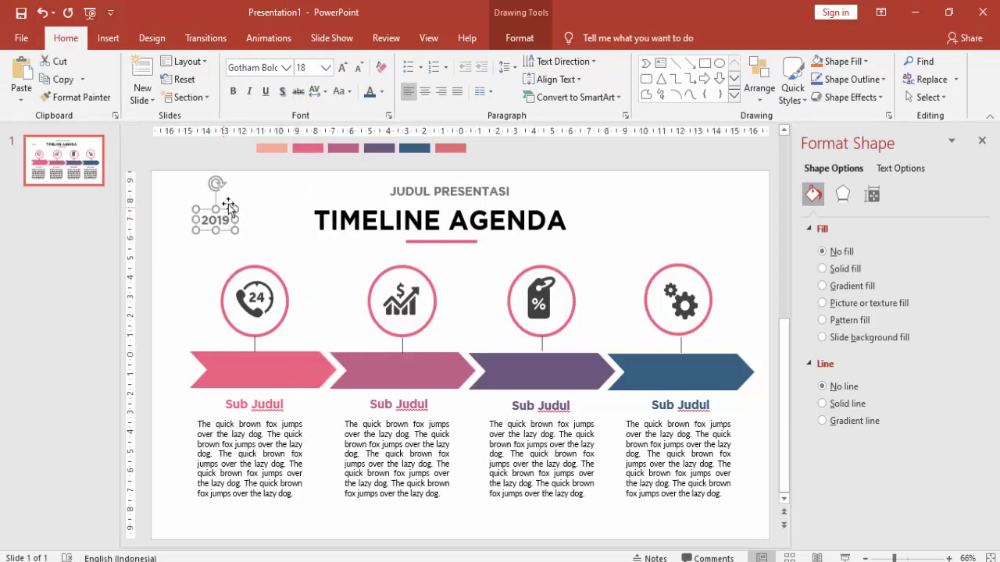
left_click(325, 67)
left_click(307, 221)
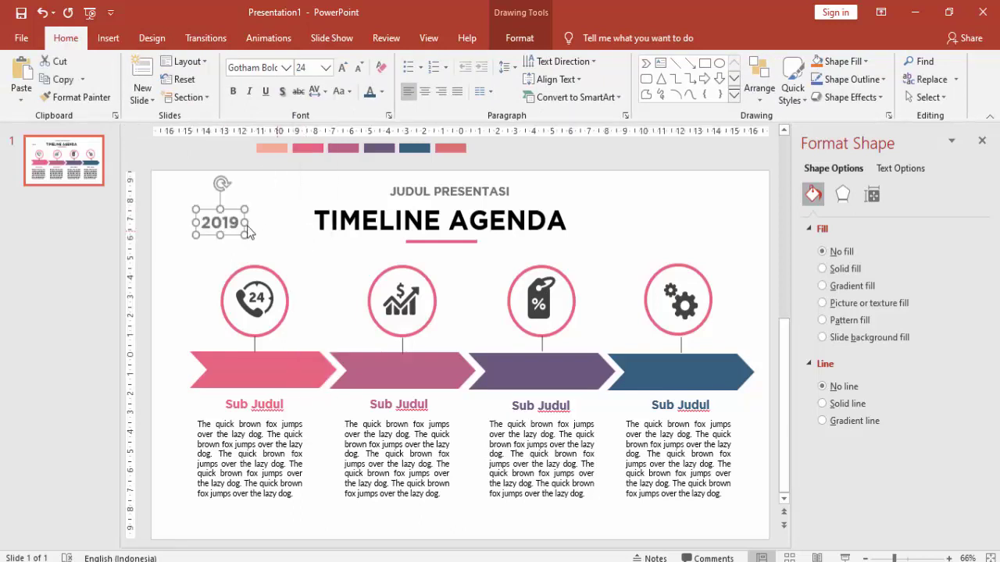
left_click_drag(249, 232, 281, 379)
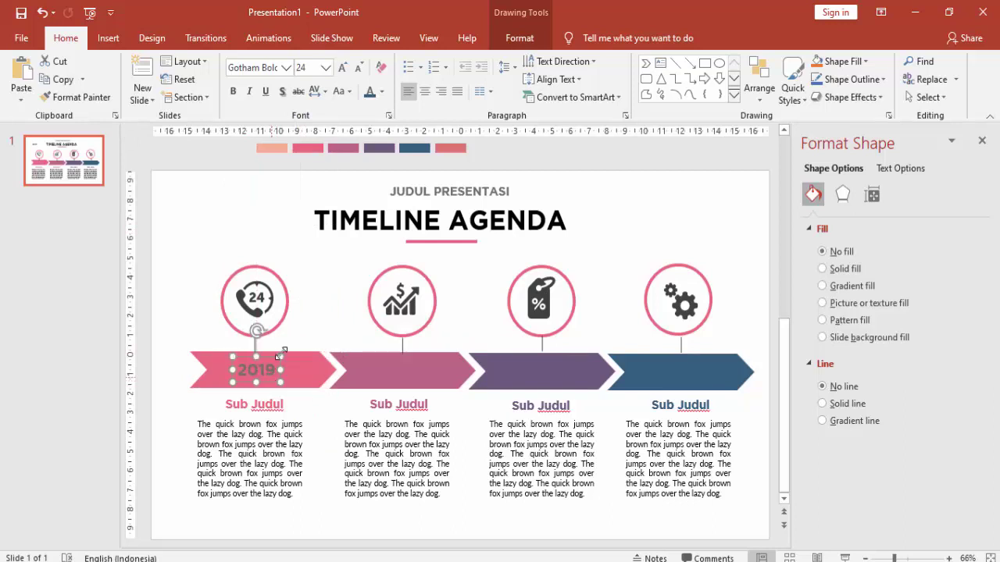
left_click(381, 92)
left_click(365, 124)
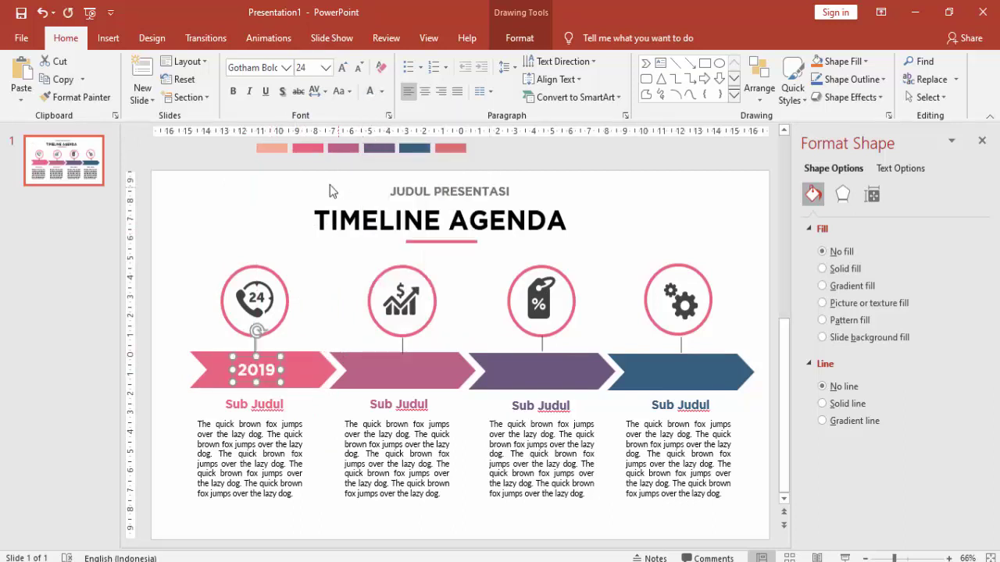
Copy the 2019 label onto the second, third and fourth arrows
left_click_drag(336, 324, 234, 432)
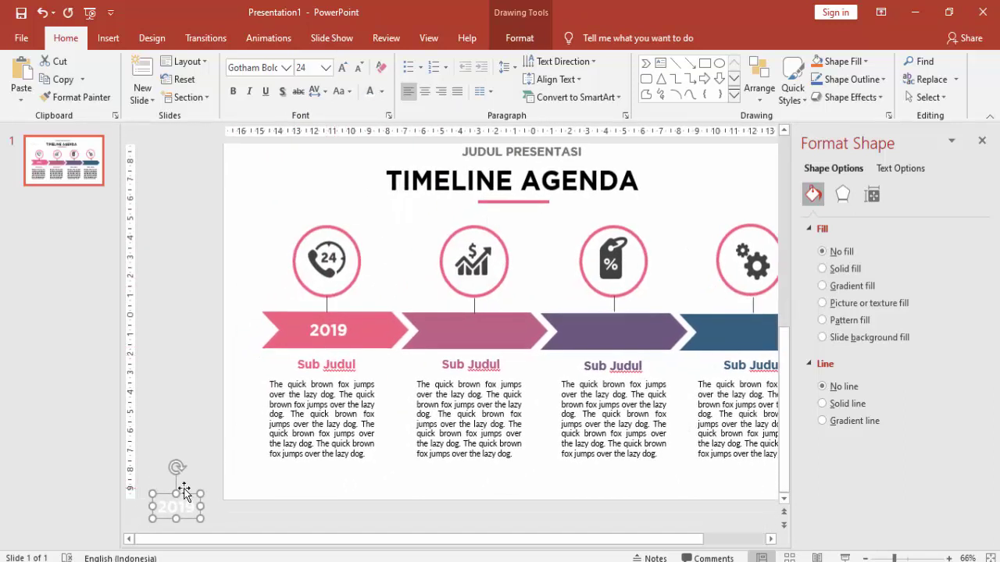
left_click_drag(185, 490, 481, 319)
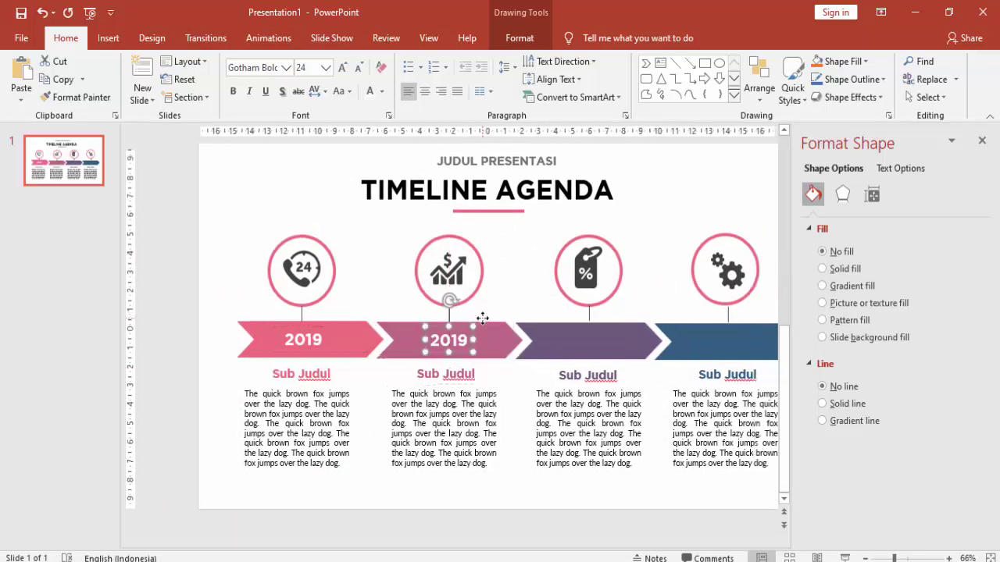
key("ctrl+d")
key("ctrl+d")
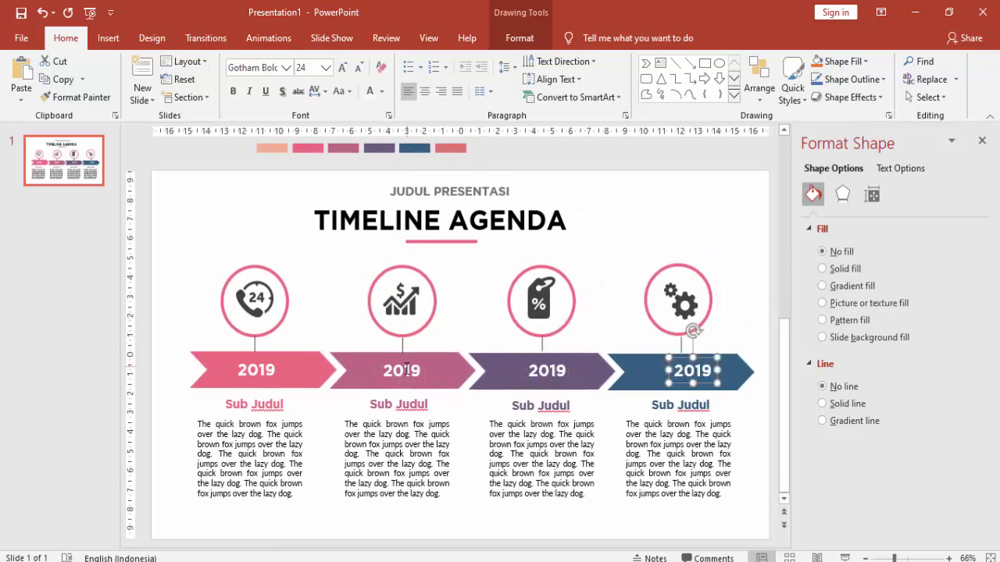
Change the copied year labels to 2020, 2021 and 2022
double_click(406, 370)
type("2020")
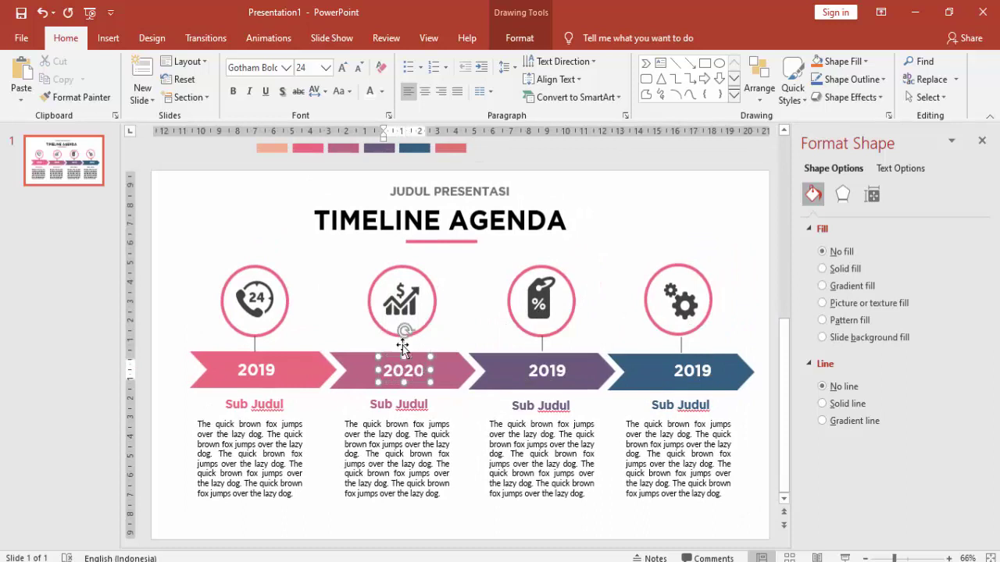
double_click(547, 370)
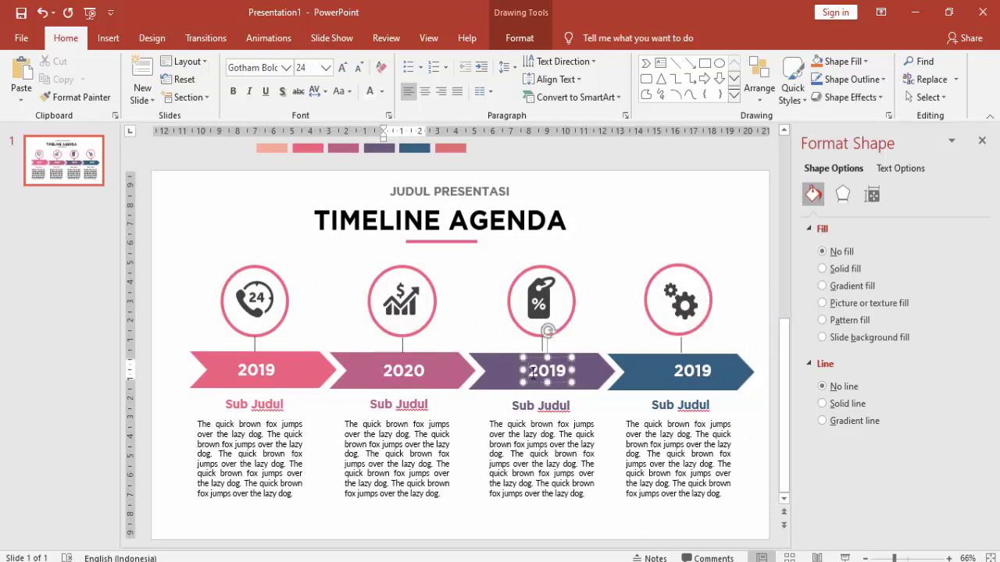
type("2021")
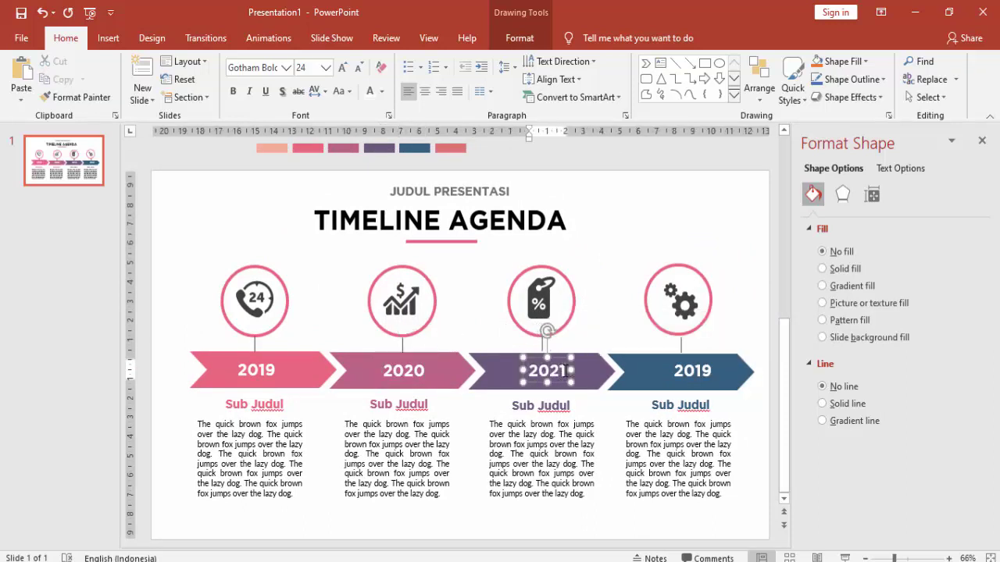
left_click(692, 373)
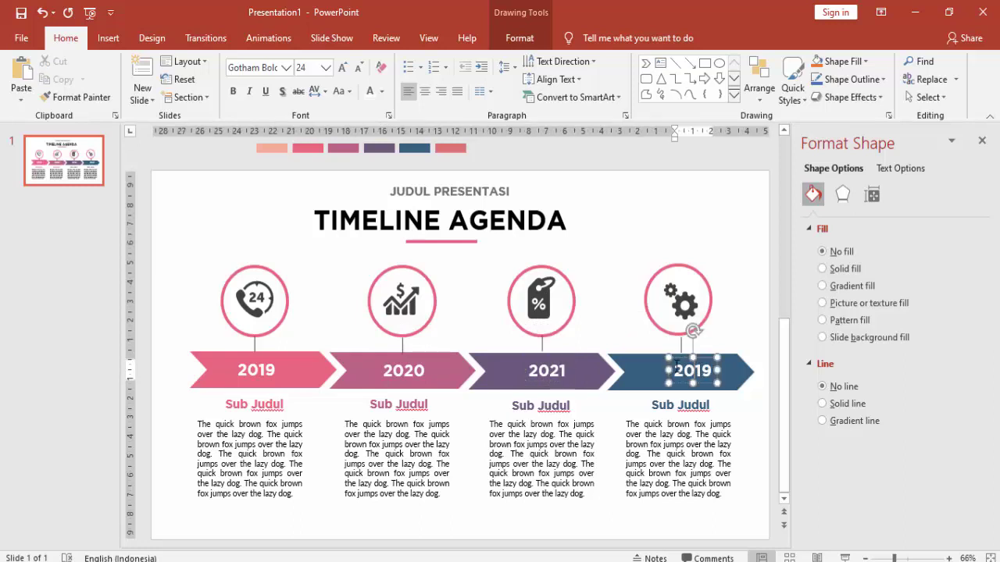
double_click(676, 367)
type("20")
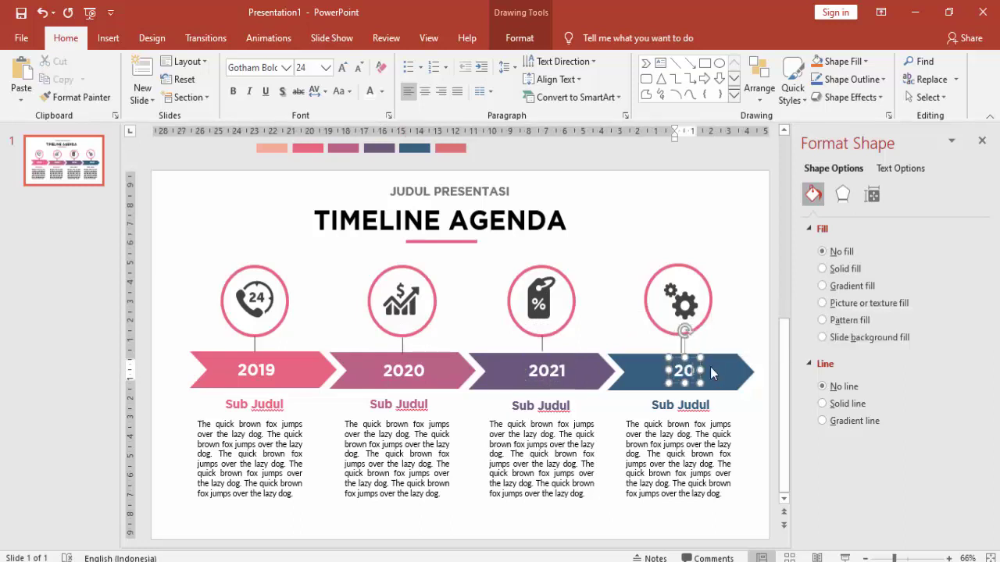
type("22")
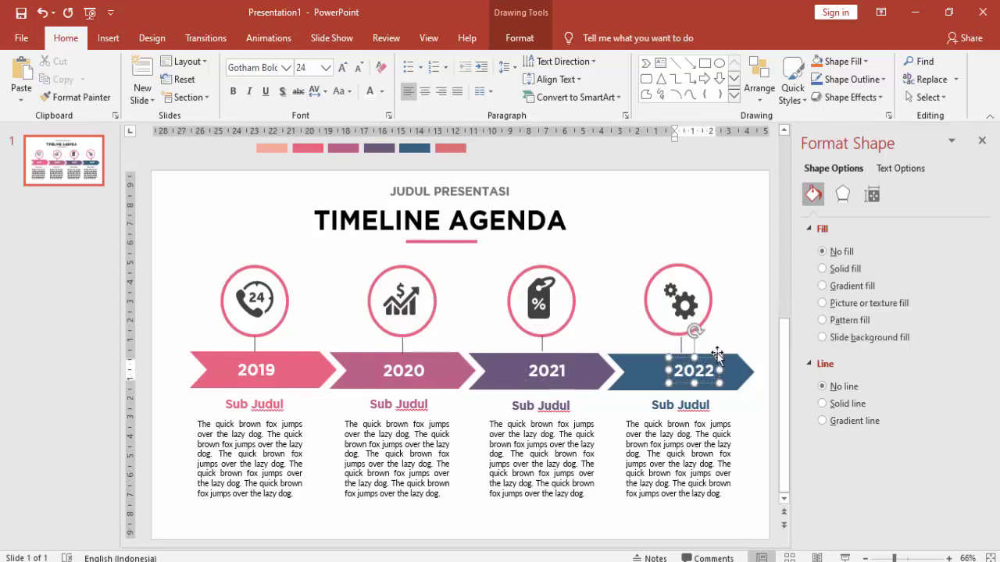
left_click(694, 360)
left_click(742, 308)
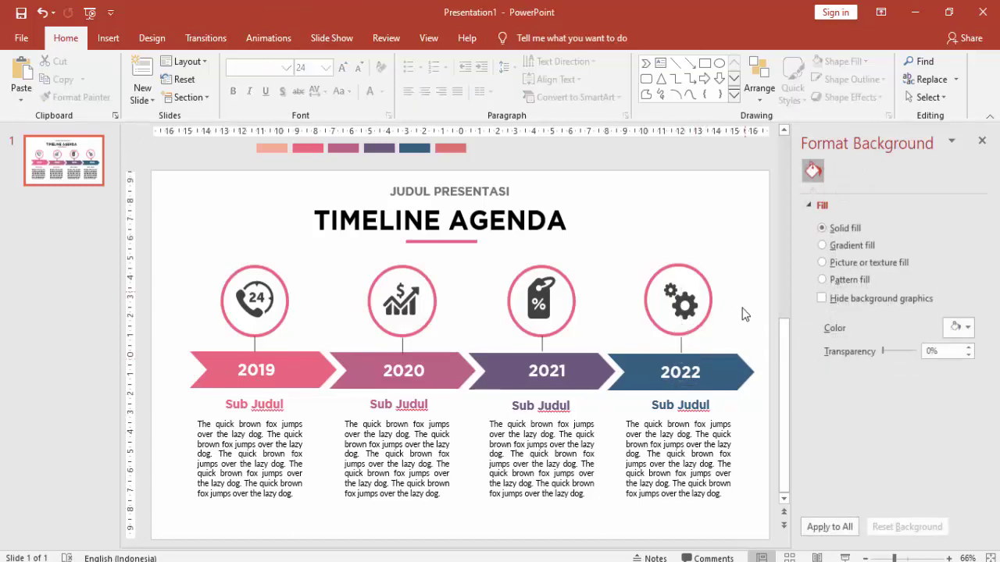
left_click(843, 554)
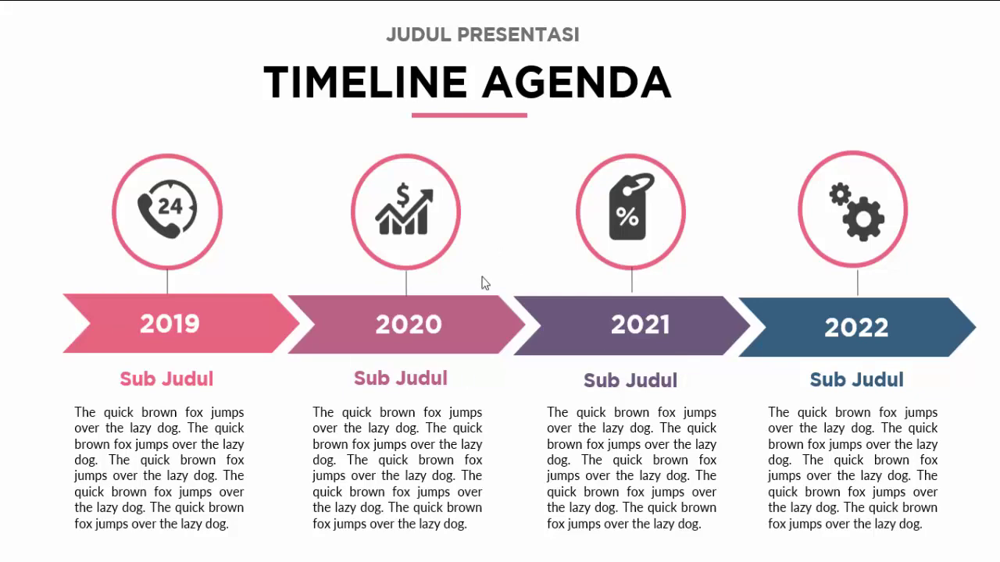
key("Escape")
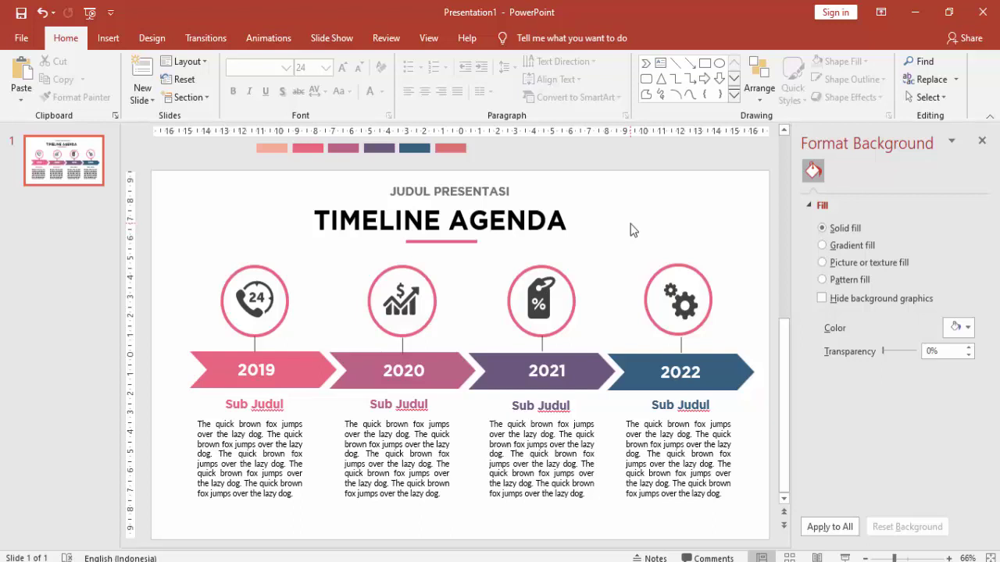
scroll(633, 230, "up", 1)
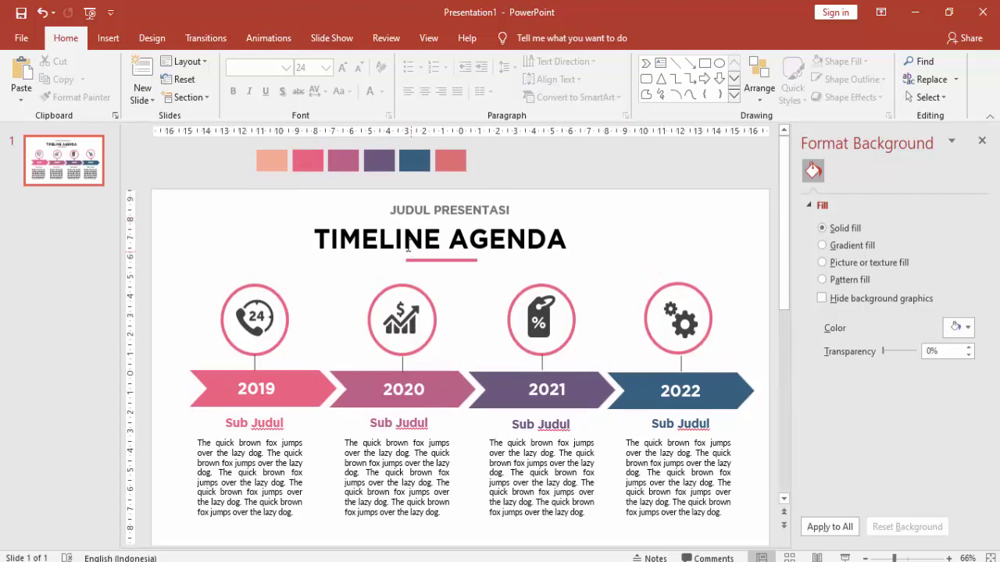
Add a new second slide and delete its title and content placeholders
right_click(75, 198)
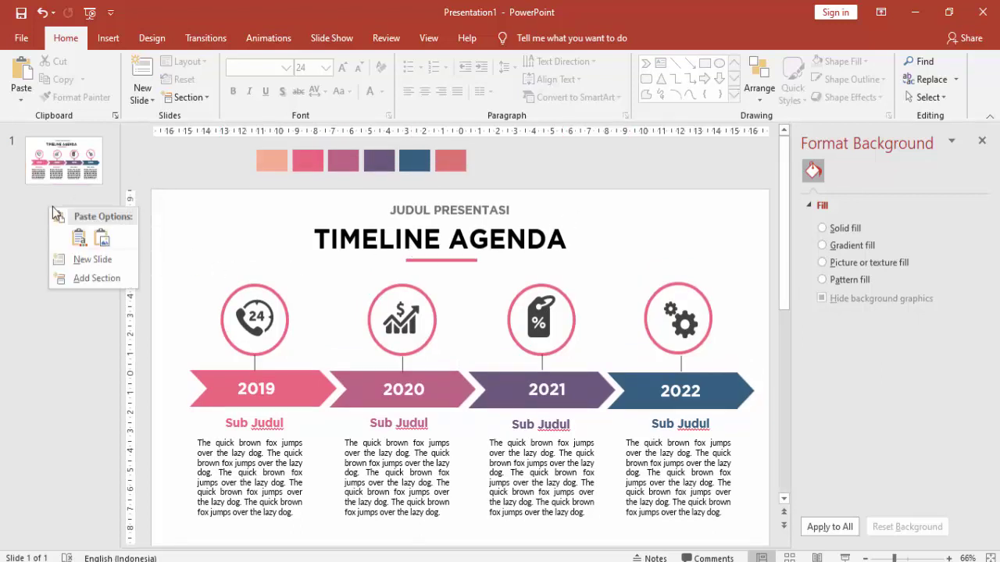
left_click(73, 258)
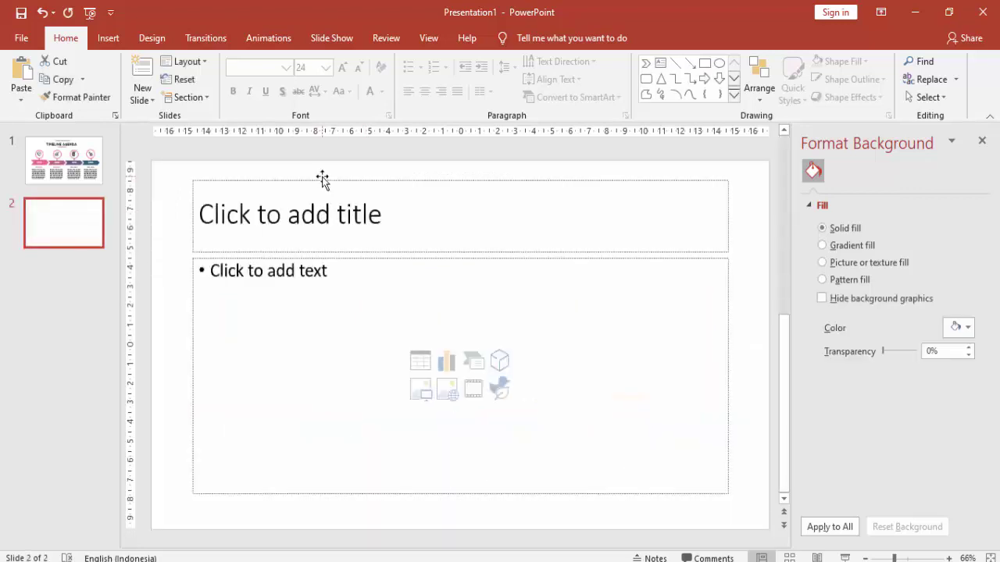
left_click(320, 195)
key("Delete")
left_click(320, 258)
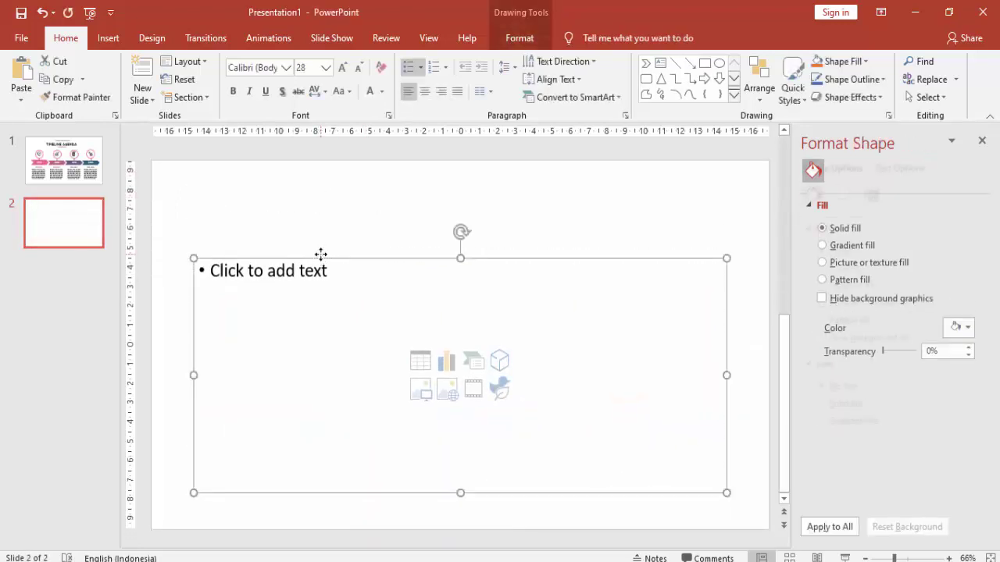
key("Delete")
Select all six colour swatches above slide 1
scroll(347, 172, "up", 3)
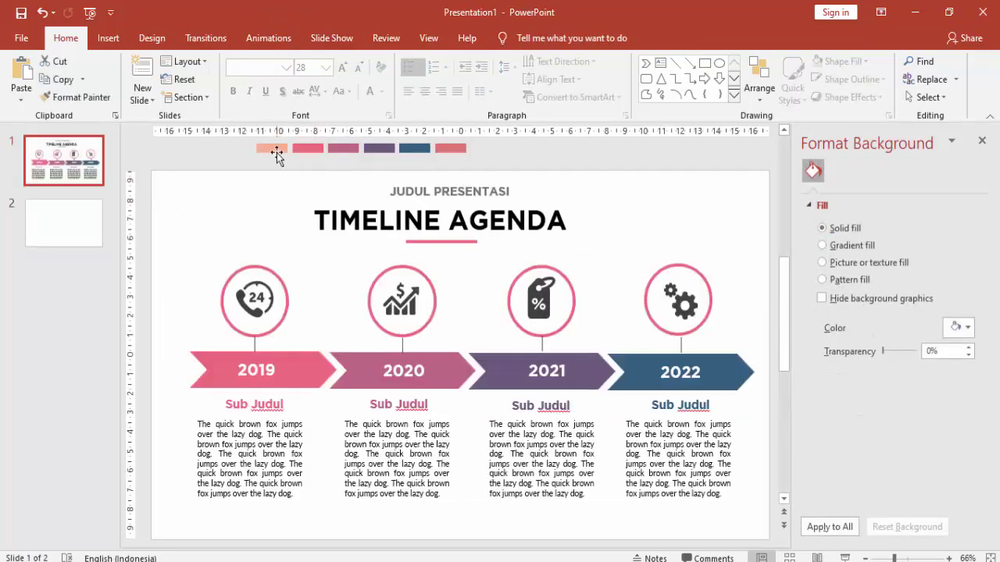
left_click(278, 154)
left_click(308, 149, "shift")
left_click(340, 154, "shift")
left_click(379, 150, "shift")
left_click(414, 151, "shift")
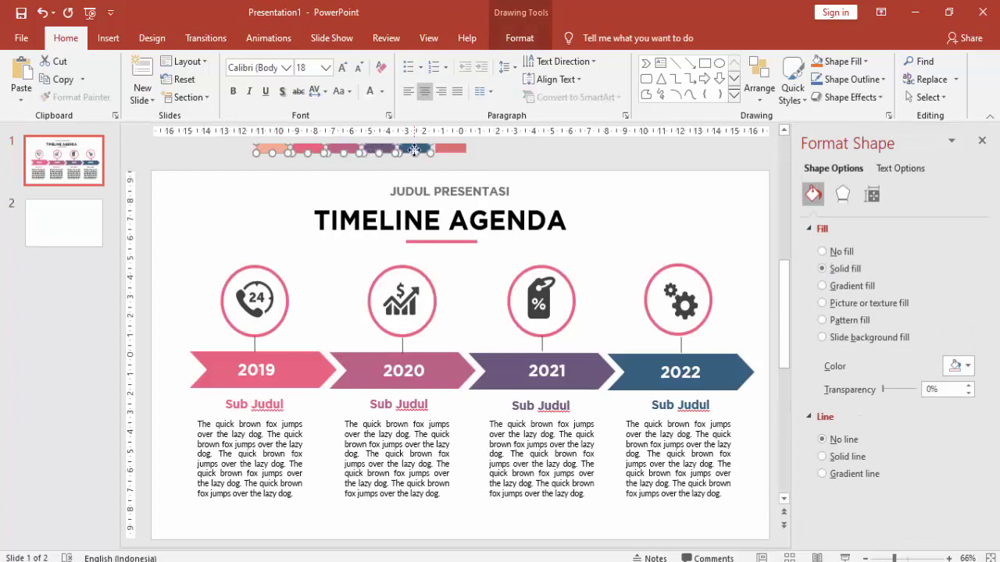
left_click(450, 152, "shift")
Paste the six colour swatches onto slide 2
left_click(64, 230)
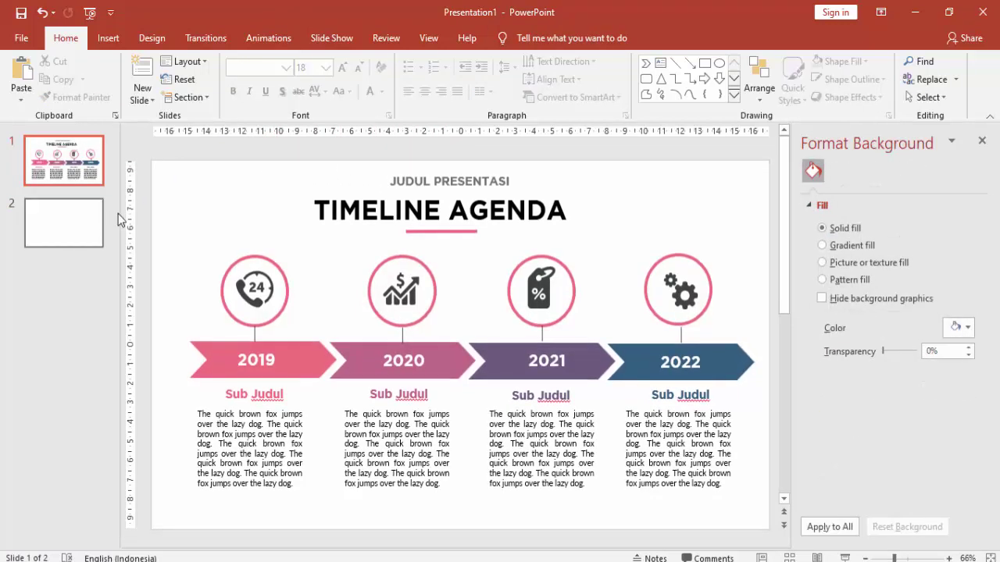
key("ctrl+v")
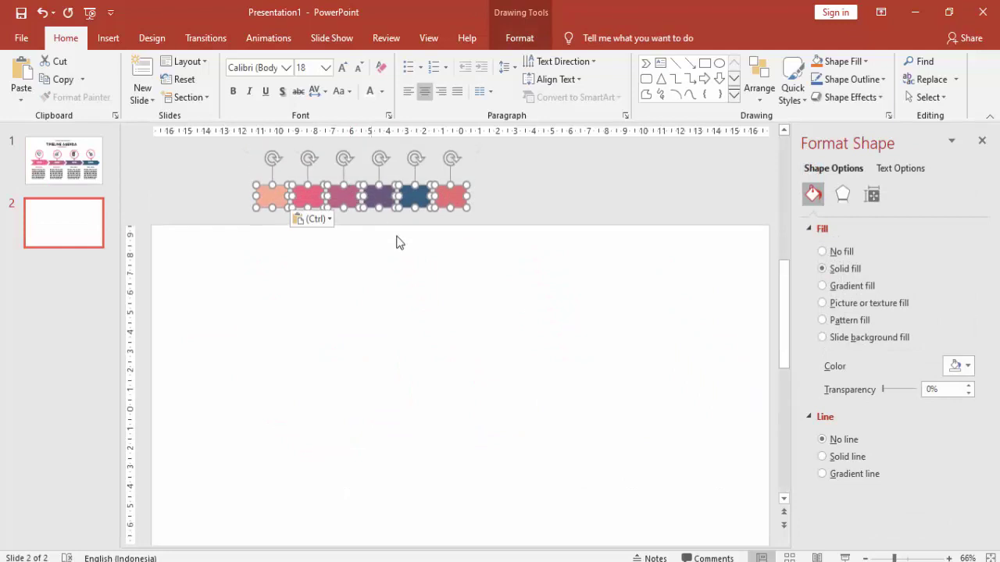
left_click(487, 273)
scroll(485, 273, "down", 2)
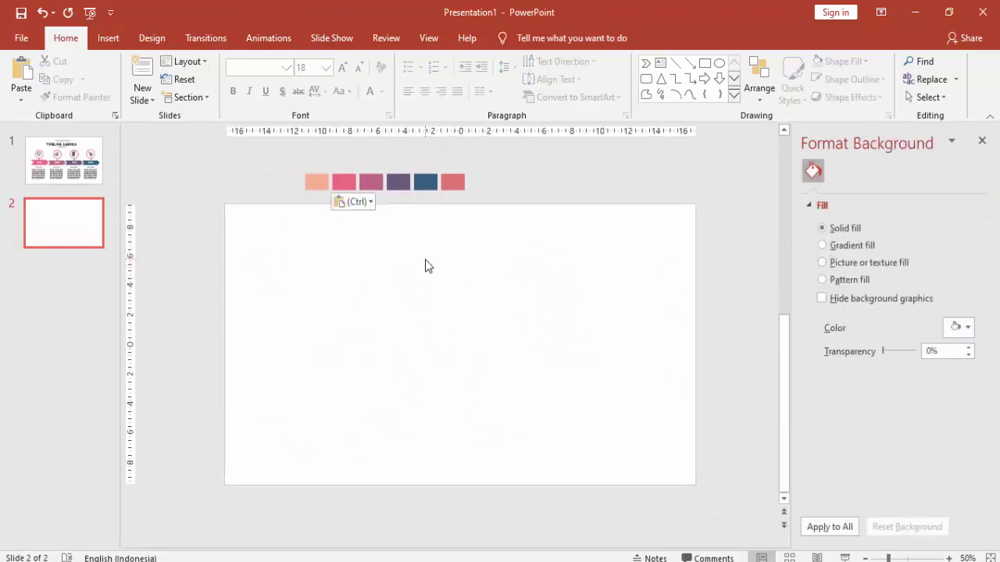
scroll(483, 266, "up", 1)
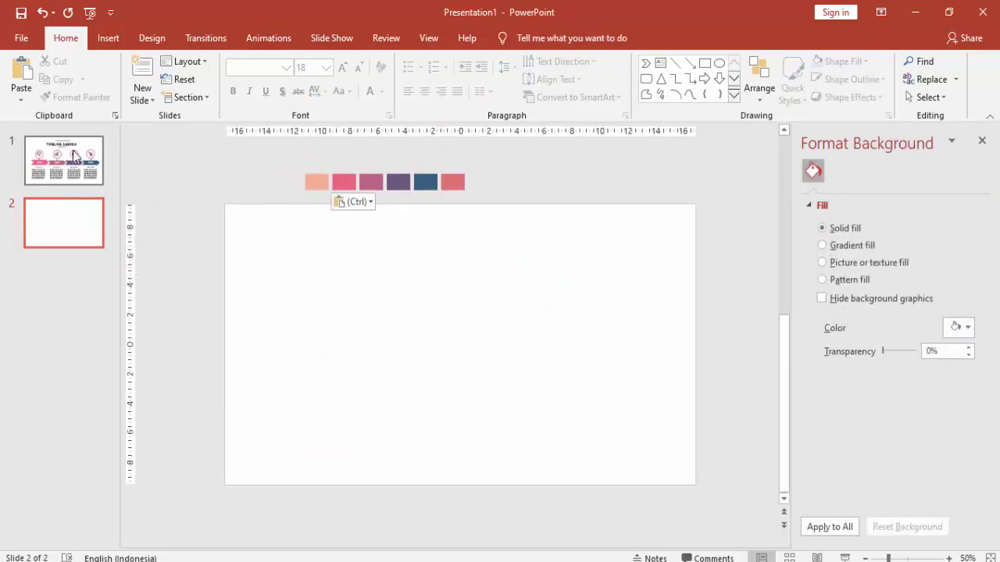
Copy the JUDUL PRESENTASI label, TIMELINE AGENDA title and pink underline onto slide 2
left_click(459, 222)
left_click(473, 252, "shift")
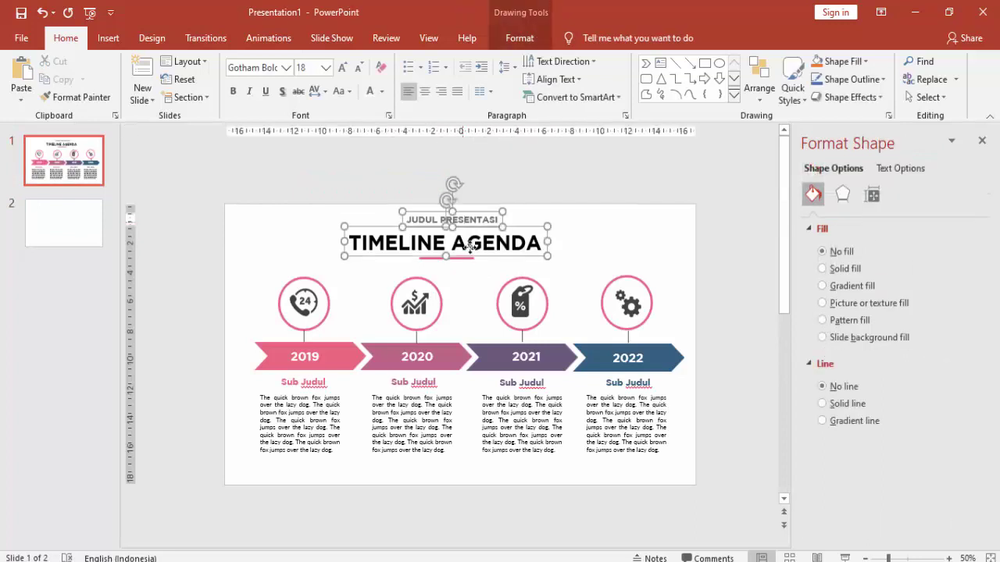
left_click(467, 259, "shift")
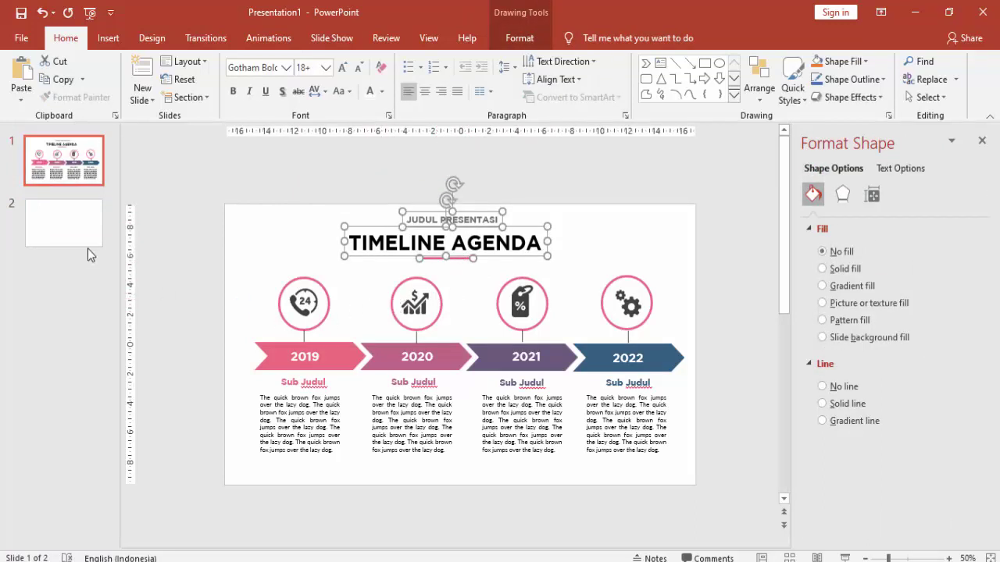
left_click(86, 232)
key("ctrl+v")
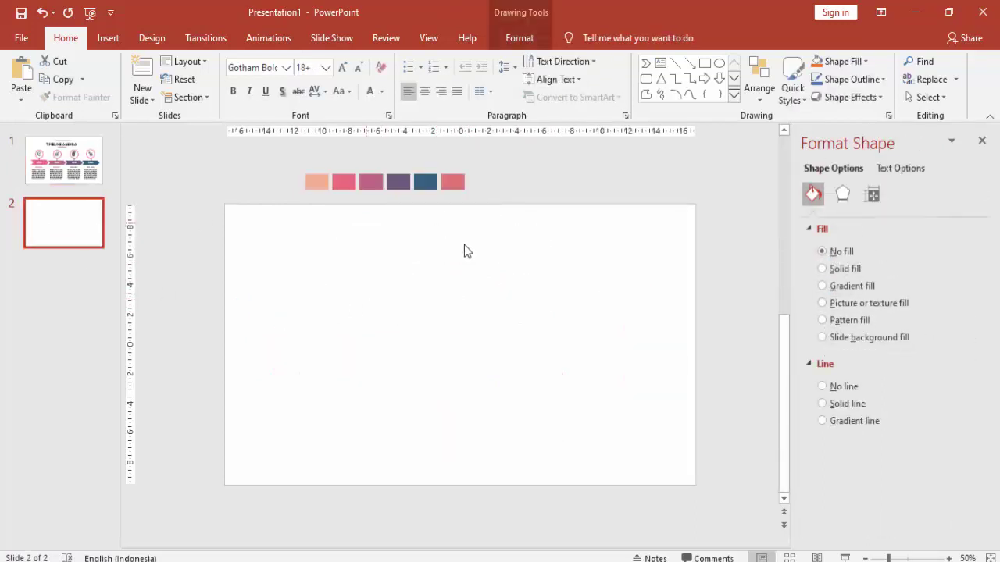
left_click(470, 277)
left_click(81, 168)
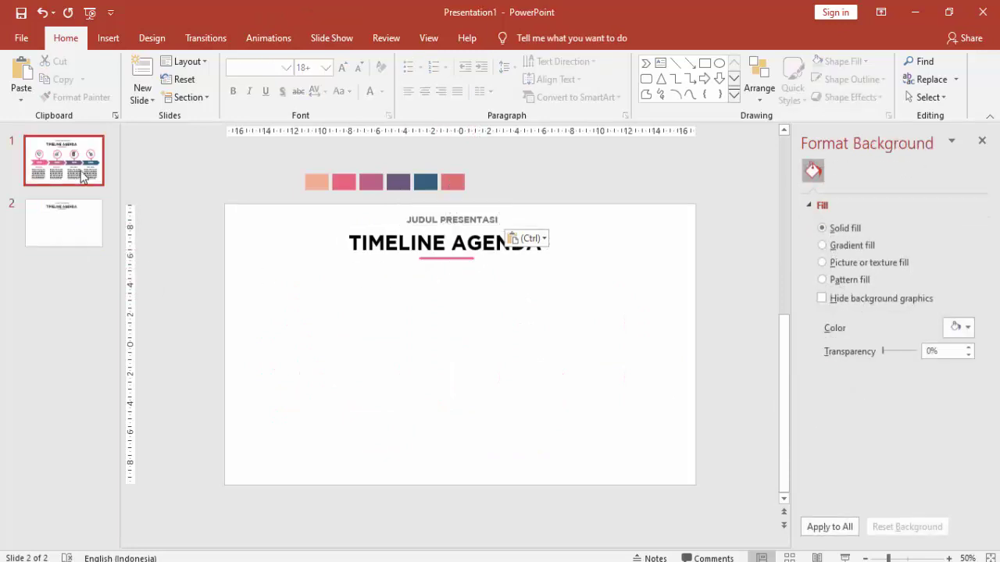
left_click(56, 219)
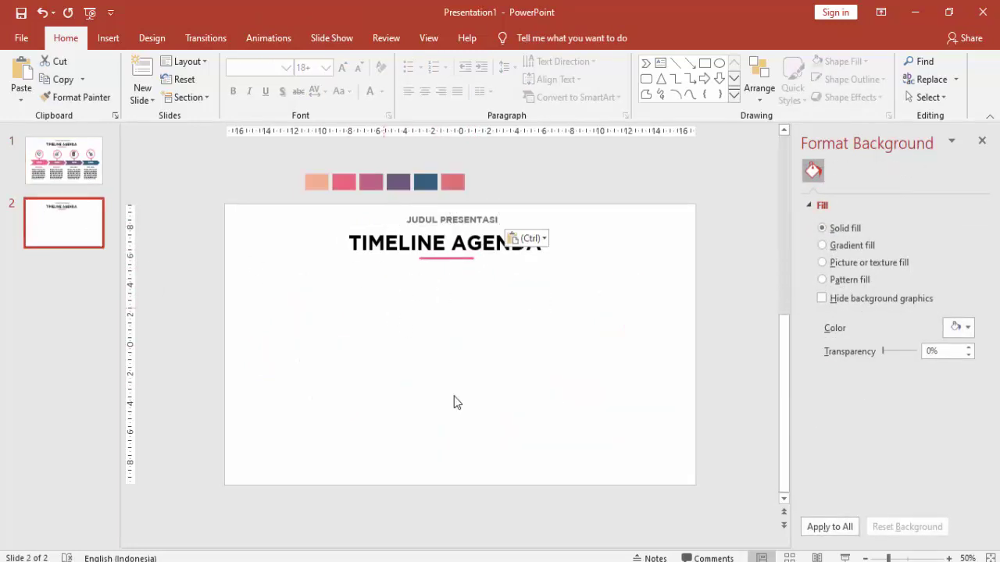
key("alt+n")
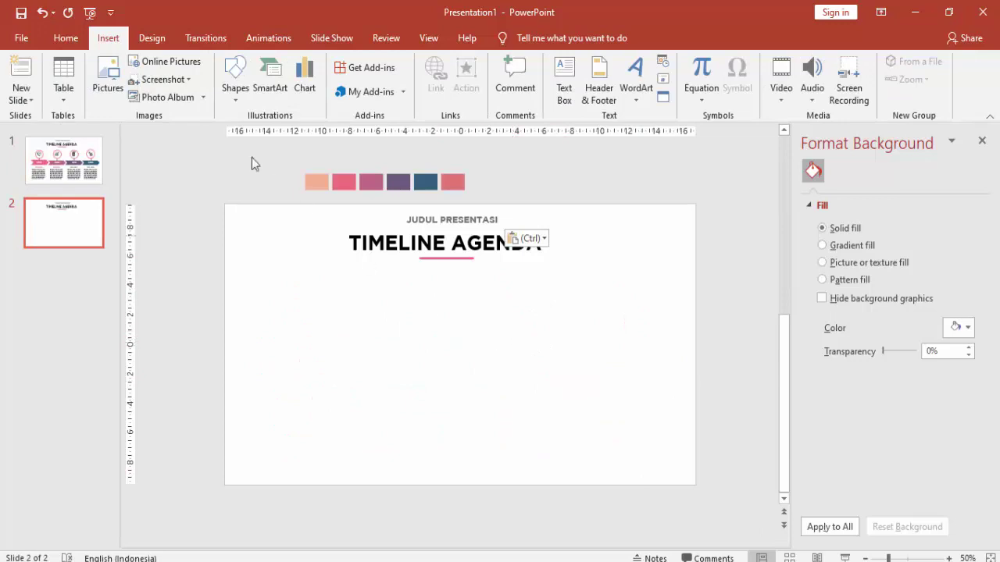
Draw a parallelogram below the title, reduce its slant and flip it horizontally
left_click(233, 82)
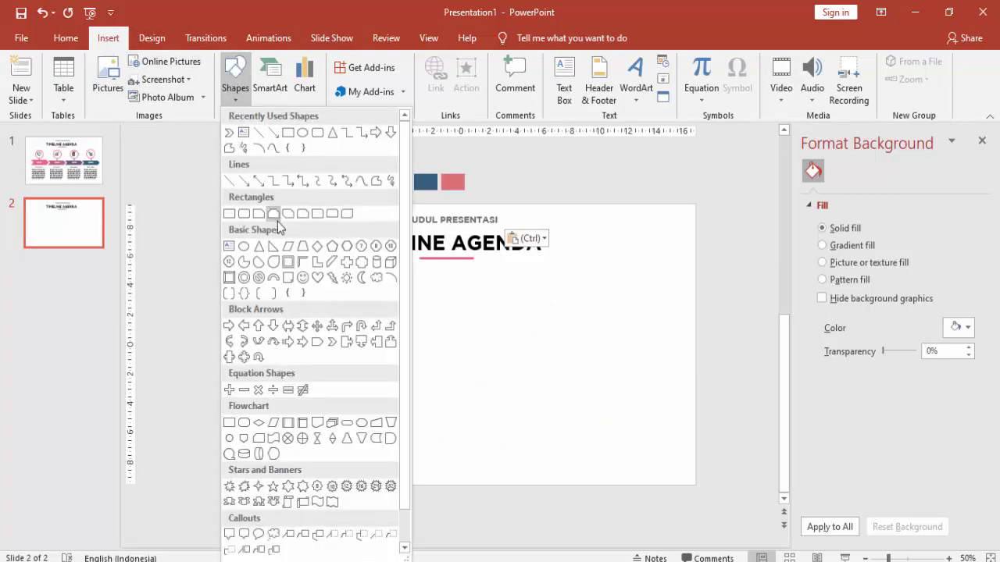
left_click(287, 247)
left_click_drag(273, 318, 396, 355)
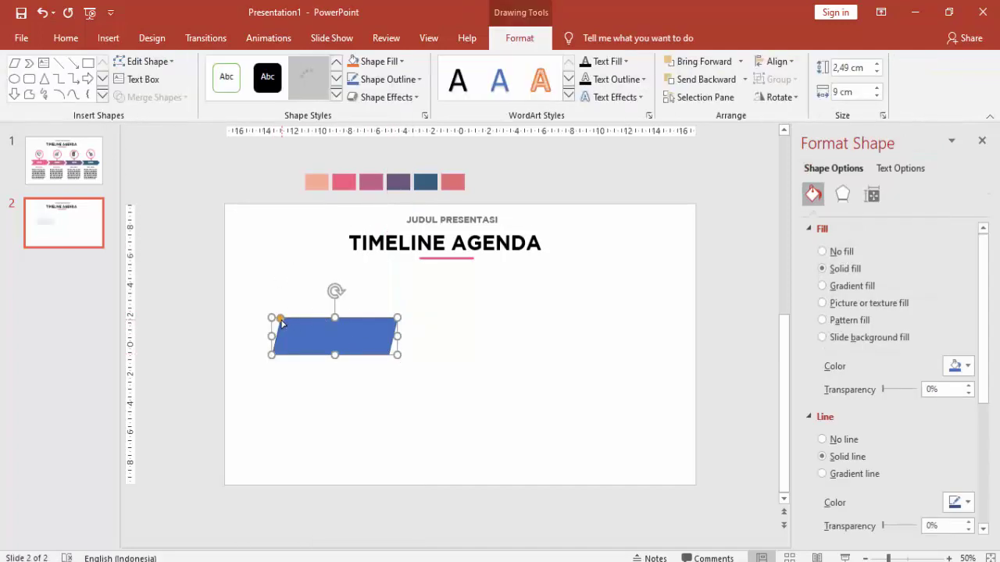
mouse_move(289, 322)
left_mouse_down()
mouse_move(264, 325)
mouse_move(296, 332)
left_mouse_up()
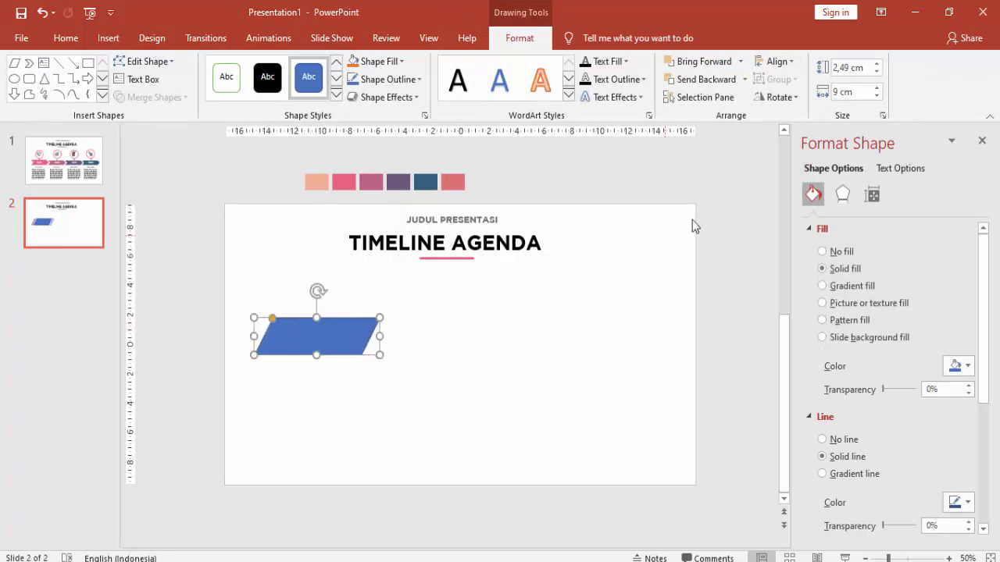
left_click(781, 97)
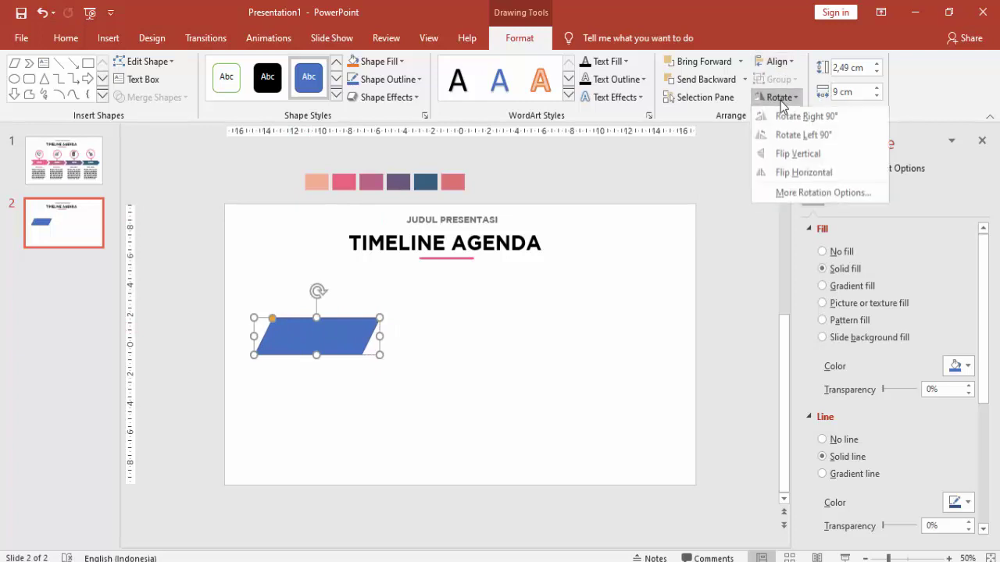
left_click(783, 175)
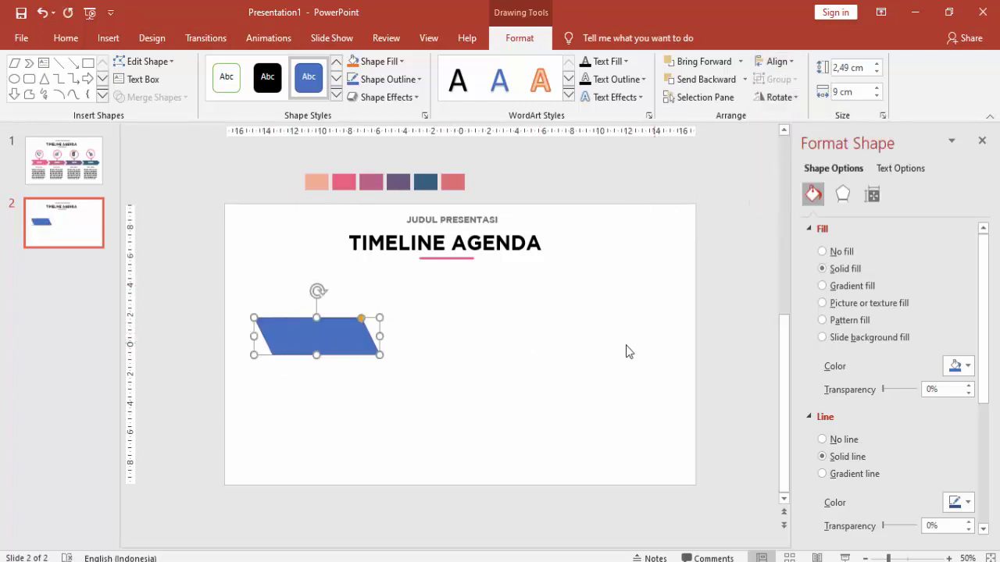
Remove the bar's outline, fill it palette pink, and duplicate it into four bars
left_click(853, 441)
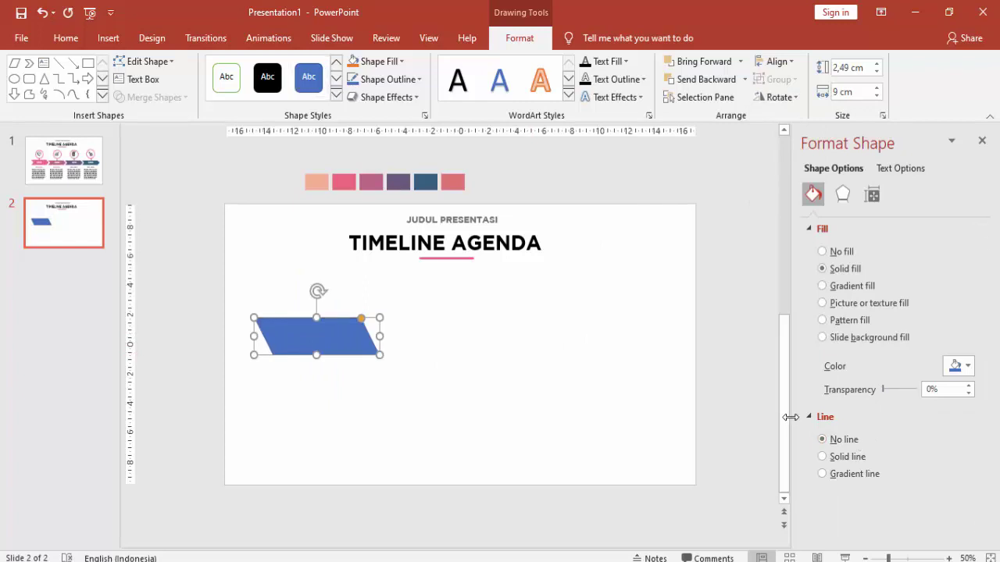
left_click(959, 372)
left_click(915, 520)
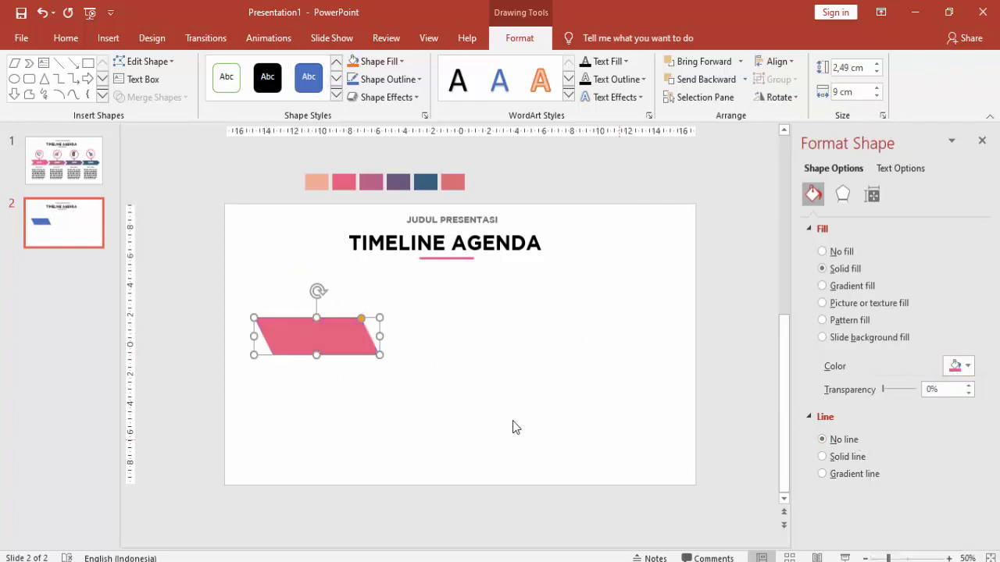
left_click_drag(331, 357, 453, 334, "ctrl")
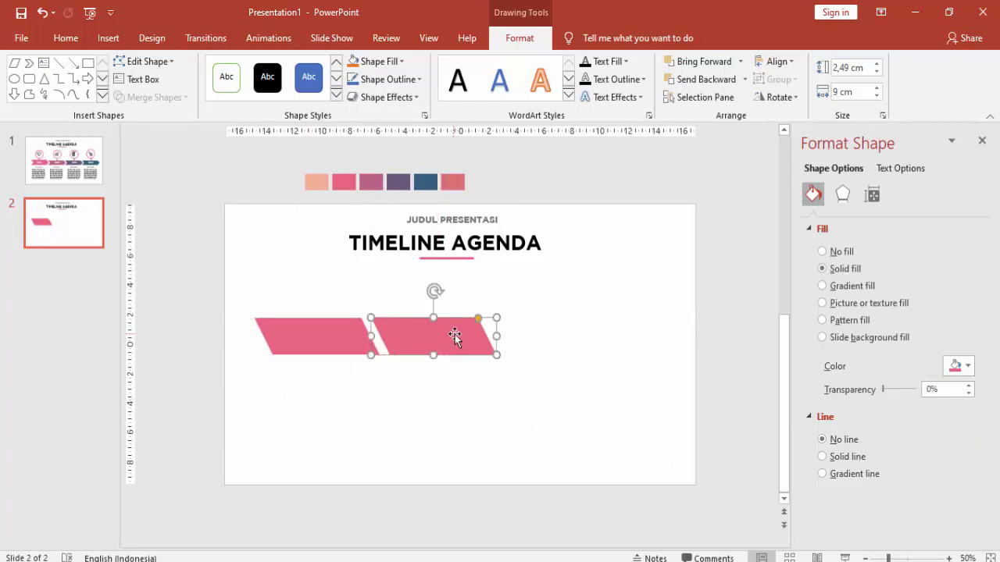
key("ctrl+d")
key("ctrl+d")
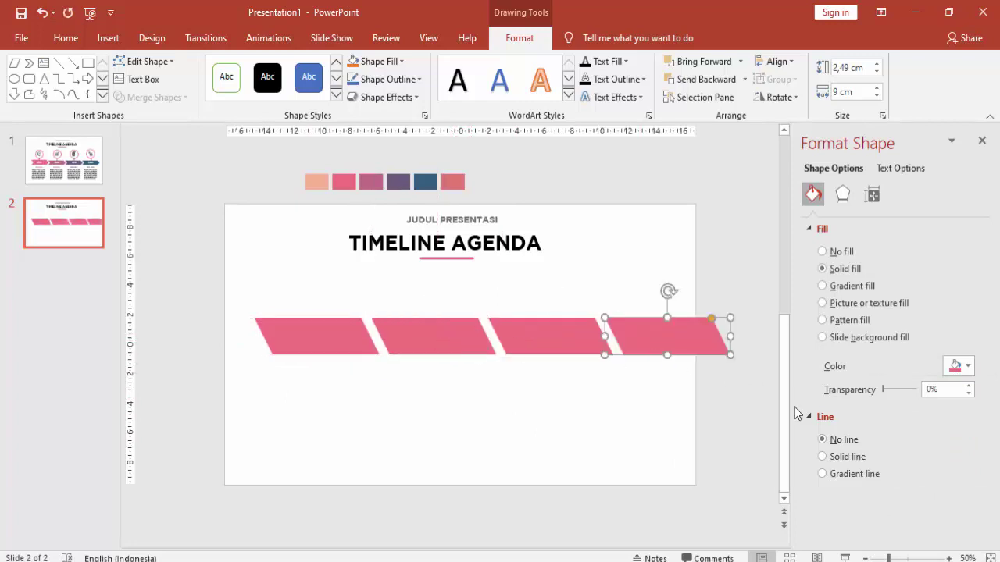
Recolour the second, third and fourth bars mauve, dark purple and dark blue
left_click(443, 341)
left_click(960, 366)
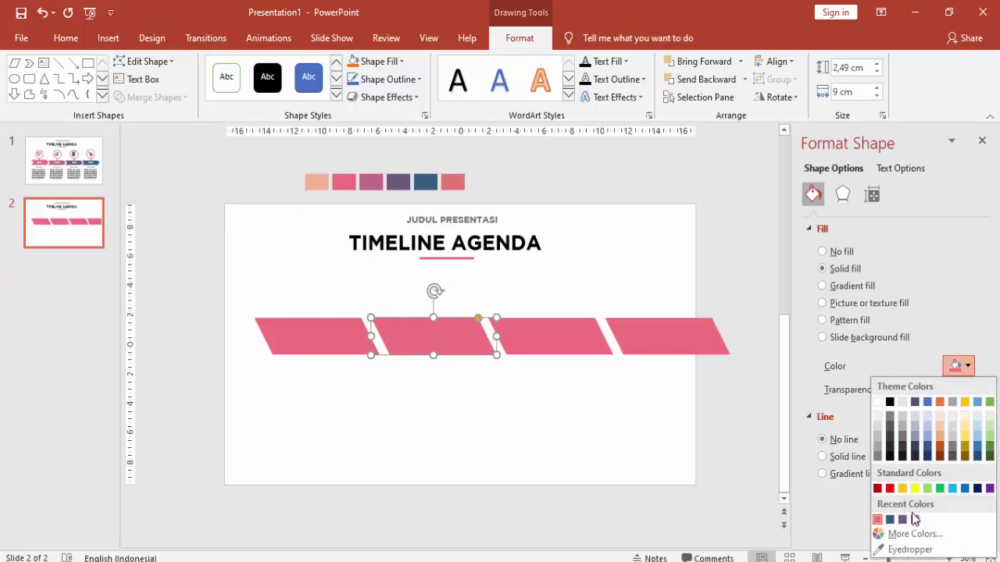
left_click(903, 519)
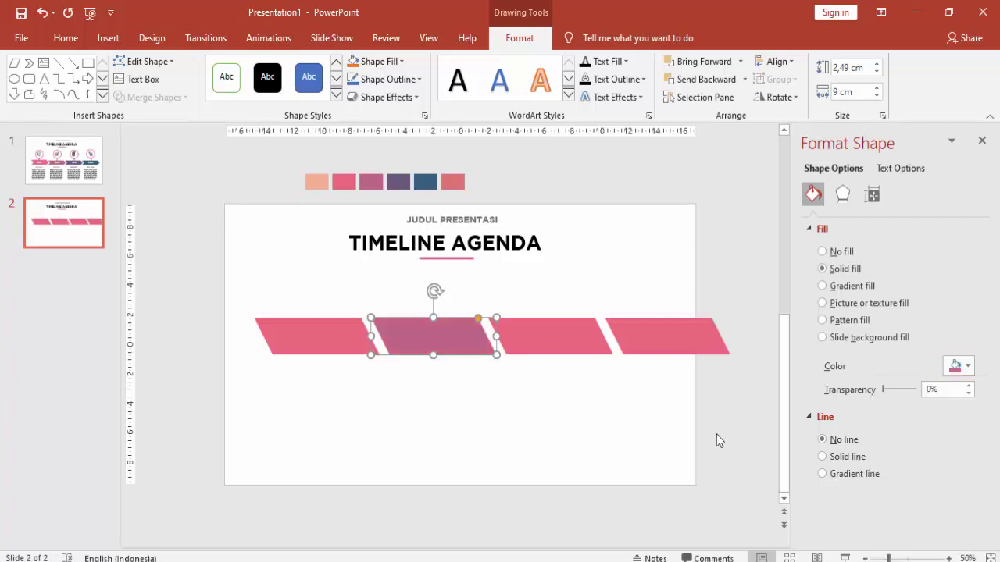
left_click(576, 350)
left_click(957, 367)
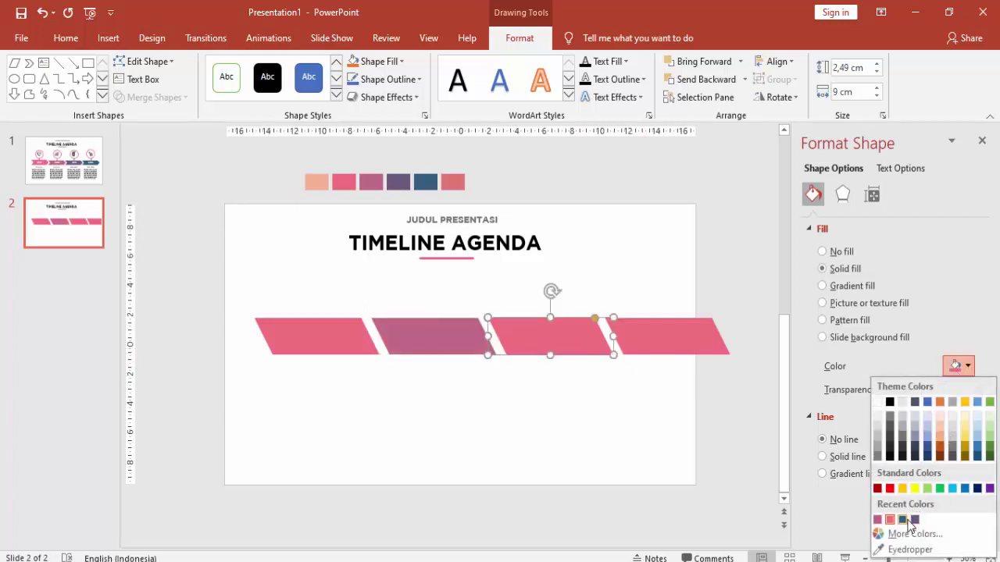
left_click(915, 520)
left_click(709, 344)
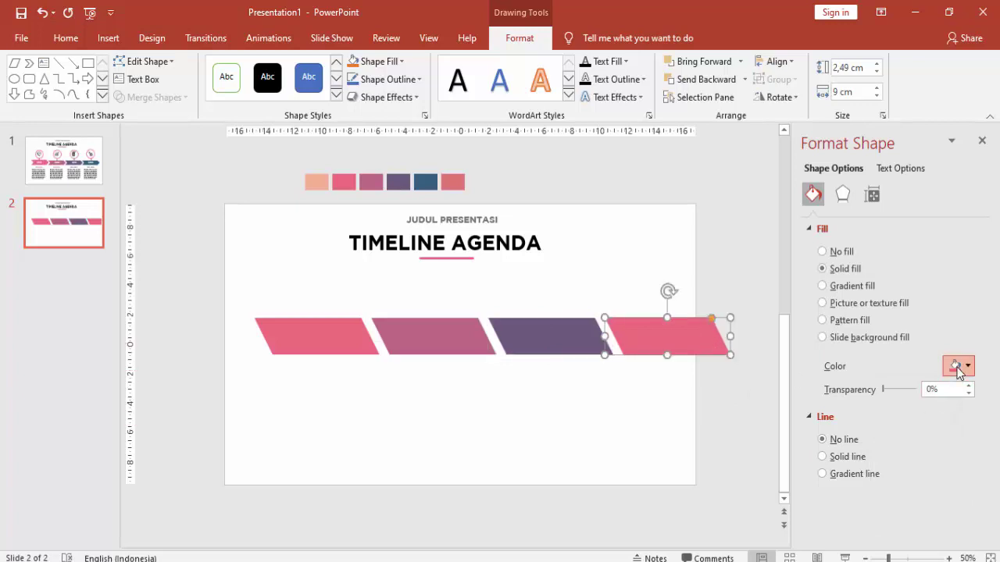
left_click(959, 366)
left_click(915, 520)
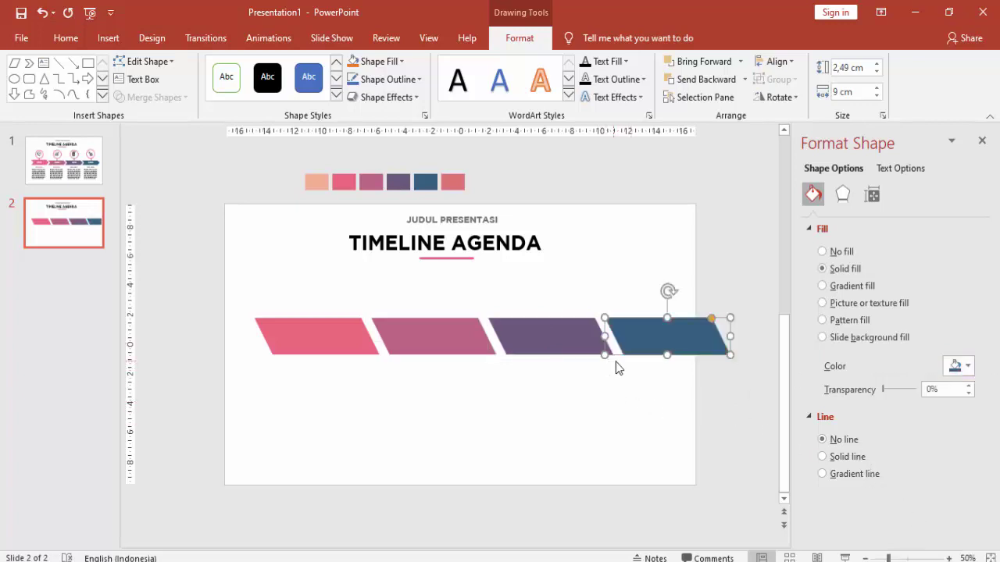
Push the four bars together and shrink them all to 2.22 × 8.04 cm
left_click_drag(315, 336, 291, 336)
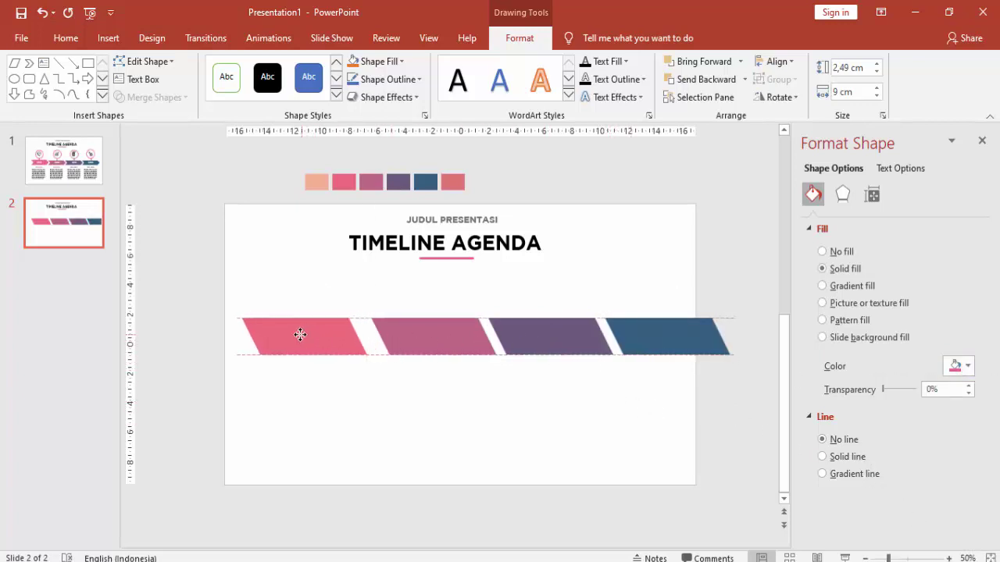
mouse_move(394, 339)
left_mouse_down()
mouse_move(378, 339)
mouse_move(400, 341)
left_mouse_up()
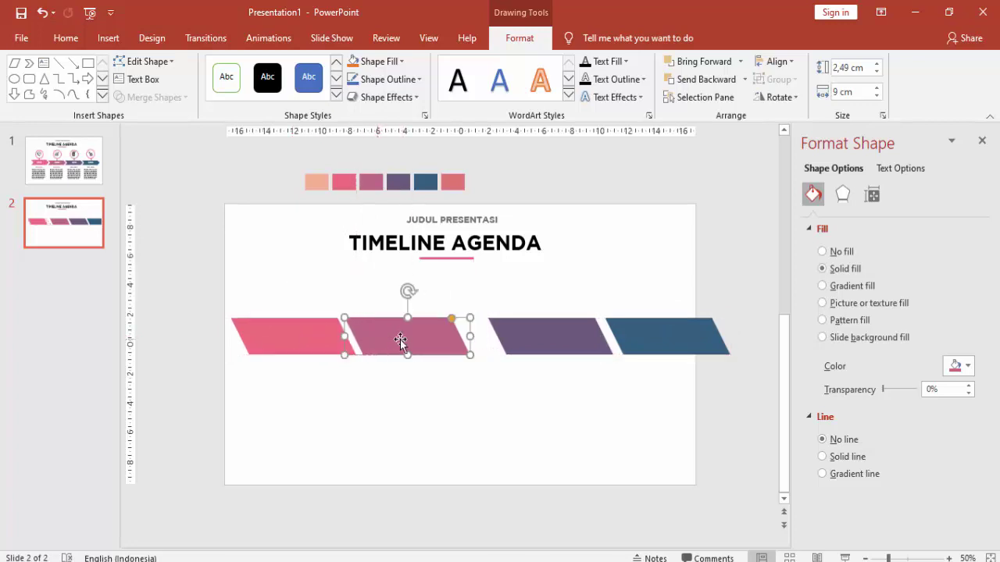
left_click_drag(522, 337, 492, 336)
left_click_drag(633, 336, 599, 336)
left_click(505, 341, "shift")
left_click(404, 342, "shift")
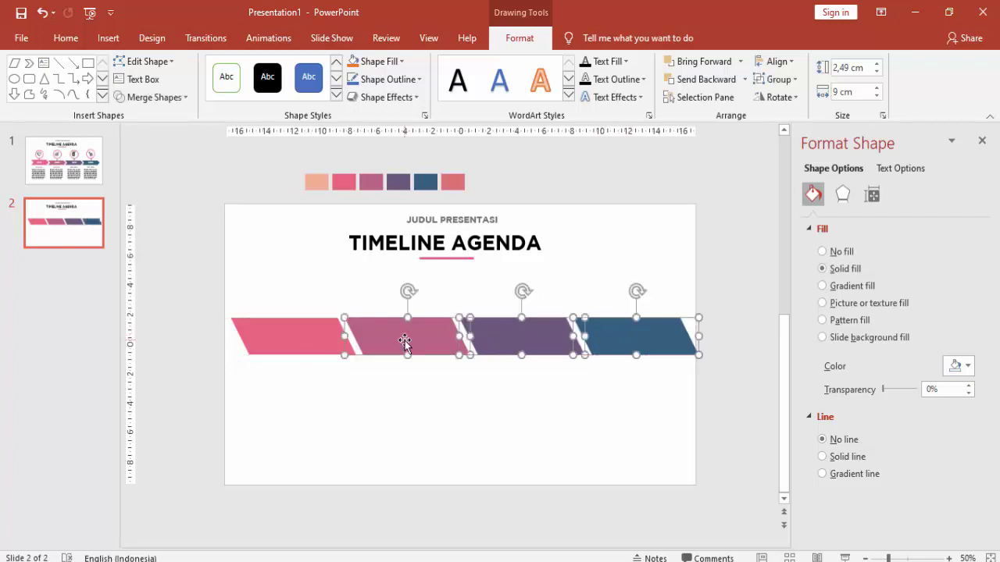
left_click(266, 344, "shift")
left_click_drag(230, 318, 243, 321)
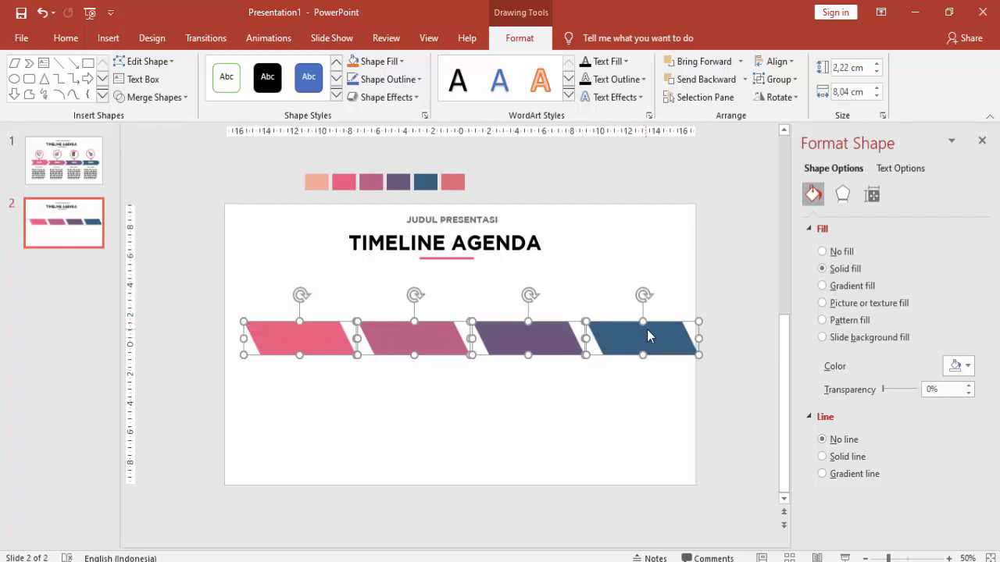
left_click(614, 400)
Close the remaining gaps between the bars and lower the whole row
left_click_drag(305, 343, 293, 343)
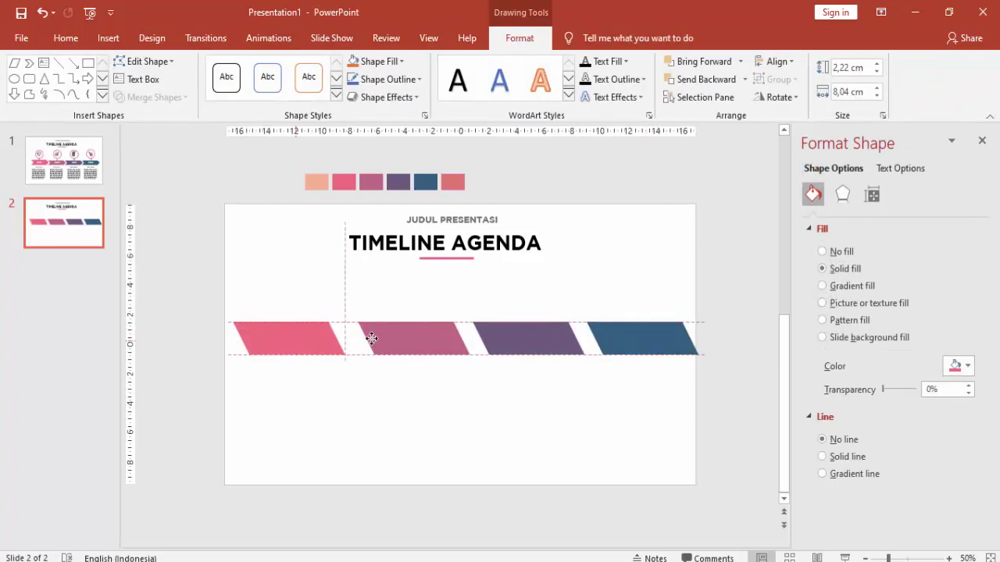
left_click_drag(387, 338, 364, 338)
left_click_drag(514, 339, 476, 336)
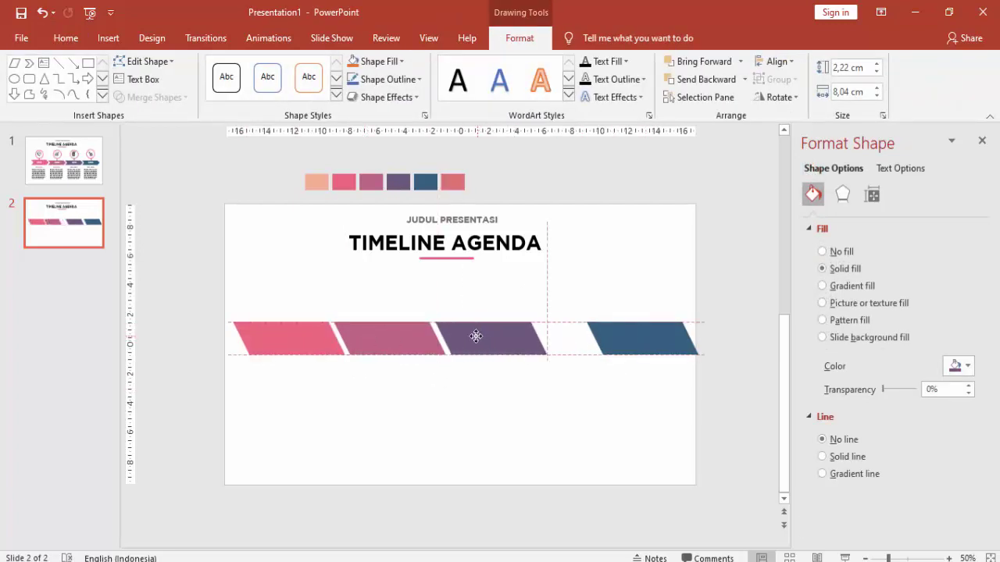
left_click_drag(625, 339, 572, 337)
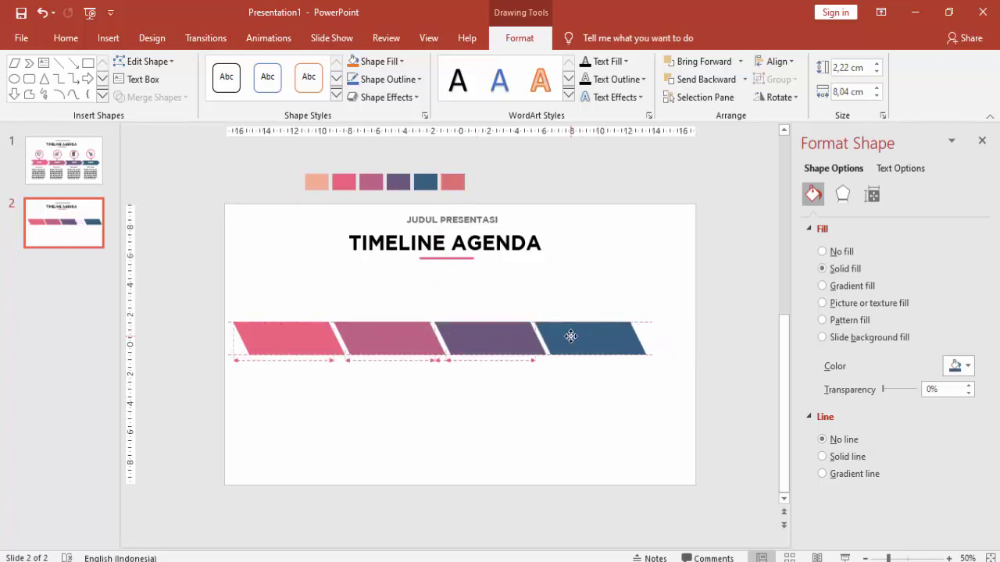
left_click(506, 344, "shift")
left_click(388, 350, "shift")
left_click(292, 347, "shift")
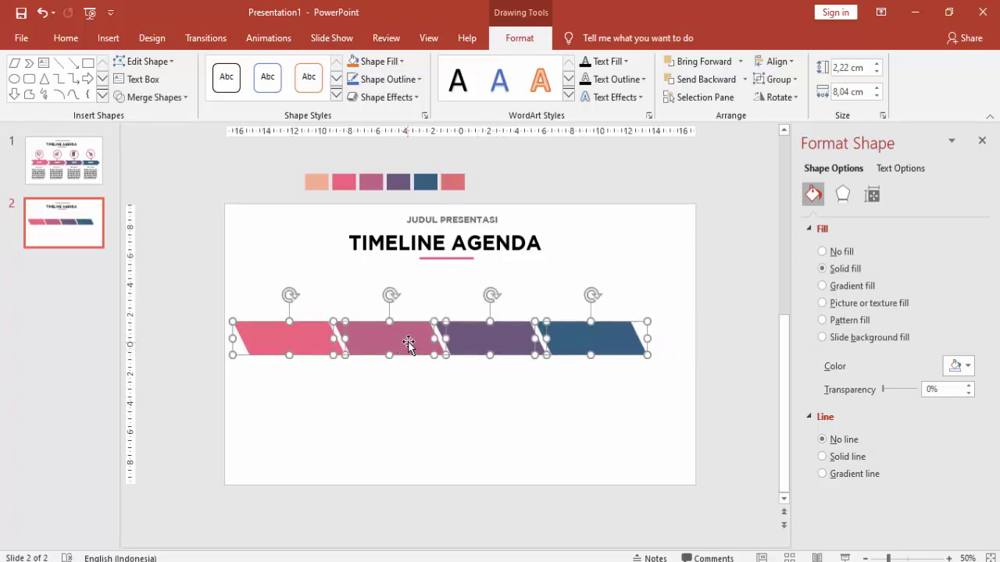
left_click_drag(408, 343, 418, 364)
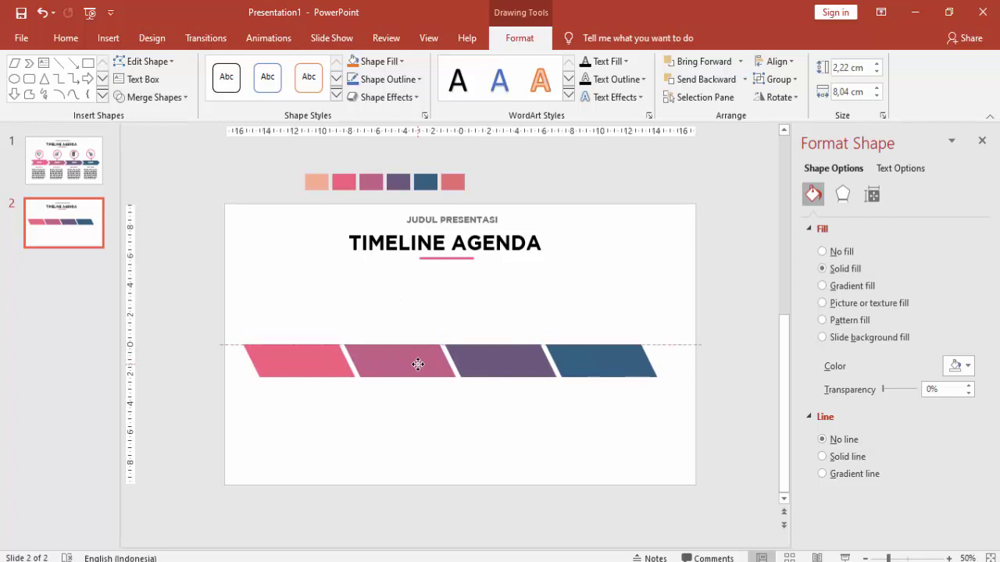
left_click(446, 421)
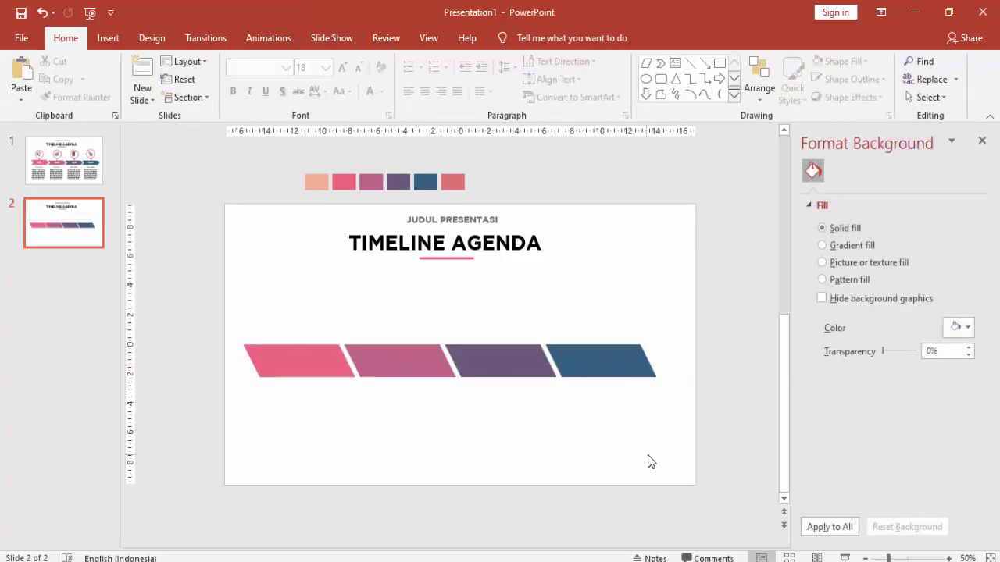
Copy the 2019 phone-icon circle from slide 1 onto slide 2 above the pink bar
left_click(93, 174)
left_click(310, 307)
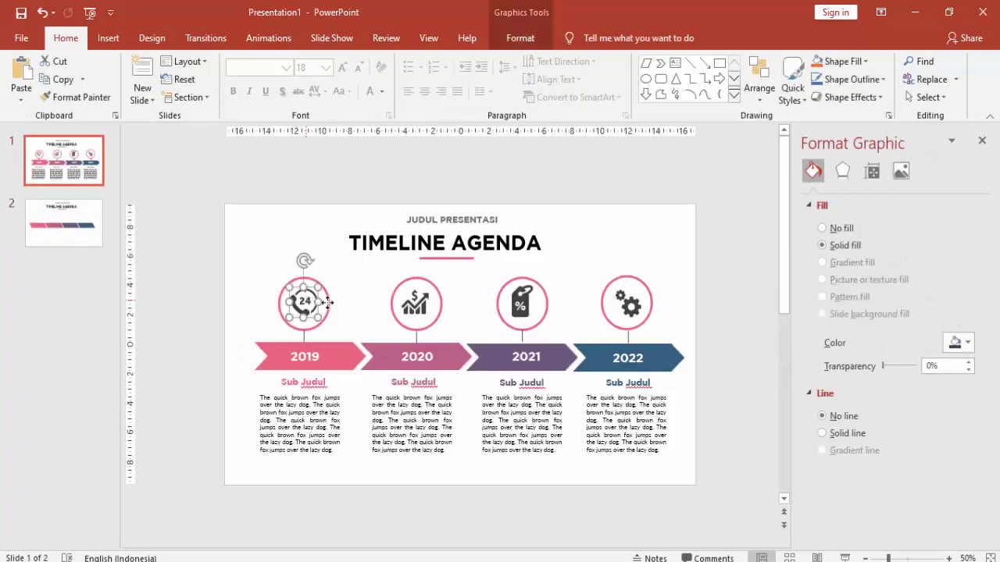
left_click(303, 341, "shift")
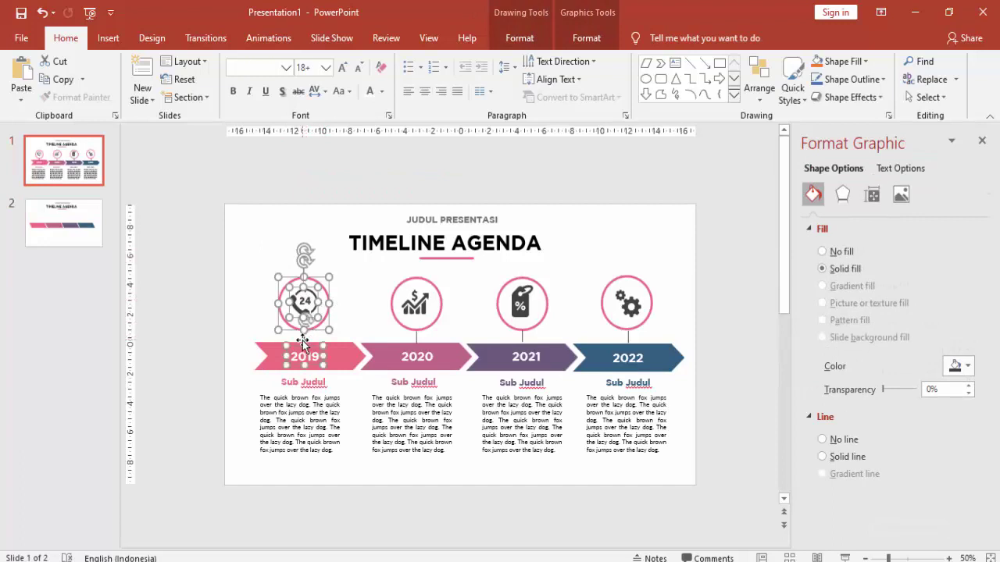
left_click(357, 336)
left_click(306, 304)
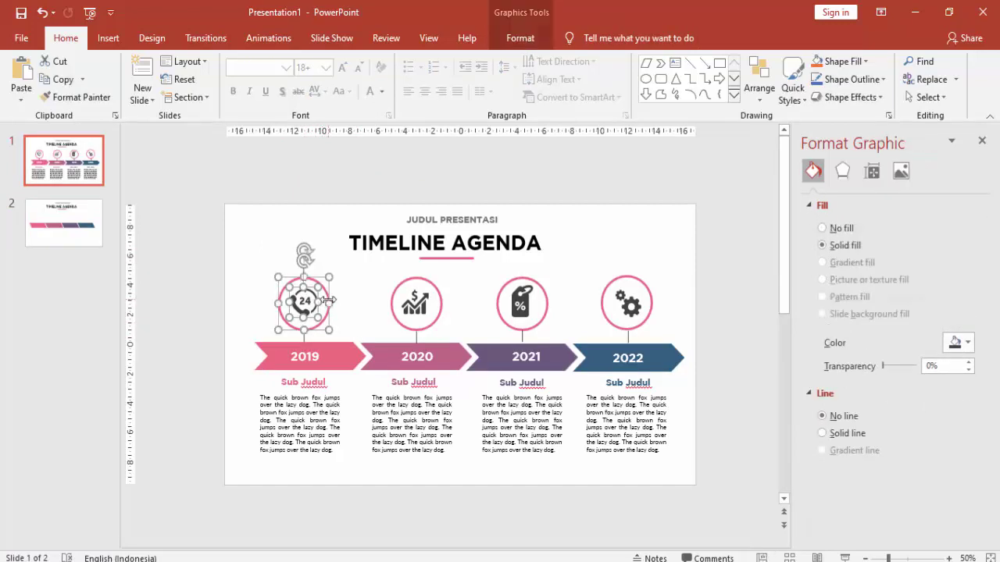
left_click(76, 244)
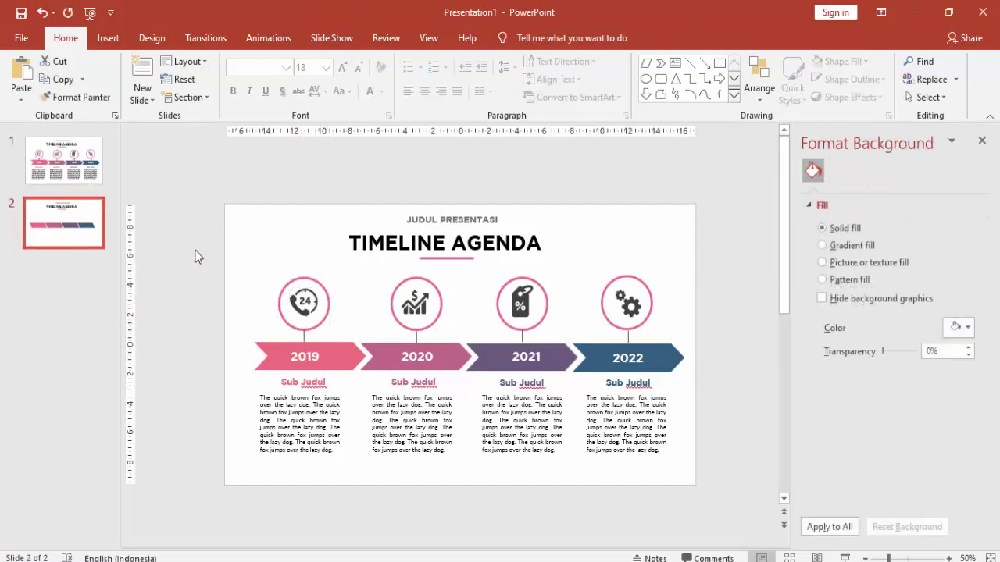
key("ctrl+v")
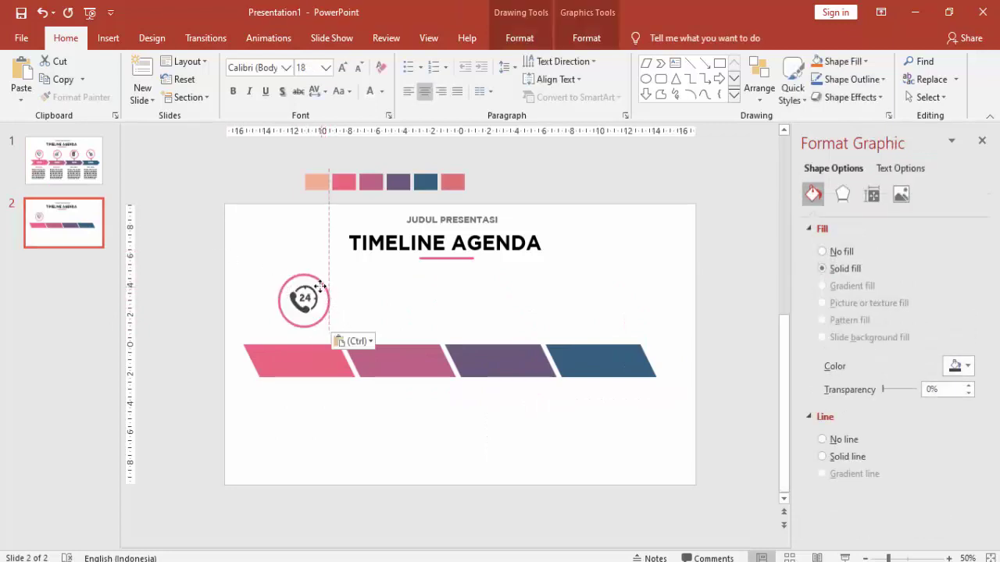
left_click_drag(329, 297, 319, 293)
left_click(337, 263)
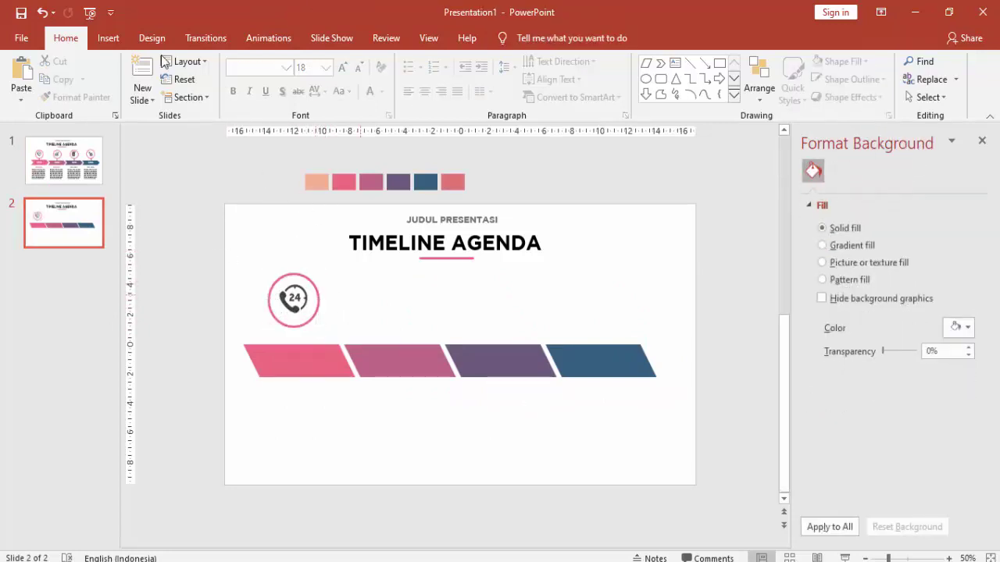
Draw a straight vertical line from the circle down to the pink bar
left_click(110, 38)
left_click(232, 109)
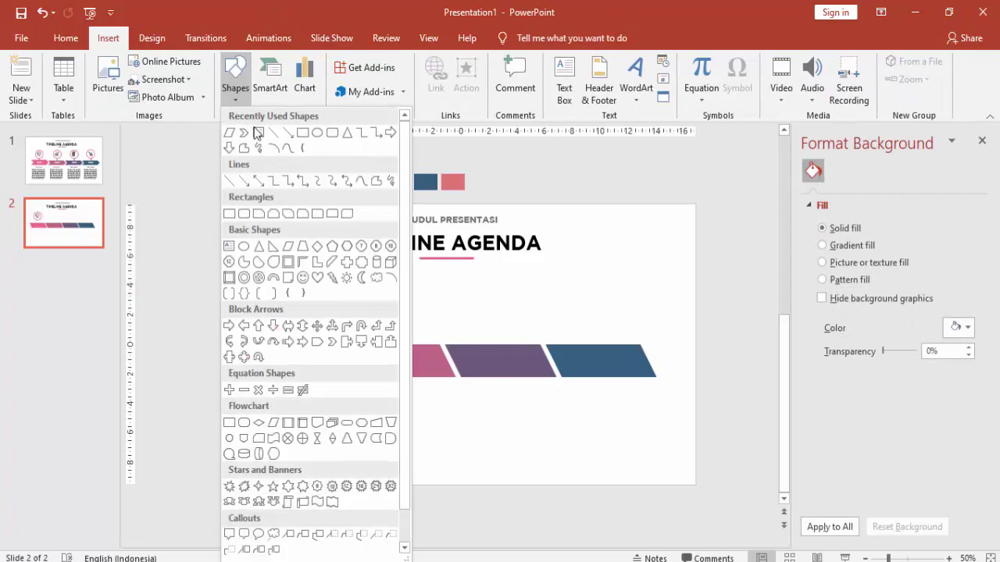
left_click(266, 129)
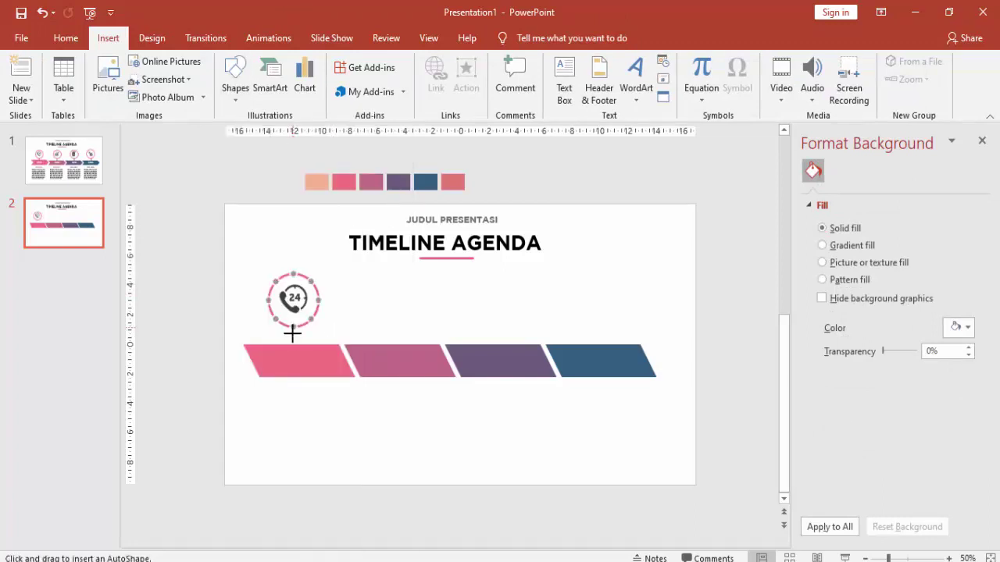
left_click_drag(292, 327, 293, 350)
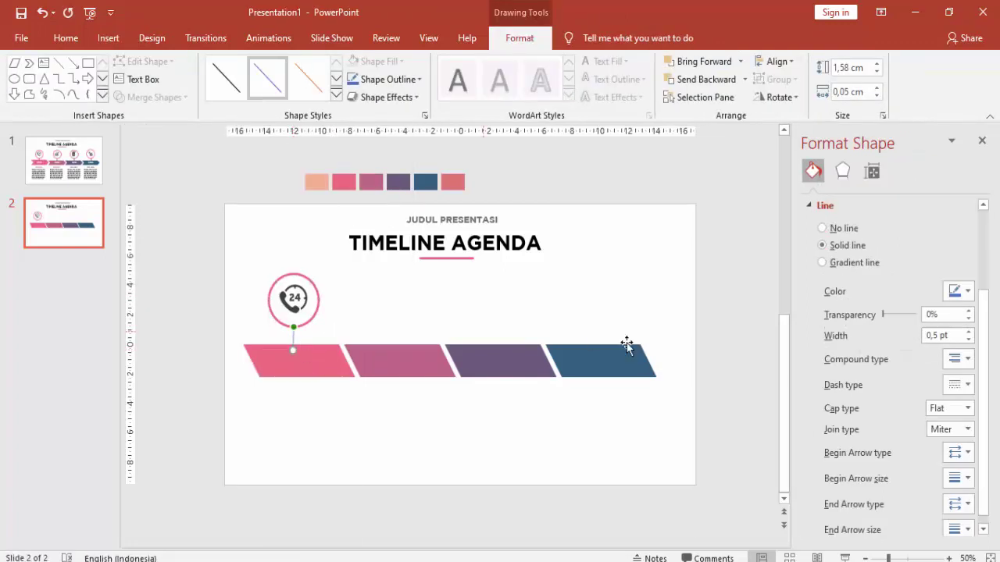
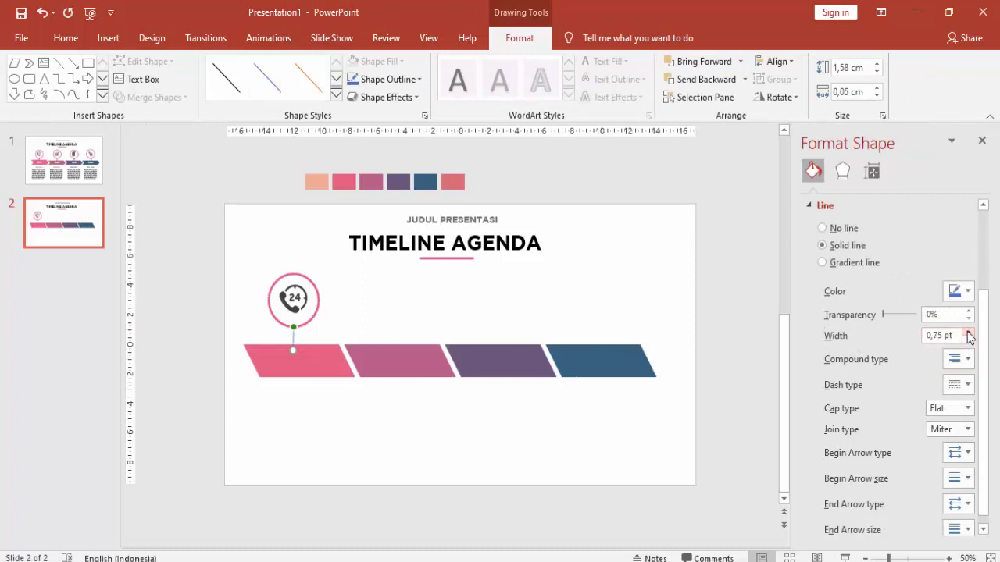
Set the outline of the connector under the 24 circle to dark grey
left_click(967, 291)
left_click(887, 377)
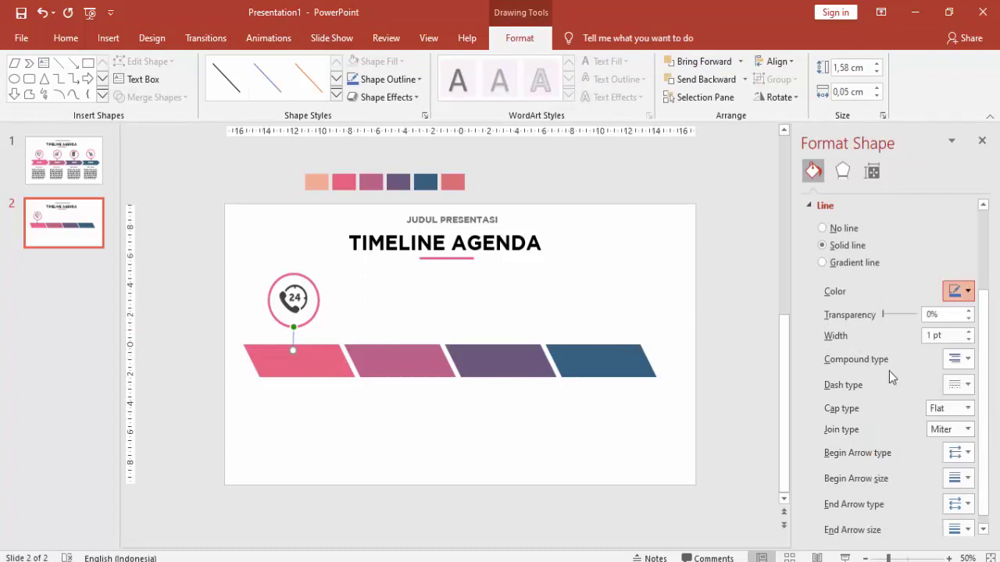
left_click(484, 429)
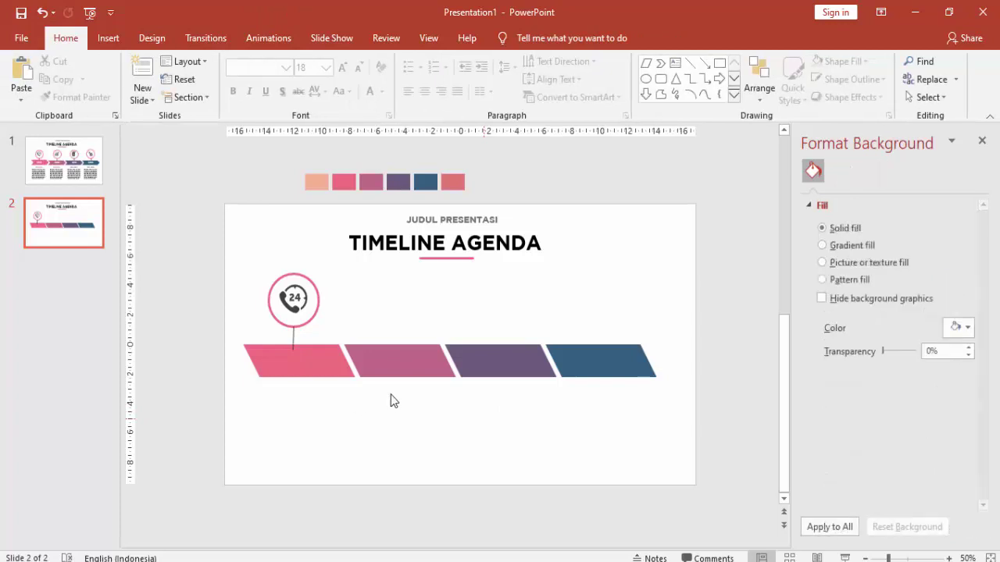
left_click(295, 342)
left_click(966, 291)
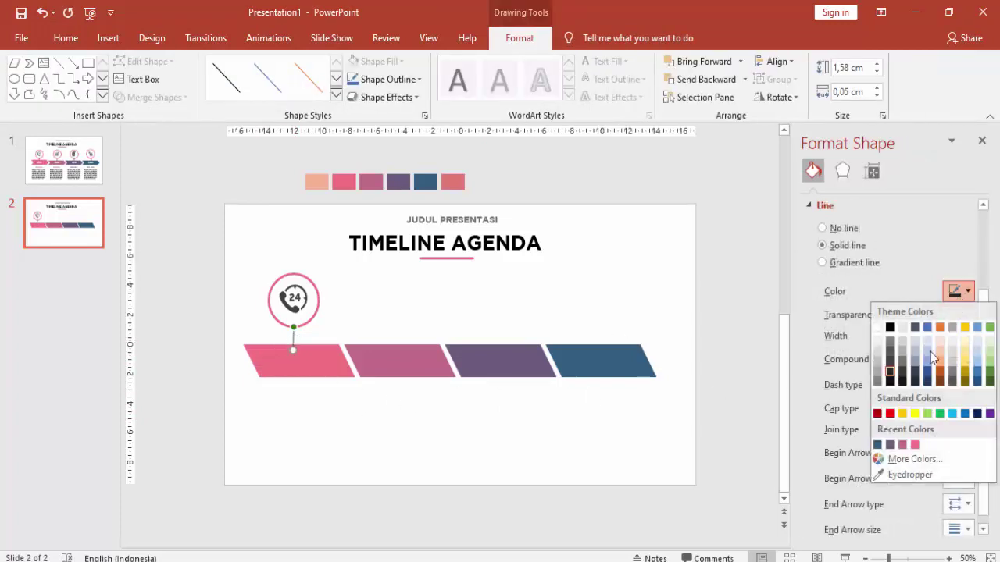
left_click(899, 366)
left_click(293, 406)
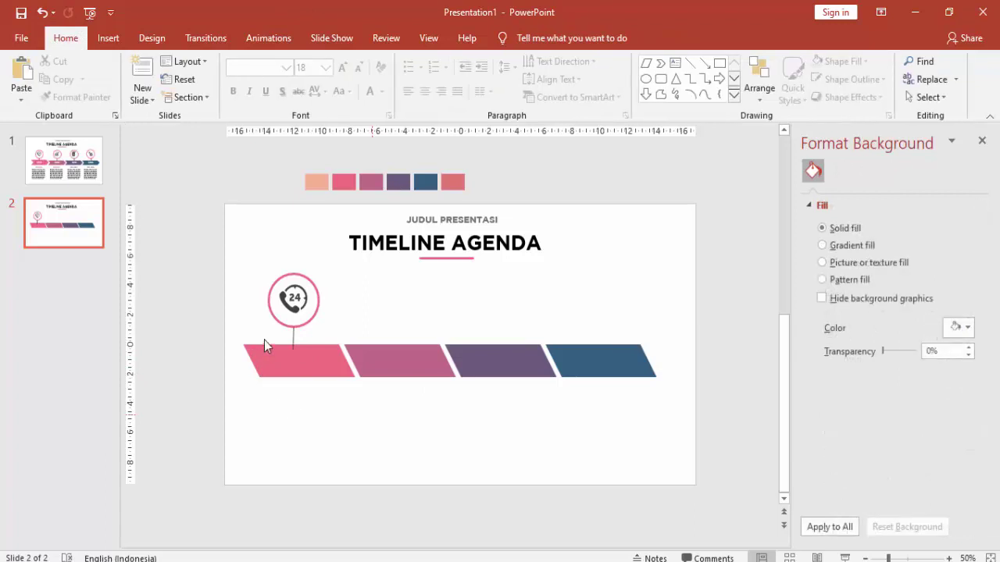
Attach the connector's lower end to the pink bar's top edge and align the 24 circle above it
scroll(264, 336, "up", 3, "ctrl")
scroll(256, 334, "up", 3, "ctrl")
left_click_drag(286, 547, 268, 546)
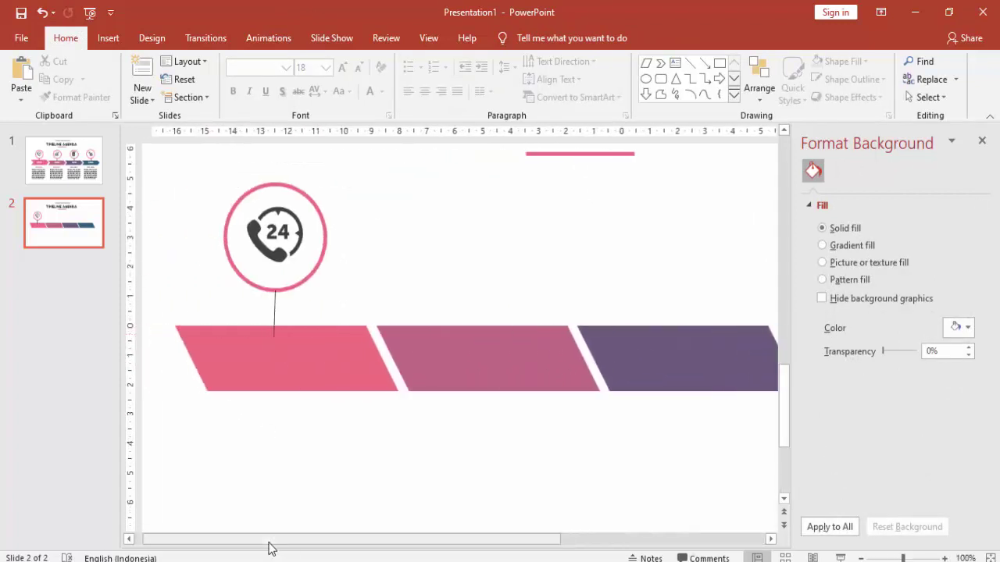
left_click(288, 334)
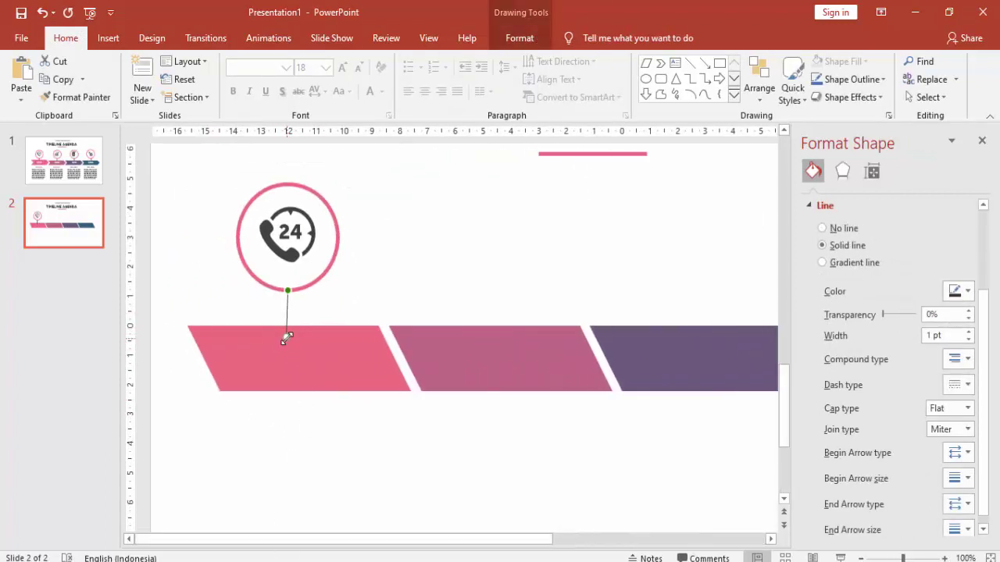
left_click_drag(286, 338, 285, 329)
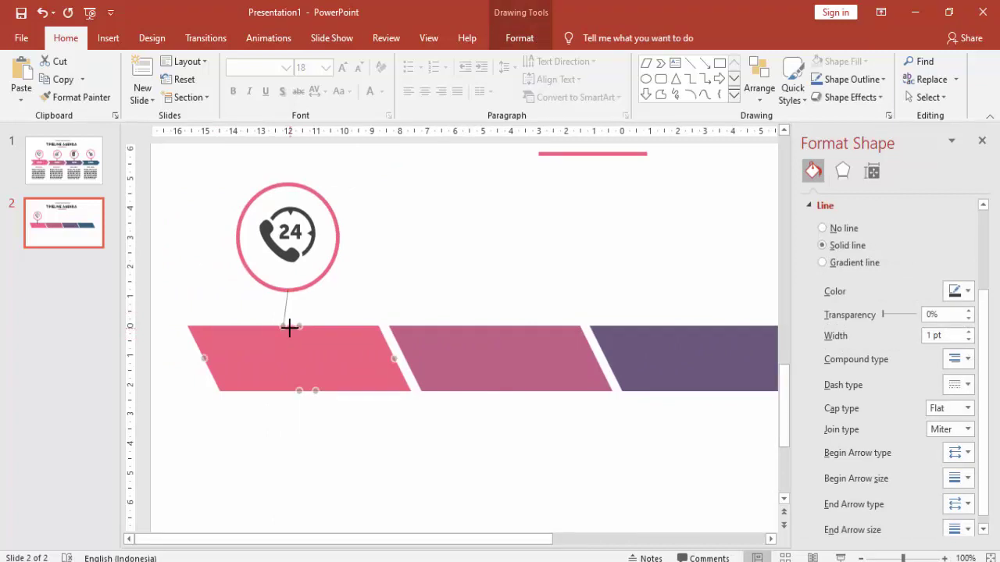
left_click_drag(300, 287, 296, 287)
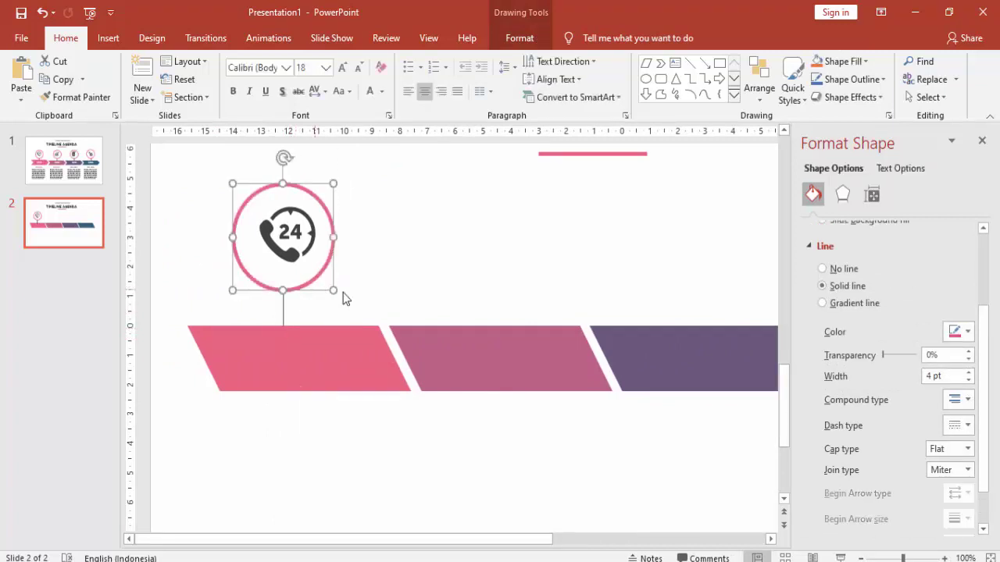
left_click(367, 292)
Draw a 0.4 cm oval at the connector's lower end with white fill and no outline
left_click(114, 37)
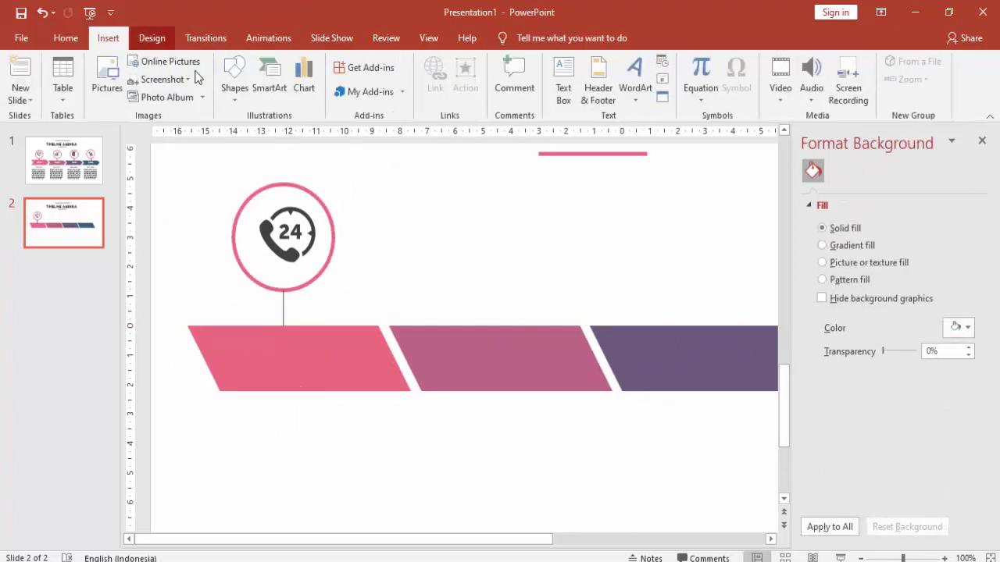
left_click(232, 78)
left_click(296, 141)
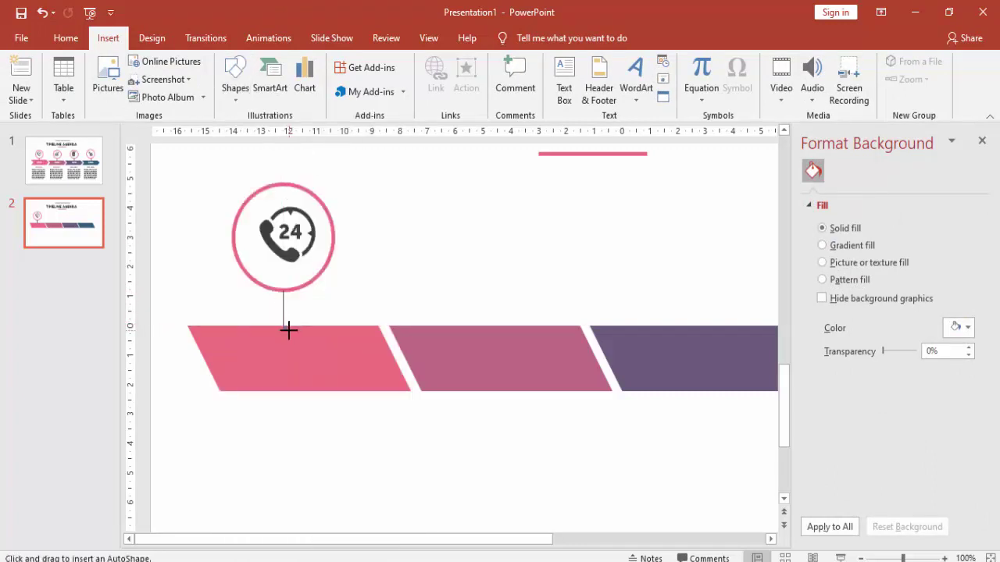
left_click_drag(297, 336, 295, 337)
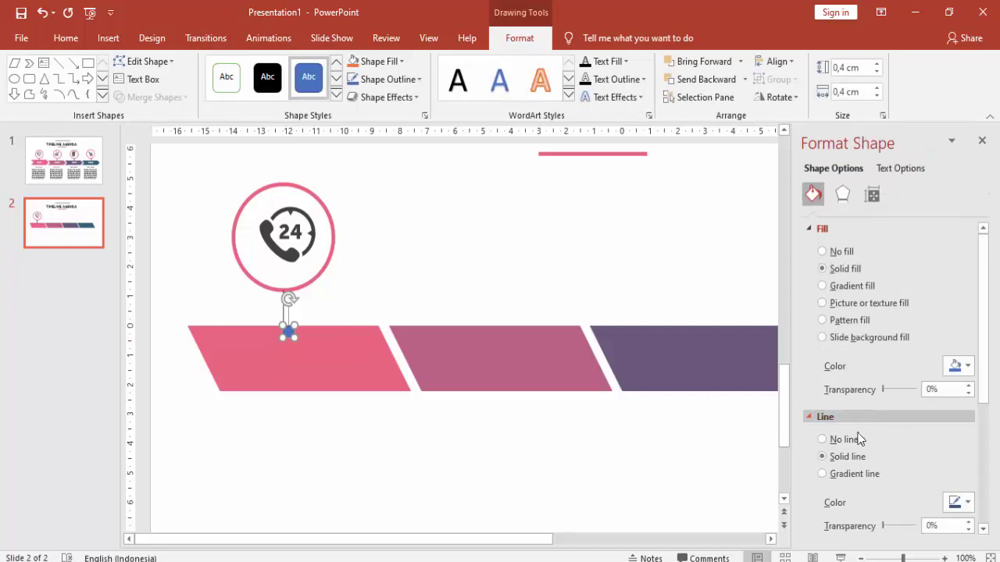
left_click(842, 440)
left_click(968, 366)
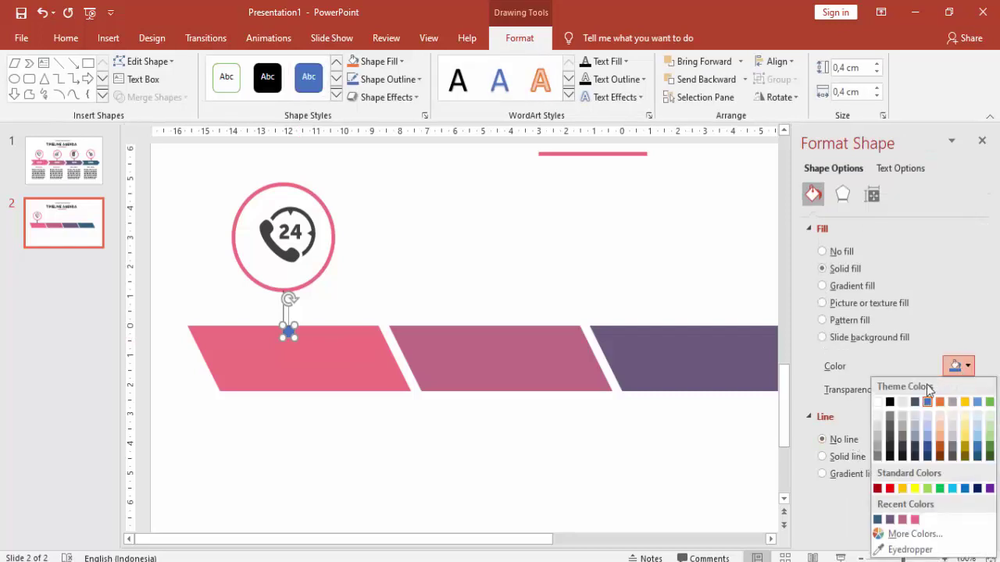
left_click(880, 405)
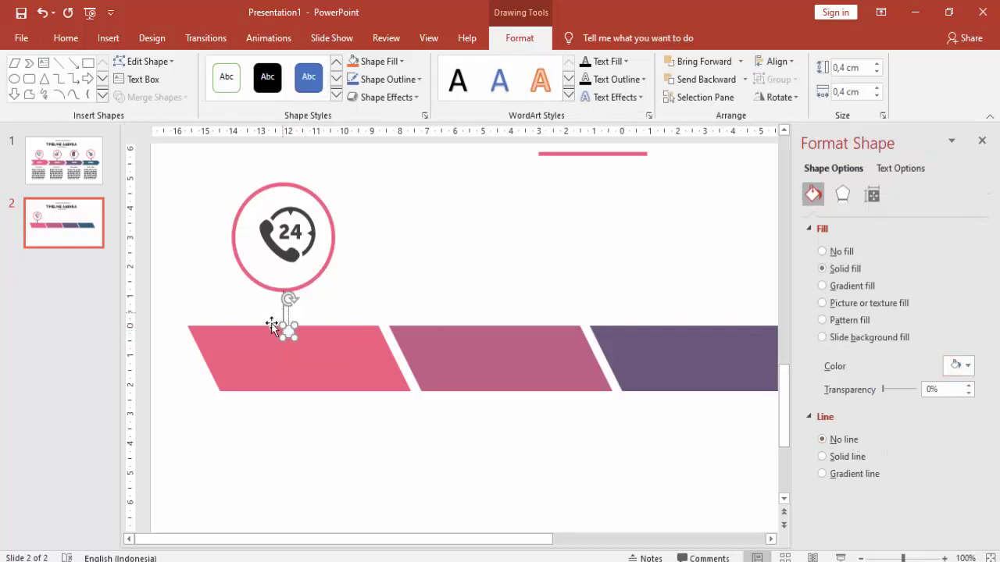
left_click_drag(289, 331, 286, 326)
left_click(359, 283)
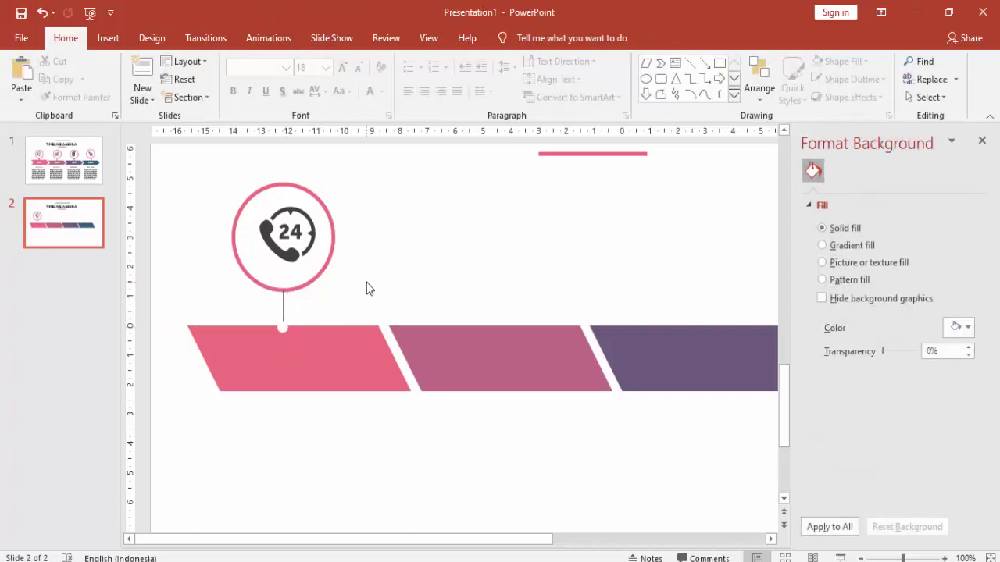
scroll(371, 282, "down", 2)
scroll(377, 276, "down", 2)
Centre the 24 phone icon inside its ring on slide 2
left_click(243, 304)
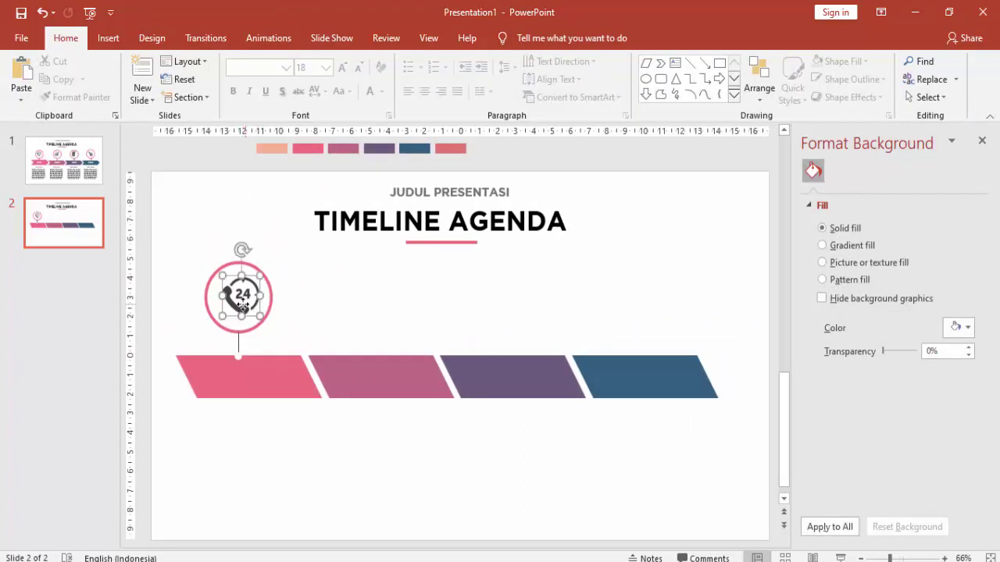
mouse_move(243, 305)
left_mouse_down()
mouse_move(234, 306)
mouse_move(244, 306)
left_mouse_up()
left_click(323, 313)
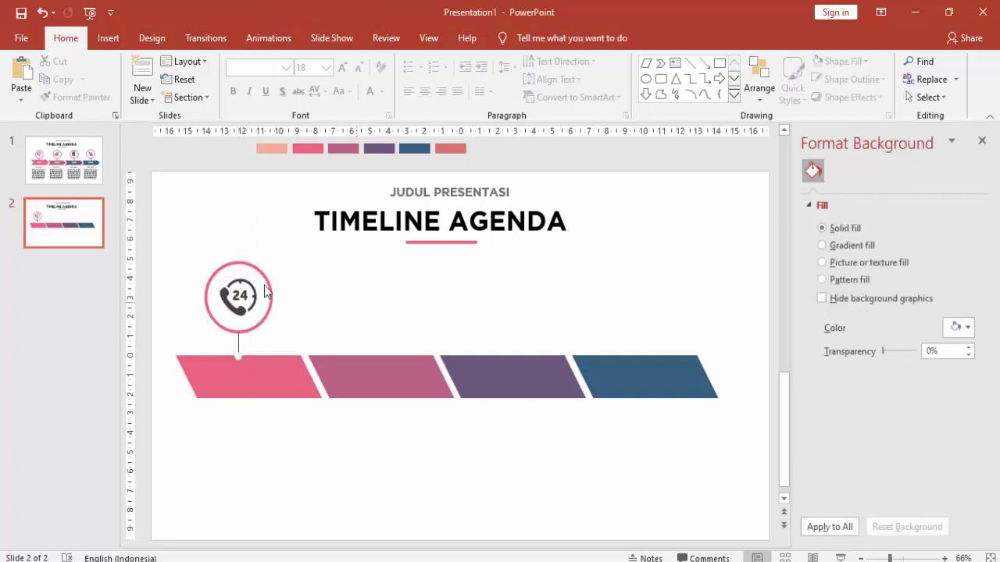
On slide 1, keep the 2020 ring's pink outline and outline the 2021 ring in purple
left_click(73, 172)
left_click(414, 289)
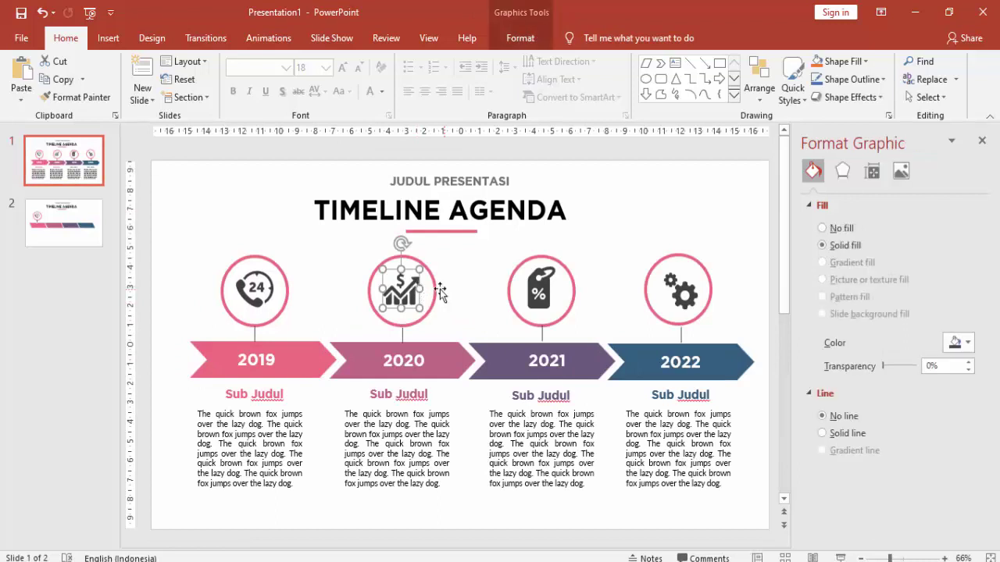
left_click(436, 299, "shift")
left_click(457, 295)
left_click(434, 295)
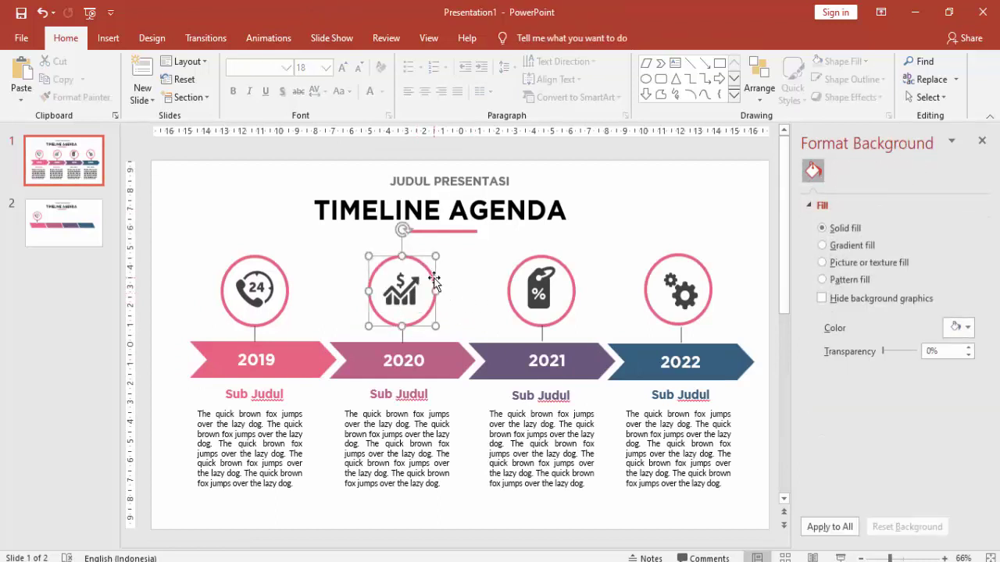
left_click(955, 452)
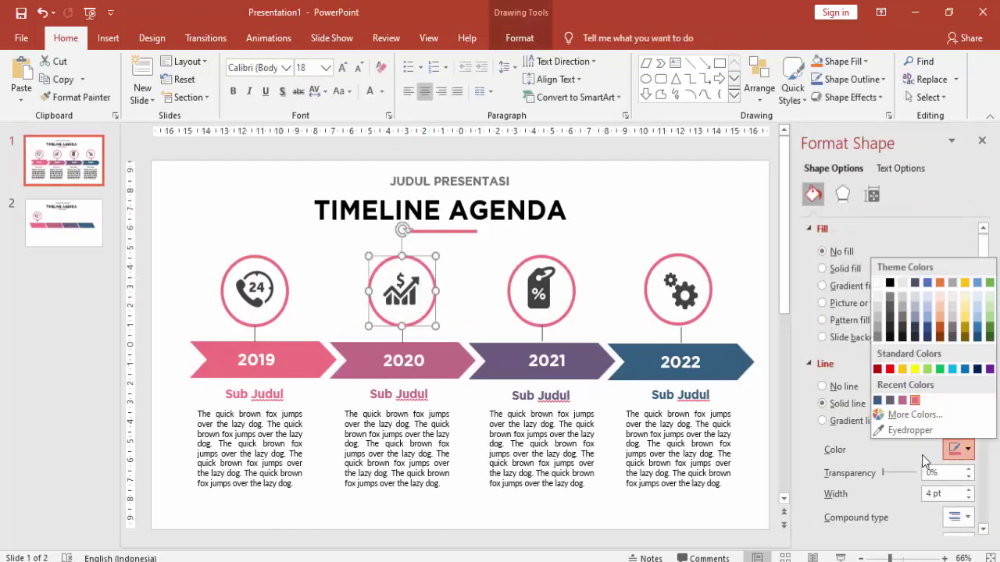
left_click(902, 400)
left_click(571, 297)
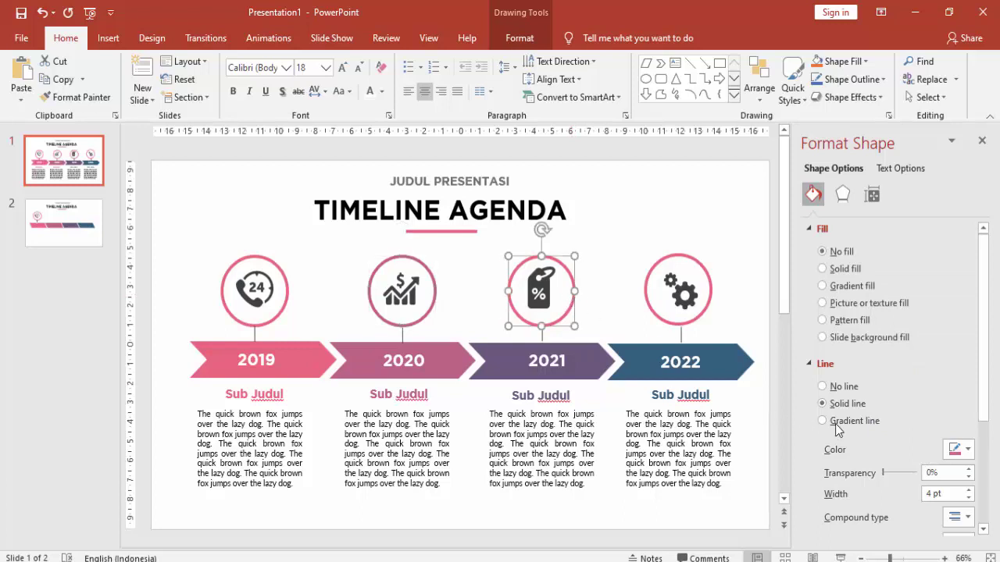
left_click(956, 451)
left_click(902, 401)
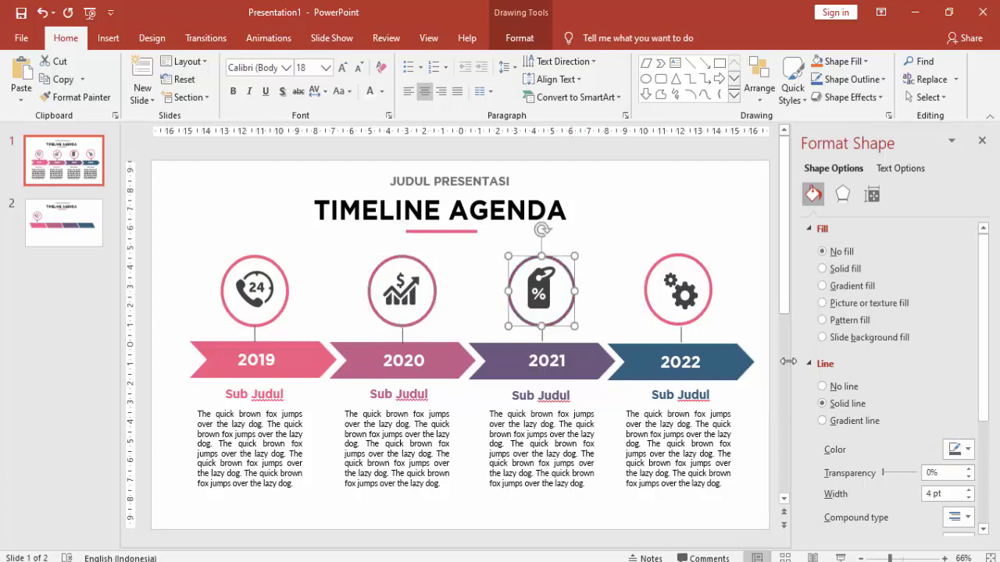
Outline slide 1's 2022 ring in dark blue
left_click(709, 293)
left_click(959, 450)
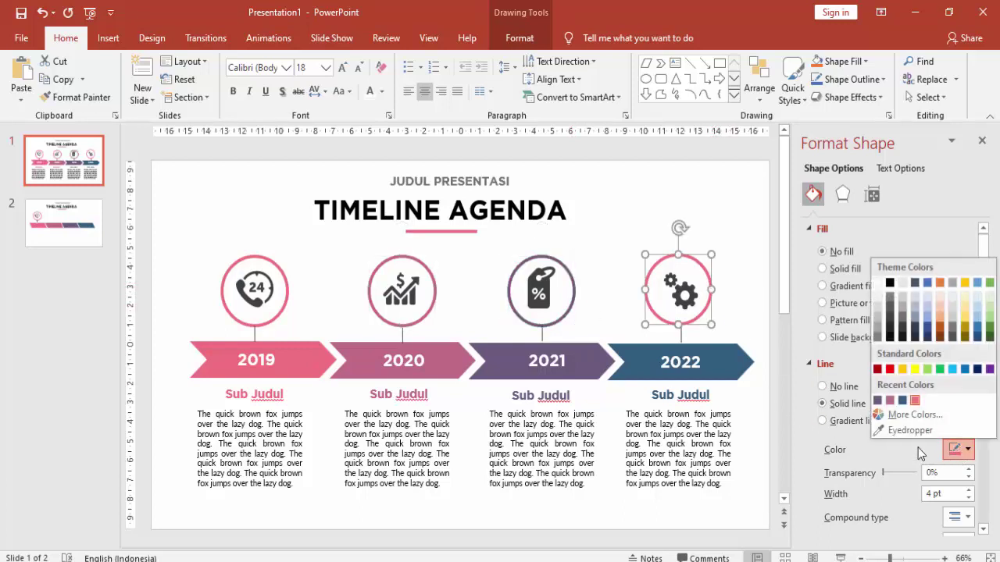
left_click(902, 401)
left_click(738, 258)
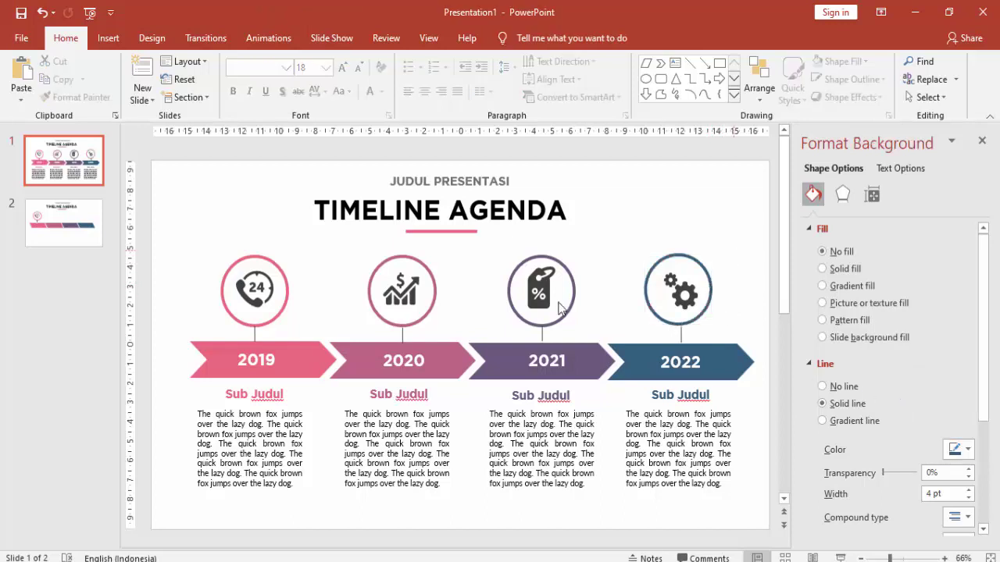
Select the 2020 chart icon with its ring and return to slide 2
left_click(406, 289)
left_click(434, 295, "shift")
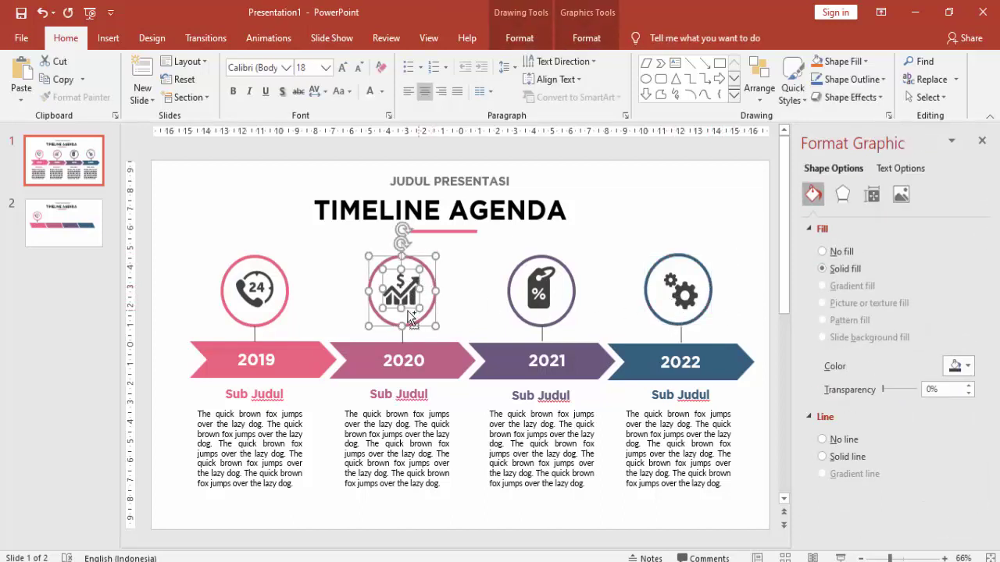
left_click(65, 226)
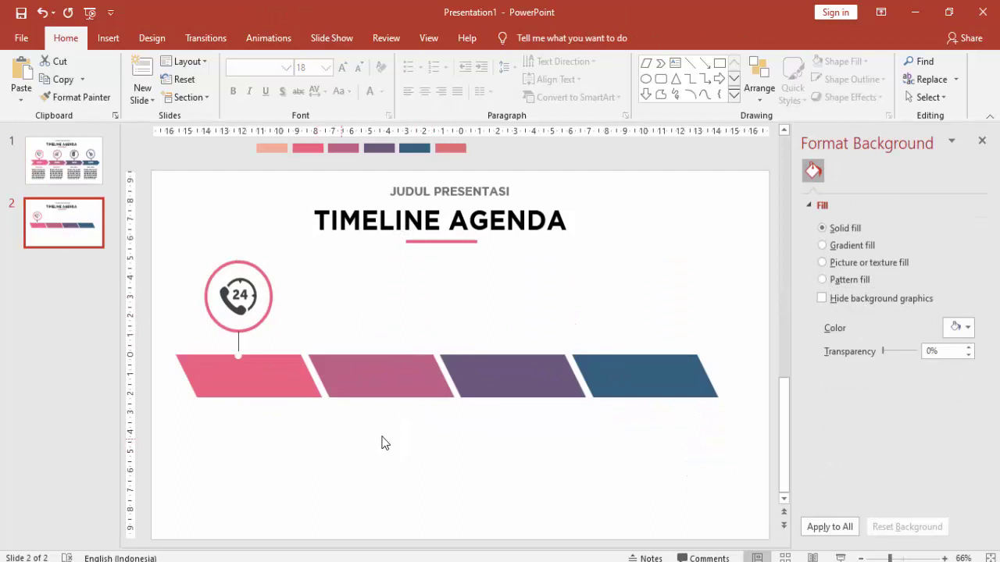
Paste the 2020 chart icon and ring onto slide 2 below the timeline bar
key("ctrl+v")
mouse_move(422, 329)
left_mouse_down()
mouse_move(406, 496)
mouse_move(406, 484)
left_mouse_up()
left_click(471, 477)
Copy slide 1's 2021 tag icon and ring to slide 2, above the third bar
left_click(67, 177)
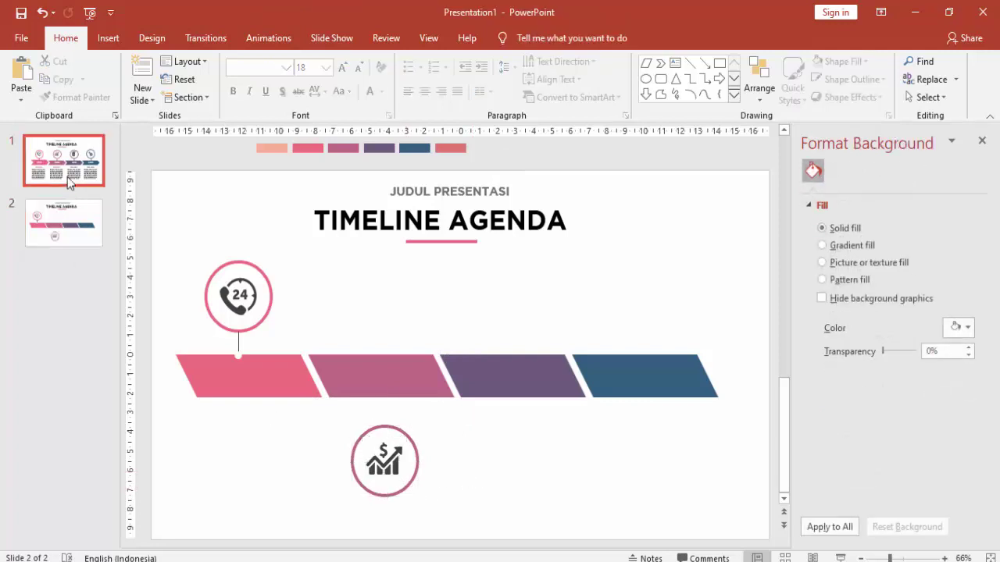
left_click(535, 305)
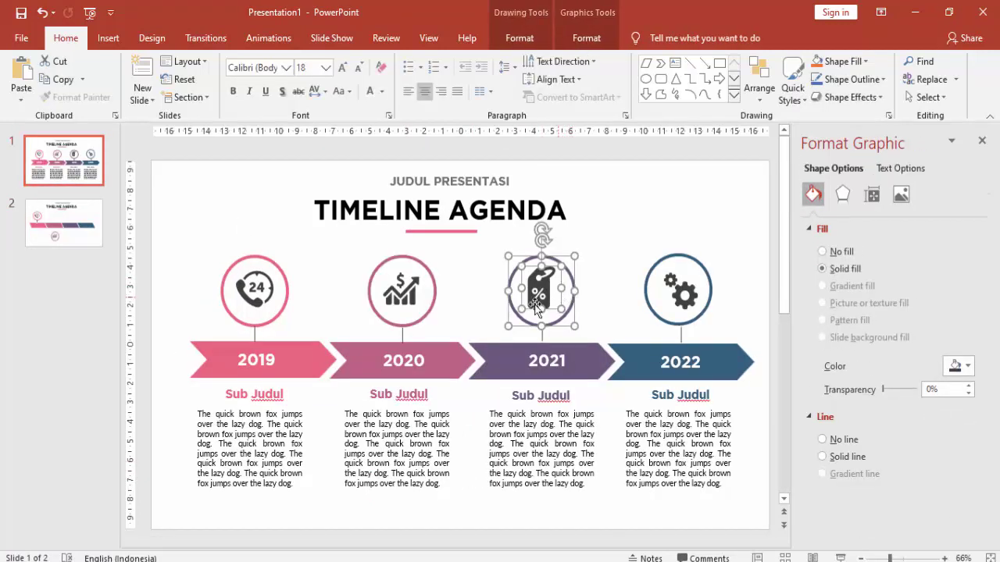
key("ctrl+c")
left_click(78, 231)
key("ctrl+v")
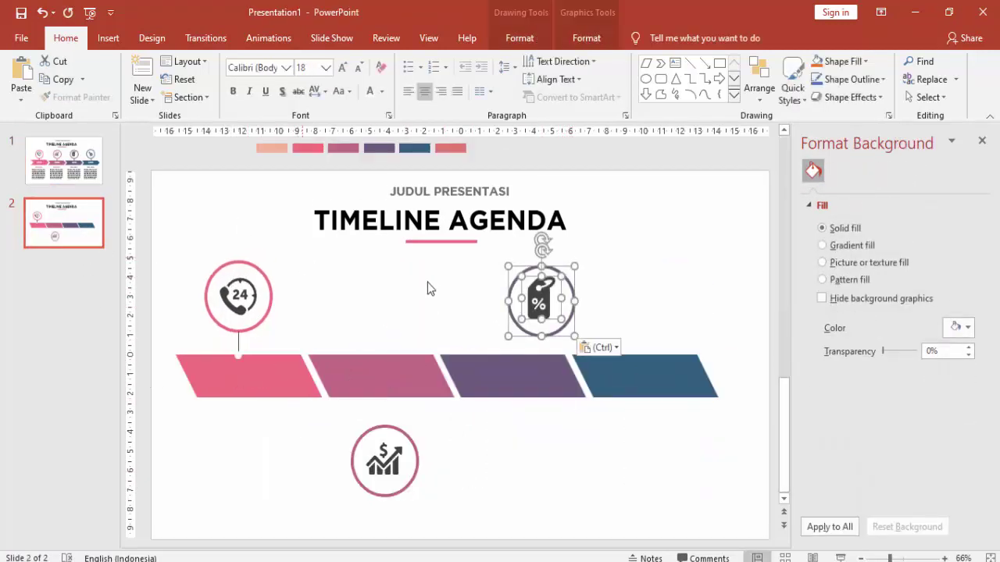
left_click_drag(567, 287, 529, 285)
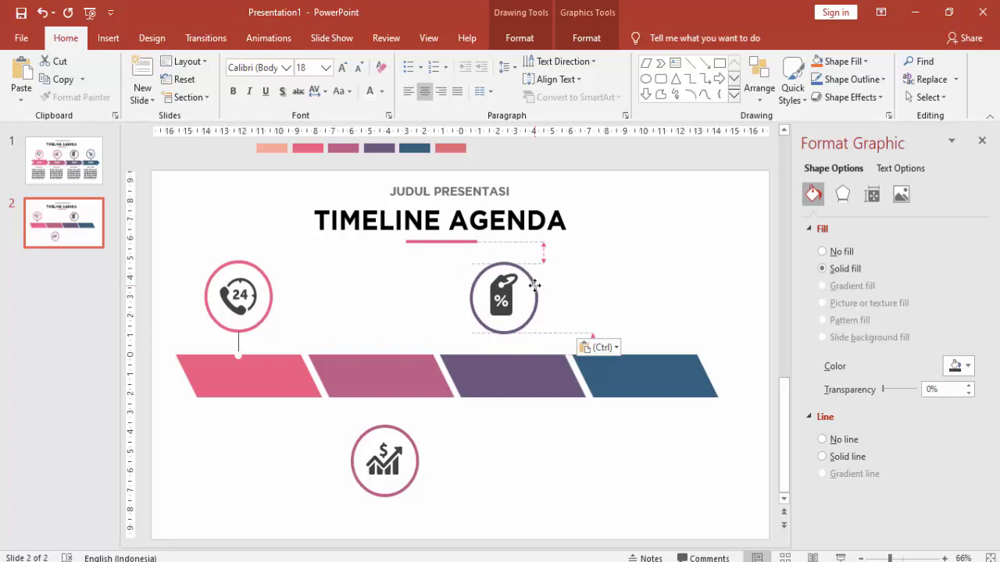
left_click(422, 319)
Copy slide 1's 2022 gear and ring to slide 2, below the bar beside the chart circle
key("Page_Up")
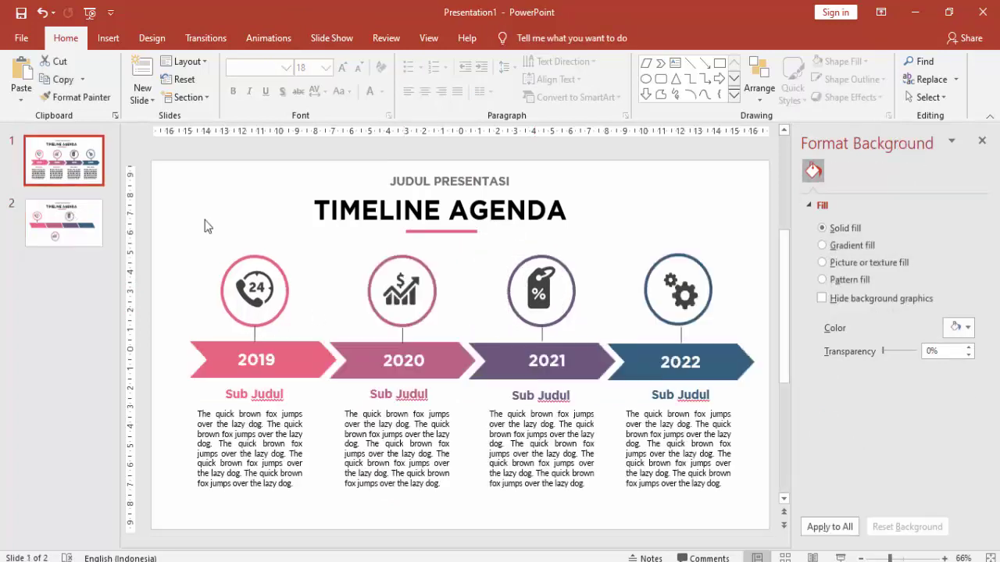
left_click(697, 266)
left_click(742, 269)
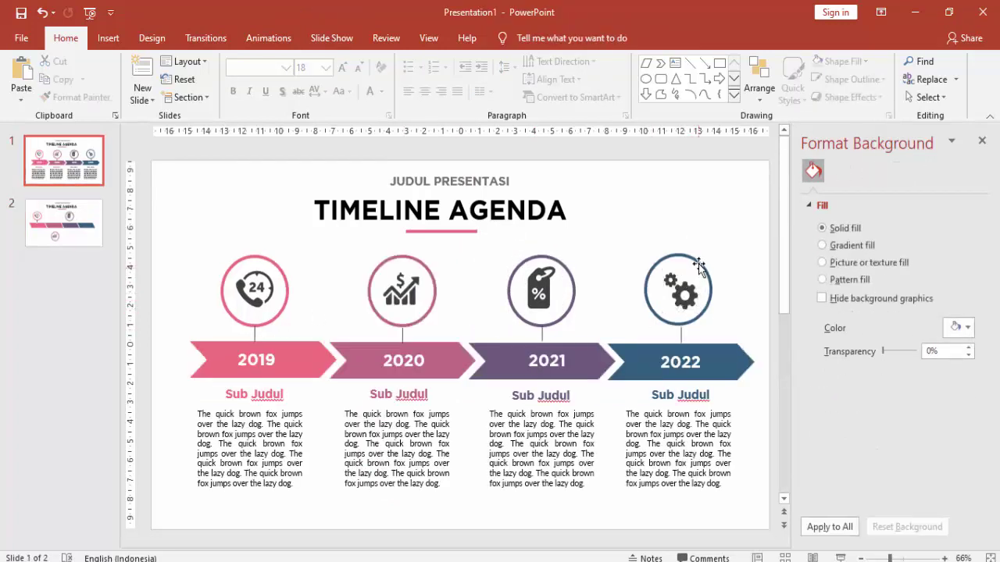
left_click(679, 317)
left_click(670, 280)
key("ctrl+c")
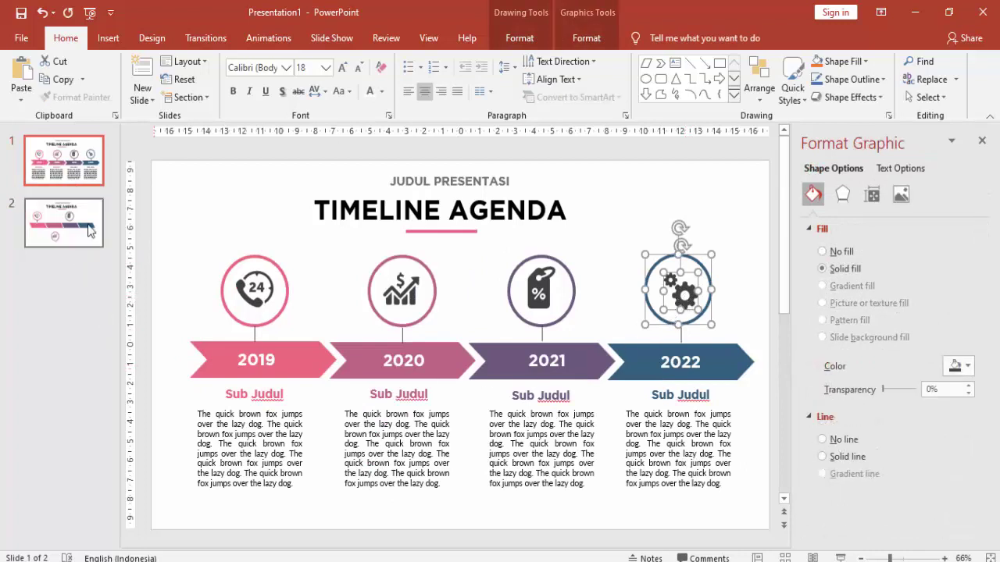
key("Page_Down")
key("ctrl+v")
left_click_drag(653, 325, 635, 485)
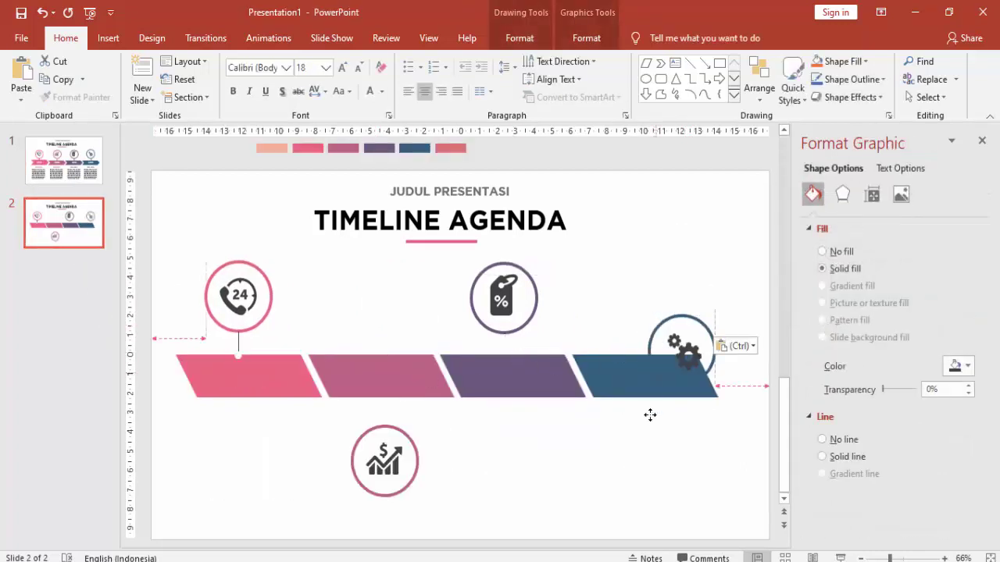
left_click(581, 487)
left_click(239, 346)
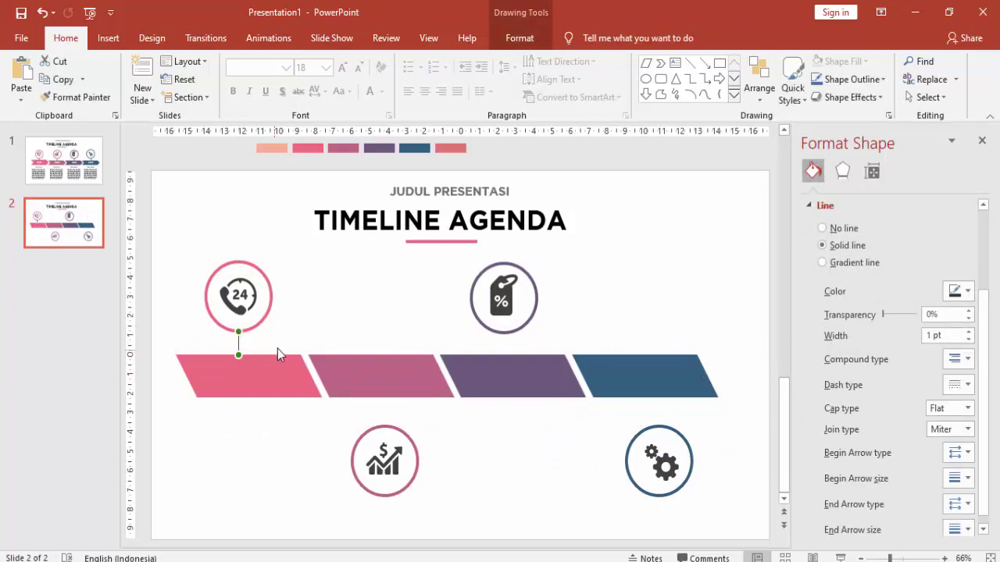
Copy the 24-hour connector line and move the chart circle up toward the band
left_click_drag(278, 353, 275, 353)
scroll(407, 445, "up", 5, "ctrl")
left_click_drag(474, 368, 475, 364)
left_click(474, 414)
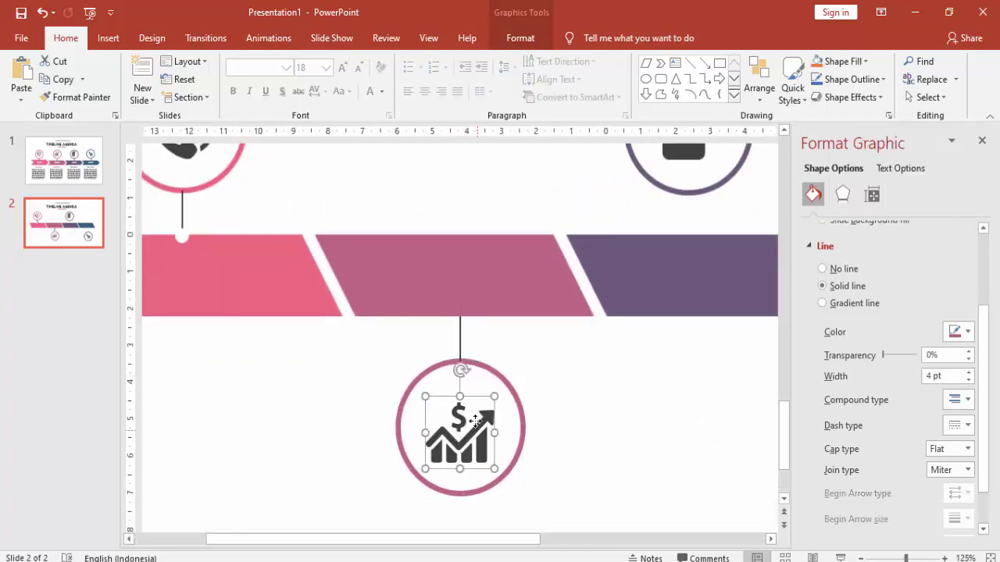
Duplicate the white dot above the chart circle and under the tag circle, adding a connector to the tag
left_click(181, 235)
left_click_drag(186, 242, 201, 257, "ctrl")
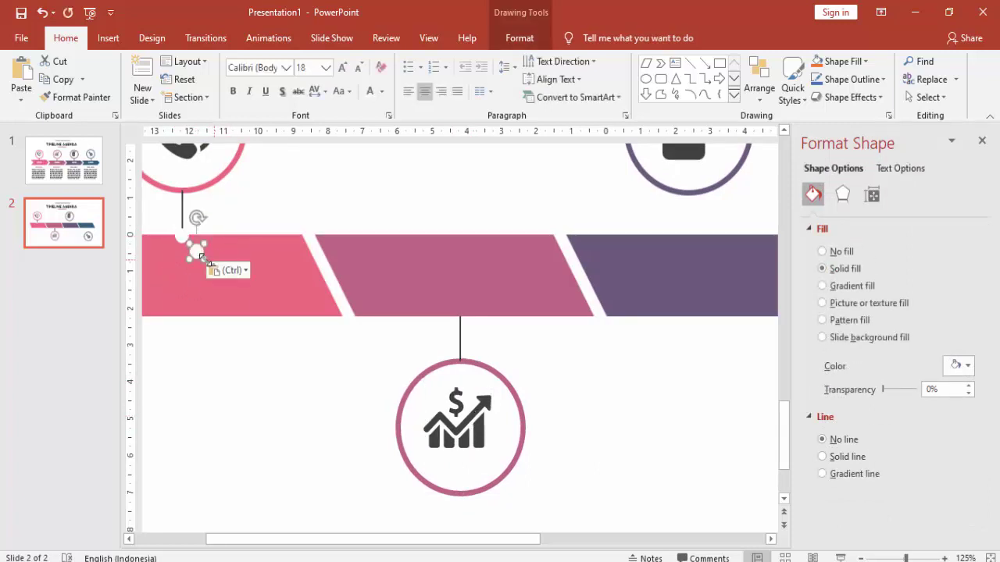
left_click_drag(359, 291, 458, 316)
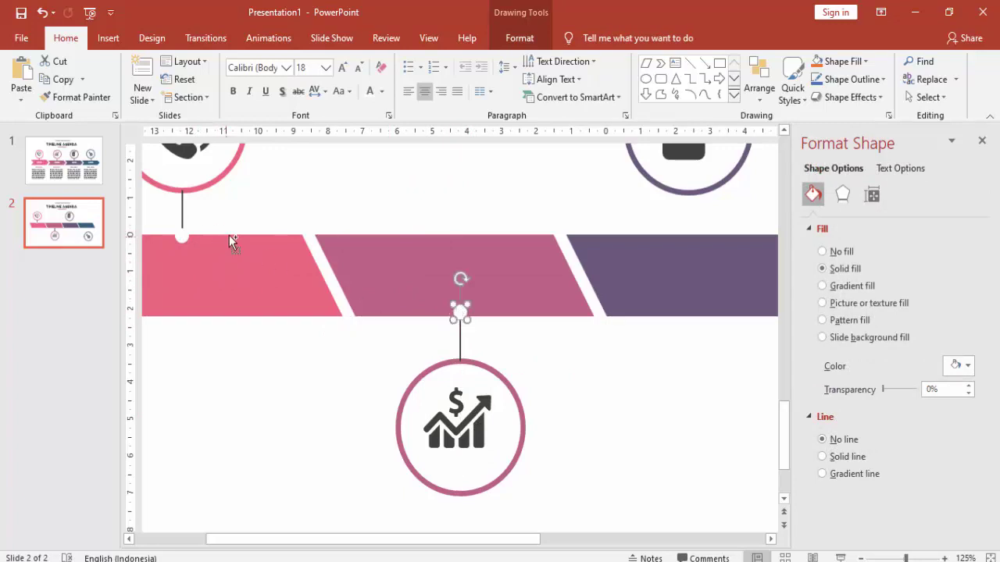
mouse_move(184, 234)
left_mouse_down("ctrl")
mouse_move(200, 247)
mouse_move(698, 239)
left_mouse_up("ctrl")
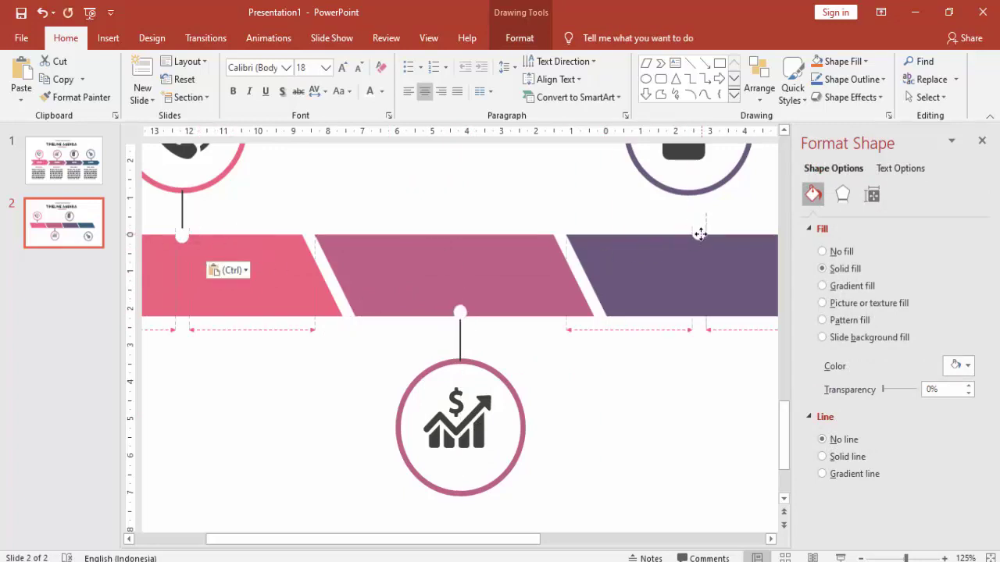
left_click_drag(698, 240, 696, 241)
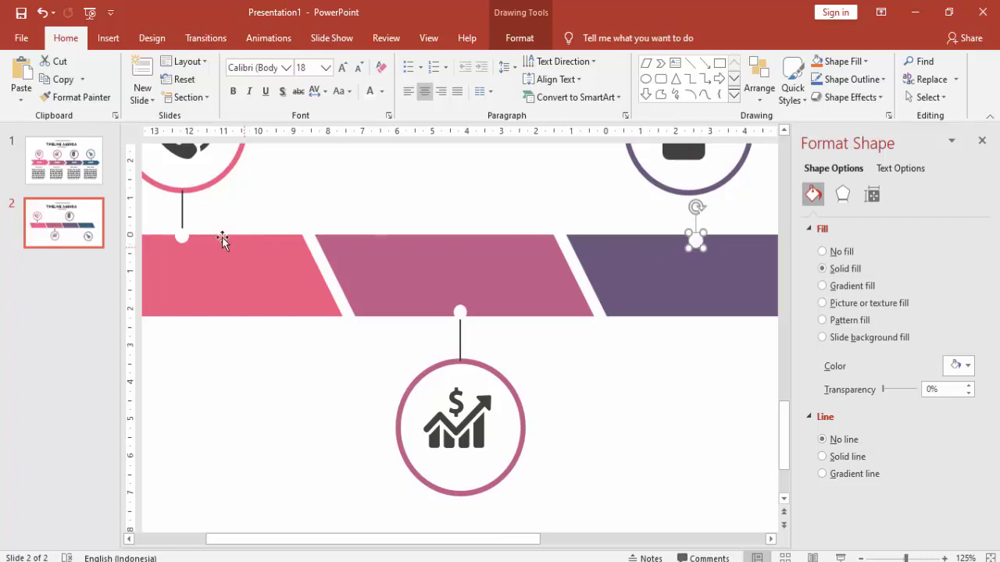
left_click(183, 212)
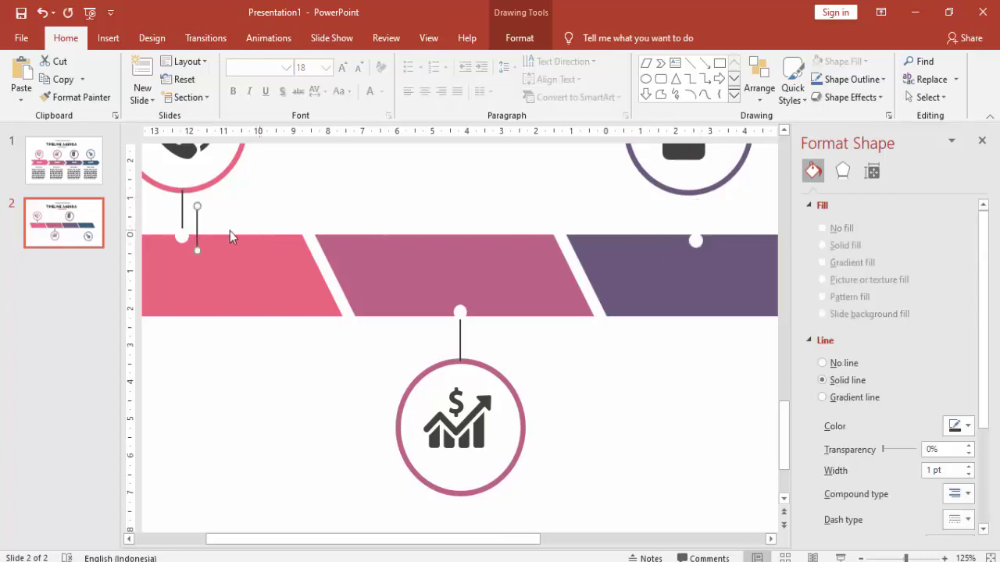
left_click_drag(185, 212, 697, 197)
Centre the tag icon in its circle and reposition the tag circle's connector line
scroll(736, 219, "down", 5)
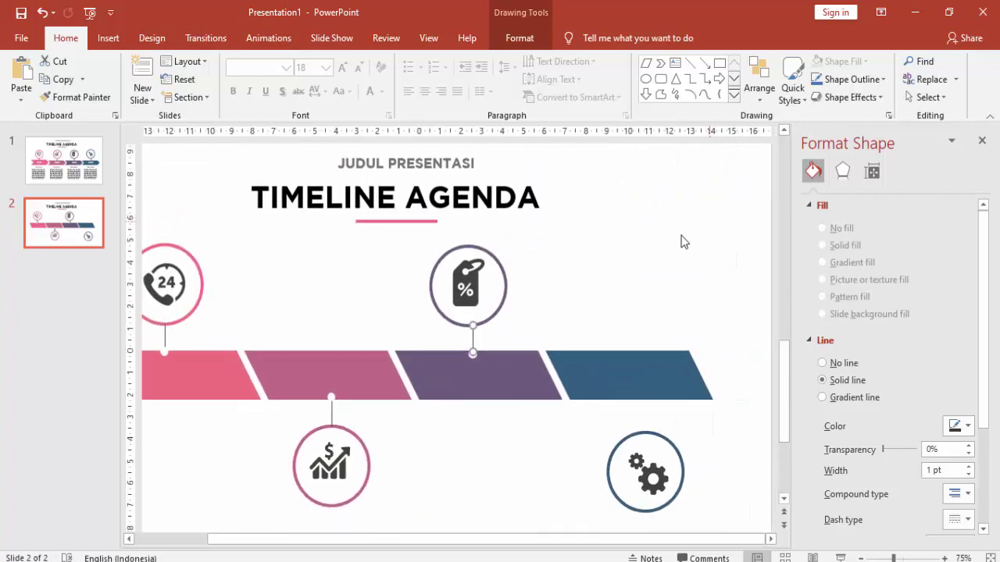
left_click(594, 309)
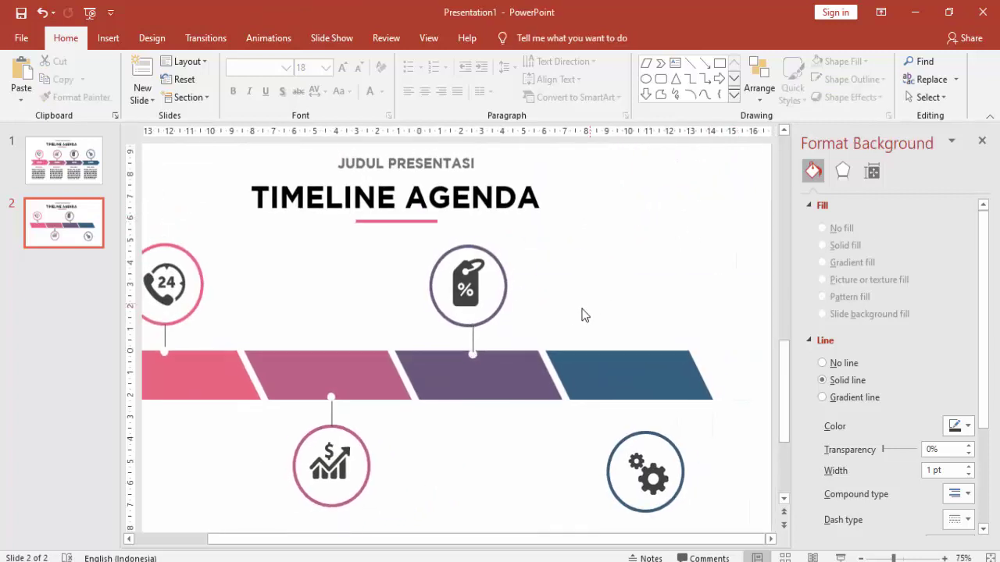
left_click(496, 322)
left_click(482, 292)
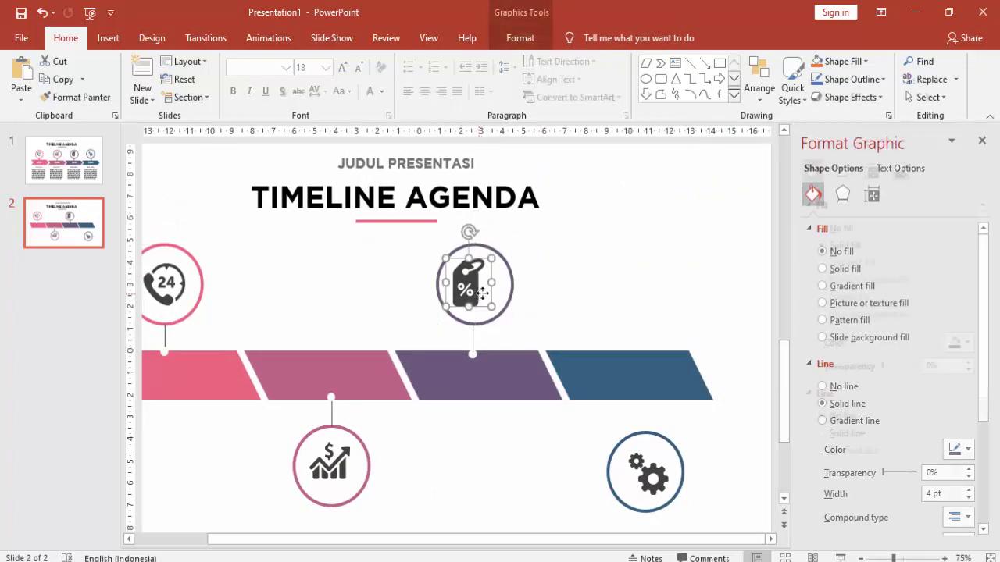
left_click_drag(482, 293, 486, 294)
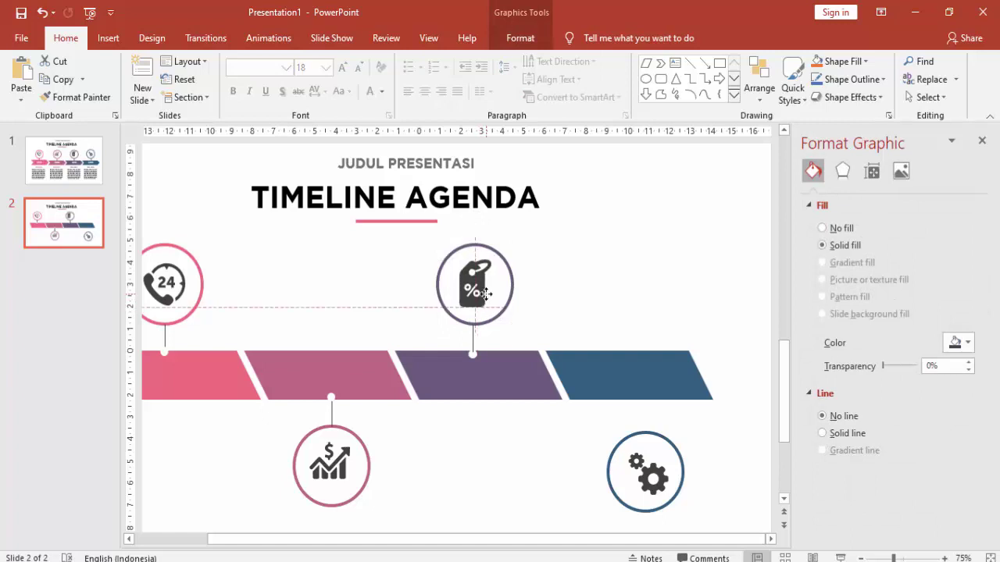
left_click(581, 297)
left_click(472, 352)
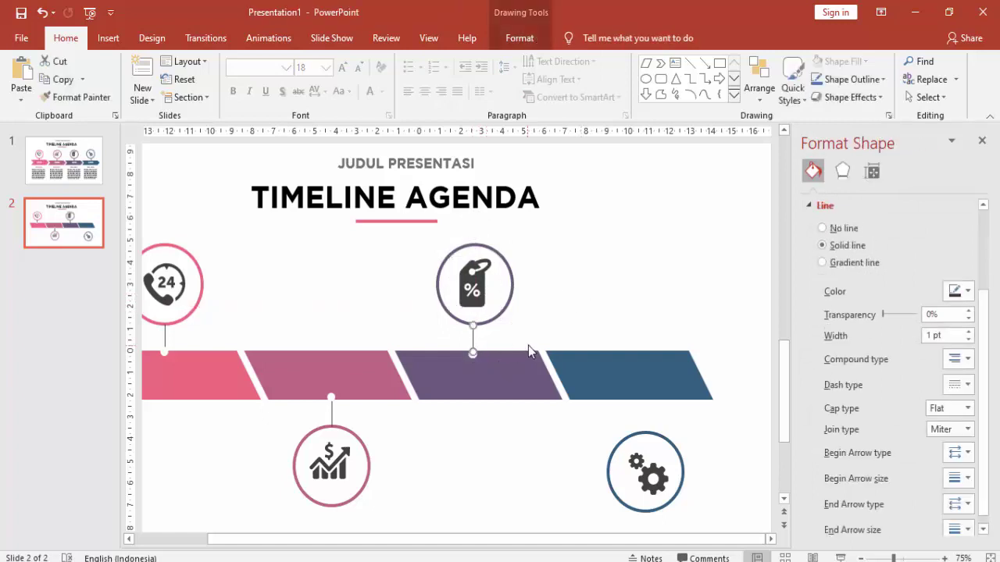
left_click_drag(467, 337, 631, 406)
Move the gear circle under its line and centre the gear icon inside it
left_click_drag(661, 438, 643, 466)
scroll(680, 469, "up", 5)
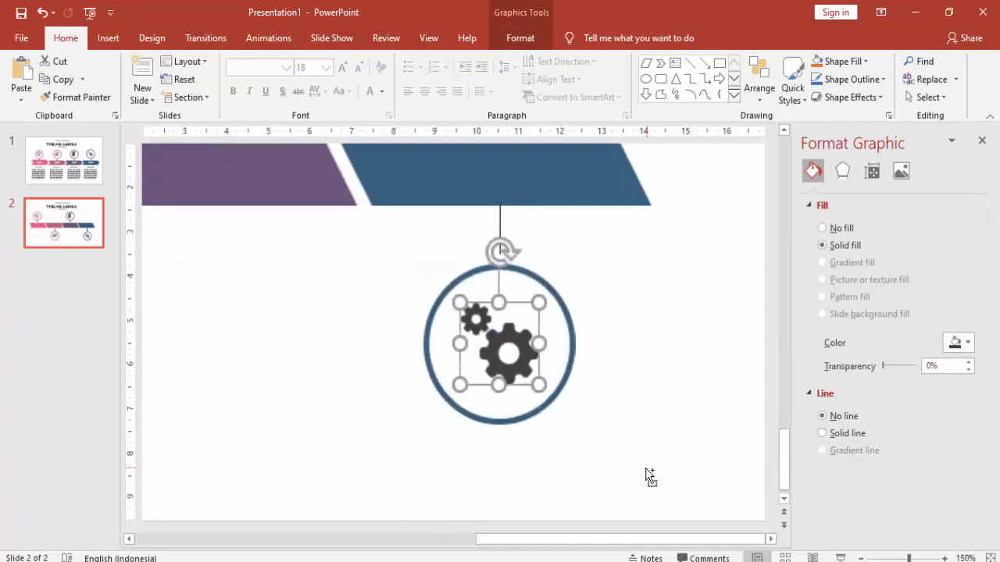
left_click_drag(505, 346, 507, 345)
left_click(511, 258)
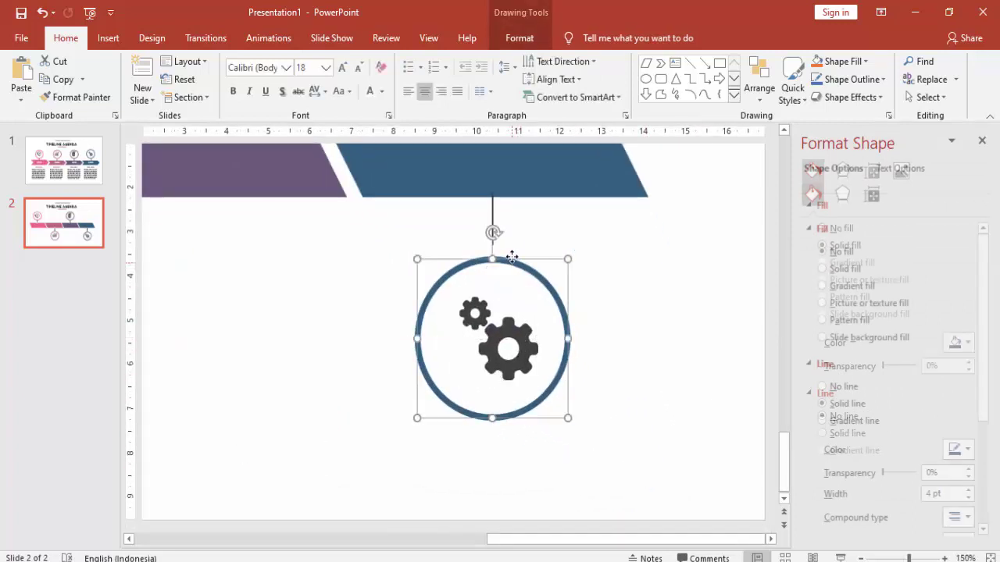
left_click_drag(511, 258, 511, 246)
left_click(518, 322)
left_click_drag(518, 322, 518, 316)
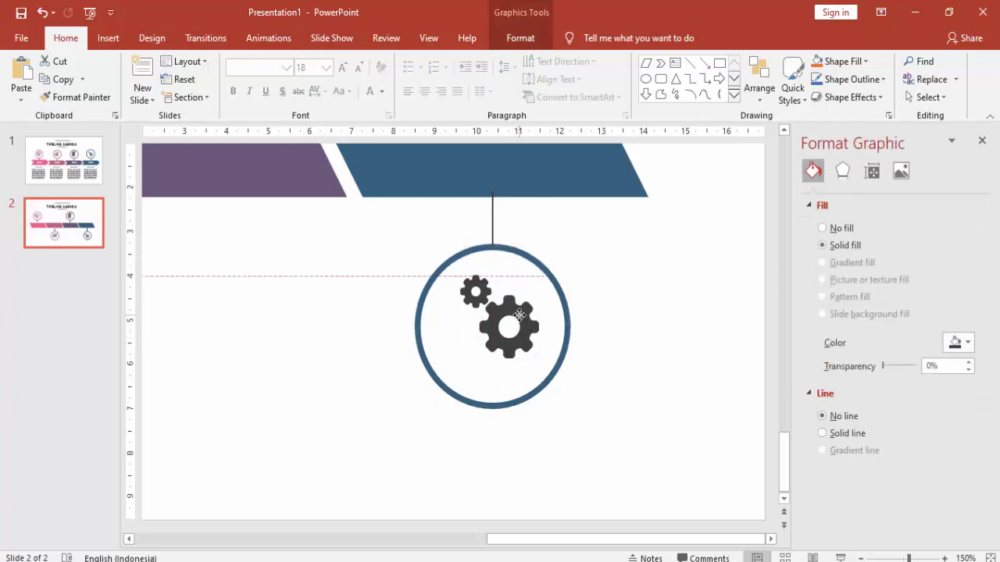
scroll(539, 297, "down", 5)
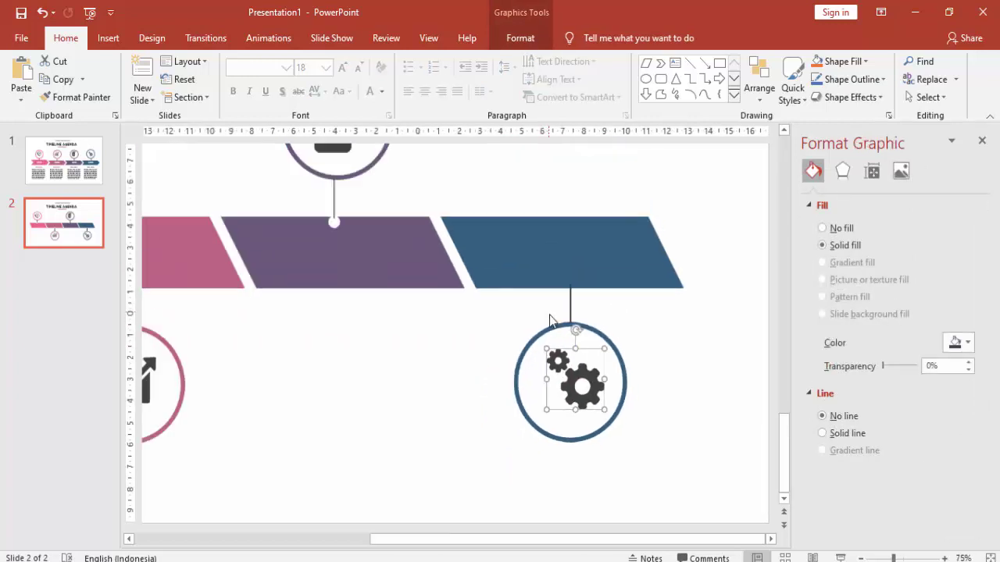
left_click(553, 271)
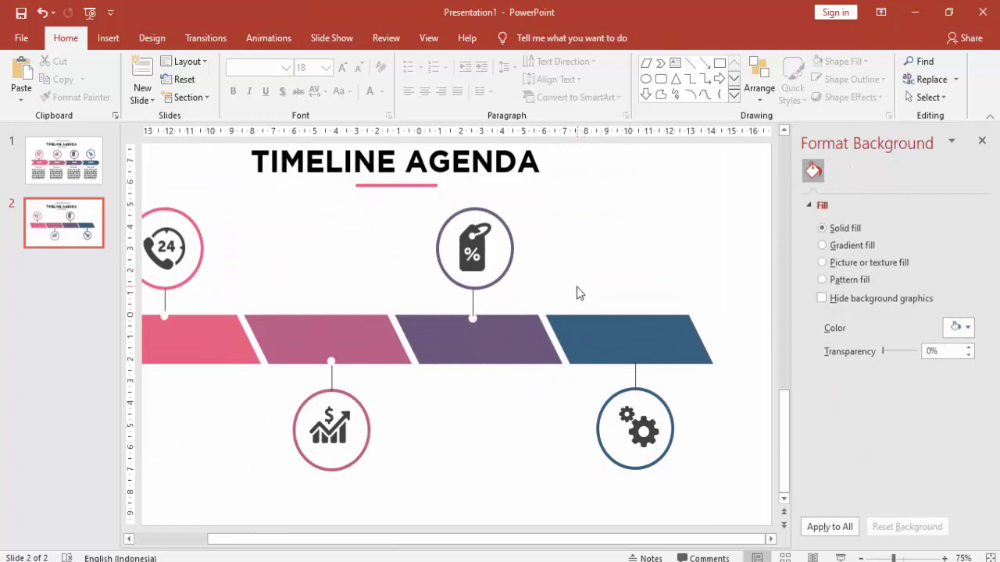
Copy the white dot onto the gear circle's connector line
left_click(472, 316)
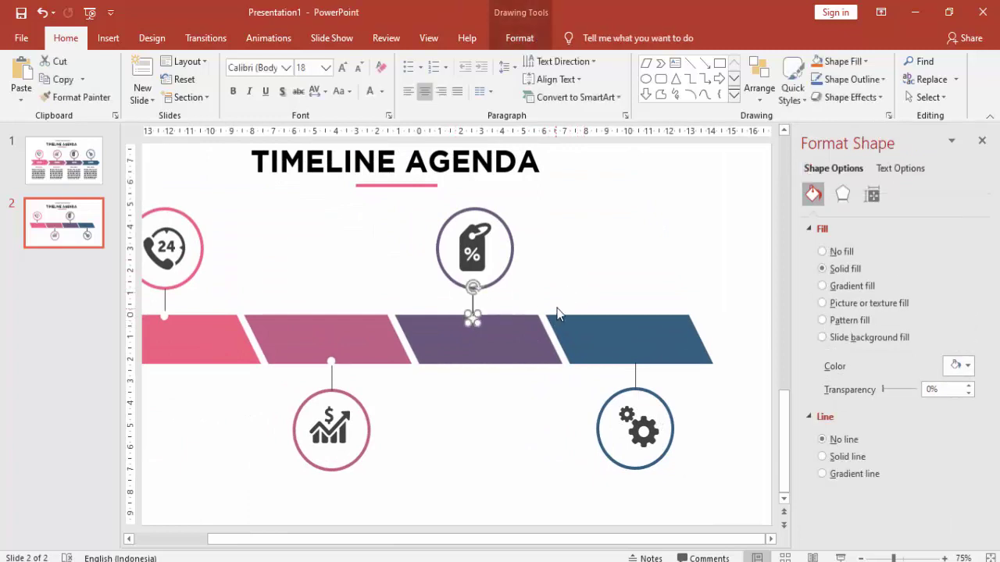
key("ctrl+c")
key("ctrl+v")
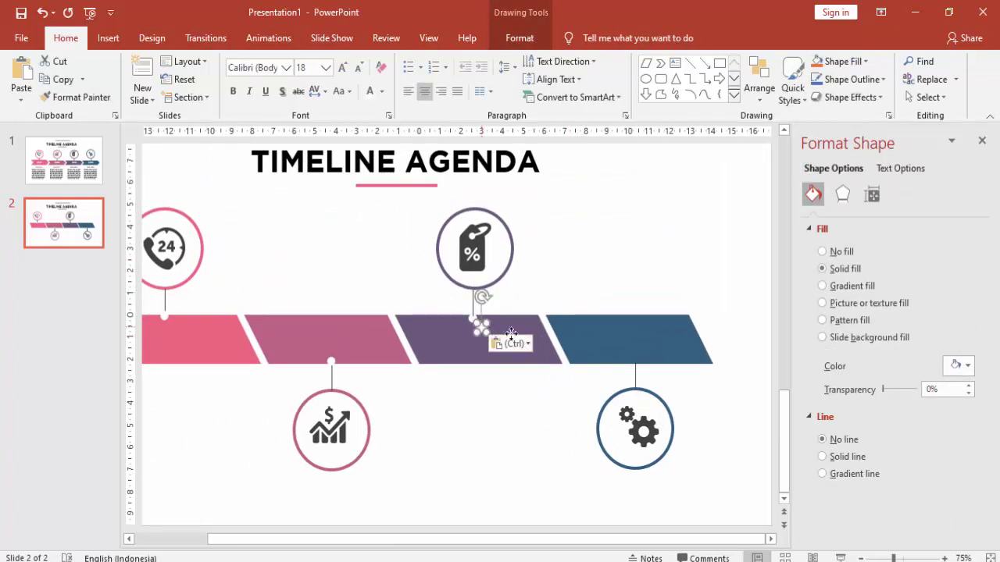
left_click_drag(481, 326, 636, 361)
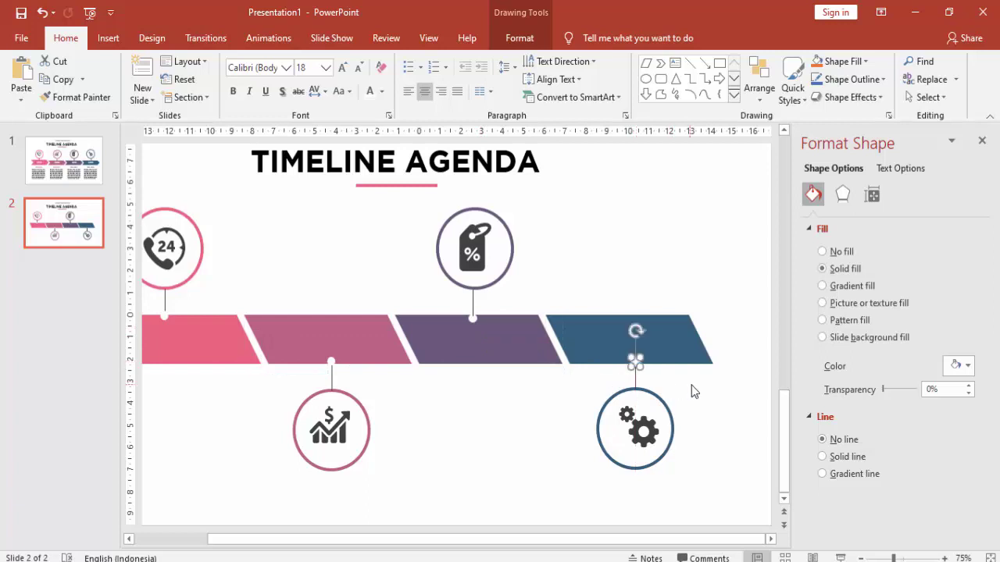
left_click(558, 384)
scroll(474, 381, "down", 3, "ctrl")
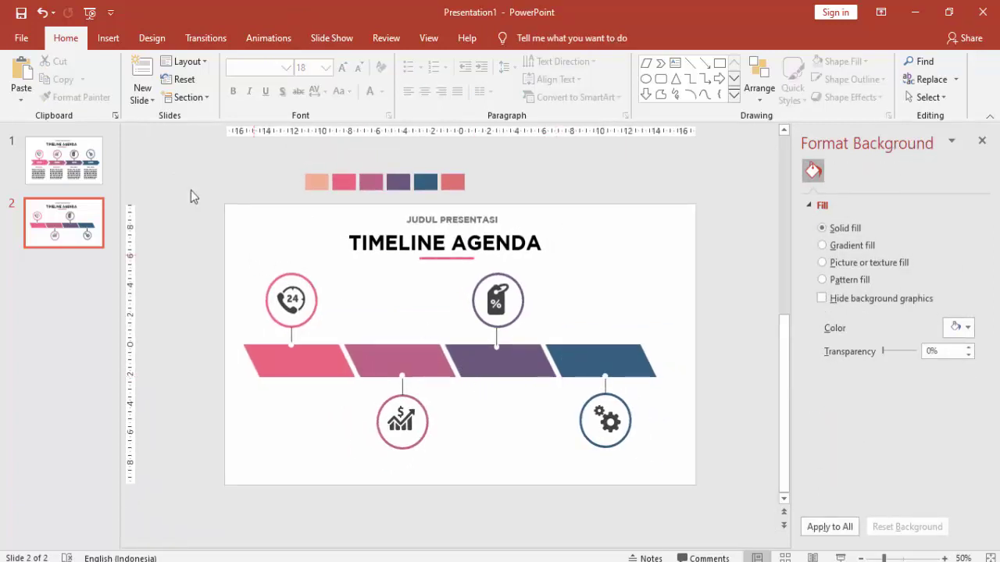
Bring slide 1's Sub Judul heading and paragraph to slide 2, placing copies below and above the band
left_click(95, 181)
left_click(317, 383)
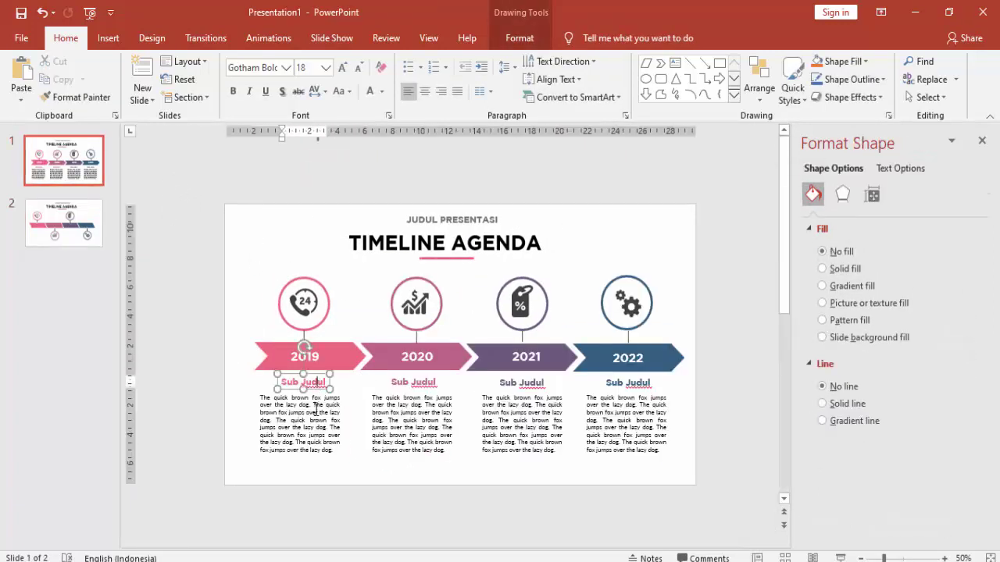
left_click(316, 407, "shift")
left_click(97, 240)
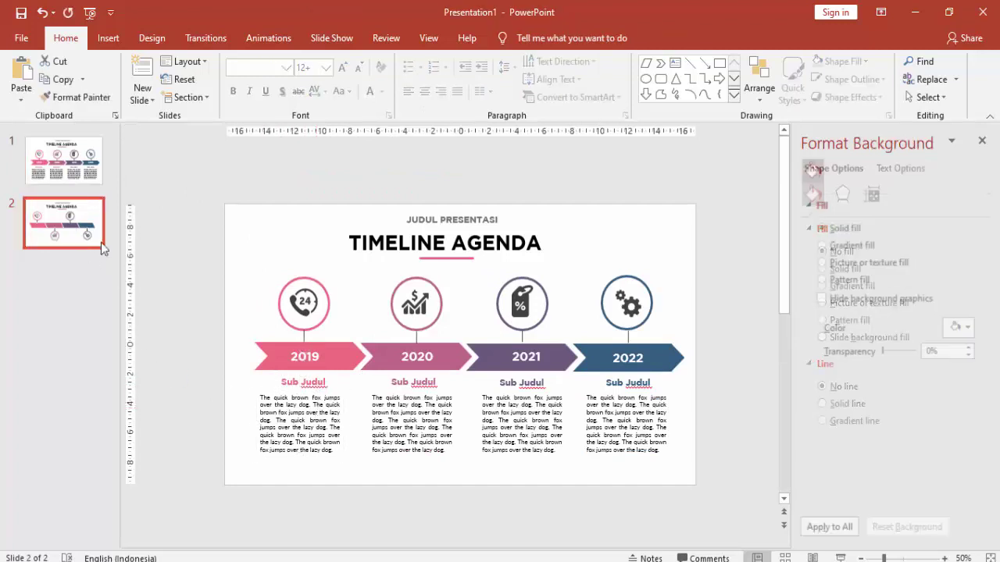
key("ctrl+v")
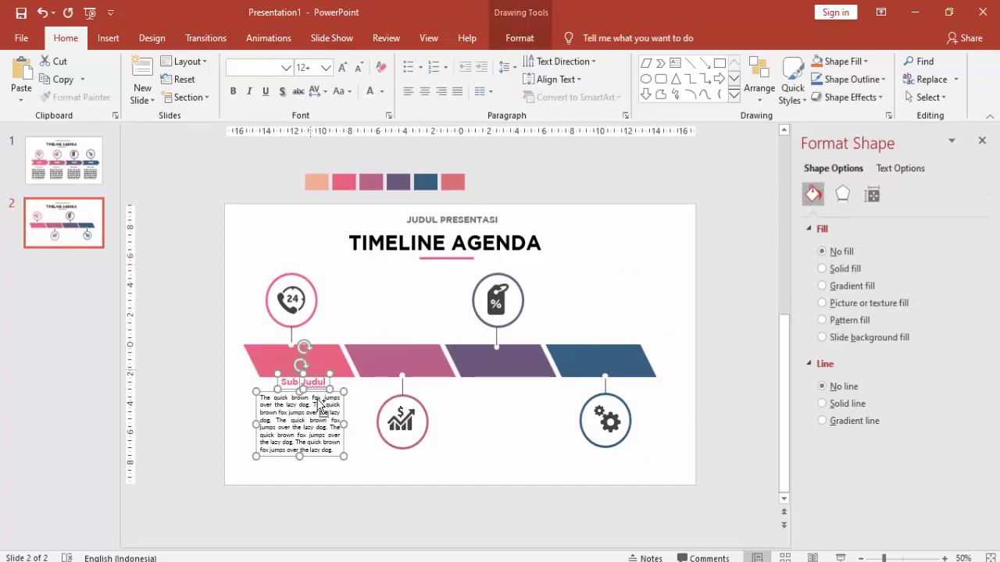
left_click_drag(312, 394, 310, 405)
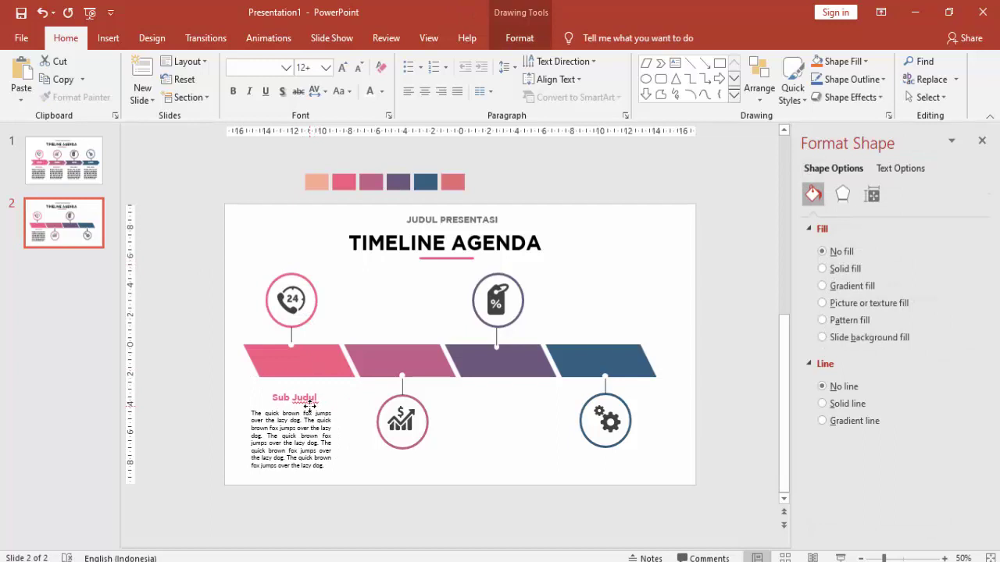
key("ctrl+v")
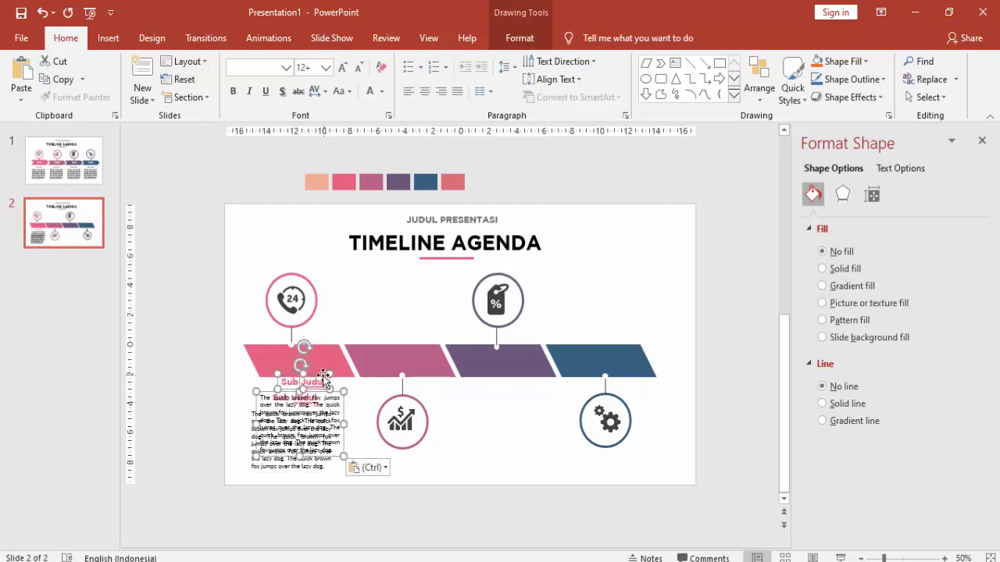
left_click_drag(314, 388, 418, 260)
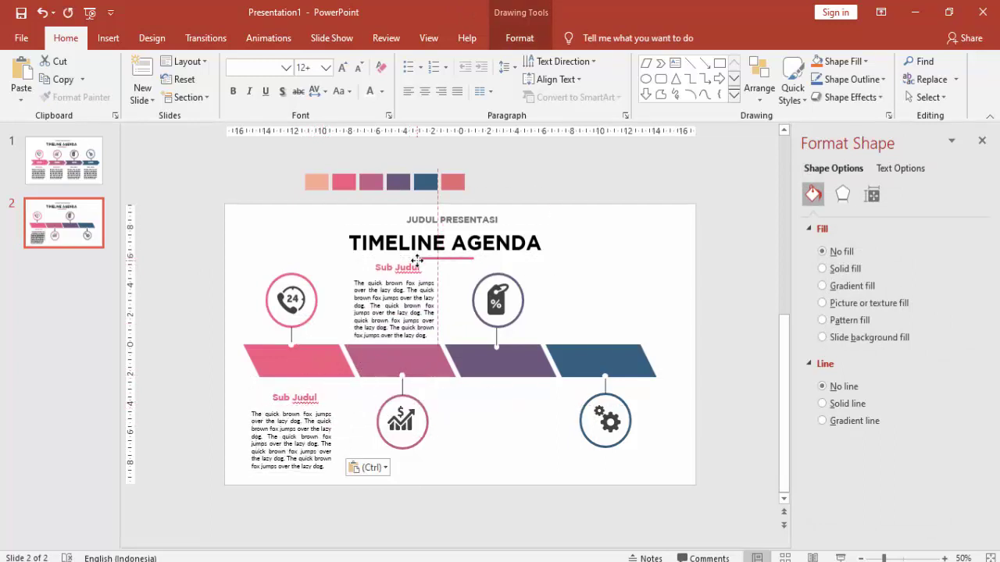
left_click(456, 283)
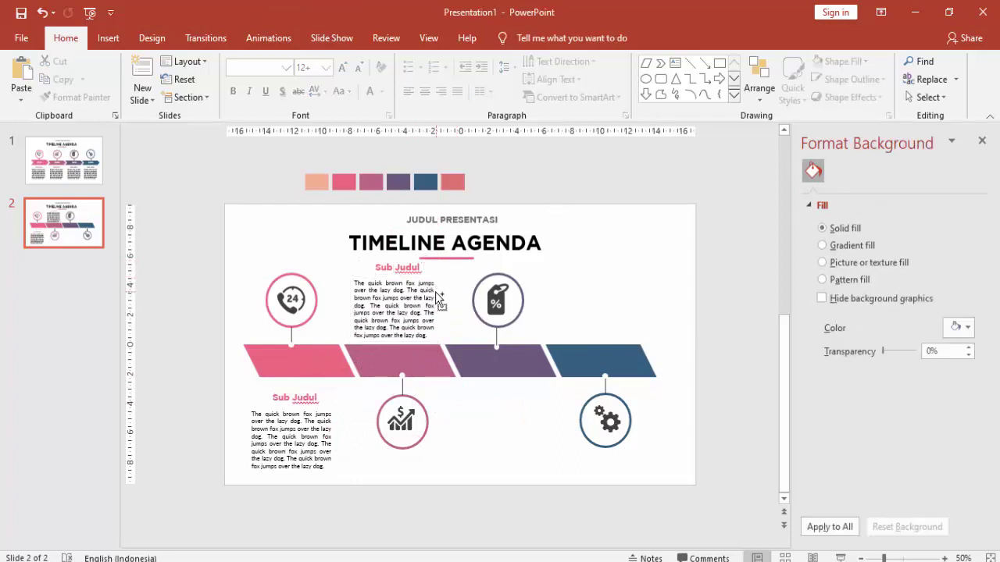
Place two more Sub Judul blocks: below by the chart circle and above right of the tag circle
key("ctrl+v")
left_click_drag(327, 394, 531, 413)
key("ctrl+v")
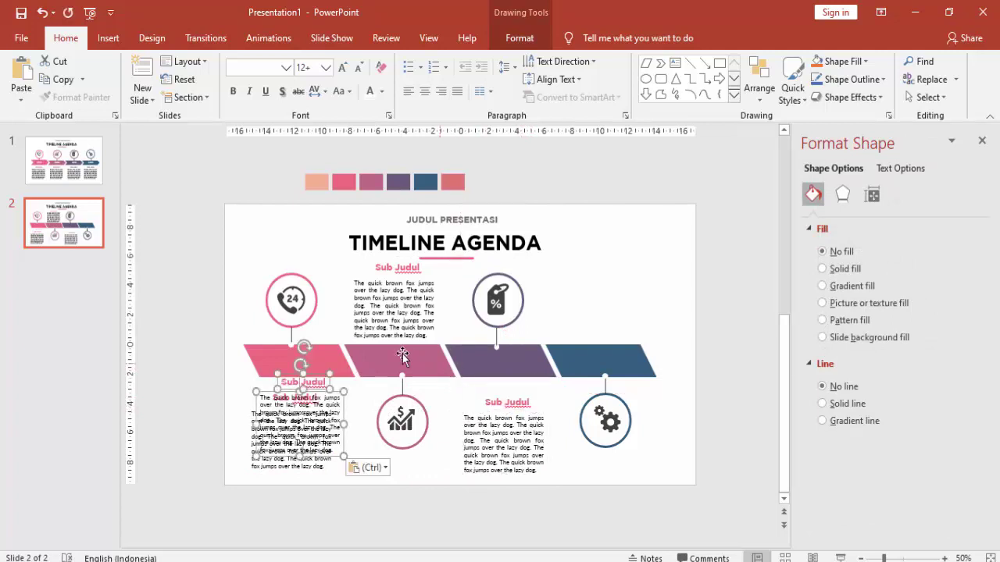
left_click_drag(319, 392, 619, 283)
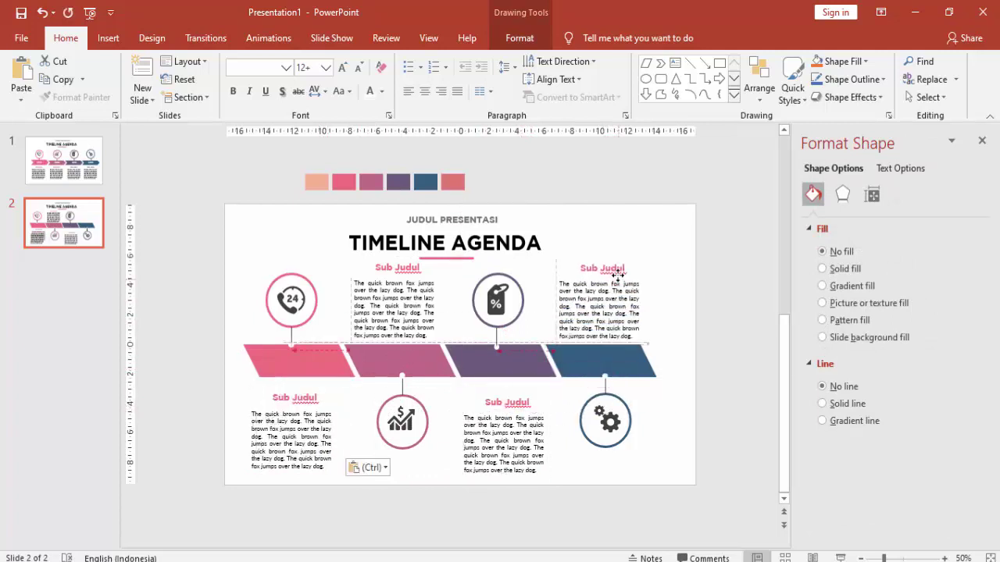
left_click(446, 269)
Colour the Sub Judul headings pink (upper-middle), purple (lower-middle) and dark blue (upper-right)
left_click(397, 267)
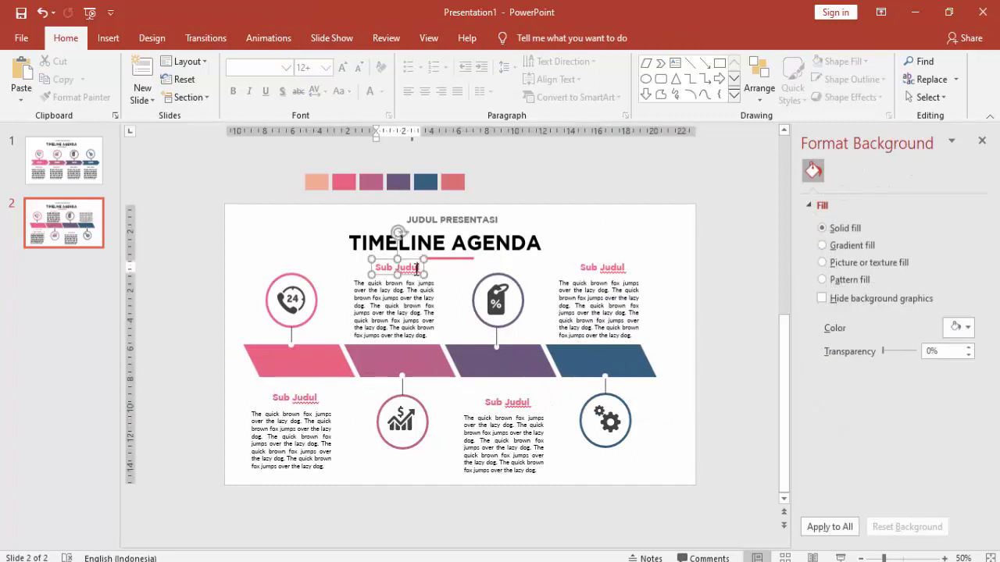
left_click(386, 93)
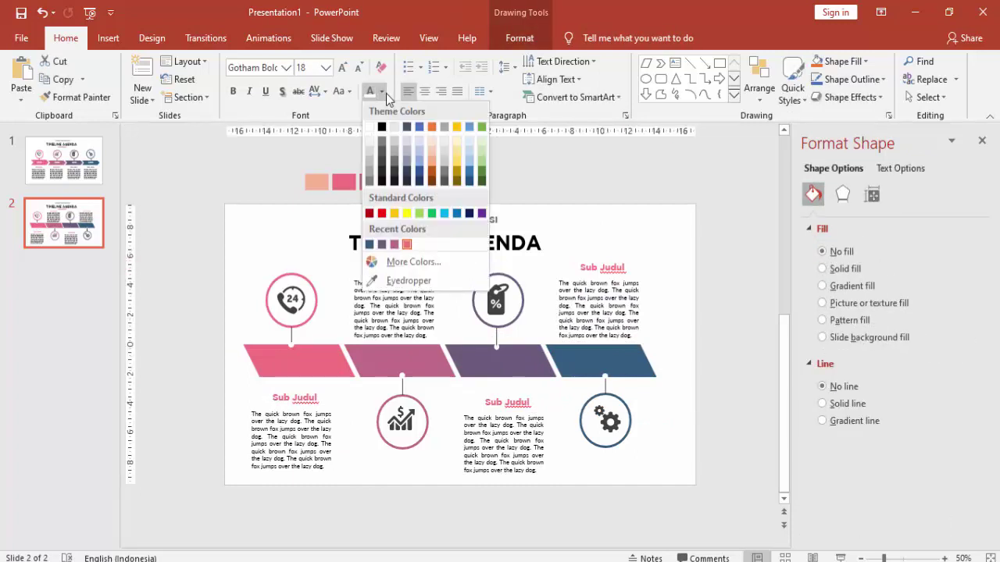
left_click(393, 244)
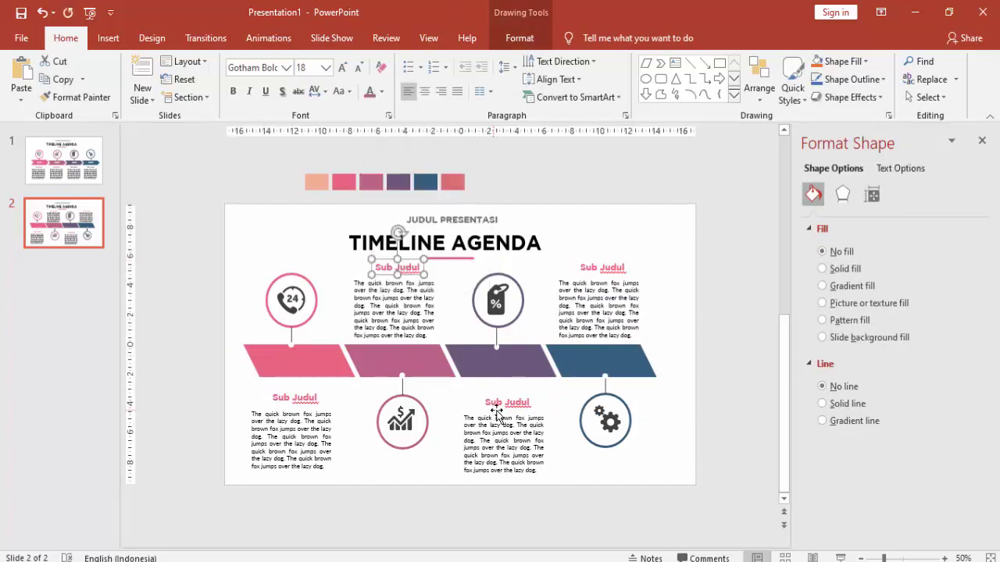
left_click(501, 403)
left_click(382, 92)
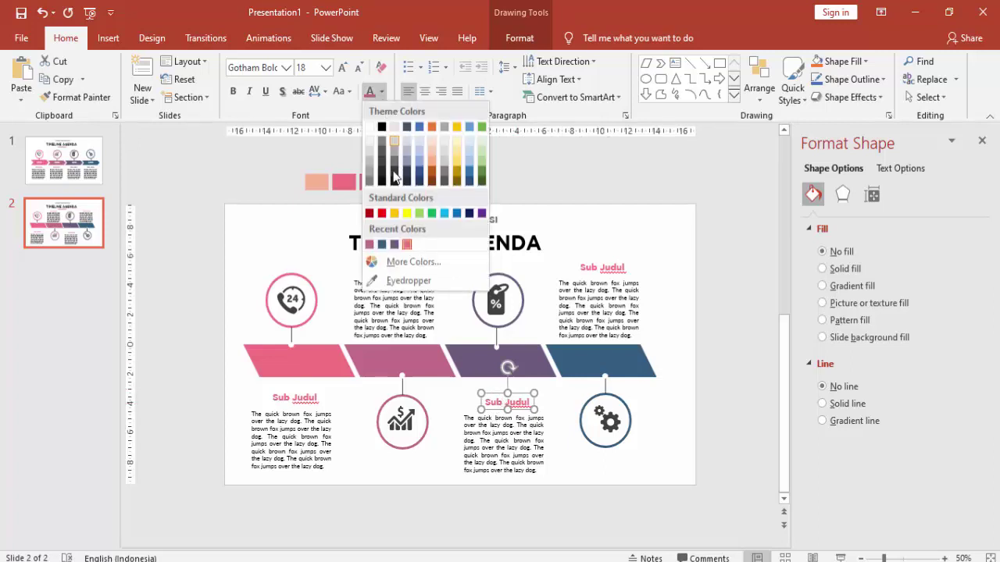
left_click(393, 242)
left_click(591, 267)
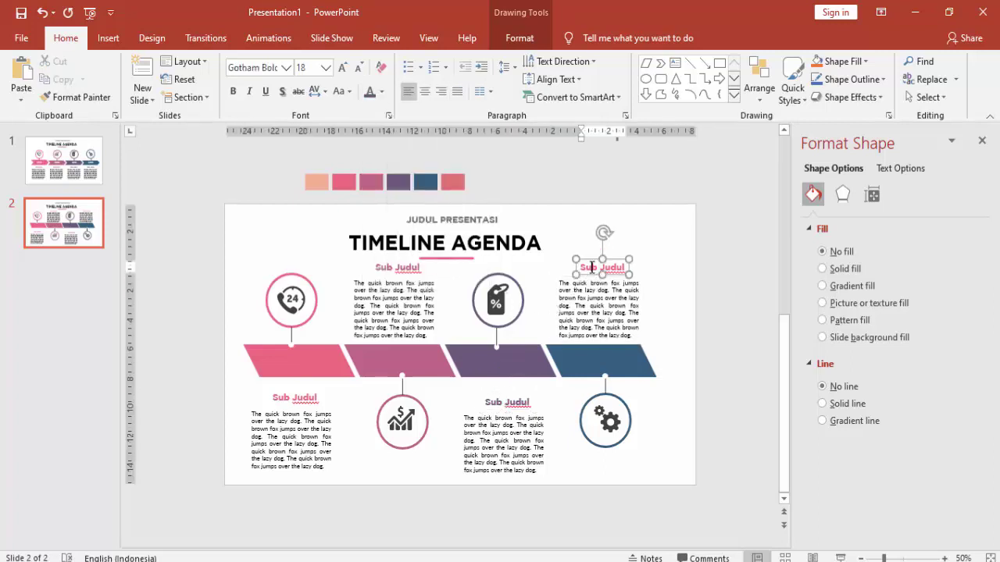
left_click(591, 264)
left_click(382, 92)
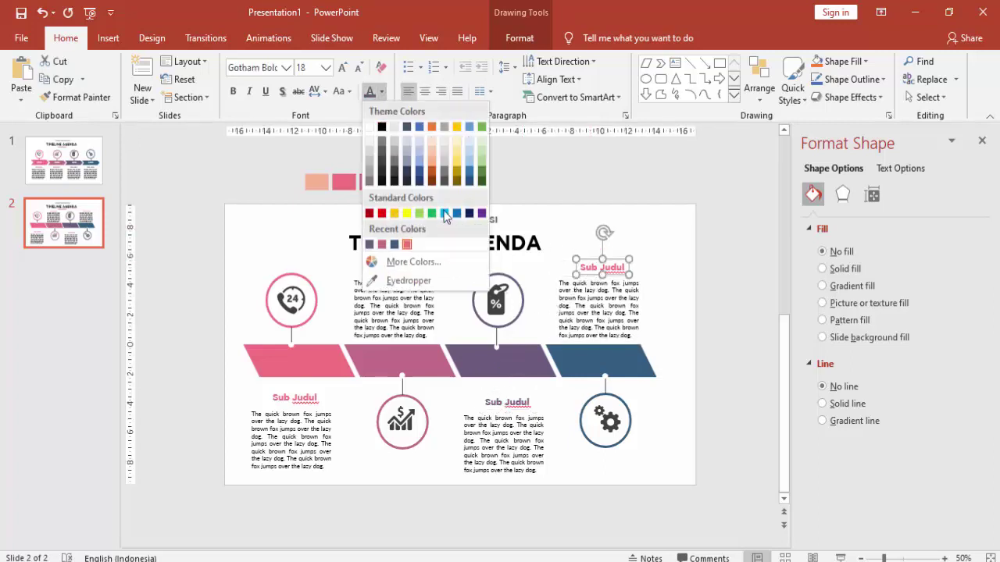
left_click(394, 245)
left_click(582, 448)
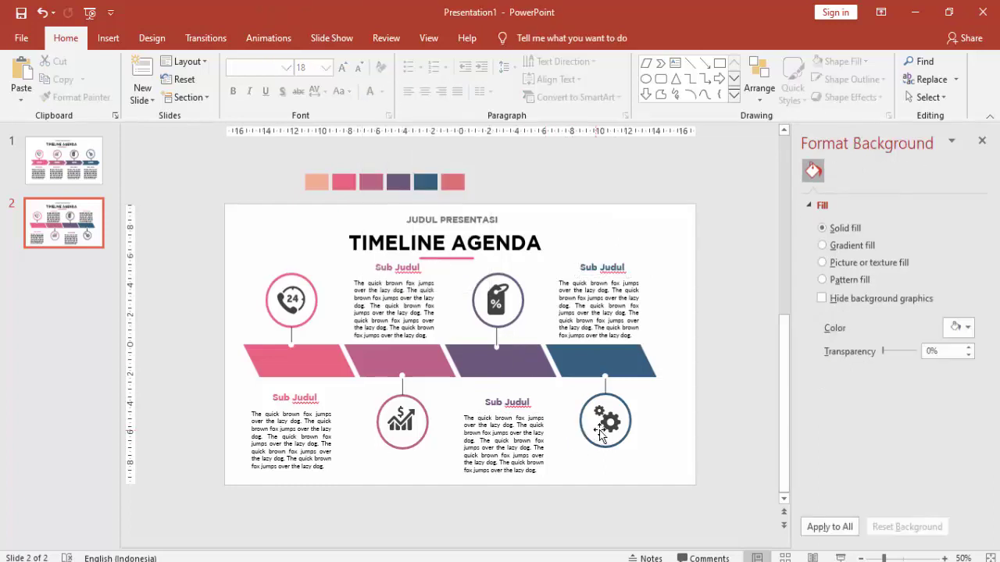
Inspect the TIMELINE AGENDA title, JUDUL PRESENTASI subtitle and the pink line beneath them
left_click(447, 258)
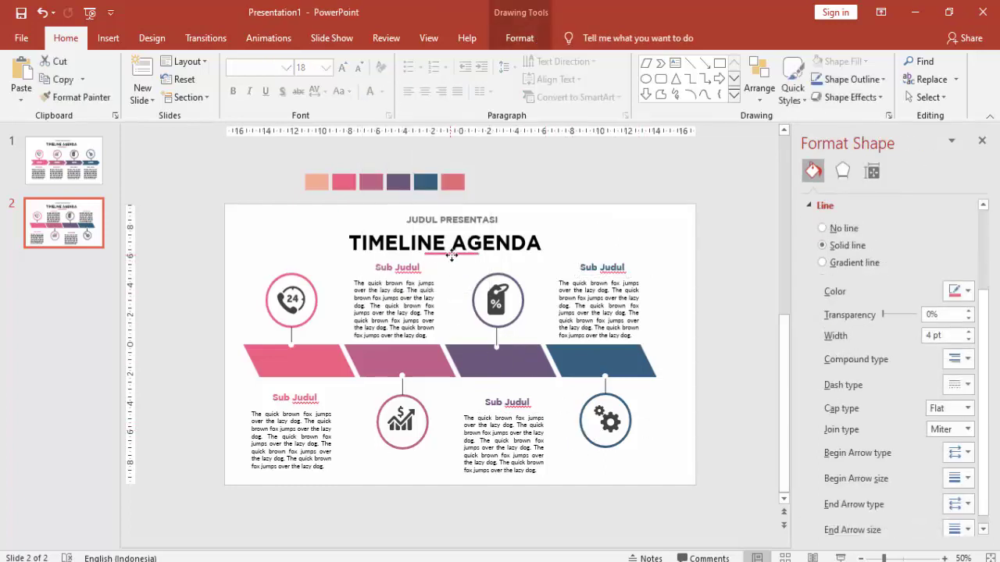
left_click(509, 243)
left_click(475, 219)
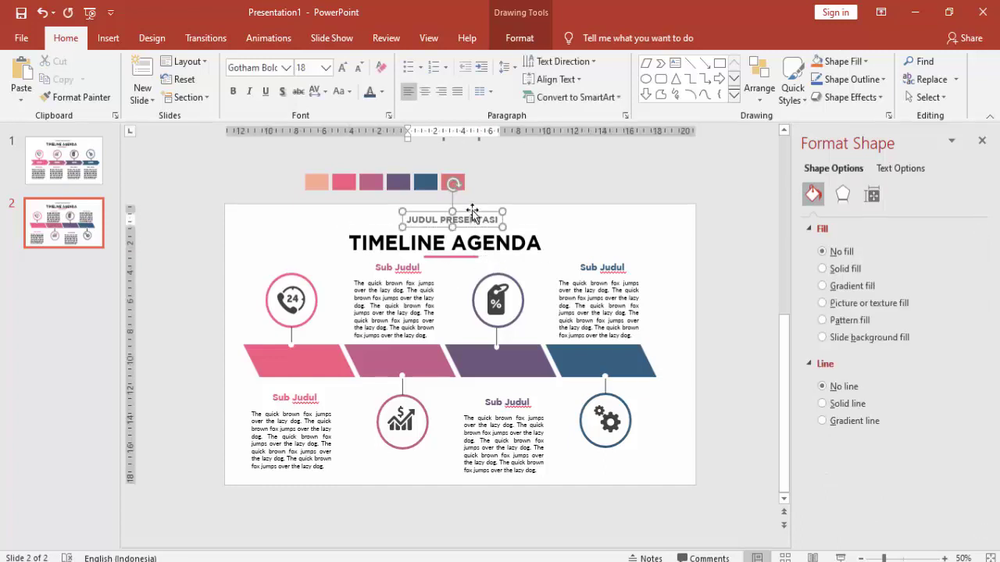
left_click(482, 242)
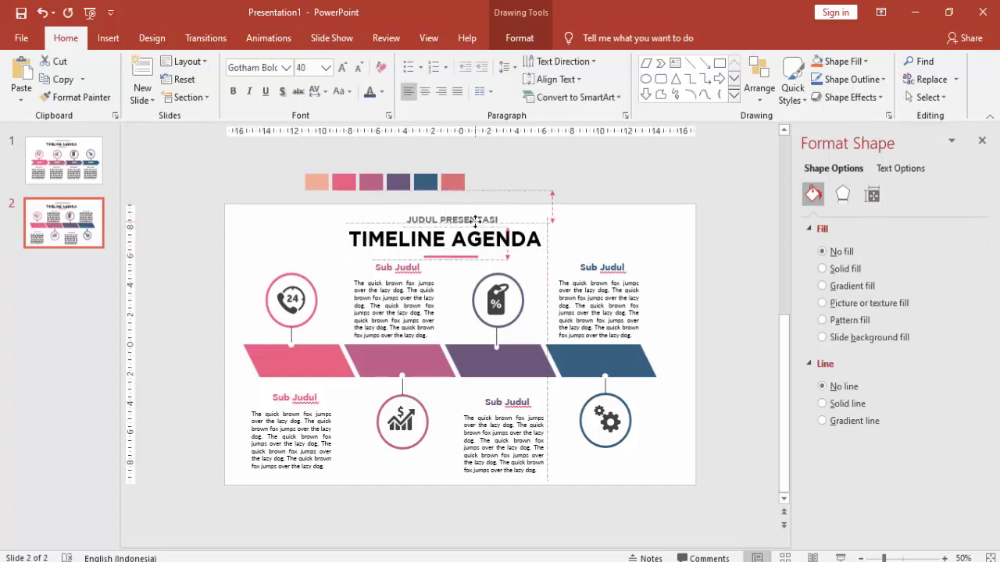
left_click(633, 224)
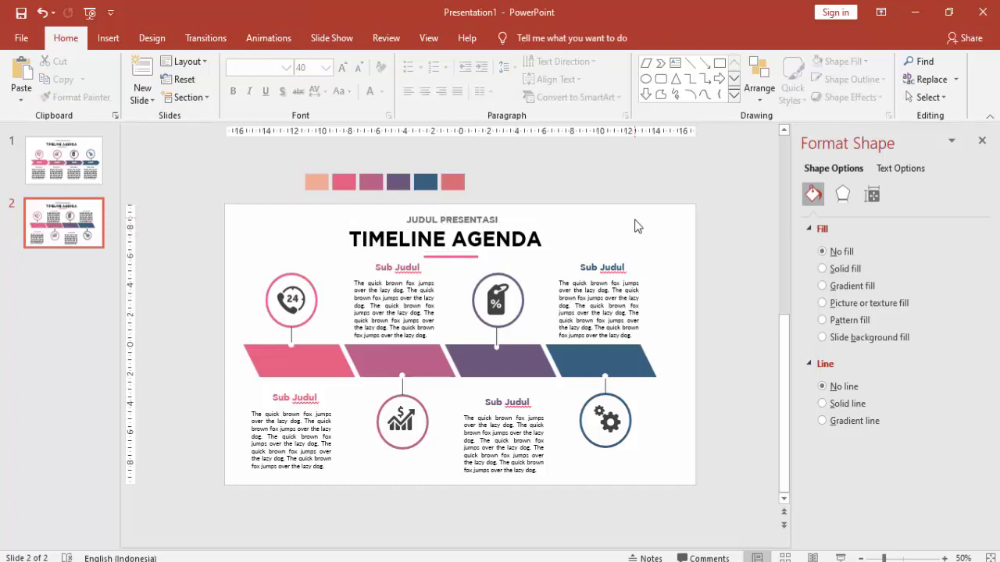
left_click(461, 255)
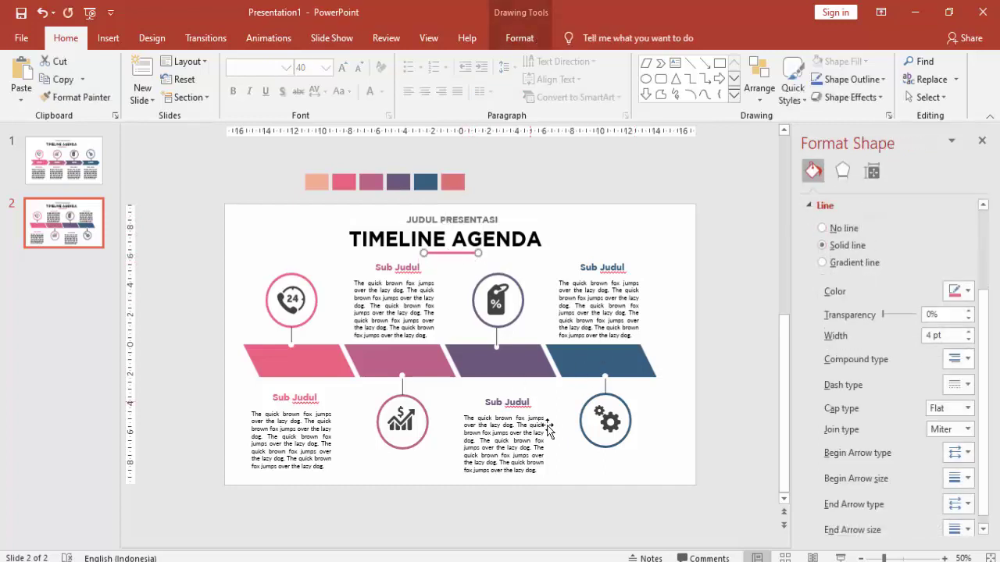
left_click(579, 470)
left_click(840, 558)
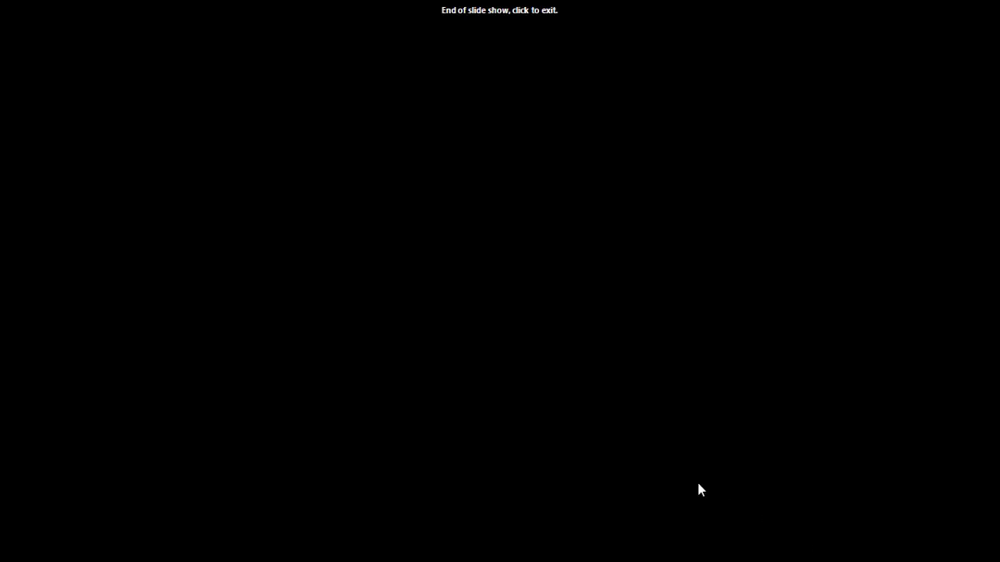
left_click(809, 536)
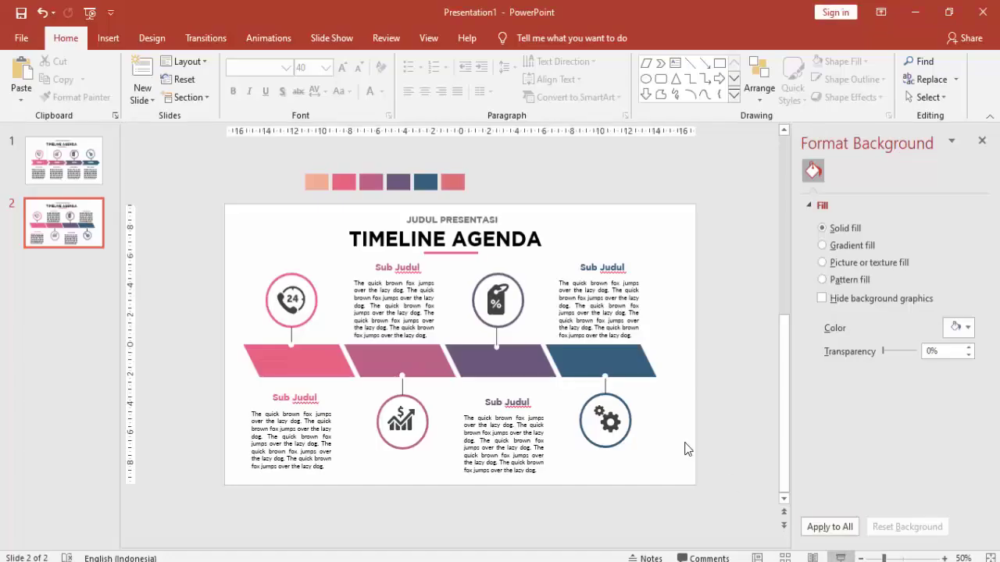
key("shift+F5")
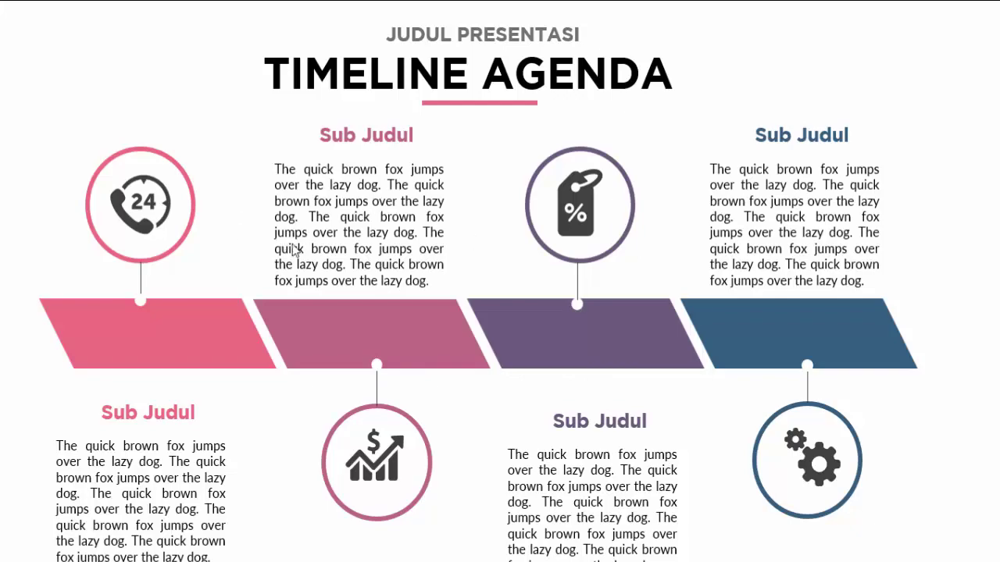
key("Escape")
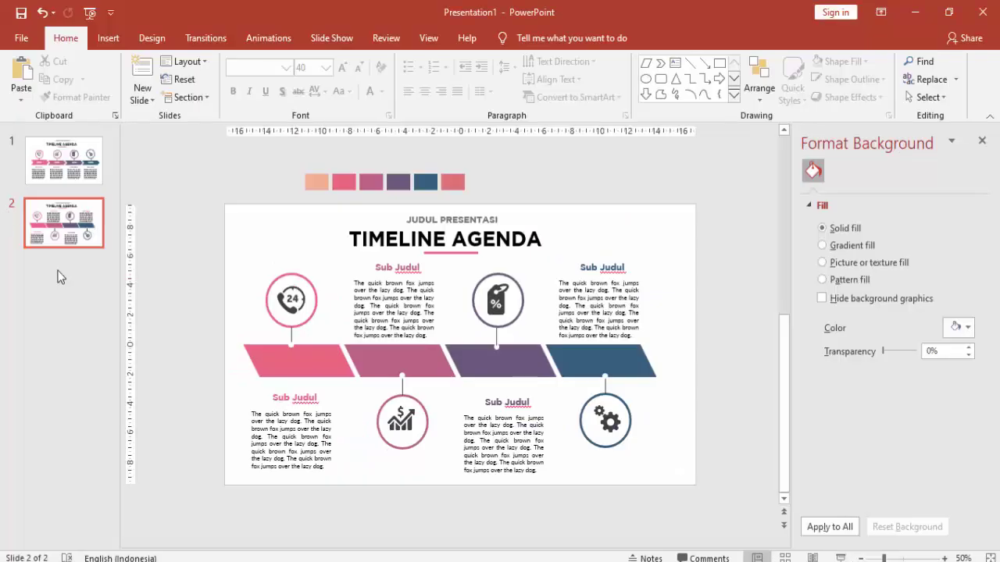
right_click(61, 276)
Insert a new slide 3 and delete its title and body placeholders
left_click(82, 321)
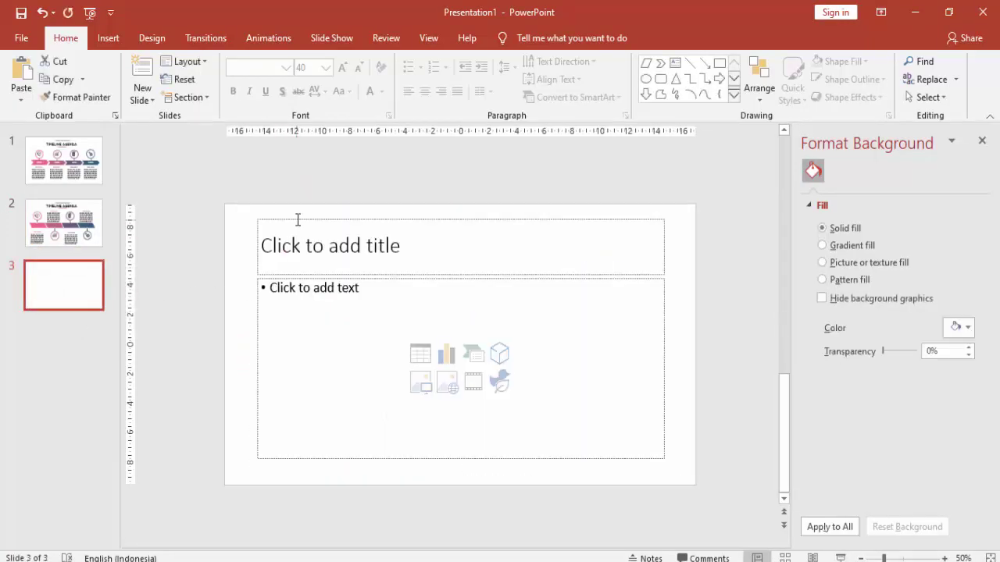
left_click(297, 219)
key("Delete")
left_click_drag(313, 274, 336, 281)
key("Delete")
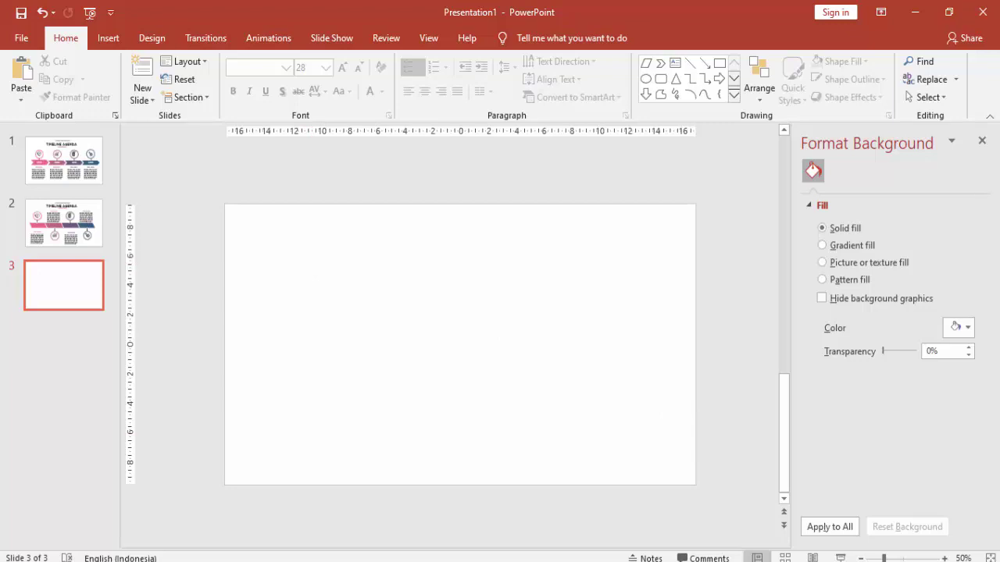
key("Up")
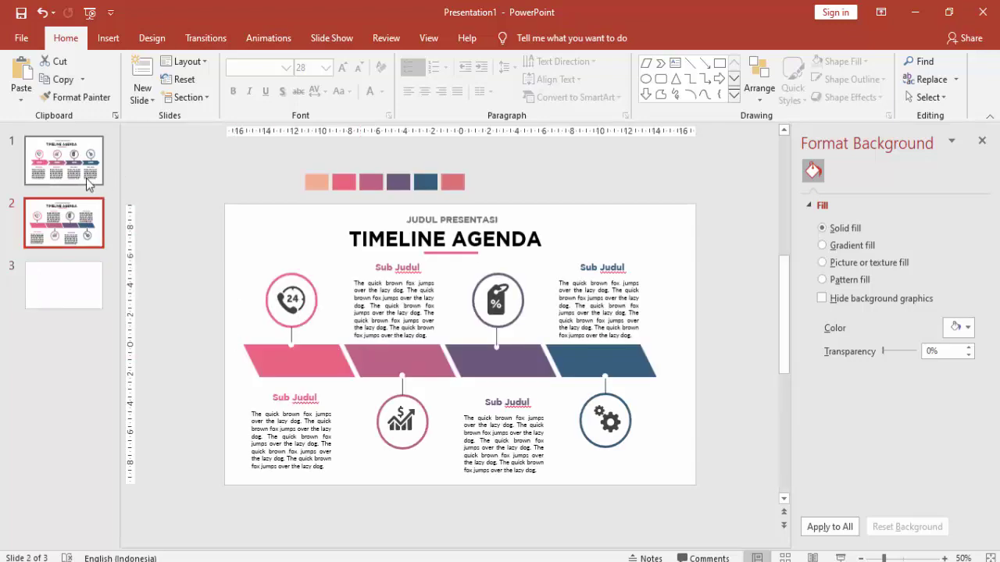
Copy the 2019 year label from slide 1 onto each of slide 2's four chevrons
left_click(89, 181)
left_click(303, 353)
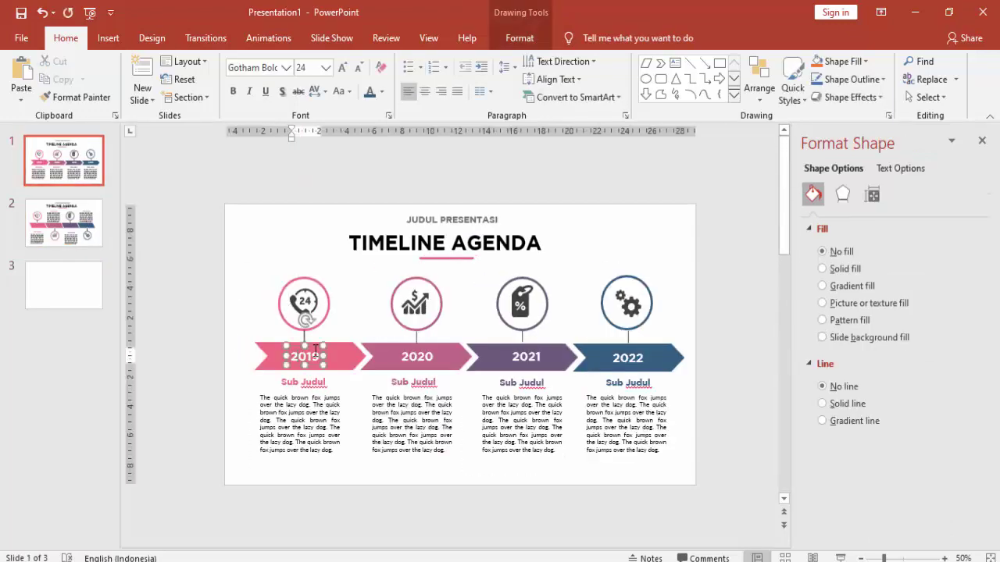
left_click(82, 233)
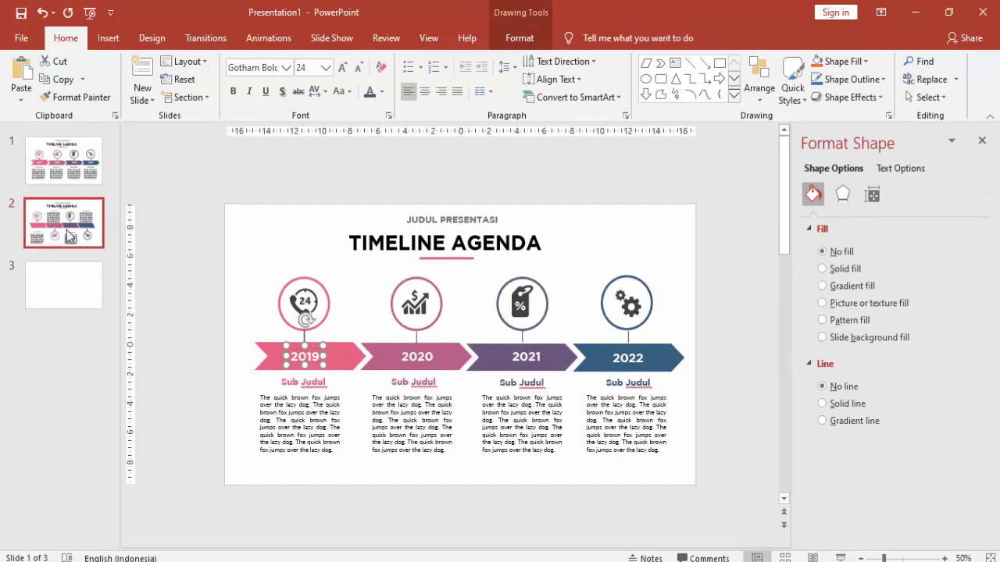
key("ctrl+v")
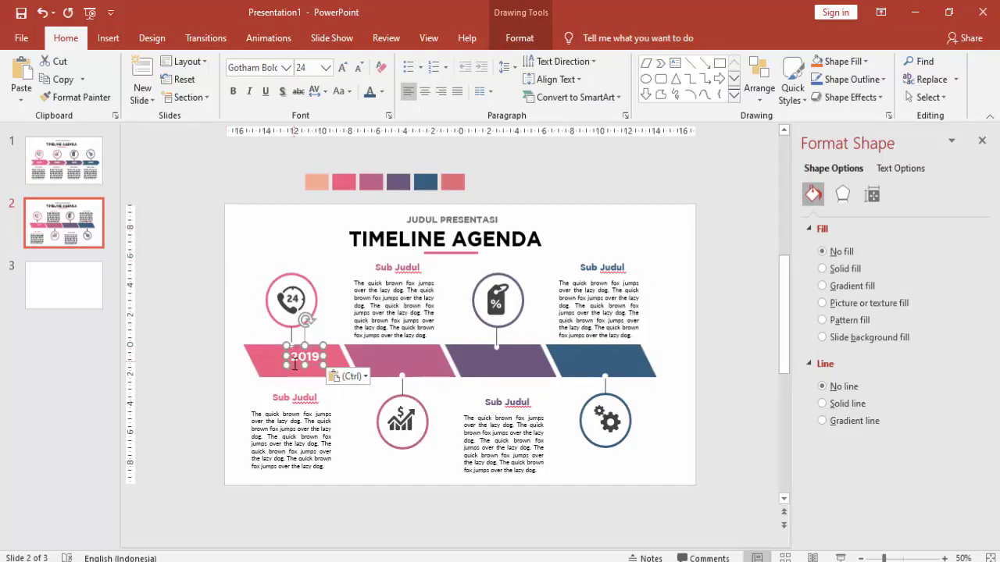
left_click_drag(295, 358, 285, 373)
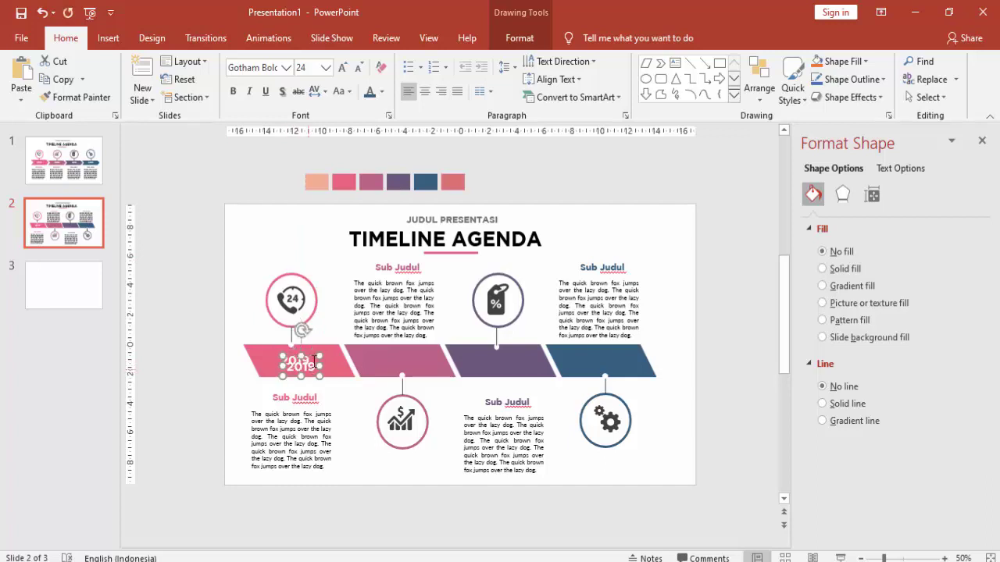
mouse_move(304, 349)
left_mouse_down()
mouse_move(410, 343)
mouse_move(414, 355)
left_mouse_up()
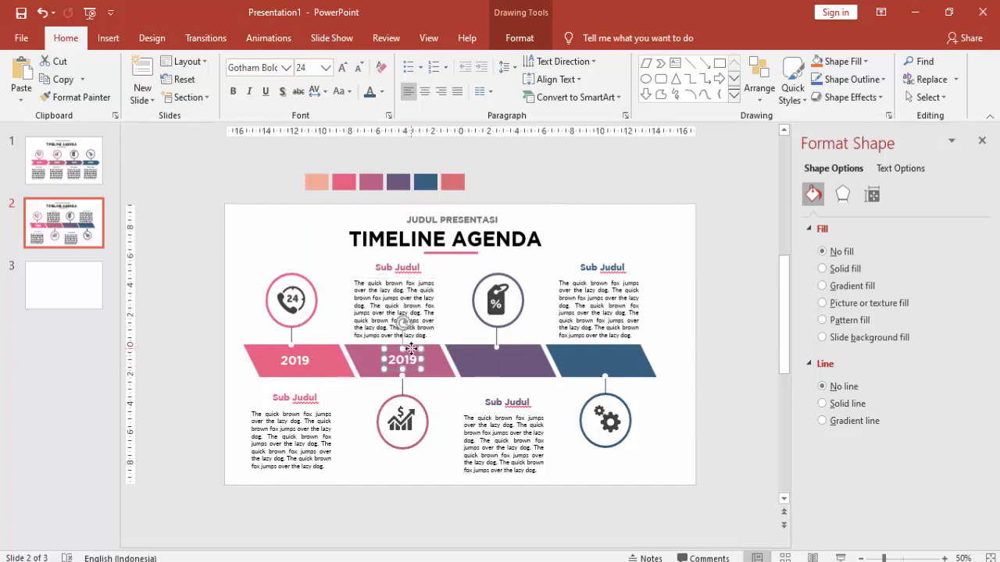
key("ctrl+d")
key("ctrl+d")
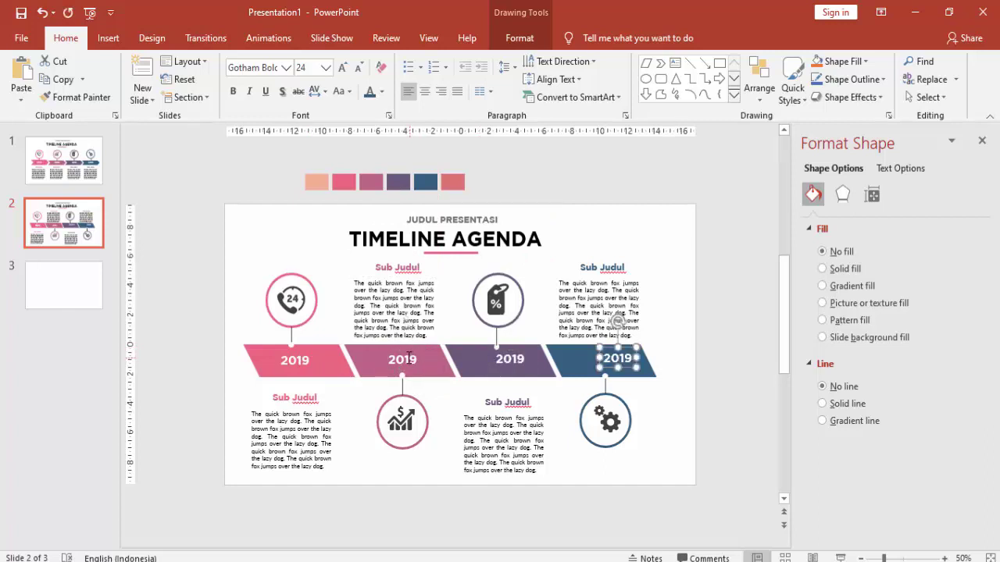
Change the second, third and fourth chevron labels to 2020, 2021 and 2022
left_click(406, 358)
double_click(406, 357)
type("2020")
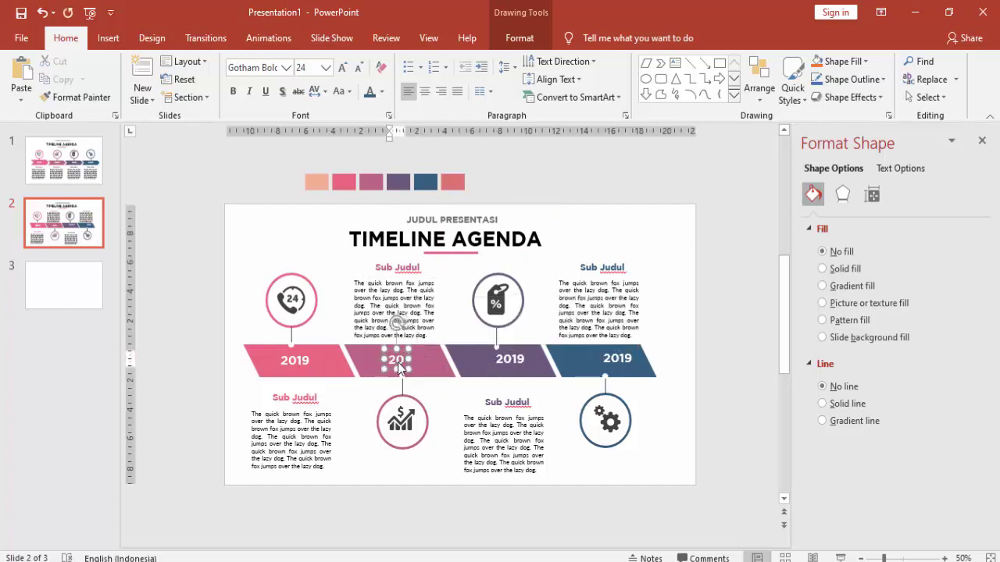
left_click(508, 361)
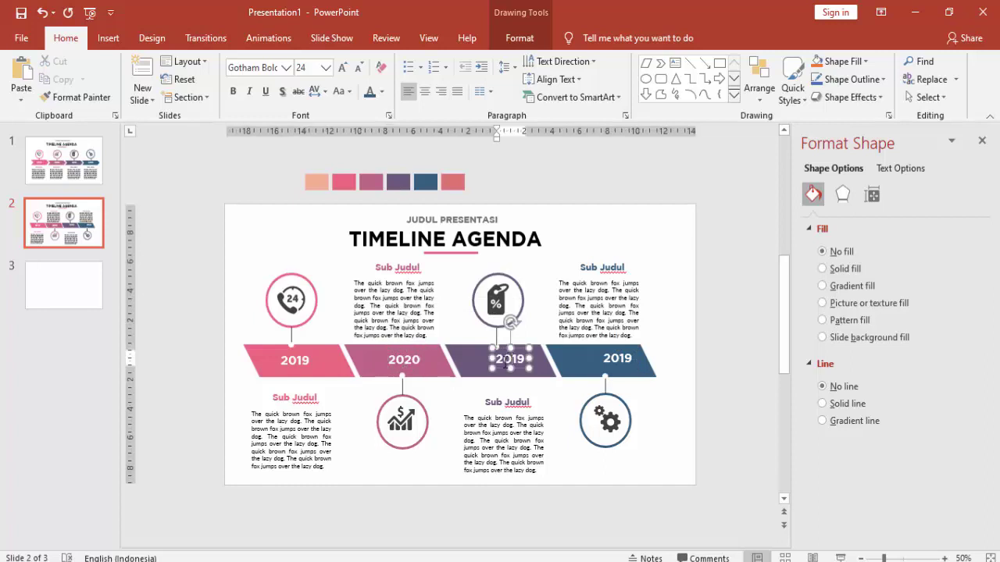
left_click(499, 368)
left_click_drag(499, 368, 490, 369)
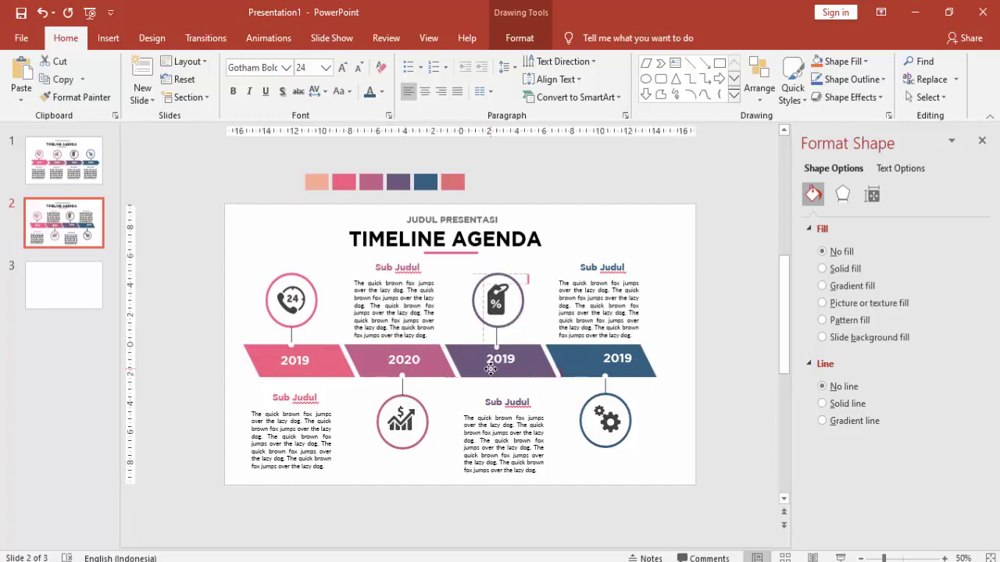
double_click(492, 360)
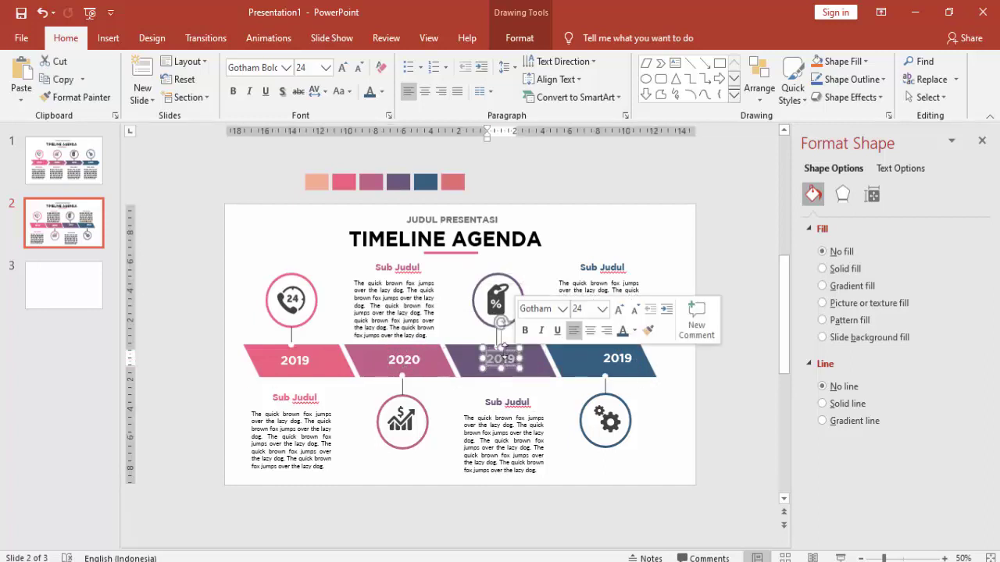
type("2021")
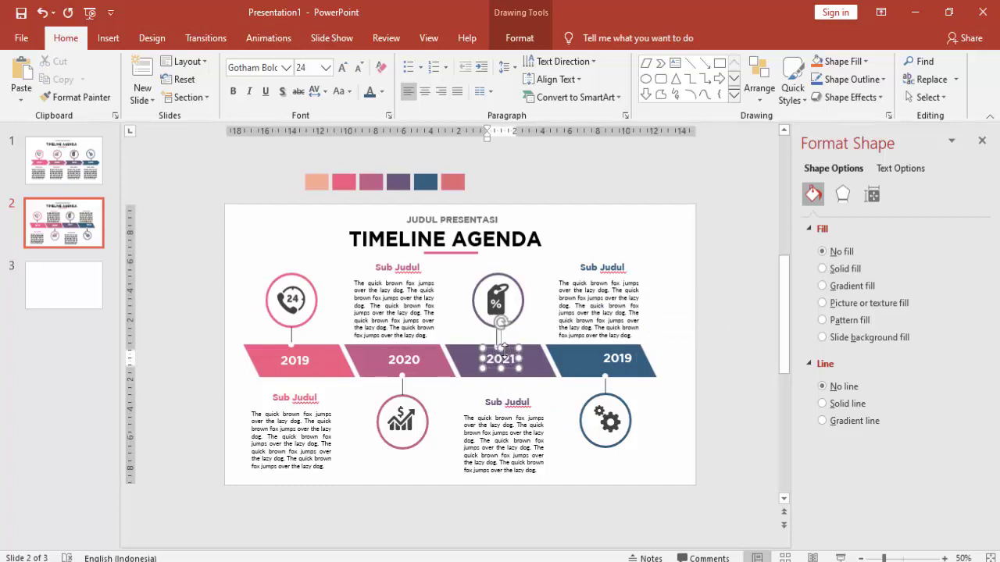
left_click(614, 360)
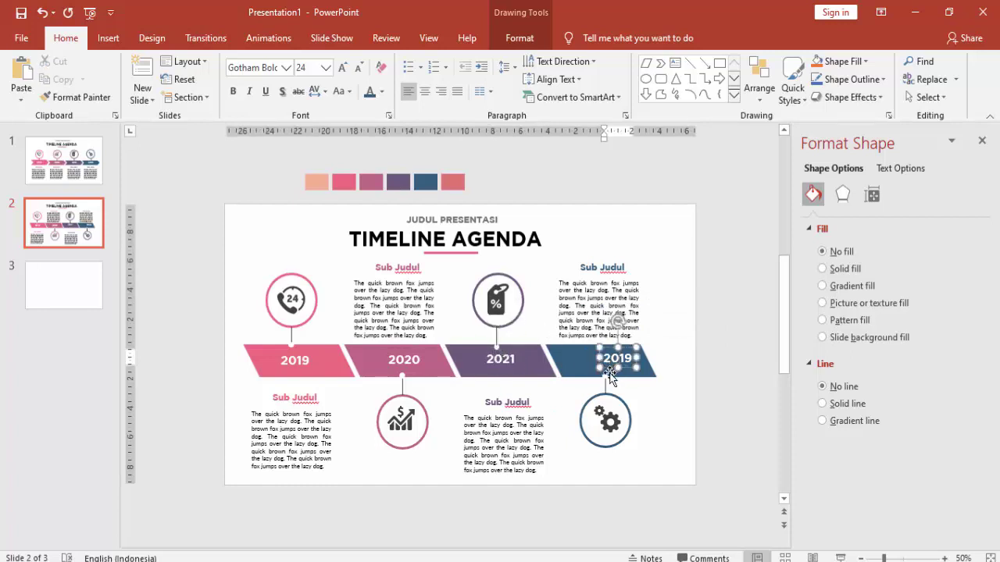
left_click_drag(611, 373, 600, 373)
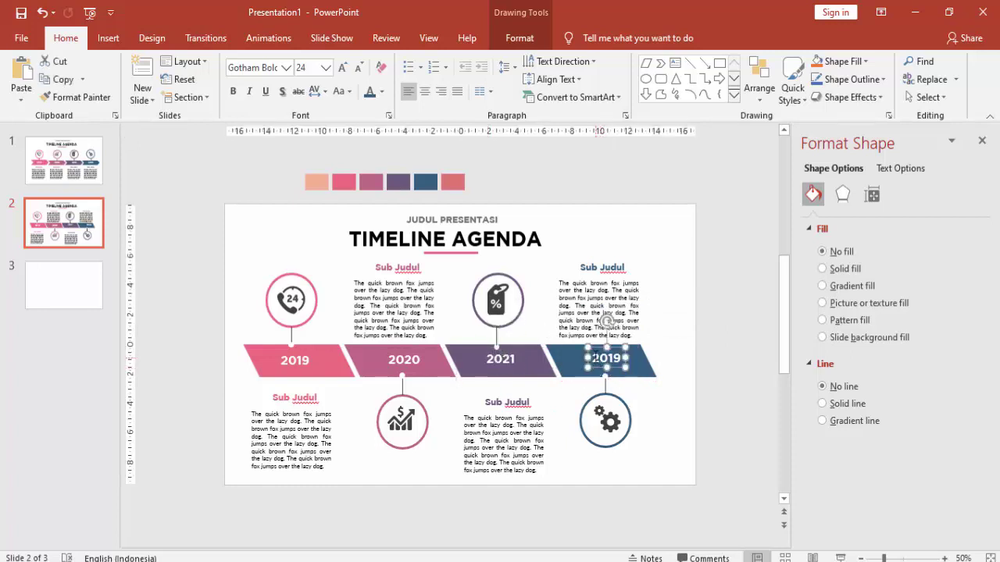
double_click(607, 358)
type("2022")
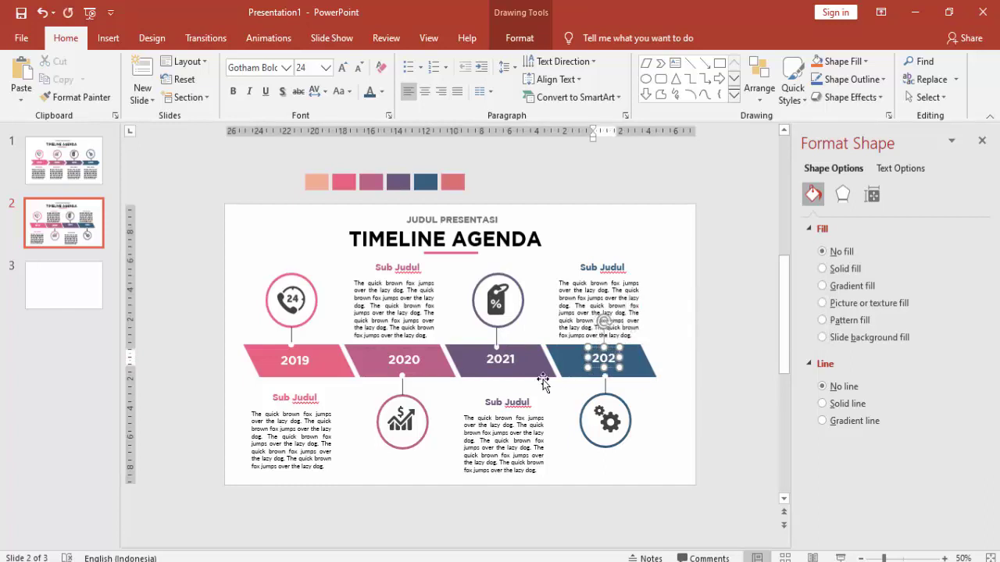
left_click(699, 386)
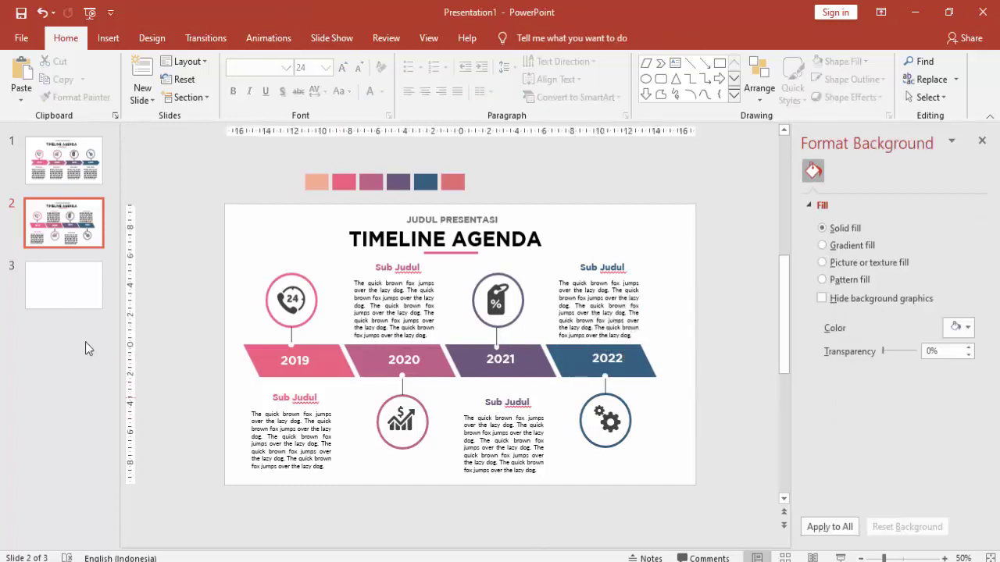
Paste slide 2's pink underline, TIMELINE AGENDA title and JUDUL PRESENTASI heading onto slide 3
left_click(438, 251)
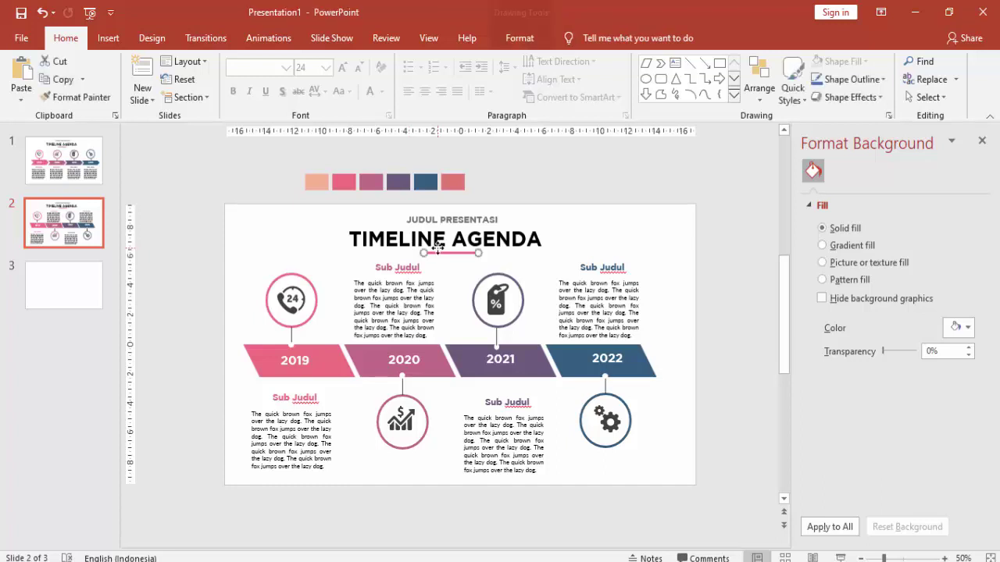
left_click(445, 238, "shift")
left_click(463, 219, "shift")
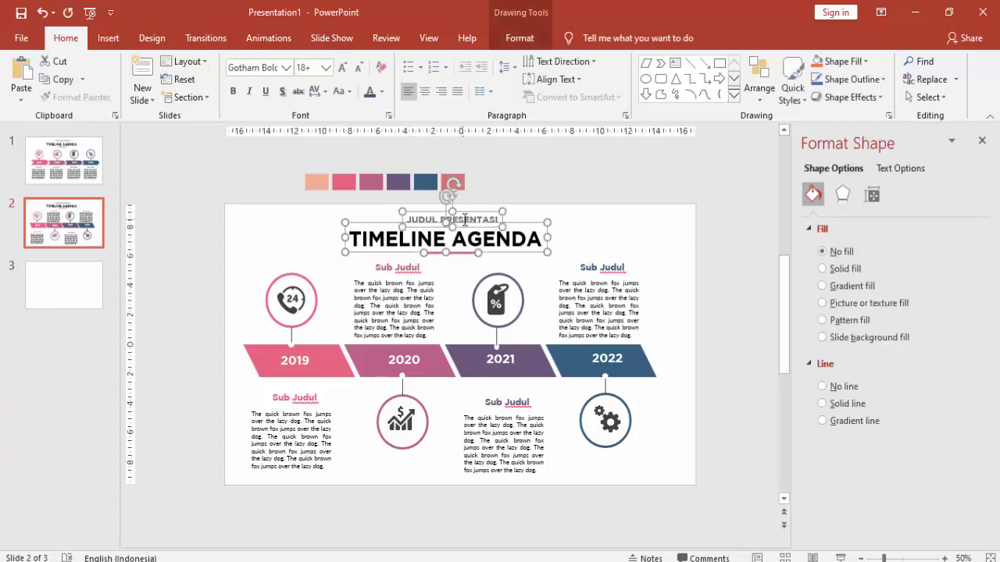
left_click(90, 284)
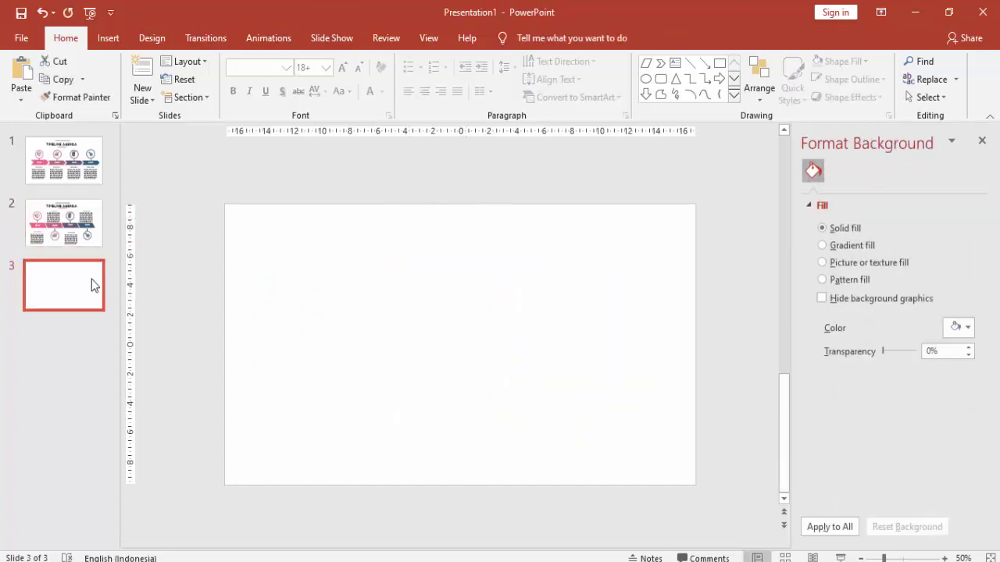
key("ctrl+v")
left_click(433, 280)
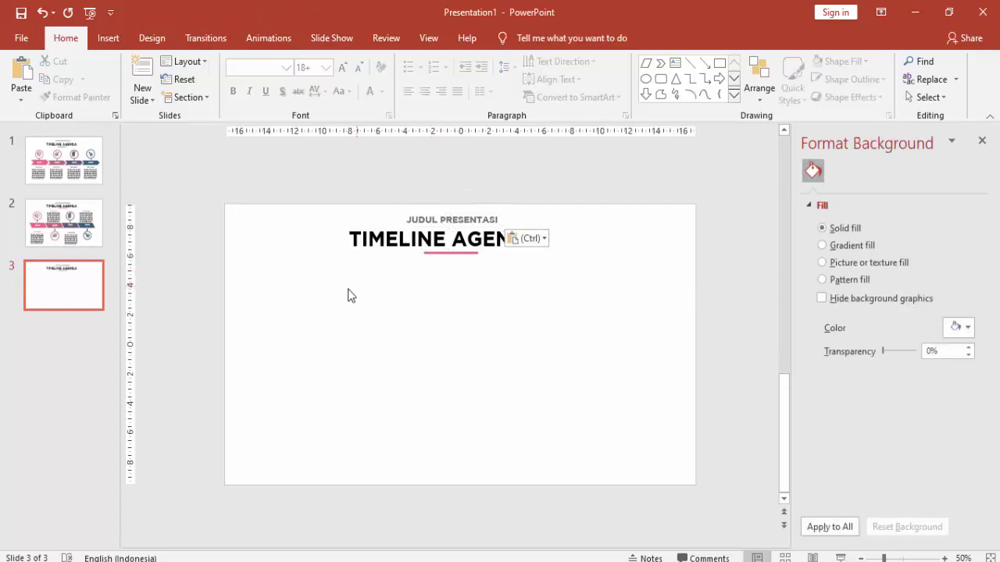
Draw a pink, outline-free circle on the left of slide 3
left_click(108, 38)
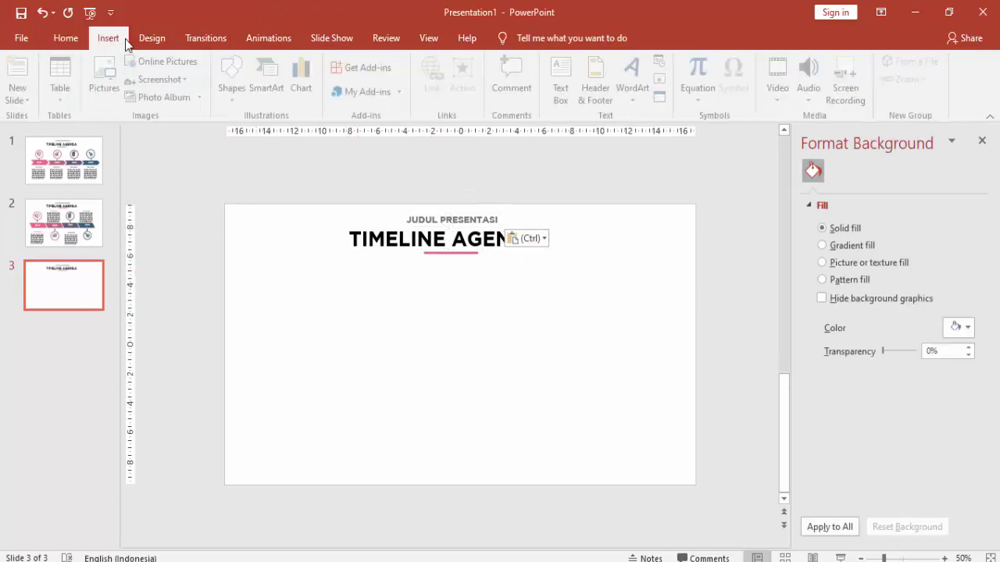
left_click(235, 74)
left_click(316, 134)
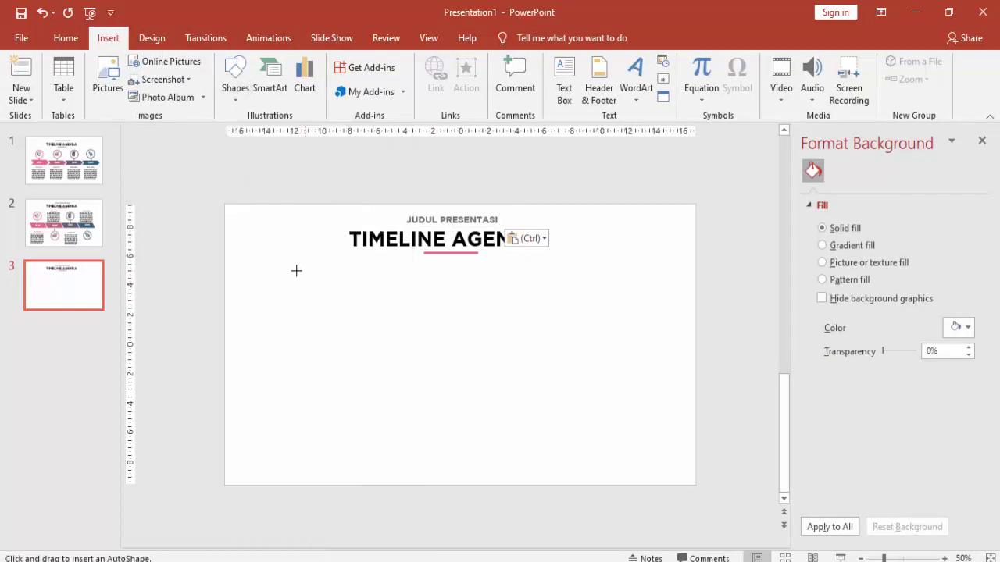
left_click_drag(283, 305, 337, 351)
left_click(841, 441)
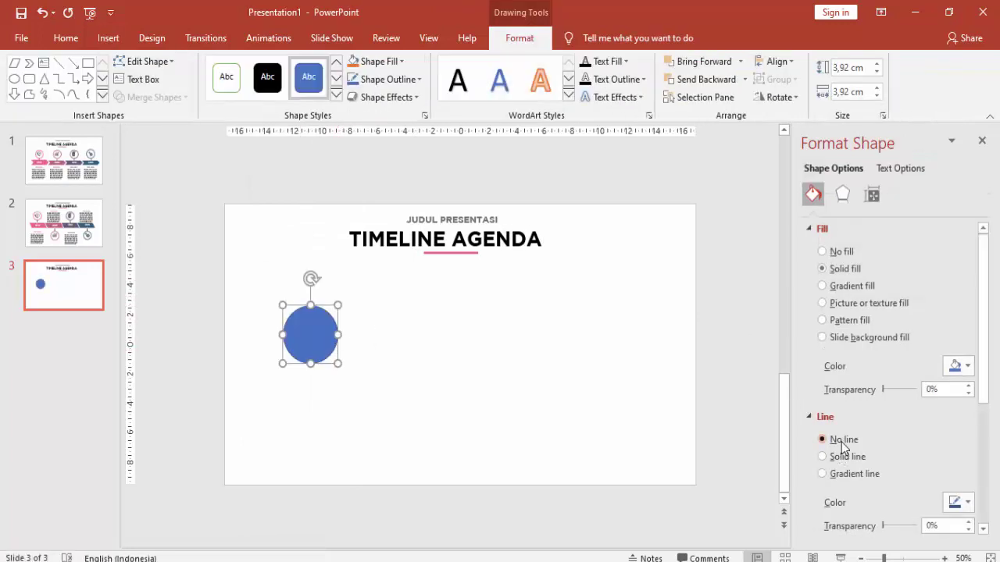
left_click(956, 366)
left_click(916, 519)
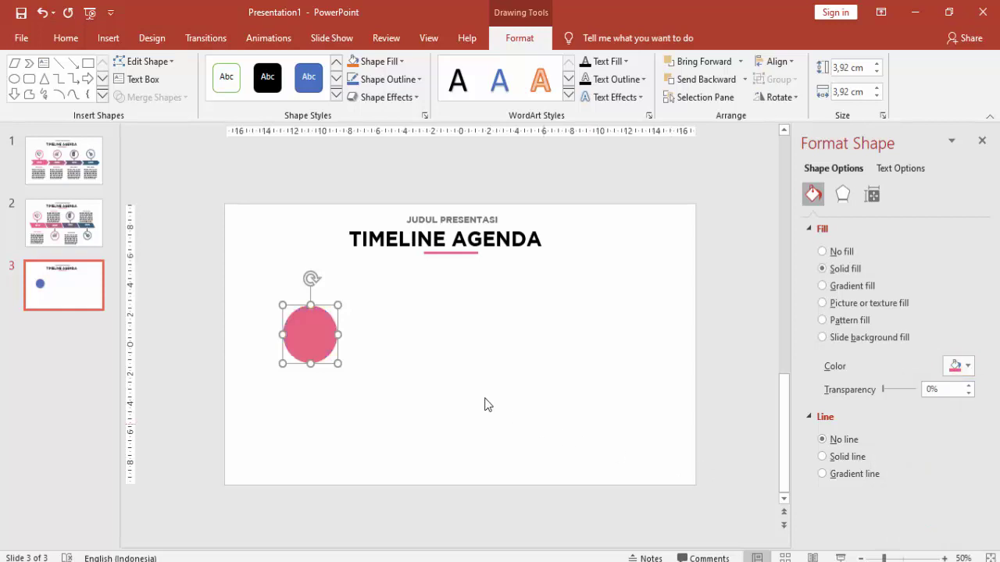
Add an outlined white 2.86 cm circle inside and make the outer pink circle 44% transparent
key("Right")
key("Right")
key("Down")
key("Down")
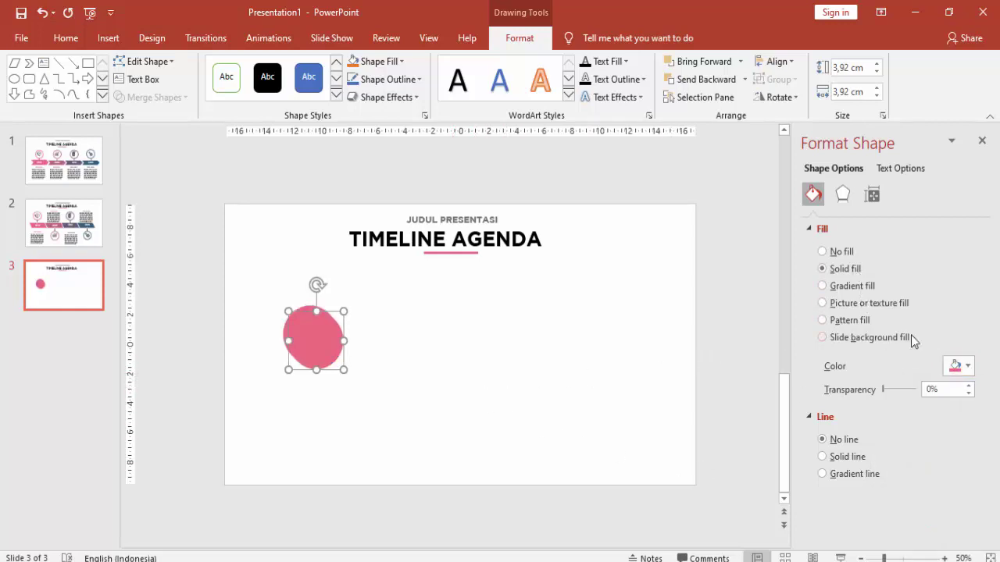
left_click(961, 367)
left_click(878, 401)
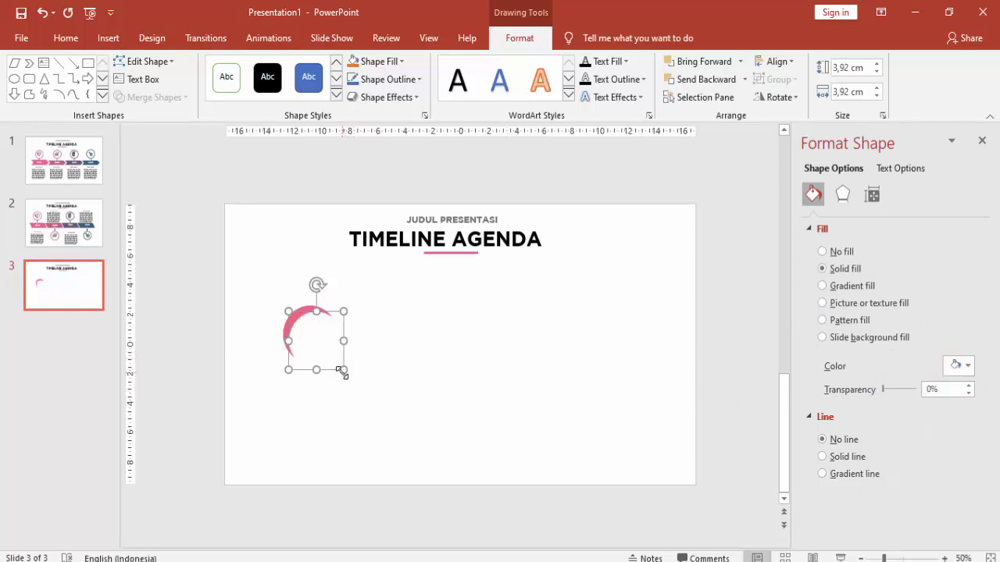
left_click_drag(336, 369, 313, 339)
key("ctrl+z")
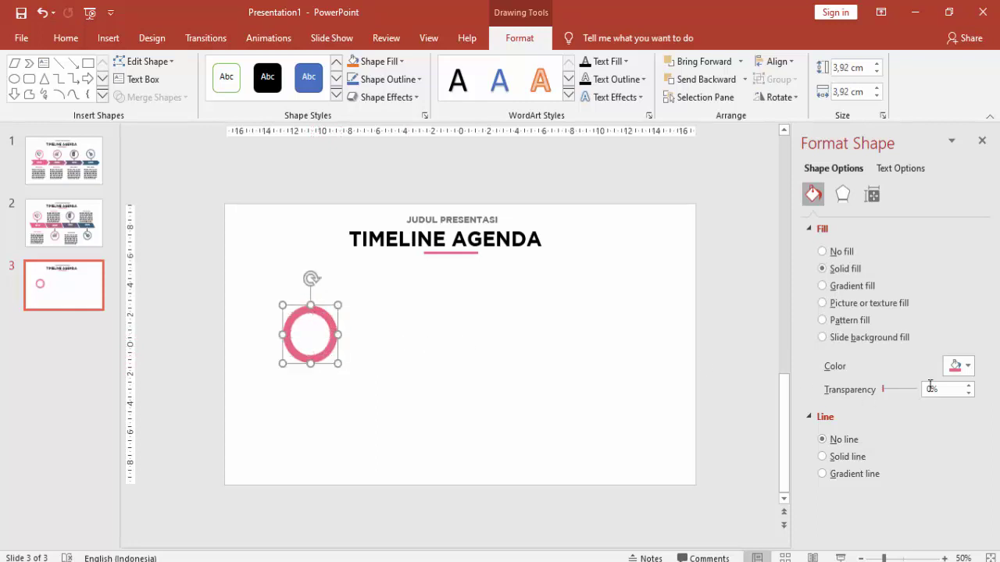
left_click_drag(884, 391, 906, 394)
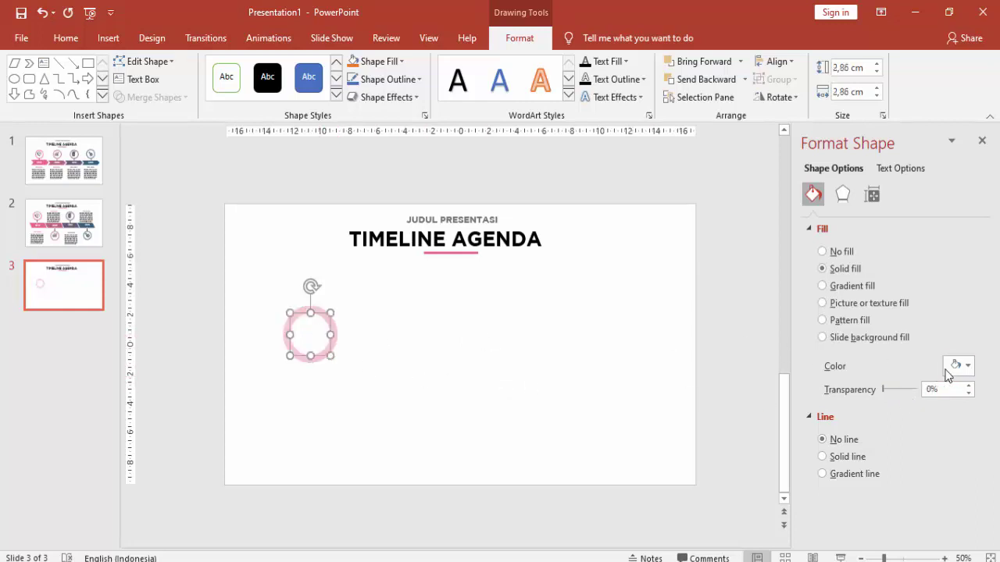
left_click(832, 457)
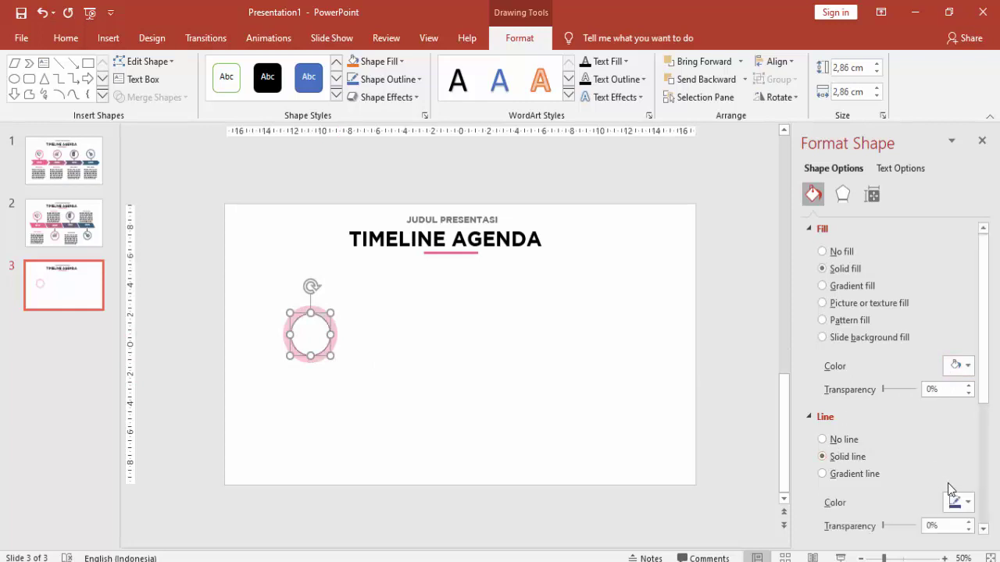
left_click(957, 502)
left_click(878, 456)
left_click(958, 370)
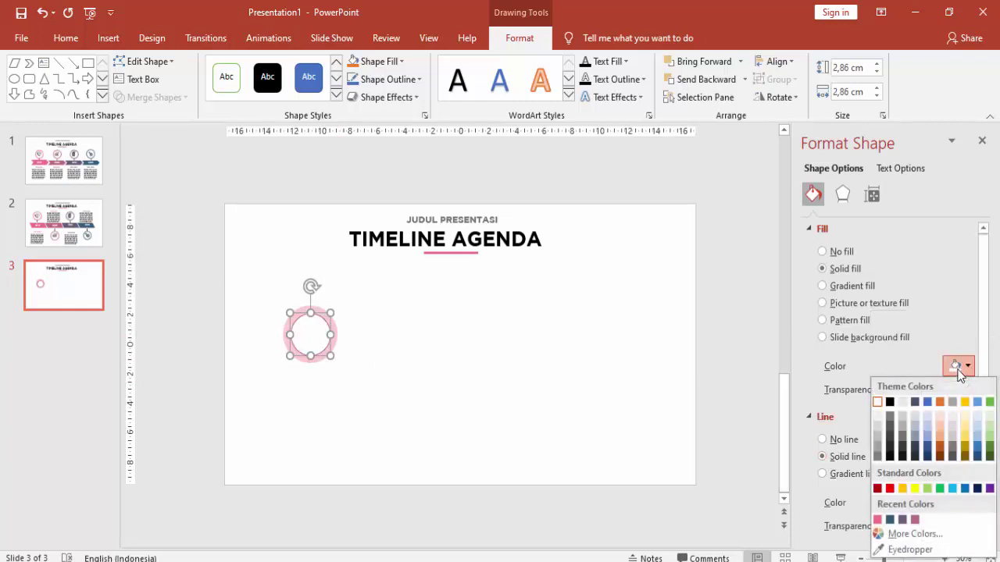
left_click(427, 354)
Add a solid pink, outline-free 2.06 cm circle at the centre
key("Right")
key("Down")
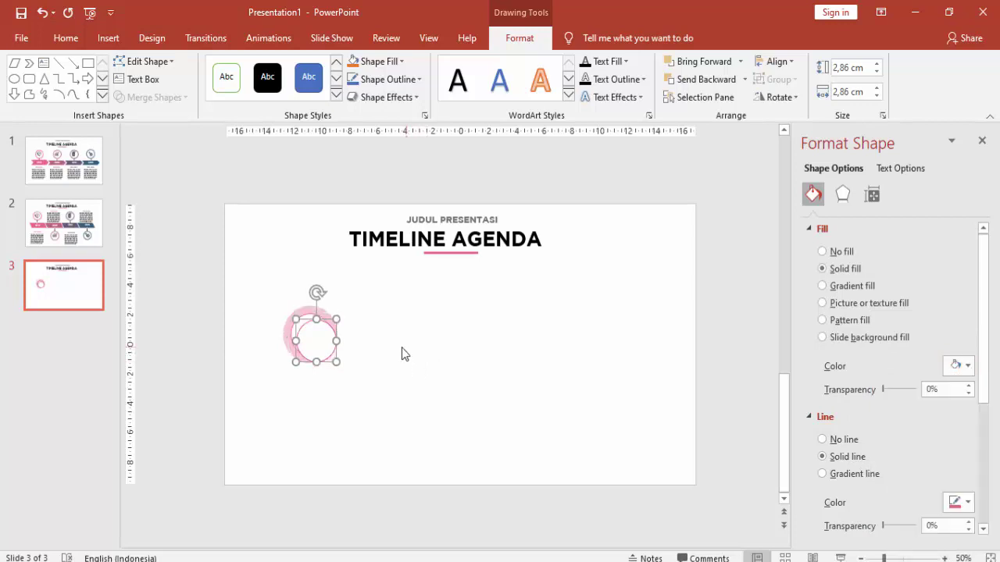
left_click(835, 439)
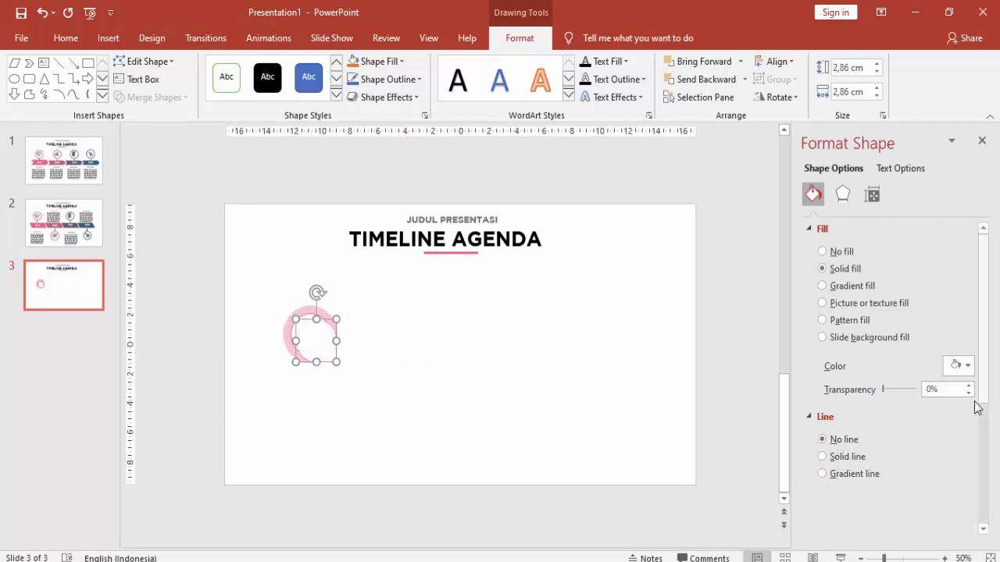
left_click(958, 365)
left_click(876, 519)
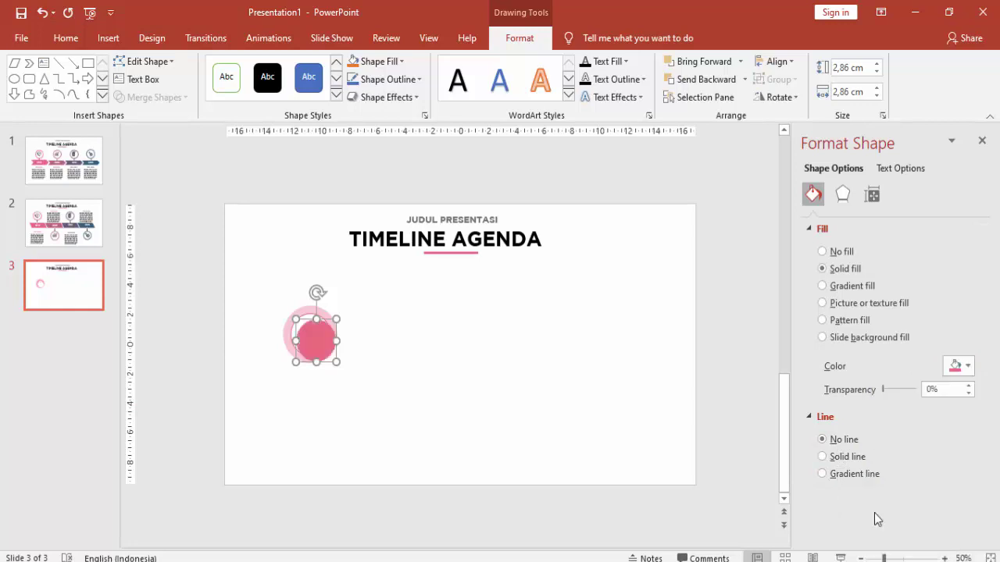
left_click_drag(336, 362, 325, 349)
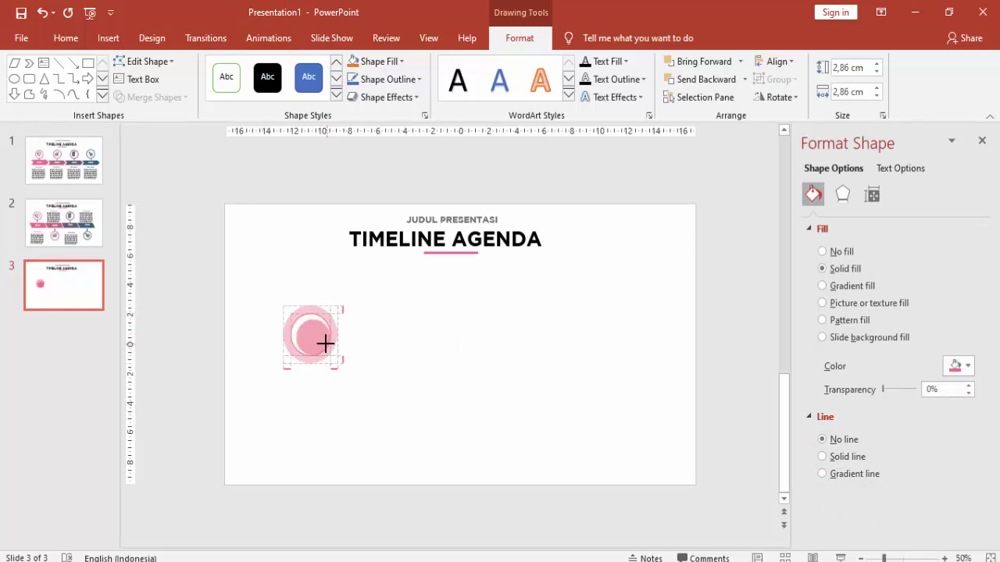
scroll(310, 332, "up", 5, "ctrl")
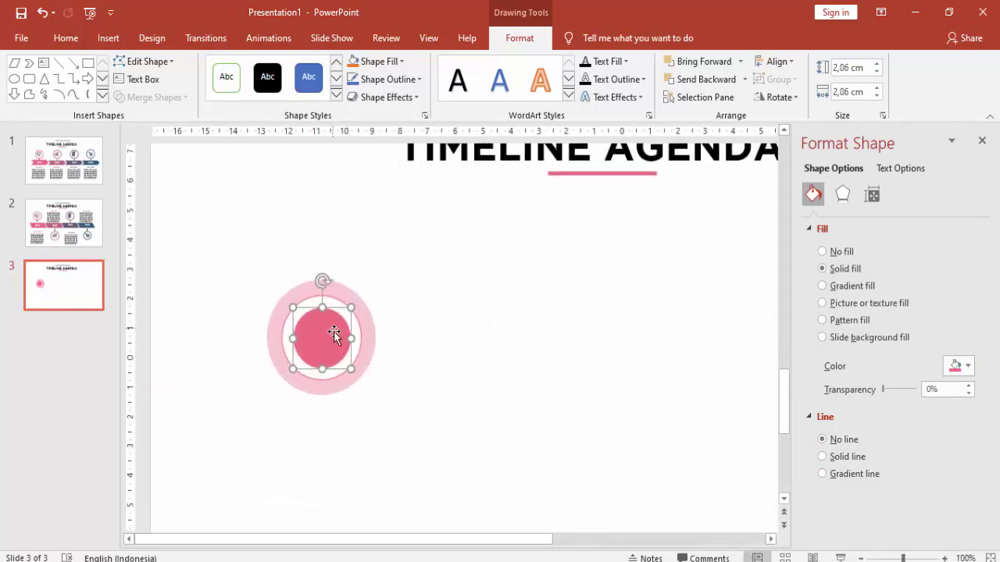
left_click(401, 331)
Paste slide 2's 24-hour phone icon onto slide 3, make it white, and centre it on the pink circle
scroll(413, 328, "down", 5, "ctrl")
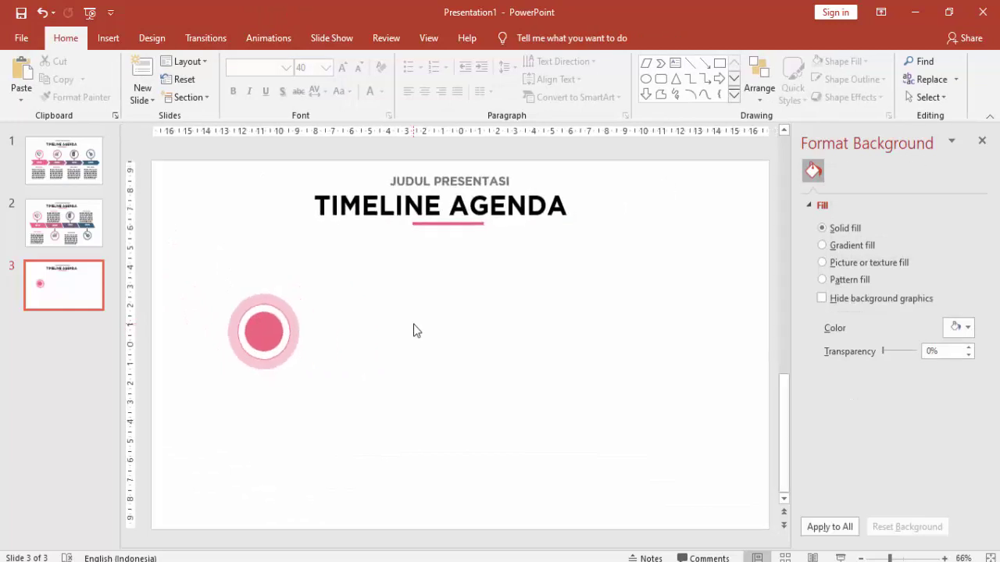
left_click(92, 240)
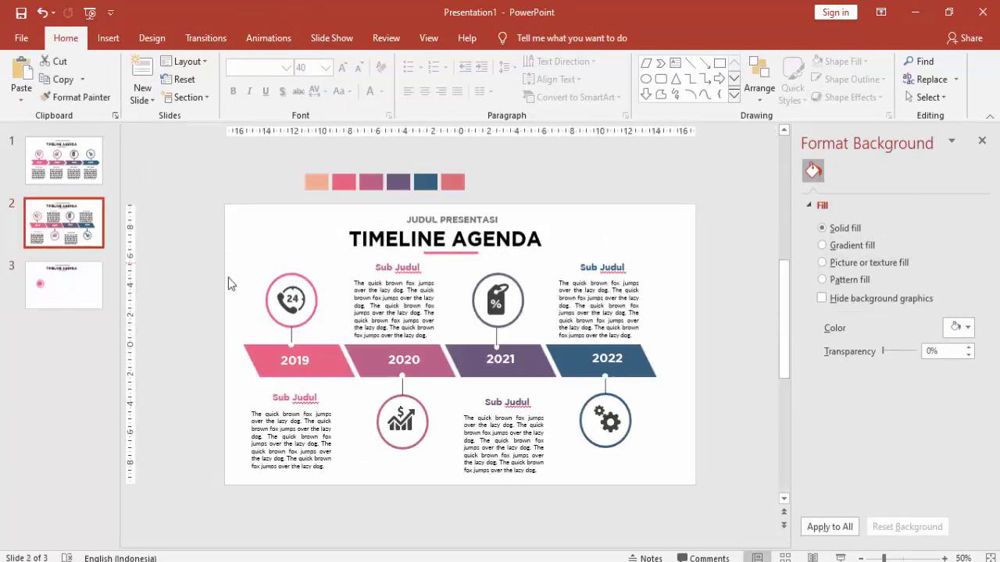
left_click(292, 301)
left_click(96, 295)
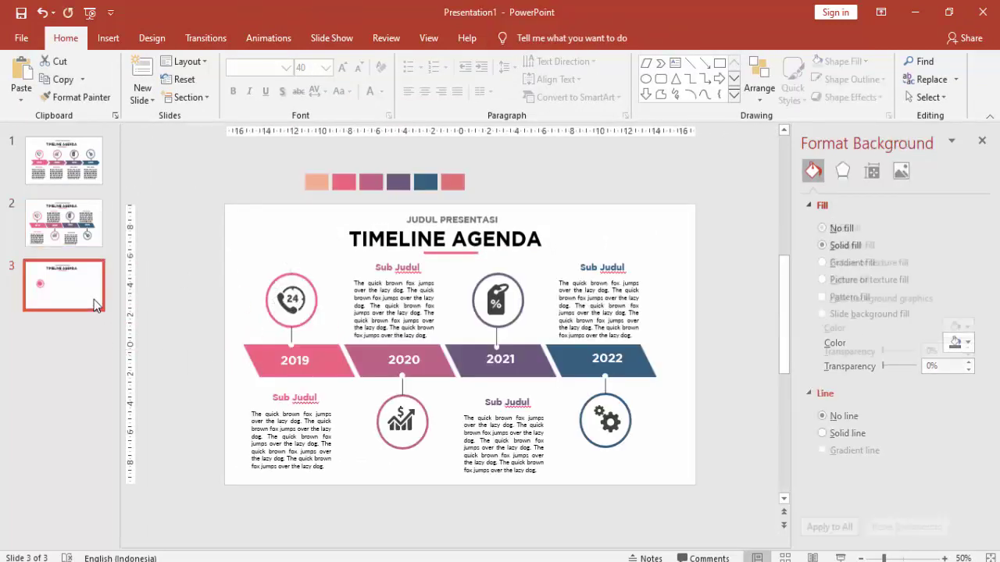
key("ctrl+v")
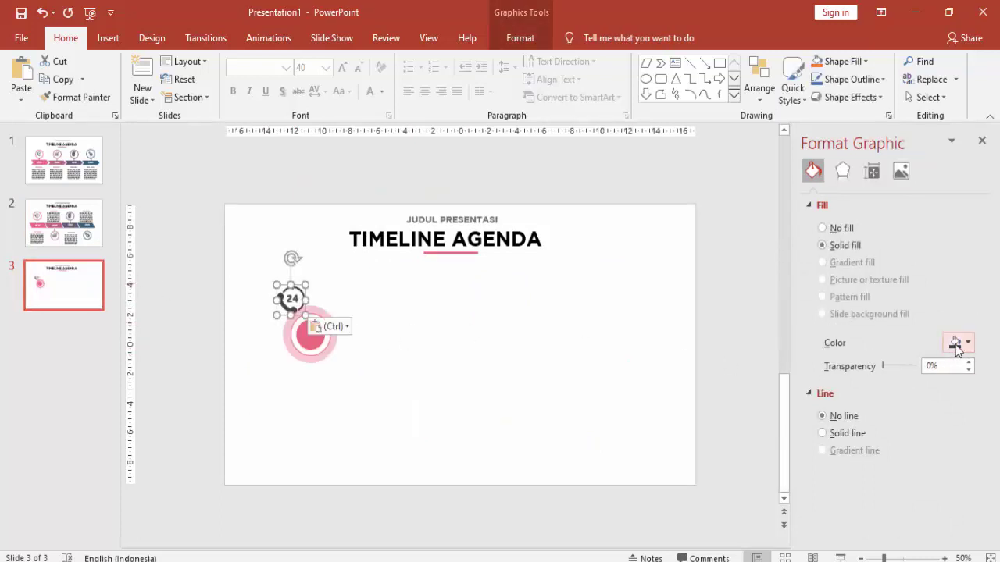
left_click(959, 342)
left_click(878, 379)
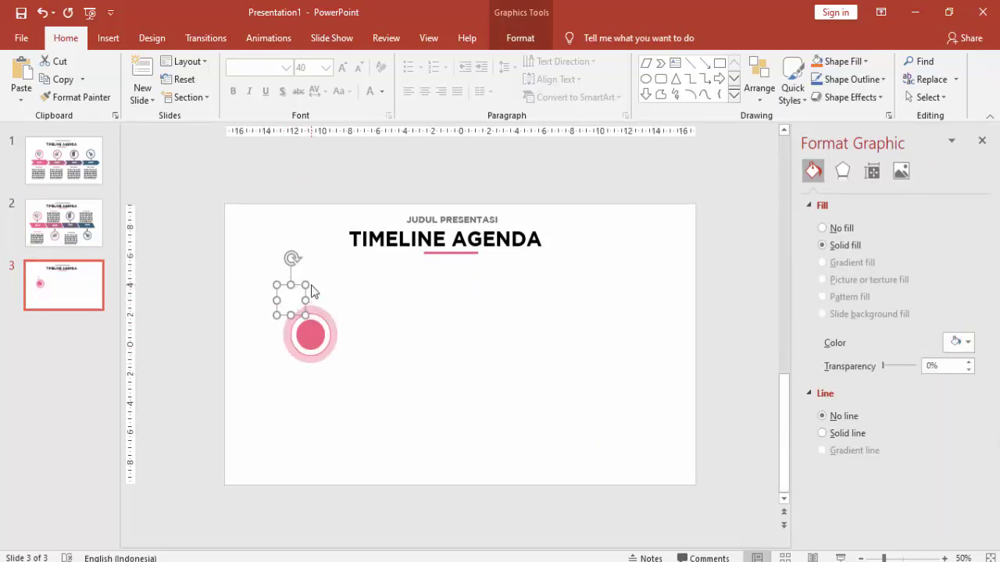
left_click_drag(297, 293, 310, 334)
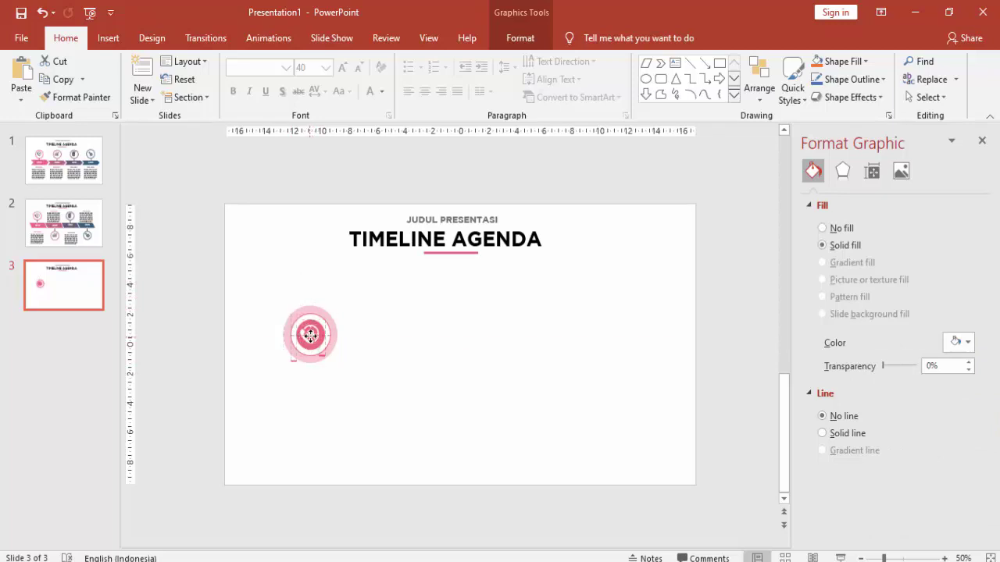
left_click(351, 314)
scroll(305, 301, "up", 3)
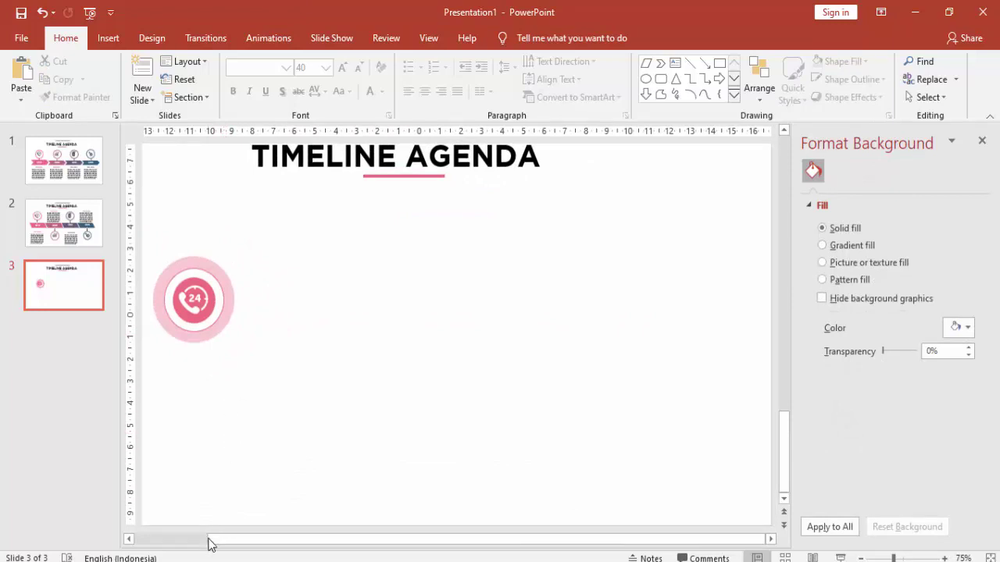
Copy the circle-and-icon stack to the middle and right side of slide 3
left_click_drag(221, 539, 185, 539)
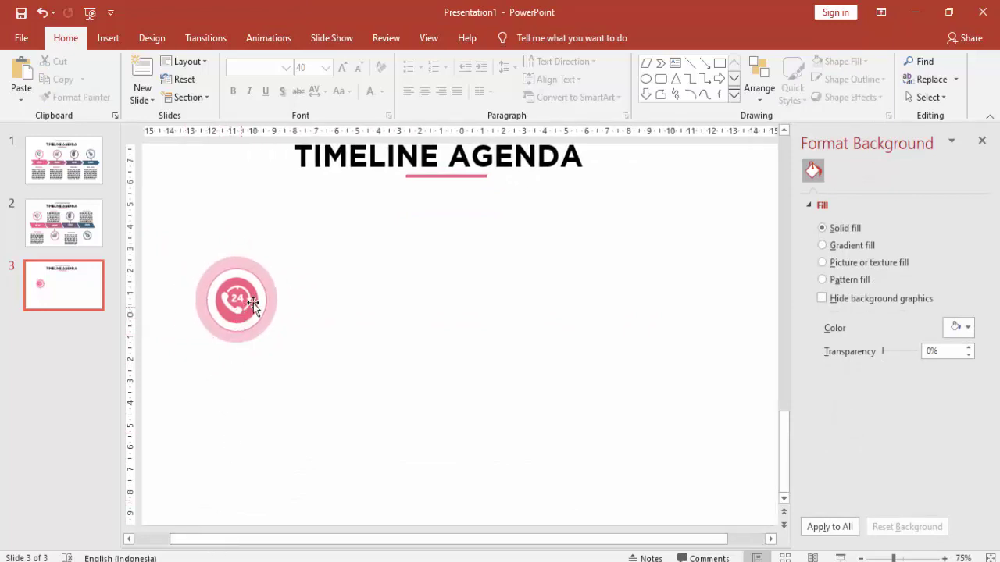
left_click_drag(179, 239, 308, 385)
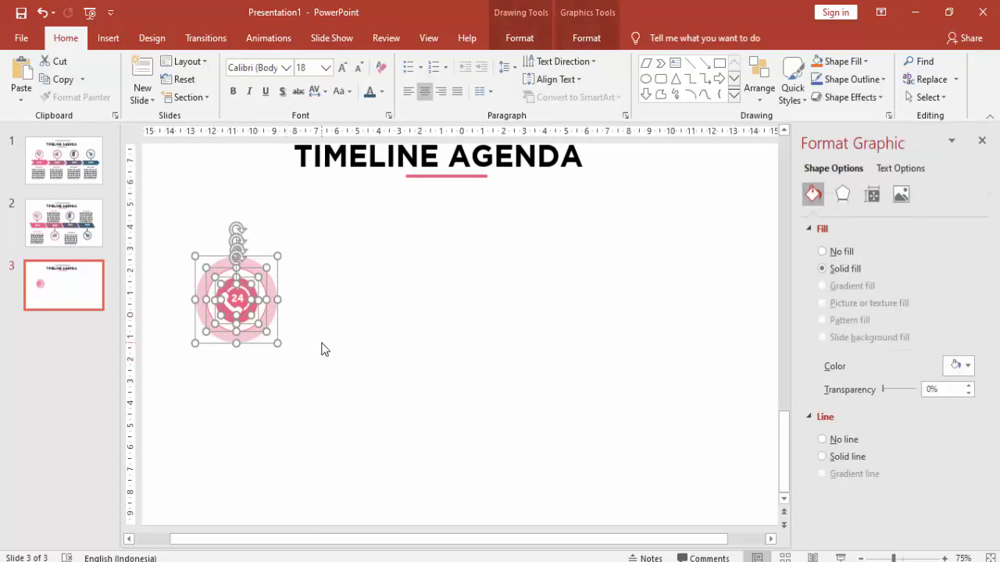
mouse_move(253, 304)
left_mouse_down()
mouse_move(448, 291)
mouse_move(499, 301)
left_mouse_up()
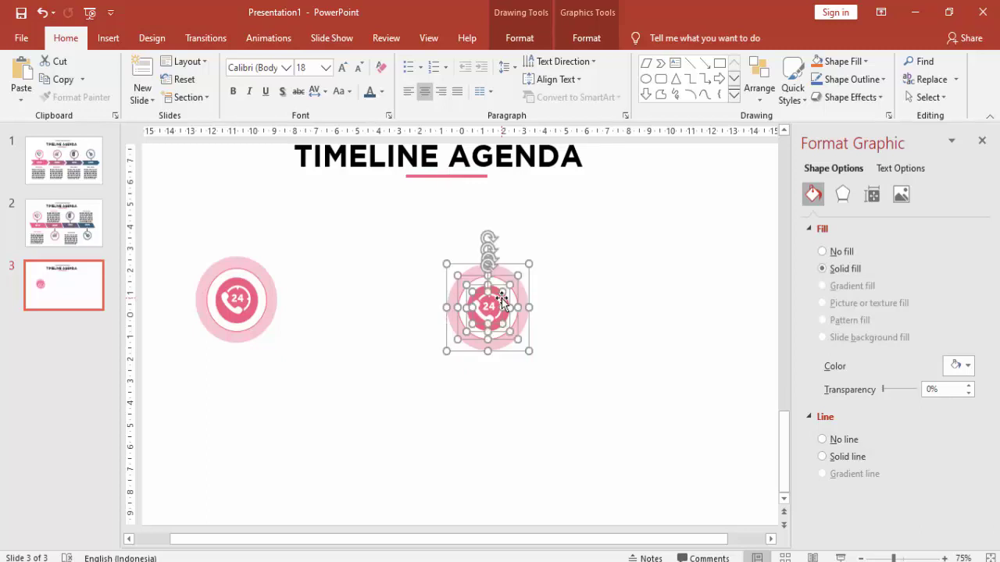
scroll(499, 301, "down", 2)
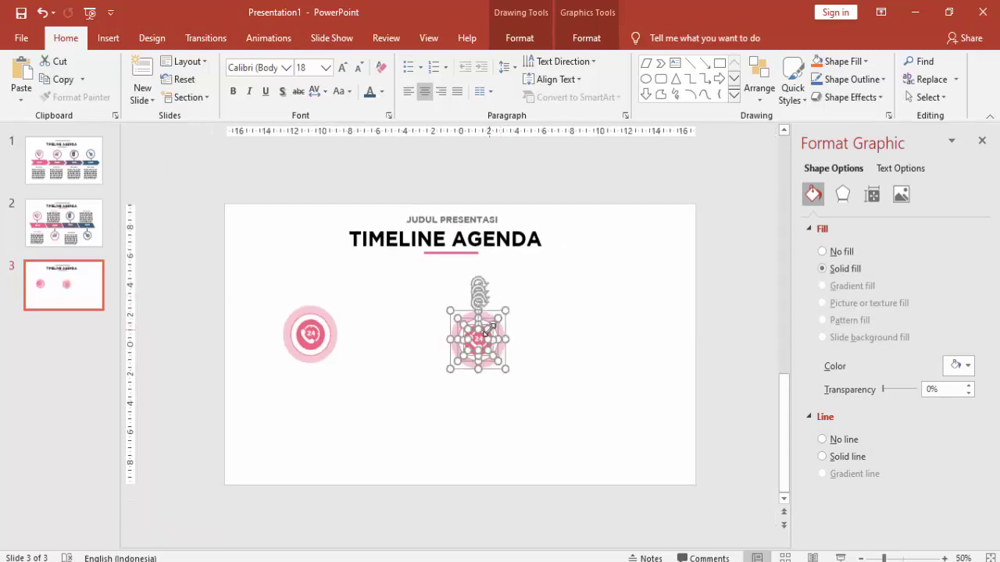
key("ctrl+d")
left_click(550, 337)
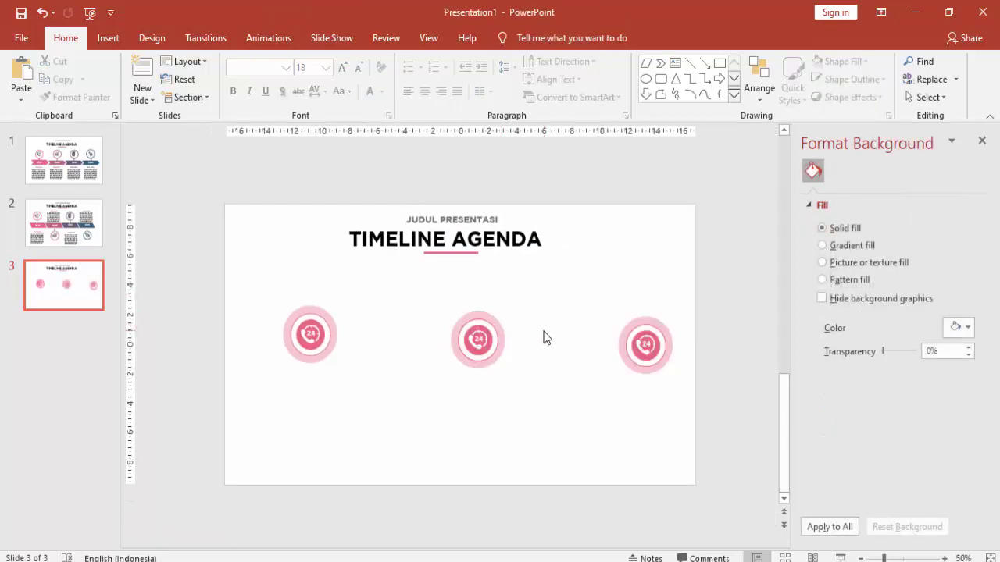
scroll(544, 337, "up", 2)
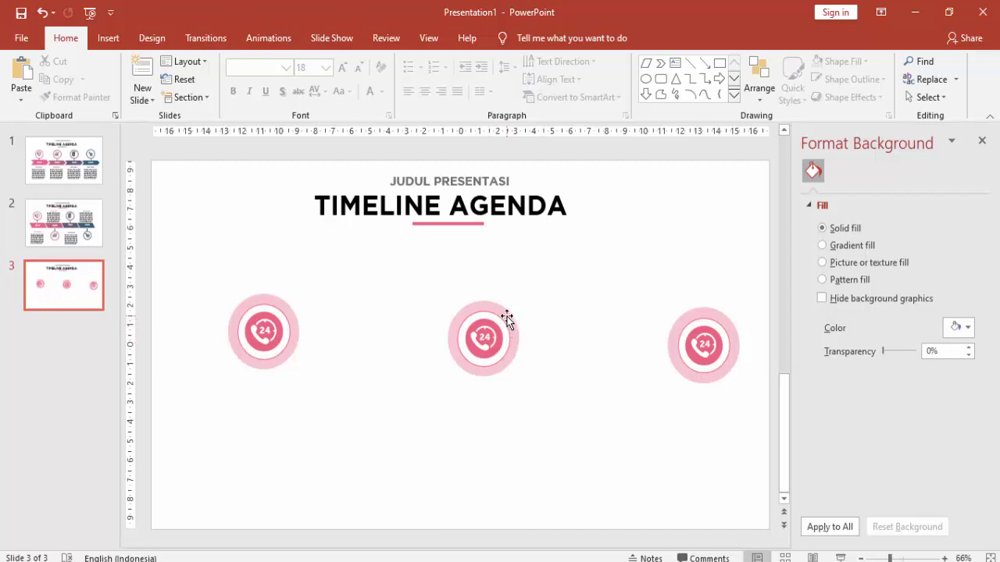
Recolour the middle icon circle's rings grey-purple using recent colours
left_click(507, 321)
left_click(958, 365)
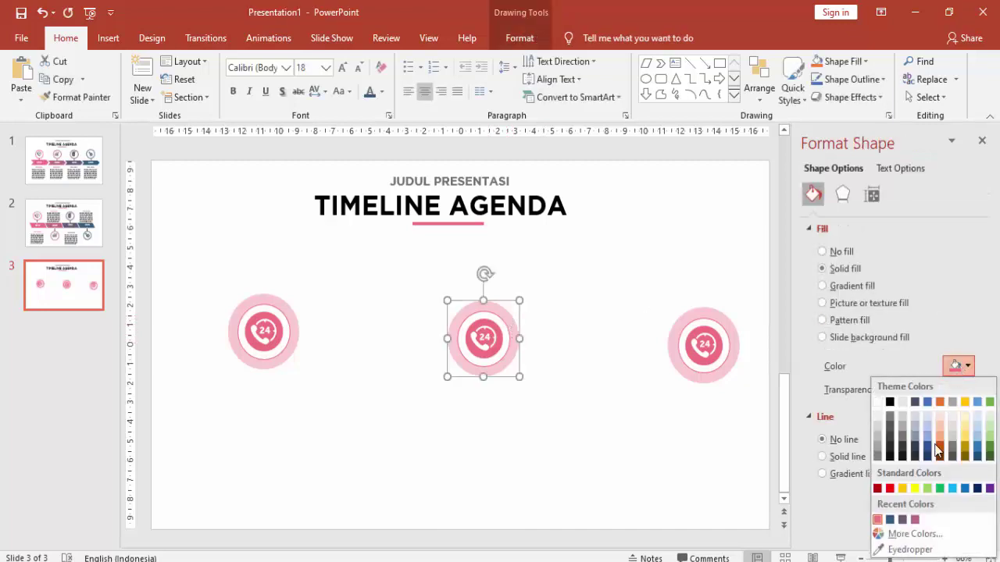
left_click(902, 519)
left_click(584, 381)
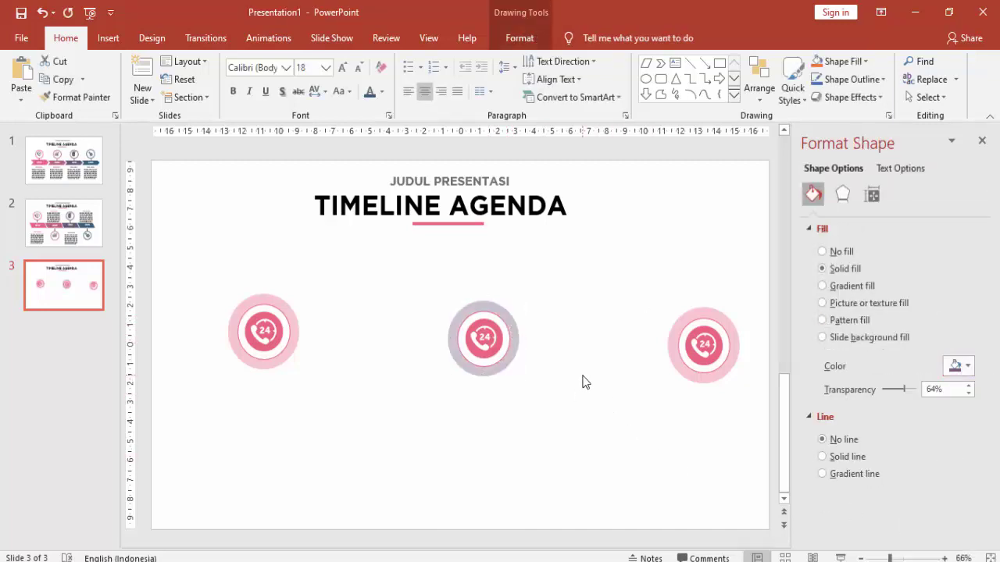
left_click(507, 327)
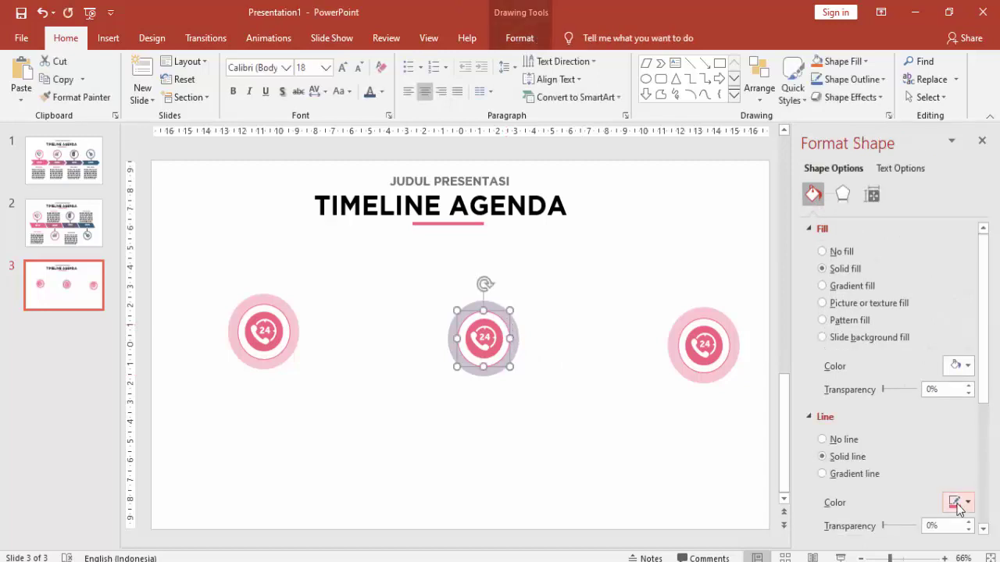
left_click(958, 502)
left_click(878, 453)
left_click(499, 349)
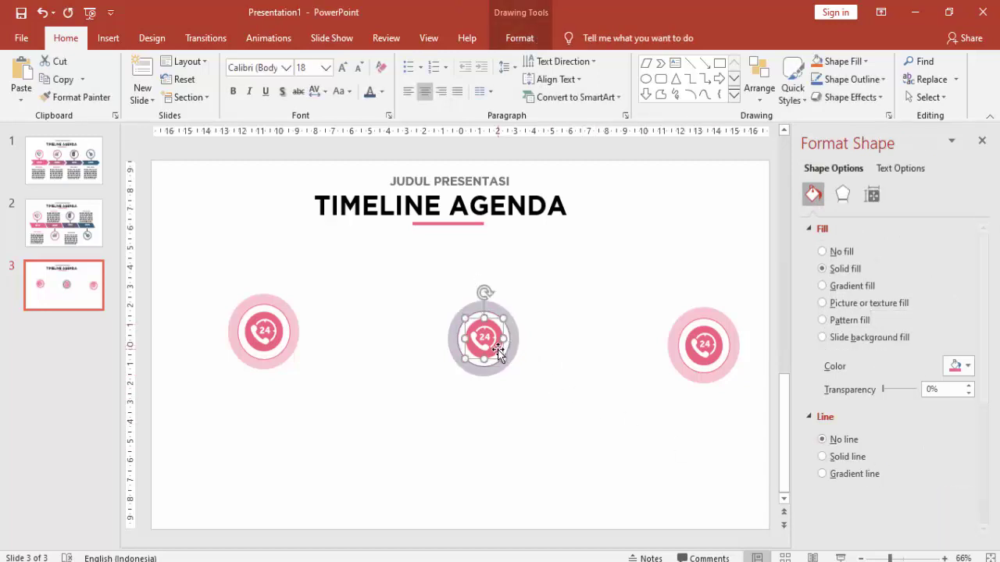
left_click(957, 365)
left_click(877, 520)
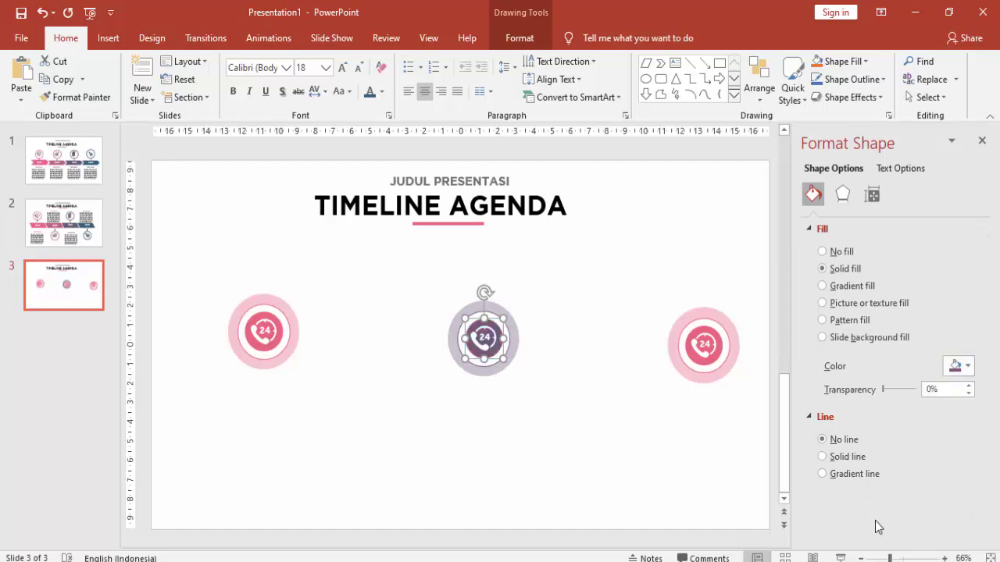
left_click(683, 440)
Recolour the right icon circle grey-blue with a dark blue centre
left_click(683, 380)
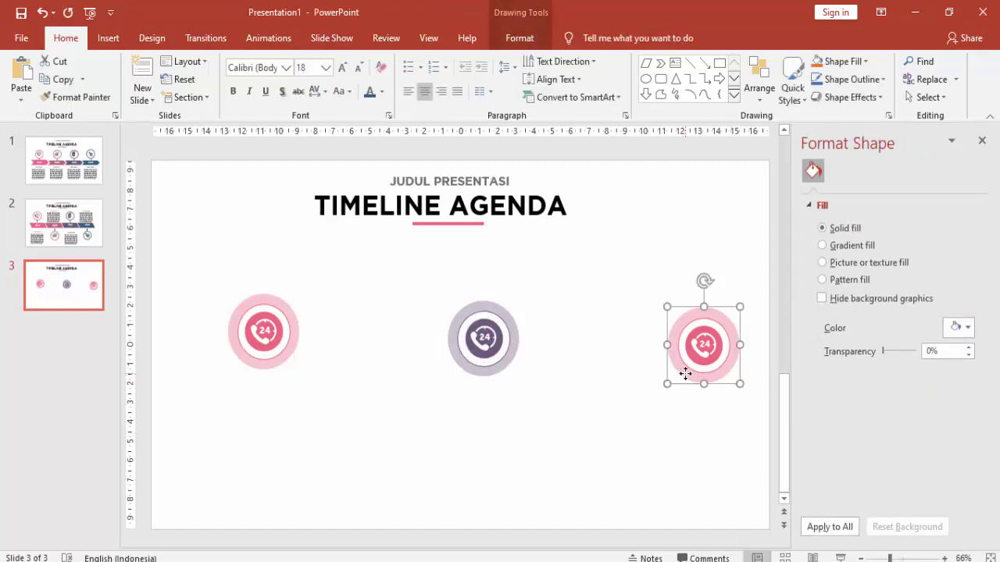
left_click(957, 366)
left_click(902, 518)
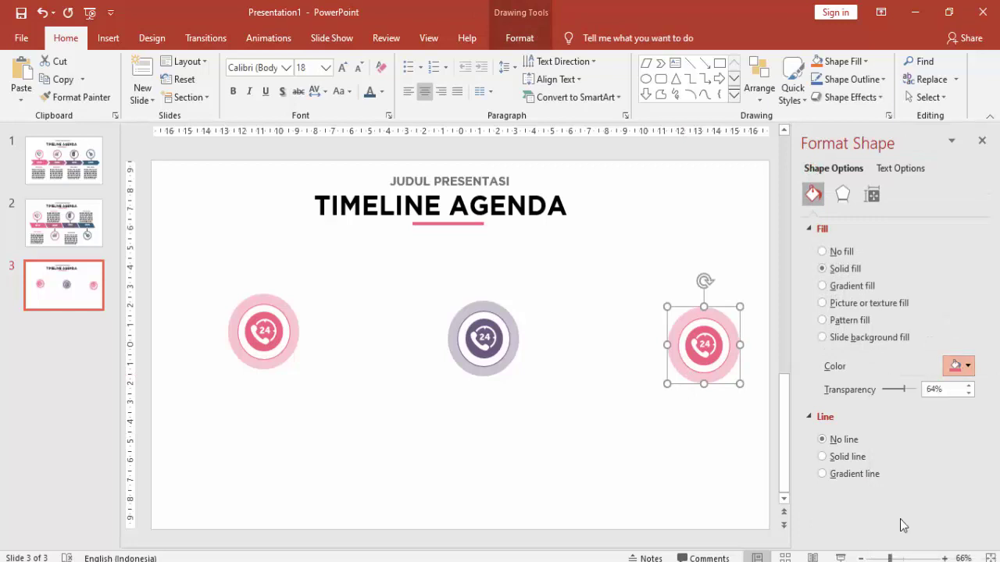
left_click(724, 361)
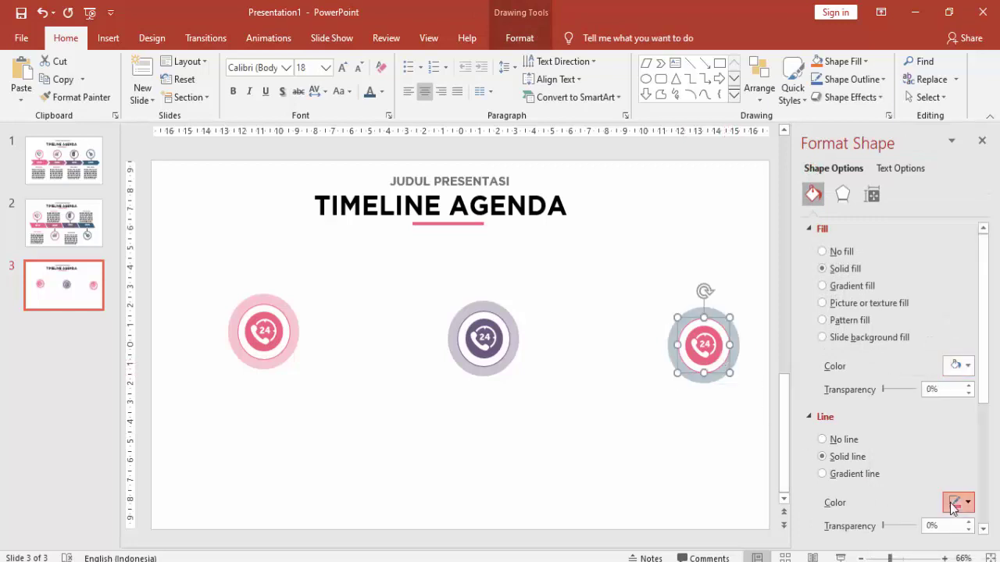
left_click(958, 502)
left_click(877, 454)
left_click(716, 360)
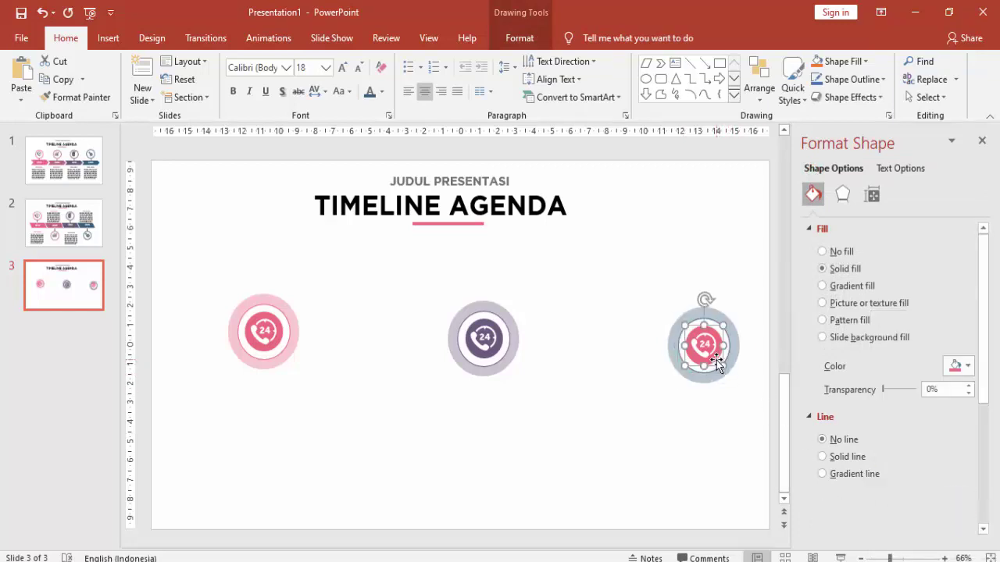
left_click(958, 366)
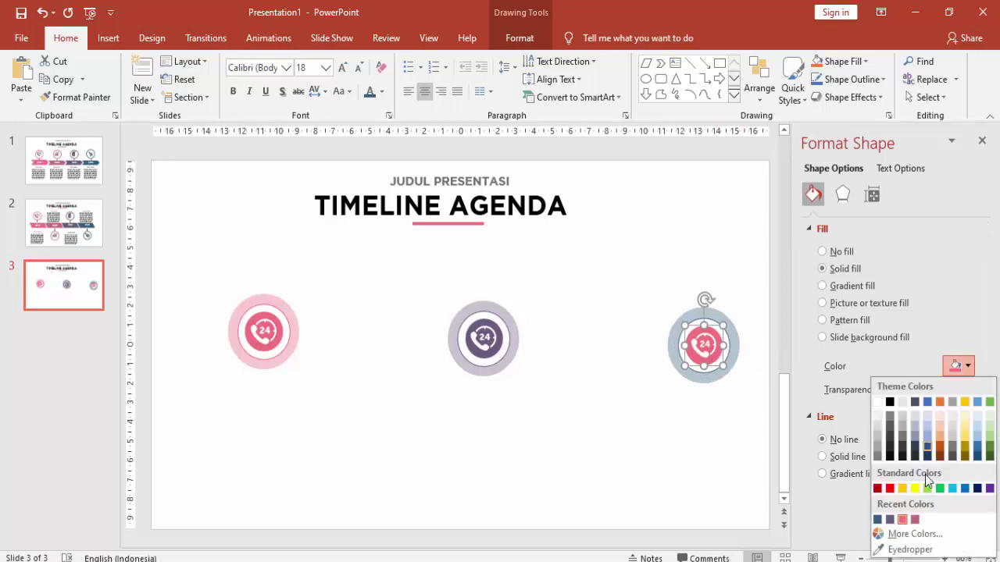
left_click(877, 519)
left_click(670, 445)
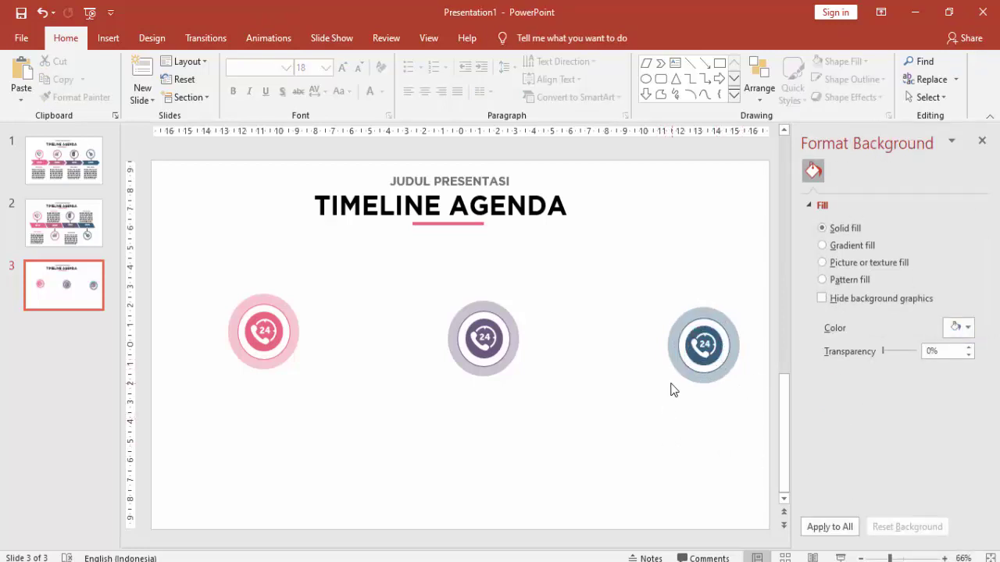
Group all shapes of the middle purple icon and line it up
left_click_drag(397, 283, 553, 402)
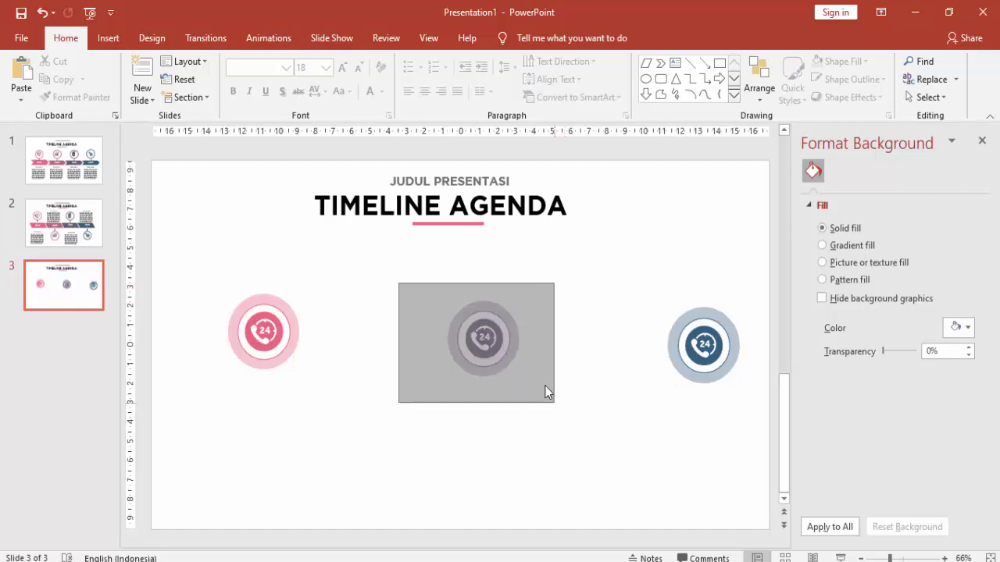
left_click_drag(493, 348, 489, 340)
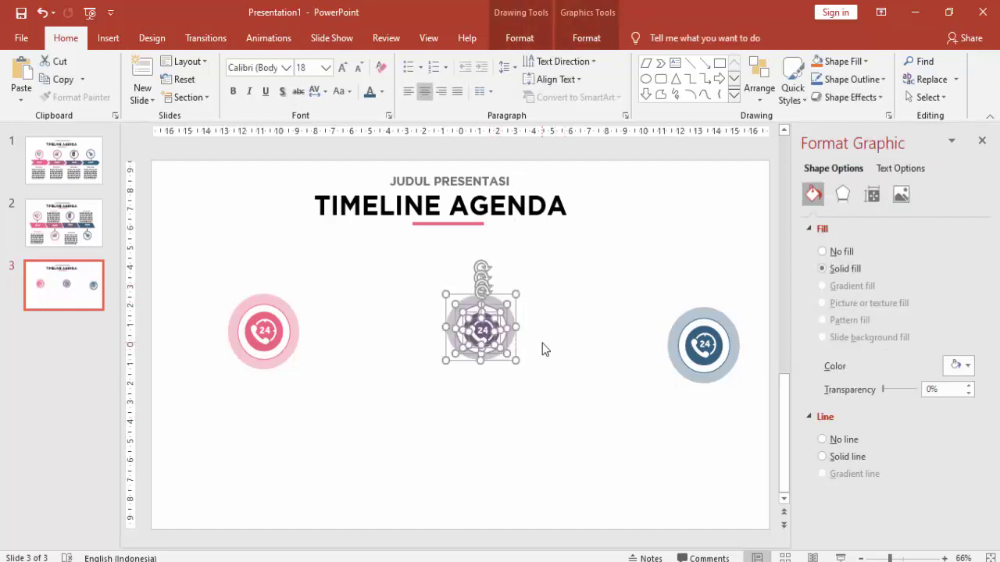
key("ctrl+z")
left_click(553, 339)
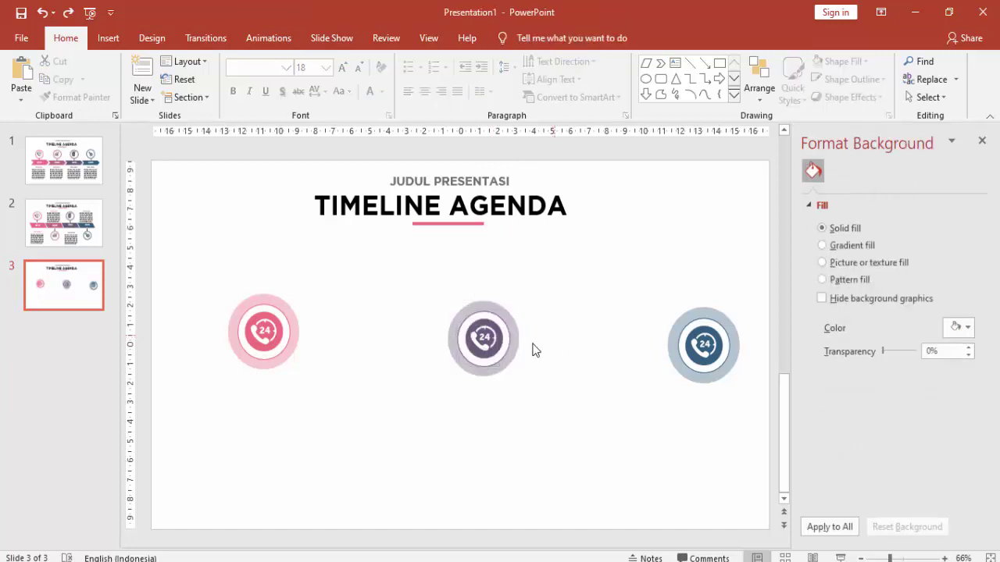
left_click_drag(420, 286, 545, 399)
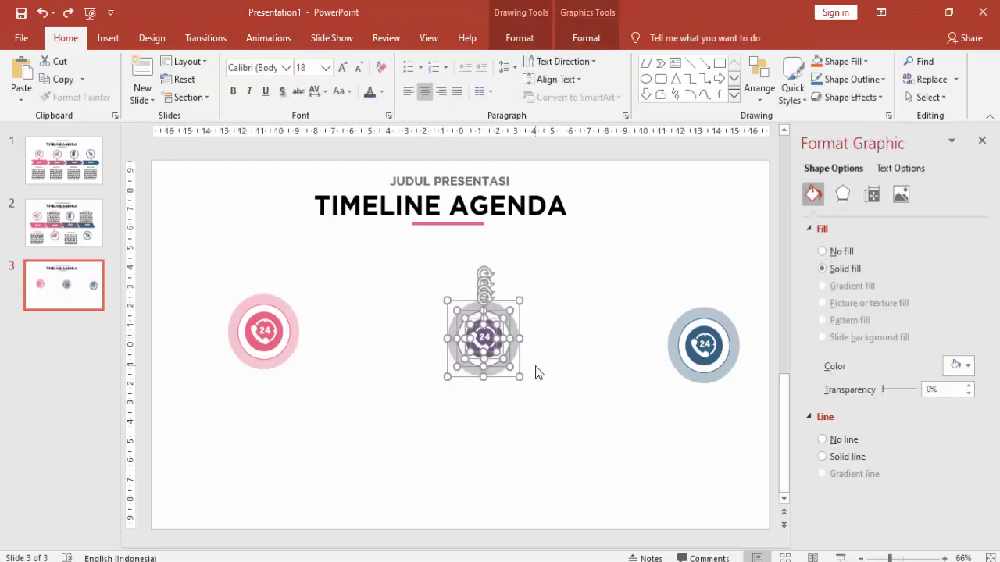
key("ctrl+g")
left_click_drag(509, 350, 506, 347)
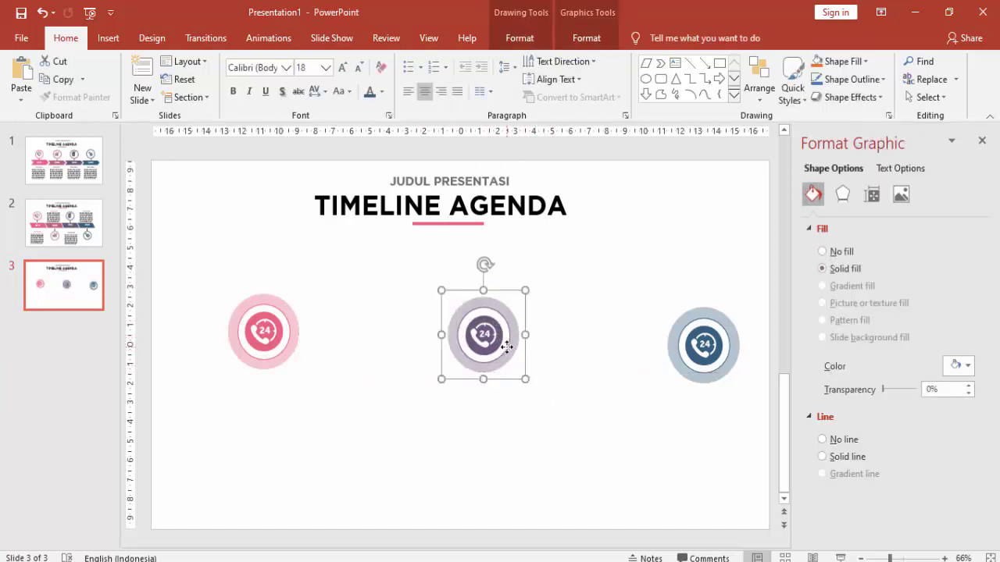
Group the right blue icon's shapes and nudge it up into line
left_click(643, 301)
left_click_drag(759, 419, 659, 299)
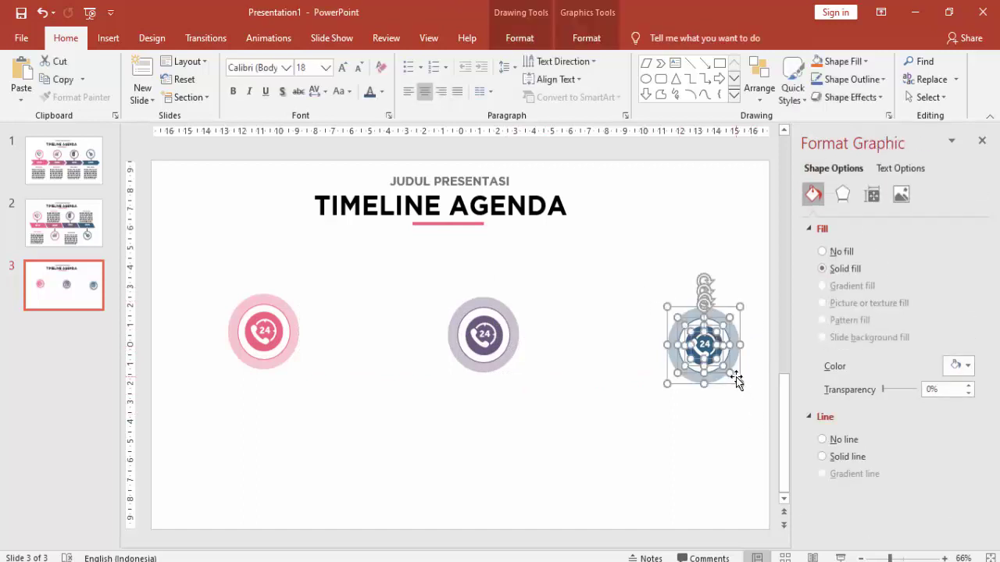
key("ctrl+g")
left_click_drag(720, 358, 717, 353)
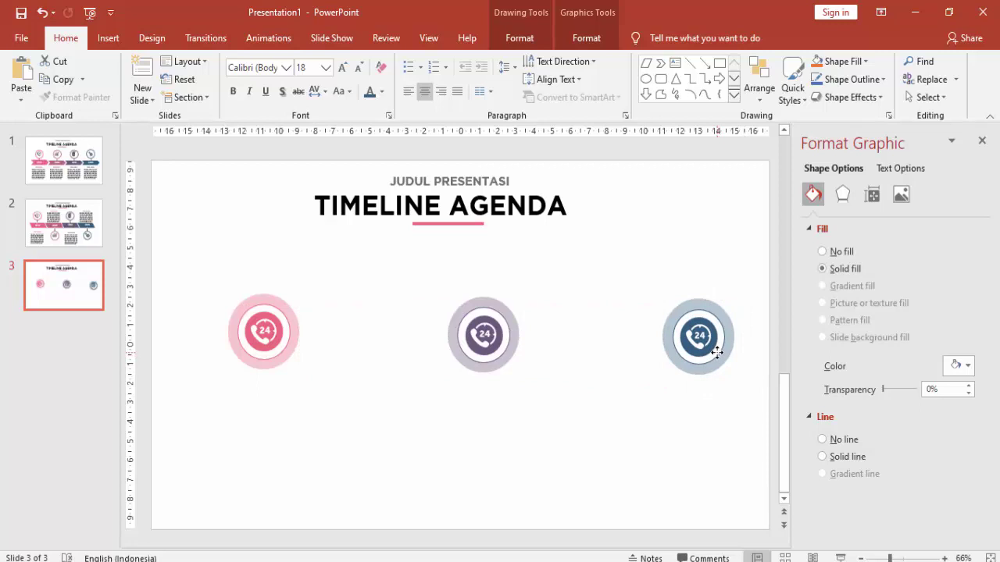
left_click(734, 480)
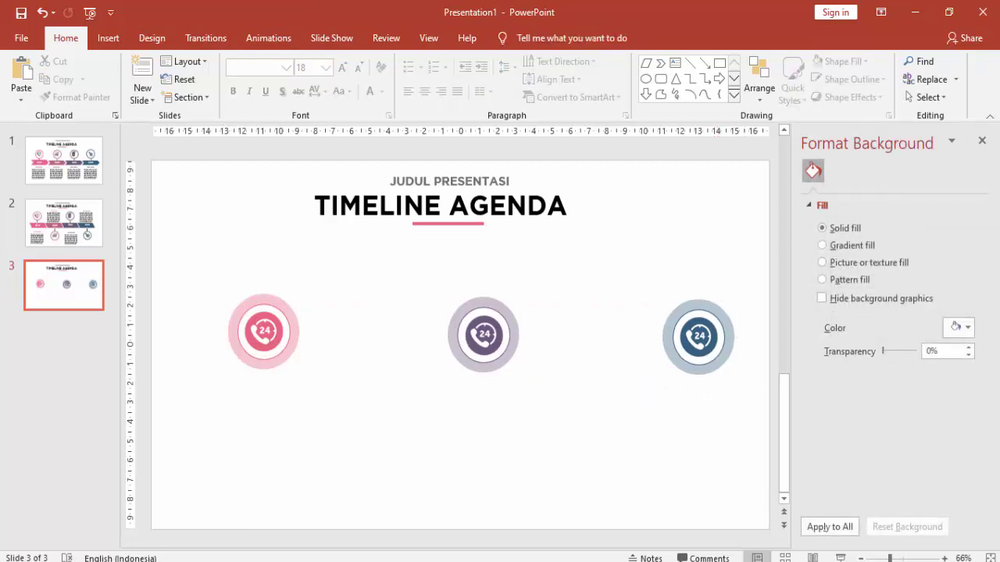
Copy slide 2's body text box and paste one under each of slide 3's three circles
left_click(70, 229)
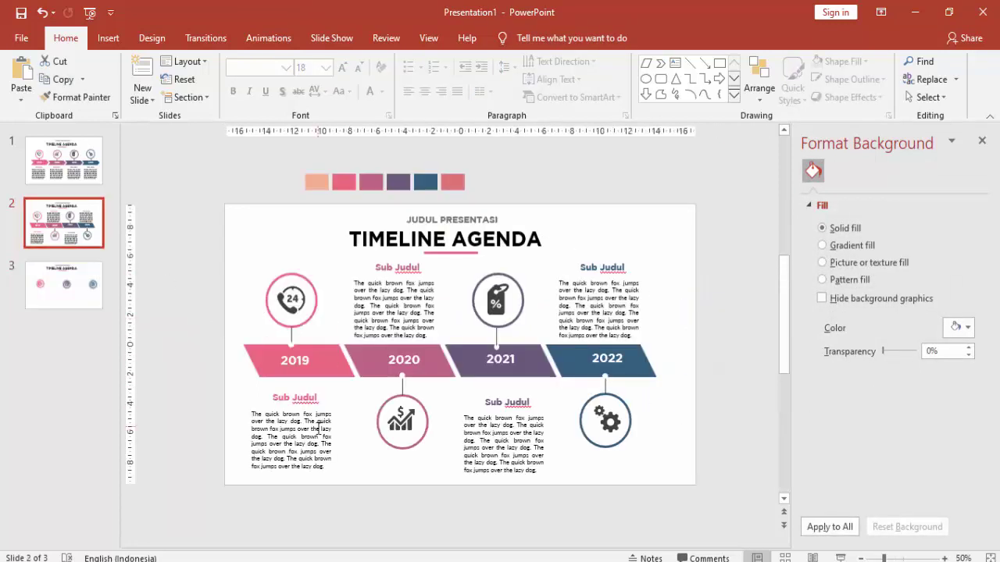
left_click(310, 414)
left_click(307, 412)
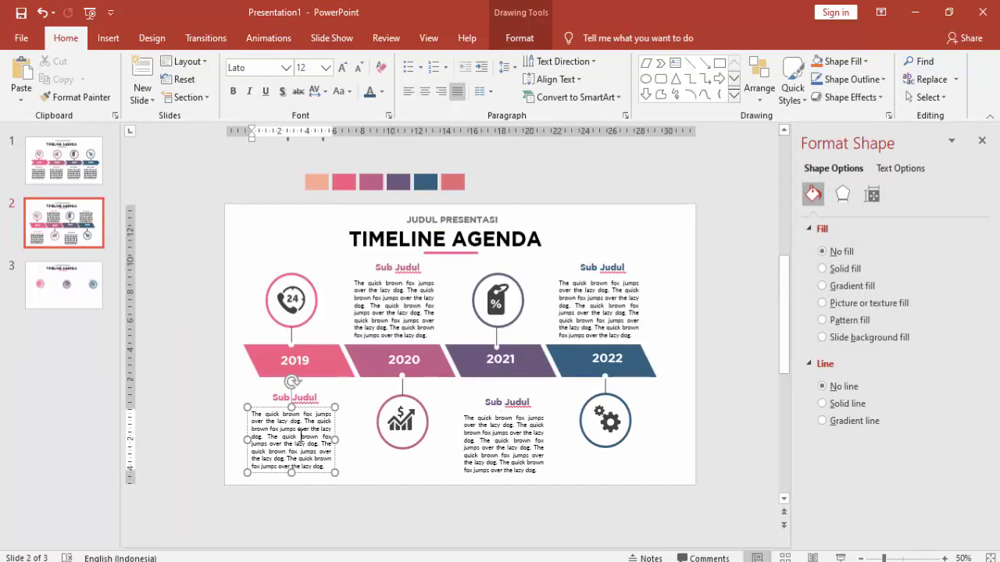
left_click(335, 426)
left_click(90, 300)
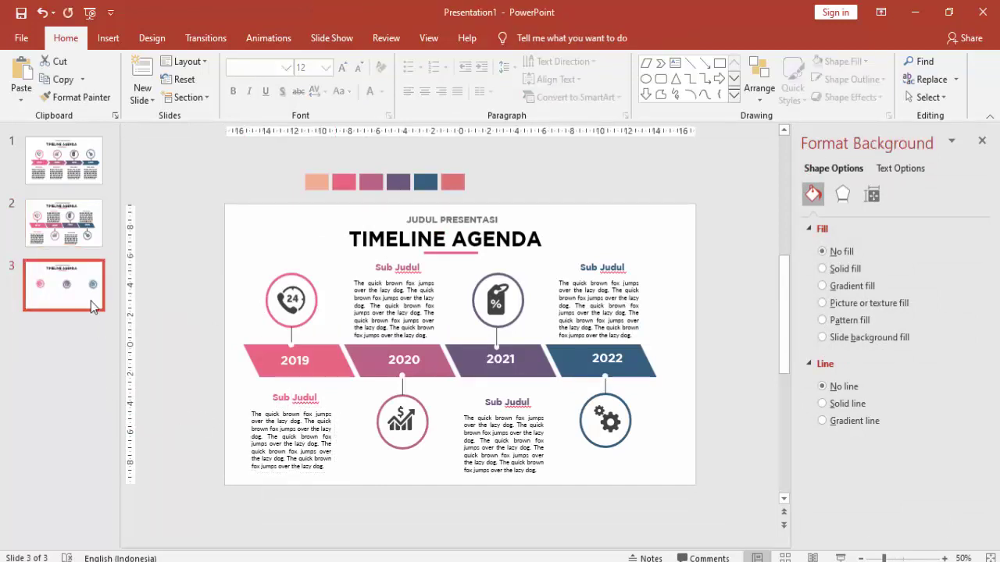
key("ctrl+v")
mouse_move(313, 410)
left_mouse_down()
mouse_move(331, 392)
mouse_move(506, 390)
mouse_move(496, 393)
left_mouse_up()
key("ctrl+d")
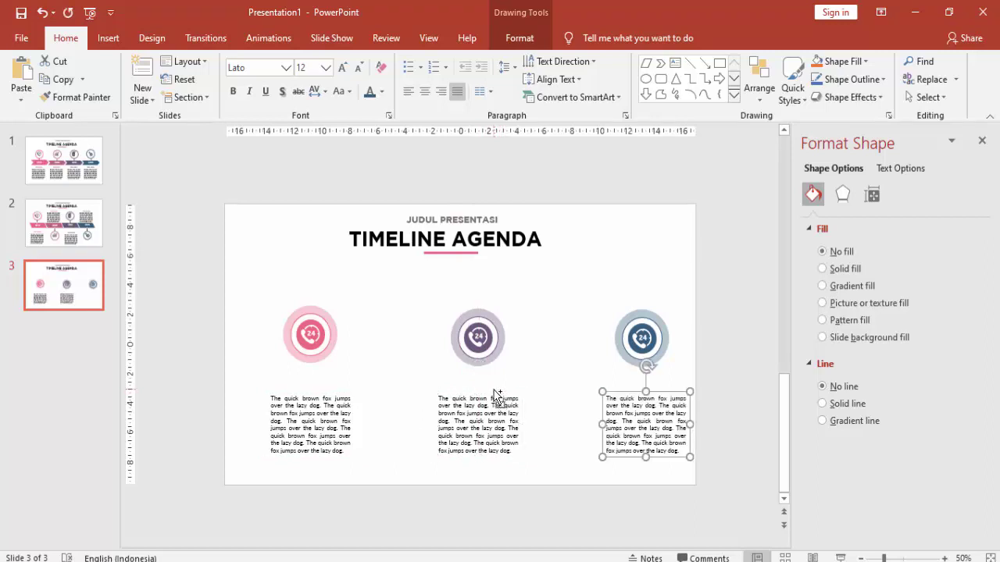
Shift the whole circles-and-text layout on slide 3 slightly left
left_click(725, 381)
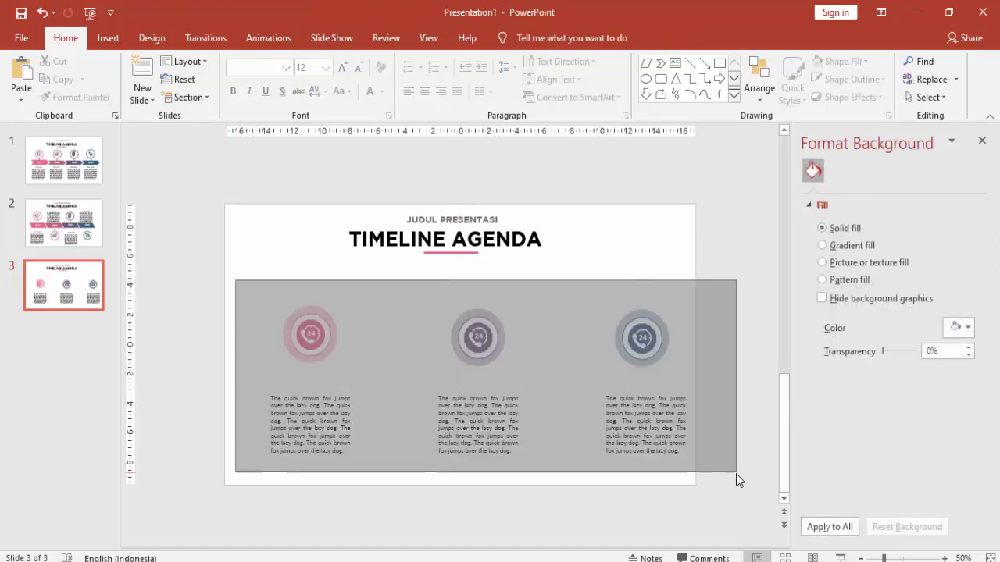
left_click_drag(288, 281, 736, 473)
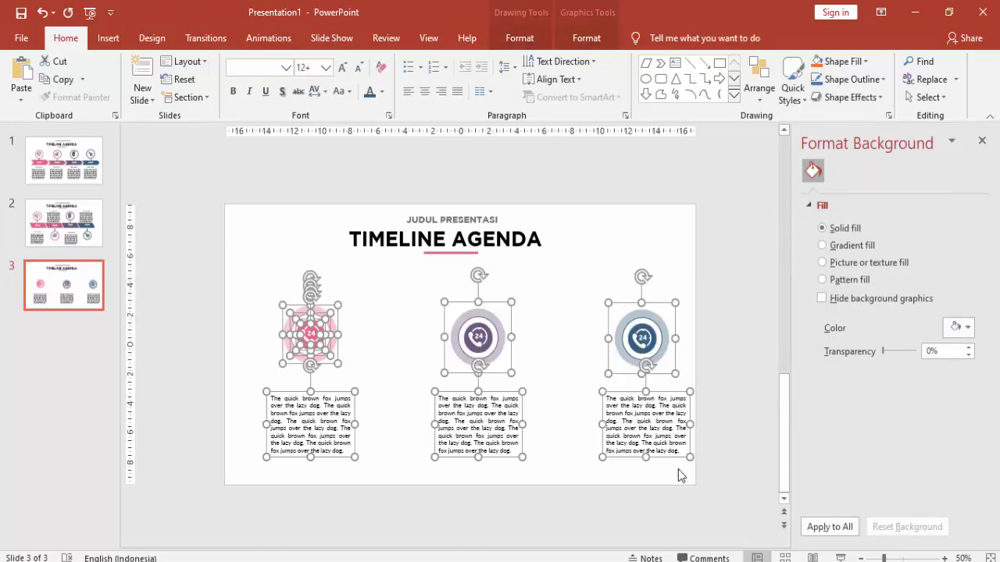
left_click_drag(671, 396, 649, 396)
left_click(677, 397)
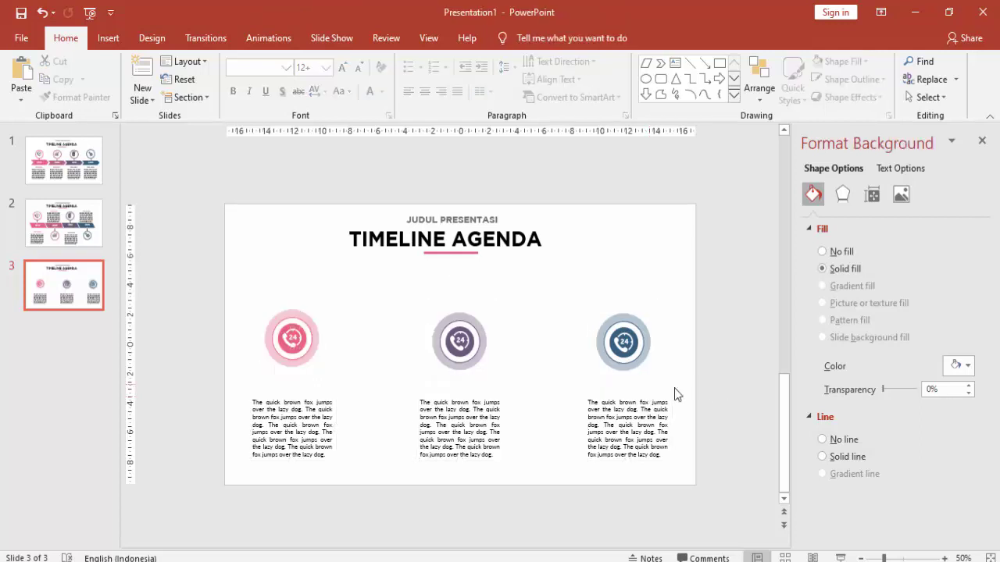
left_click(68, 222)
Paste slide 2's Sub Judul heading above slide 3's first circle, splitting it onto two lines
left_click(295, 394)
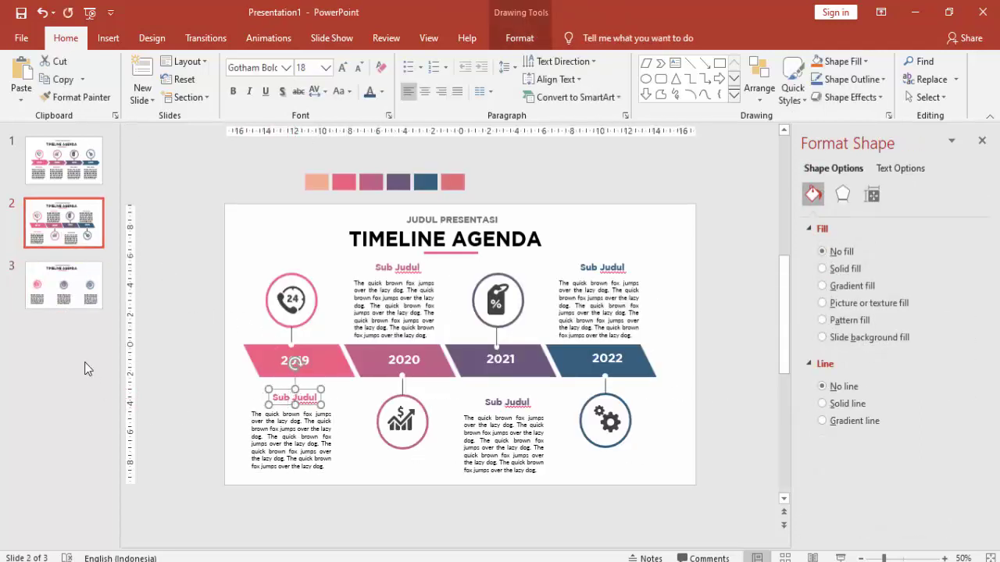
left_click(79, 291)
key("ctrl+v")
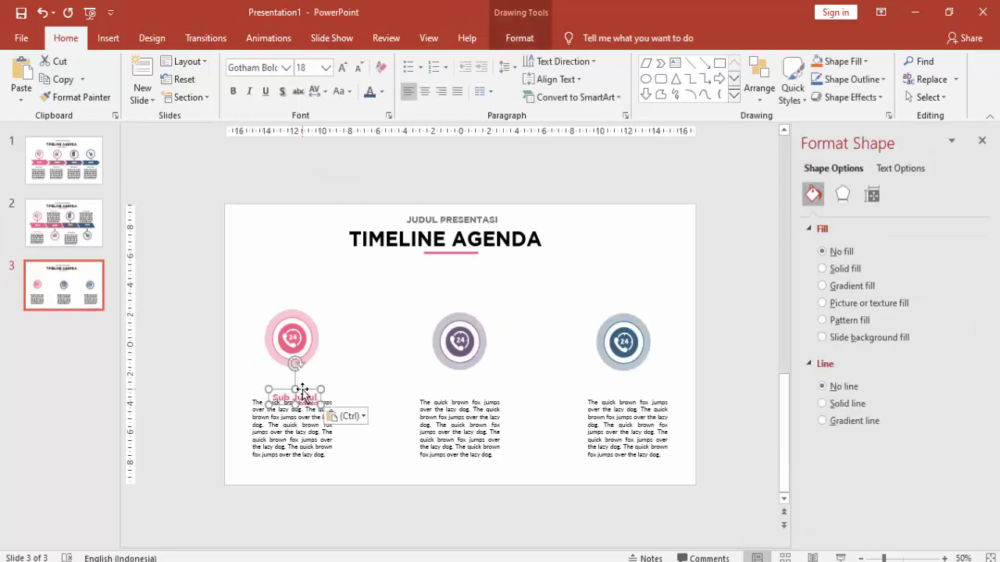
left_click_drag(301, 384, 305, 287)
left_click(312, 287)
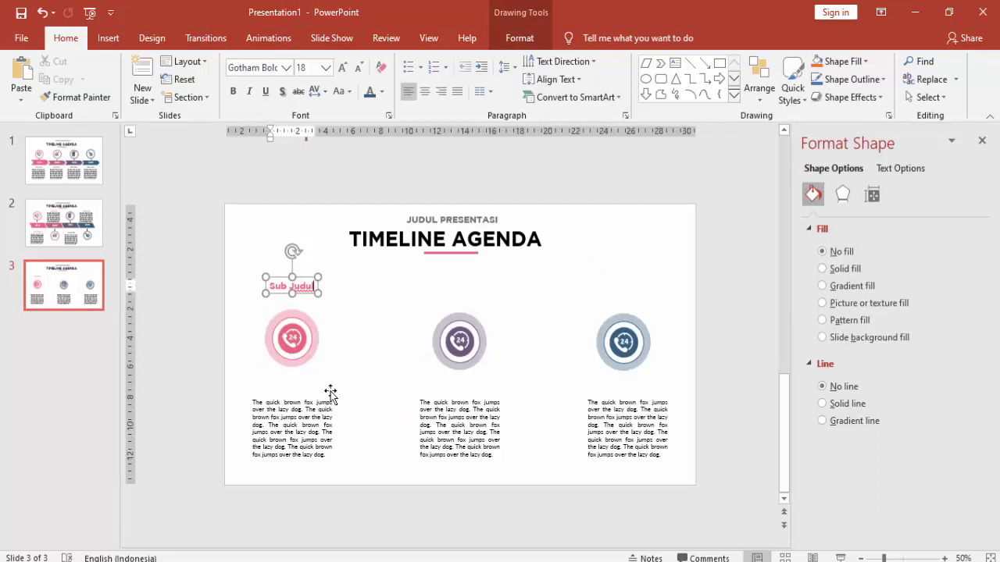
key("Return")
type("2018")
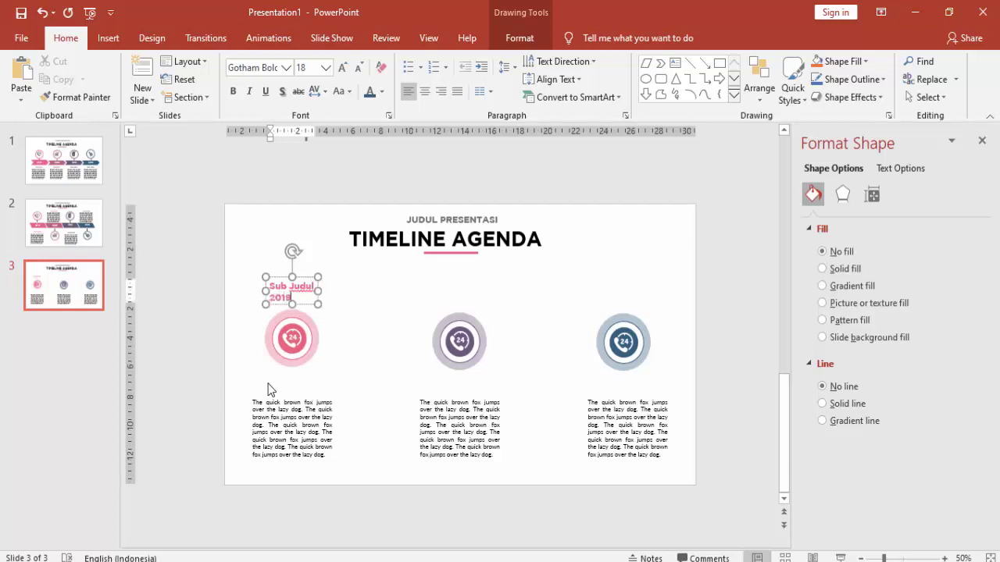
left_click(302, 278)
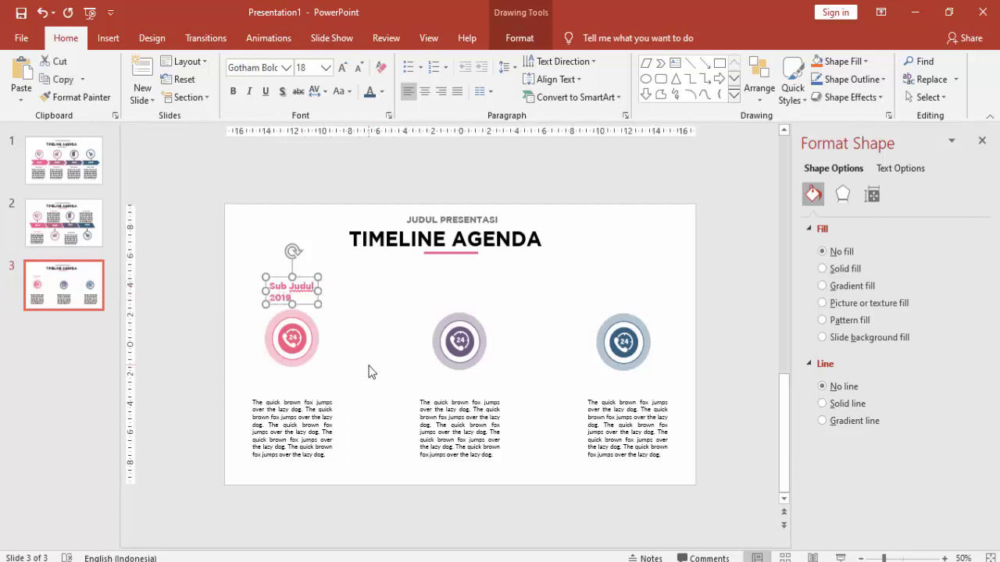
Copy the heading above the middle circle as Sub Judul 2020 in grey-purple
left_click_drag(310, 277, 477, 277)
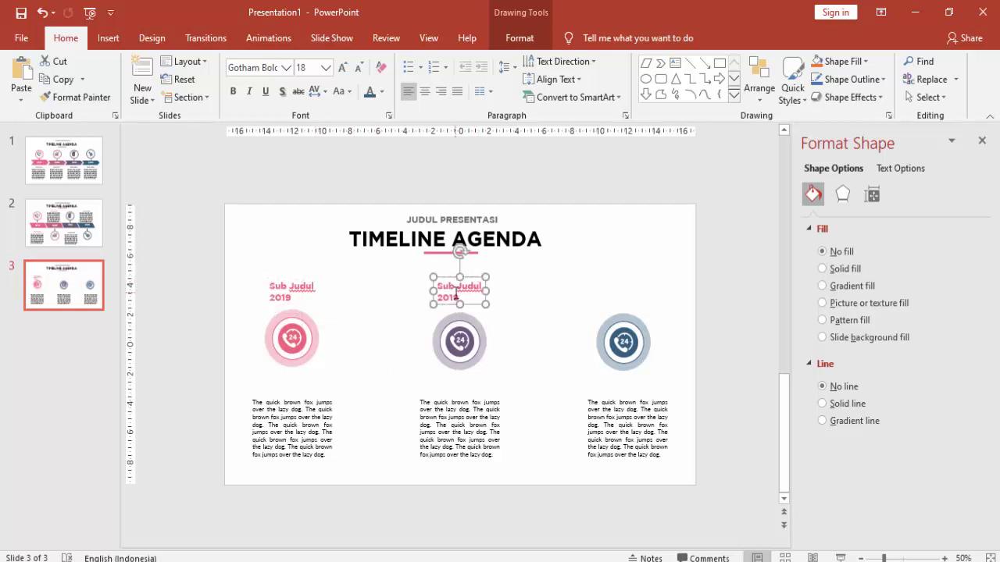
double_click(450, 293)
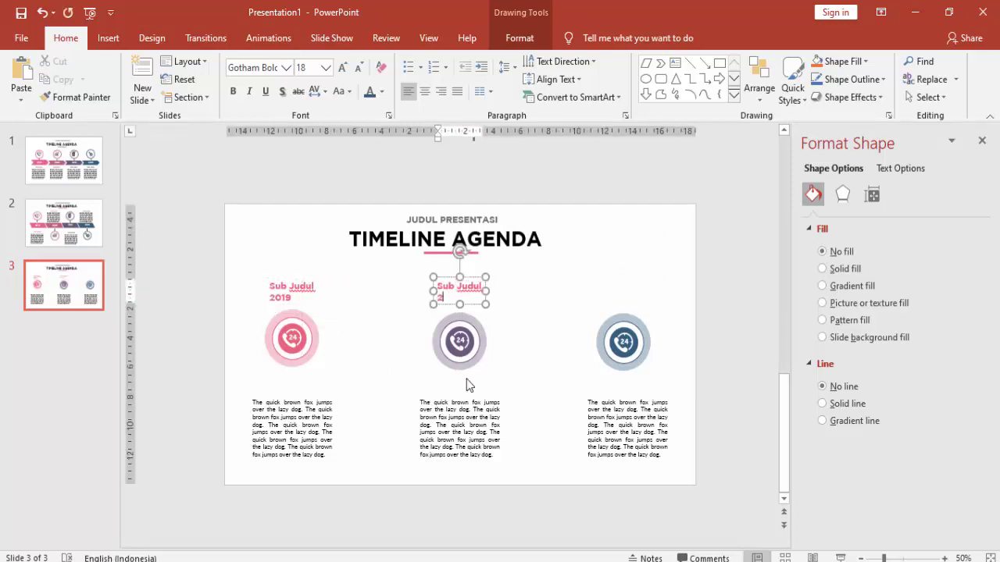
type("2020")
left_click(473, 305)
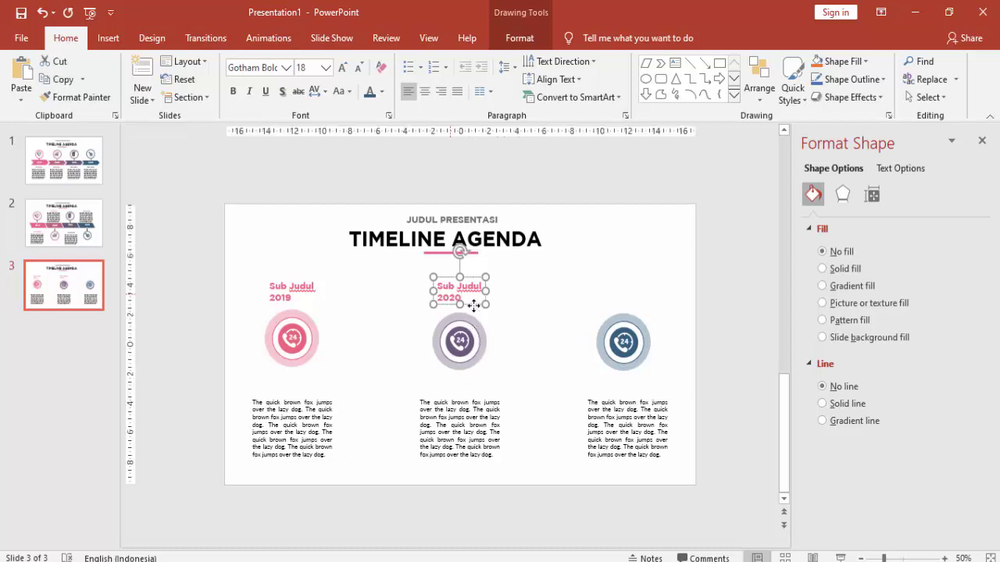
left_click(382, 92)
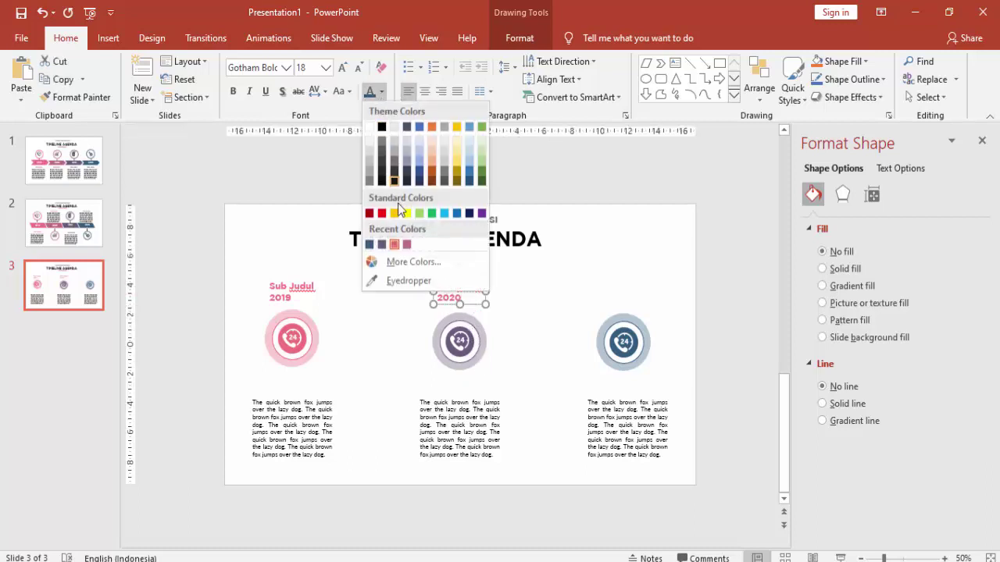
left_click(386, 243)
Duplicate it above the right circle as Sub Judul 2021 in blue
key("ctrl+d")
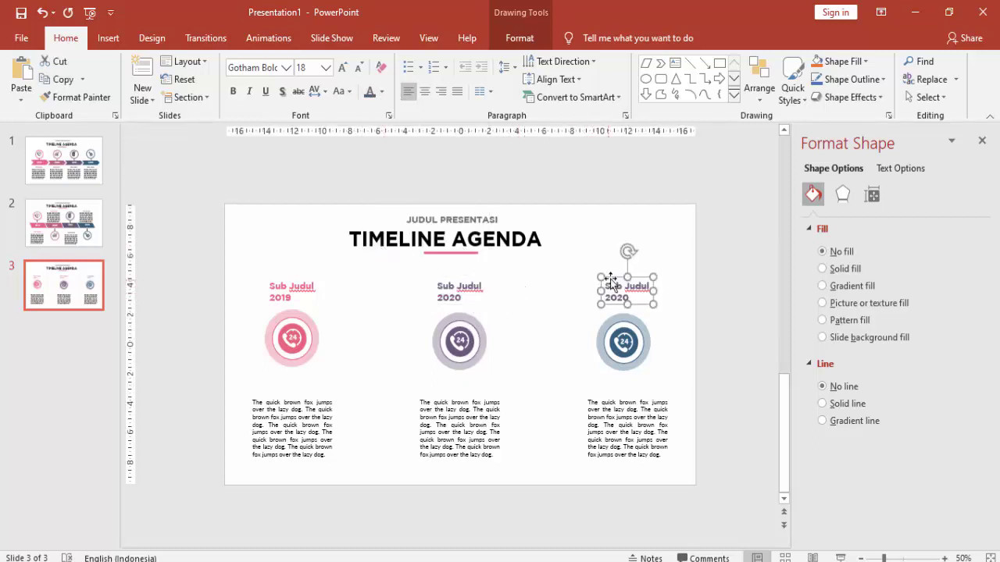
left_click(625, 297)
double_click(625, 295)
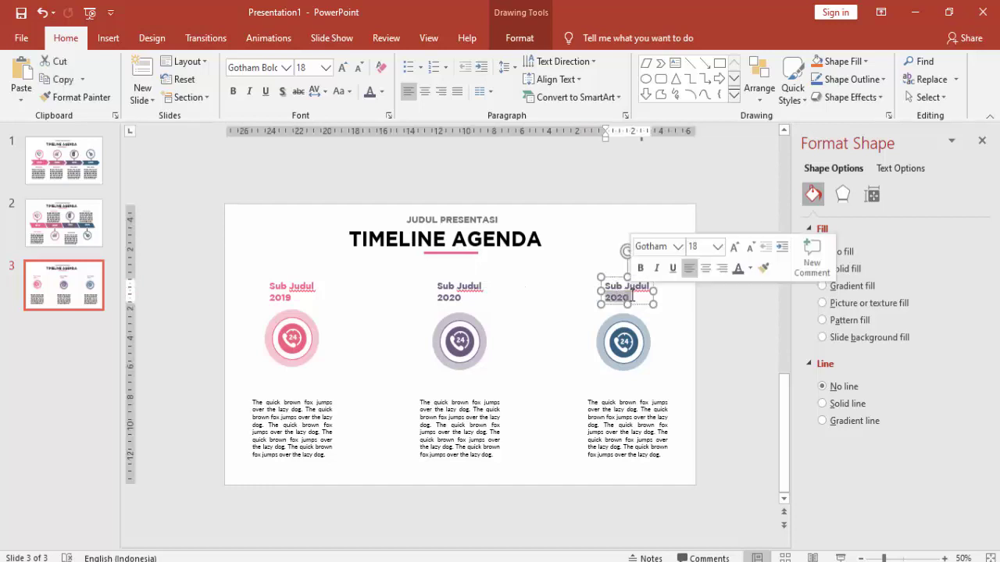
type("20")
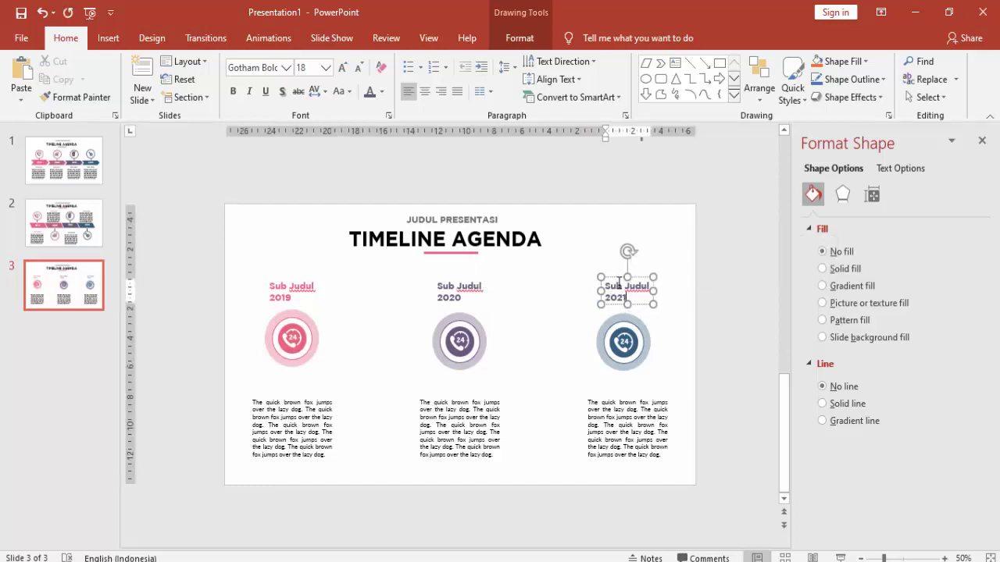
left_click_drag(611, 278, 603, 279)
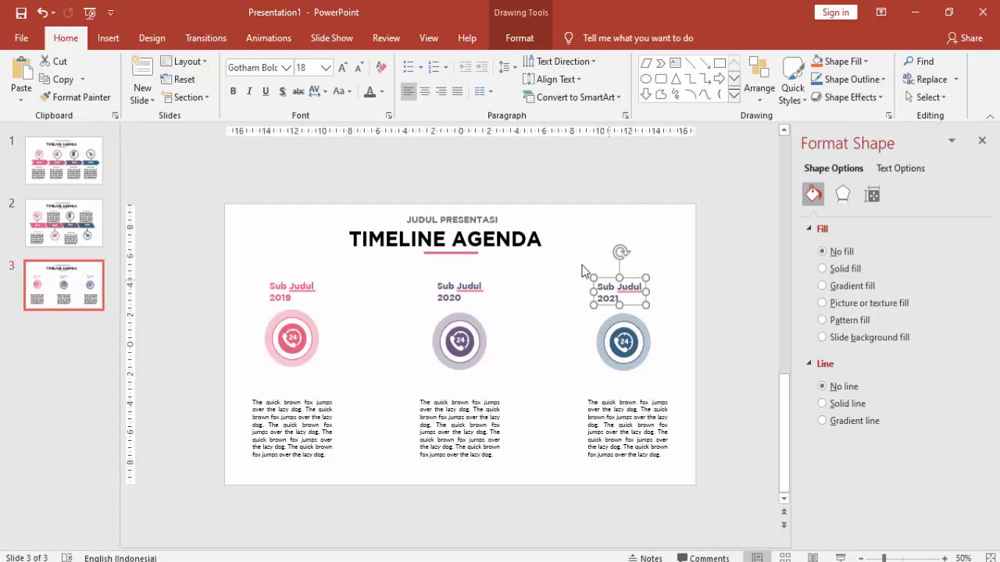
left_click(382, 91)
left_click(526, 244)
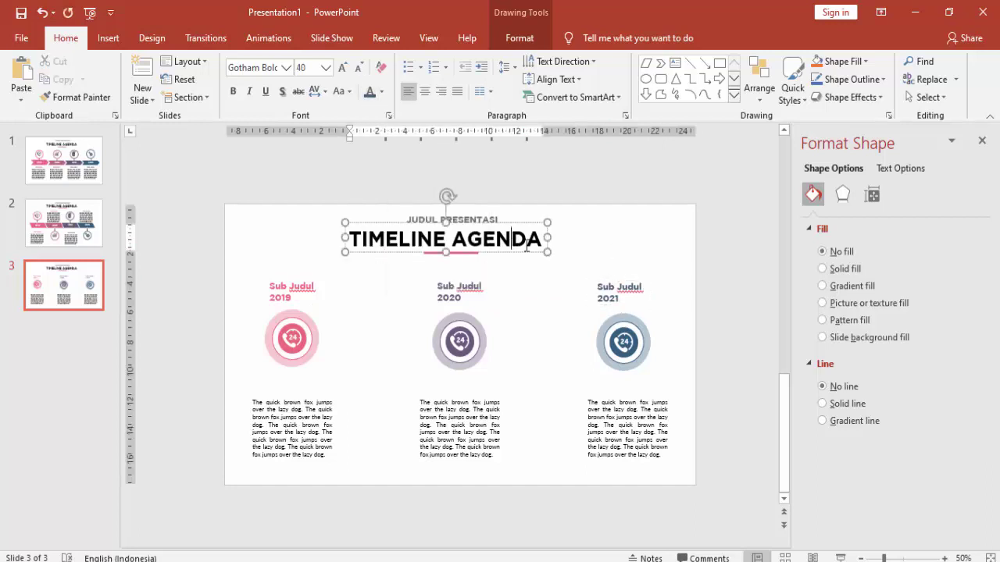
left_click(614, 234)
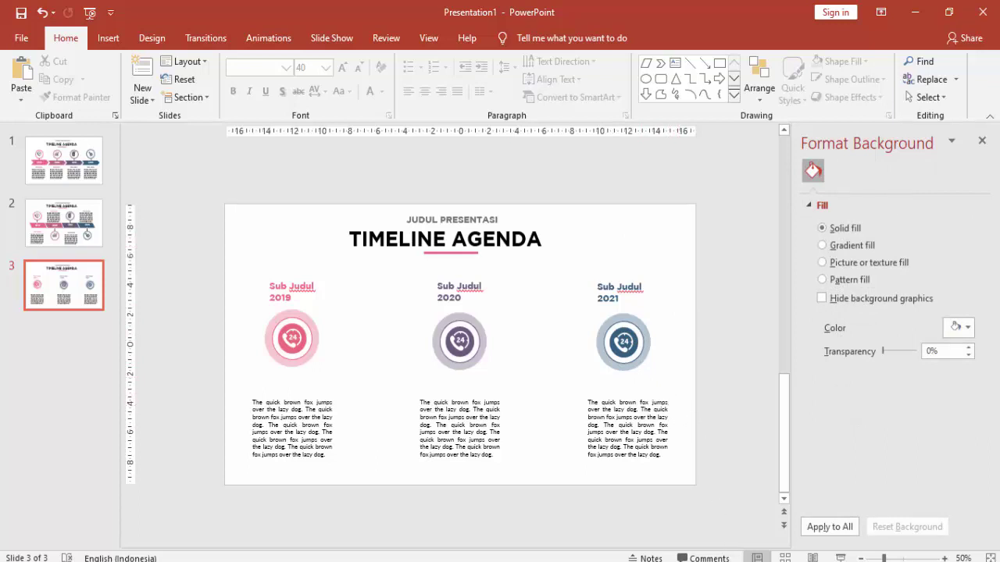
left_click(841, 557)
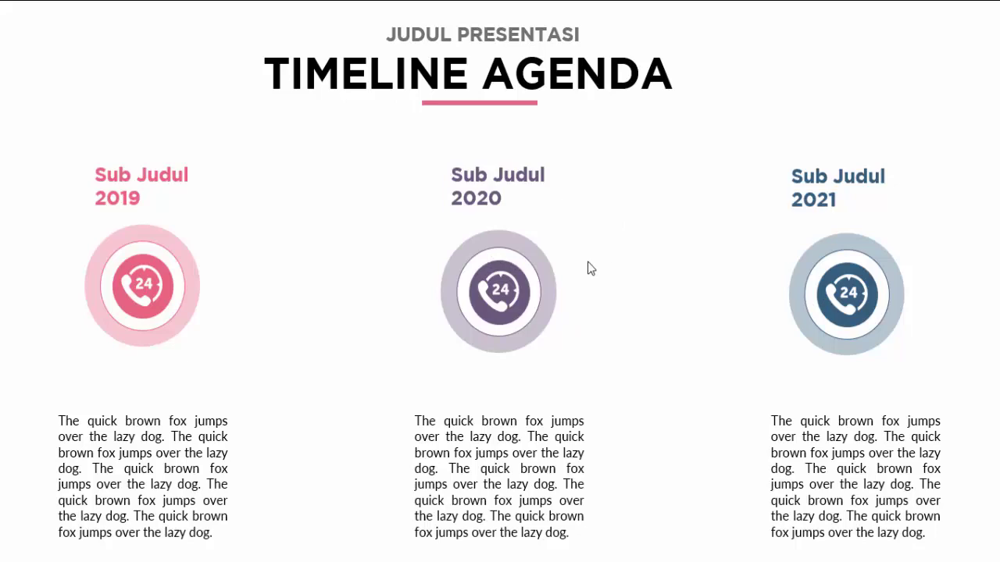
key("Escape")
right_click(52, 331)
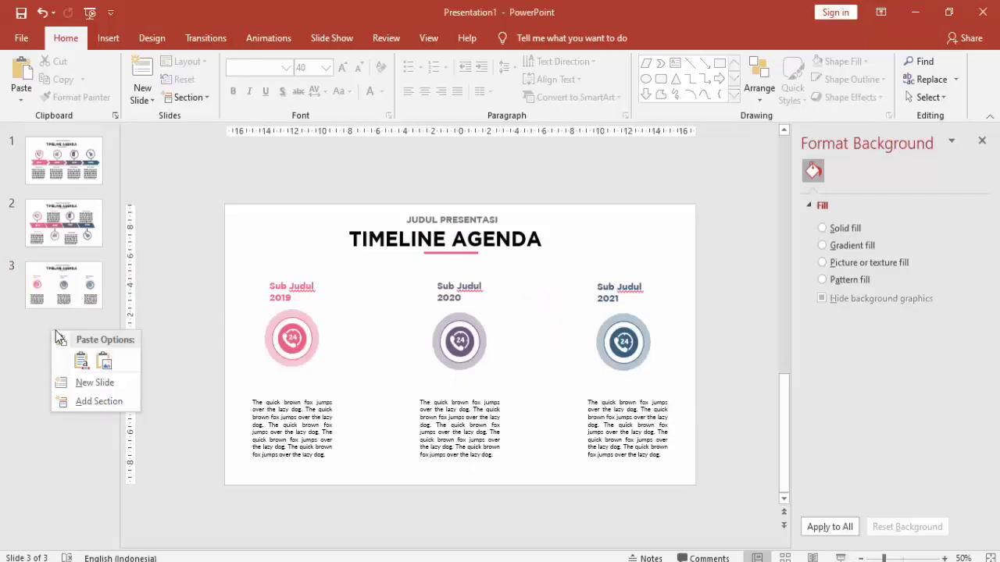
Add a new slide 4 and delete its title and body placeholders
left_click(76, 384)
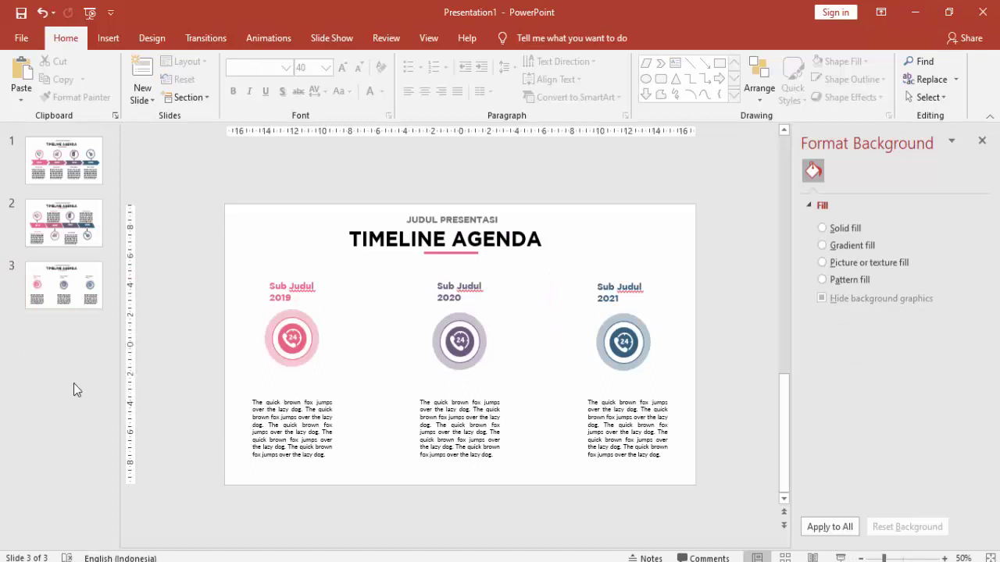
left_click(364, 219)
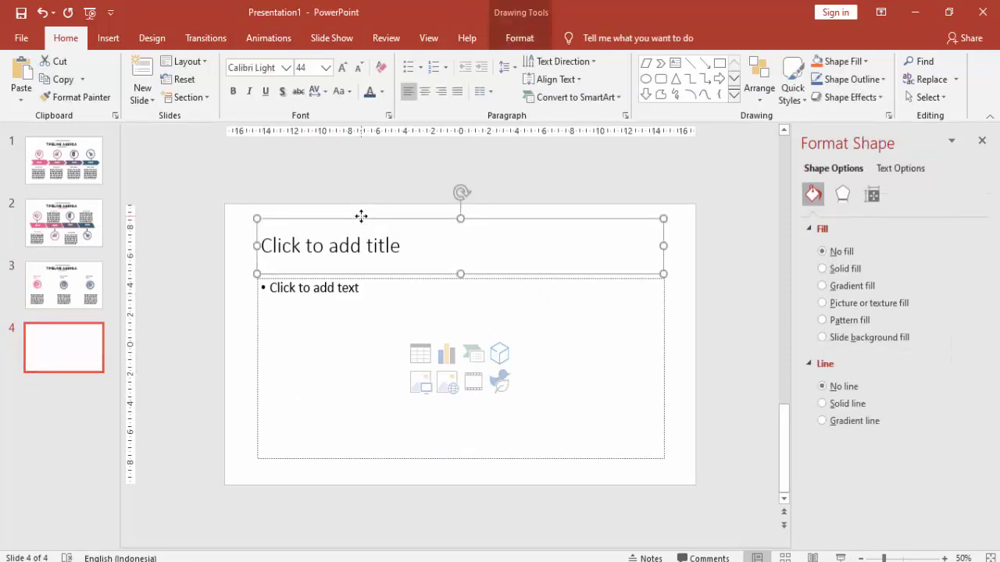
key("Delete")
left_click(372, 279)
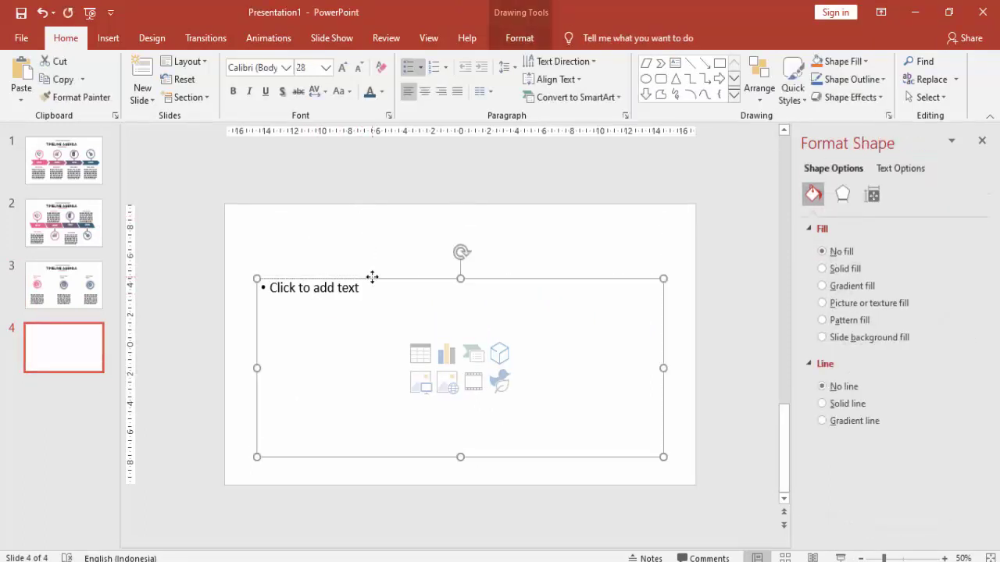
key("Delete")
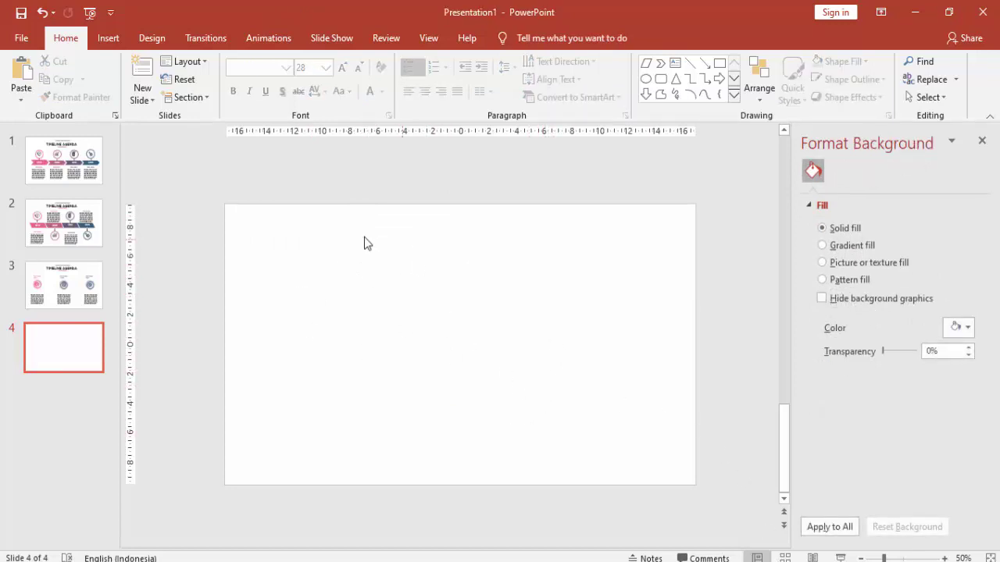
Copy the JUDUL PRESENTASI and TIMELINE AGENDA headings with pink underline from slide 3 onto slide 4
left_click(63, 285)
left_click(398, 239)
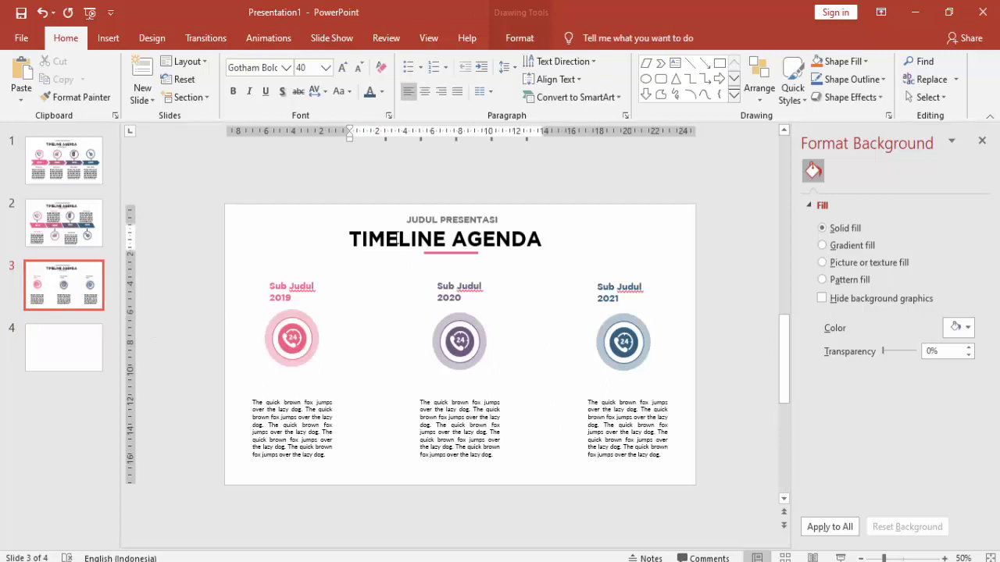
left_click(456, 260)
key("Tab")
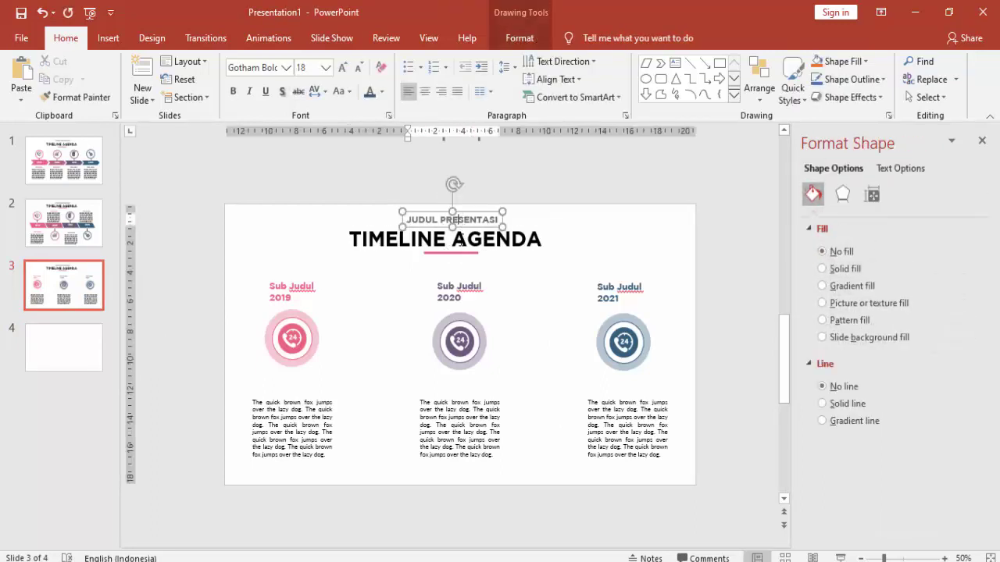
left_click(459, 248)
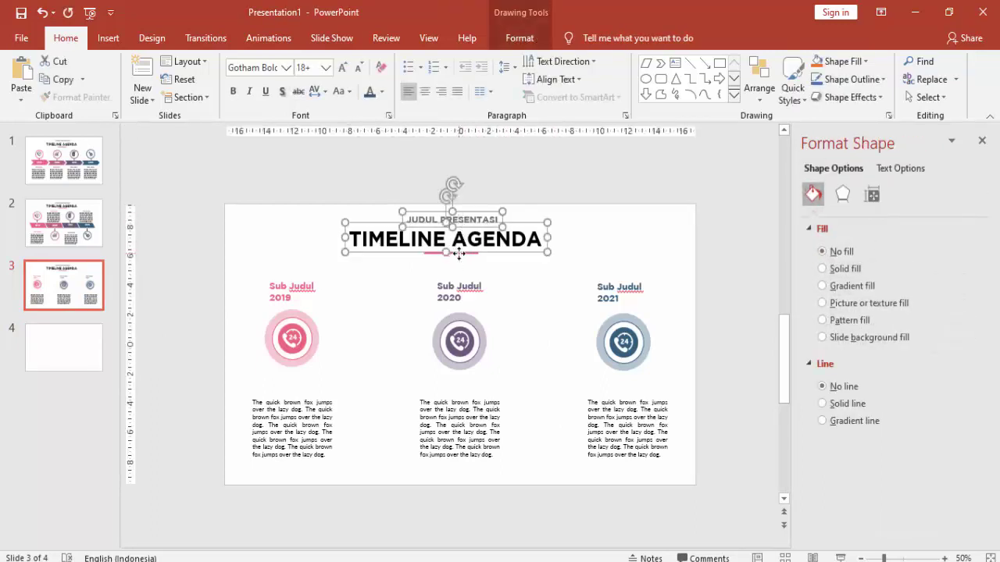
left_click(465, 253)
left_click(467, 240, "shift")
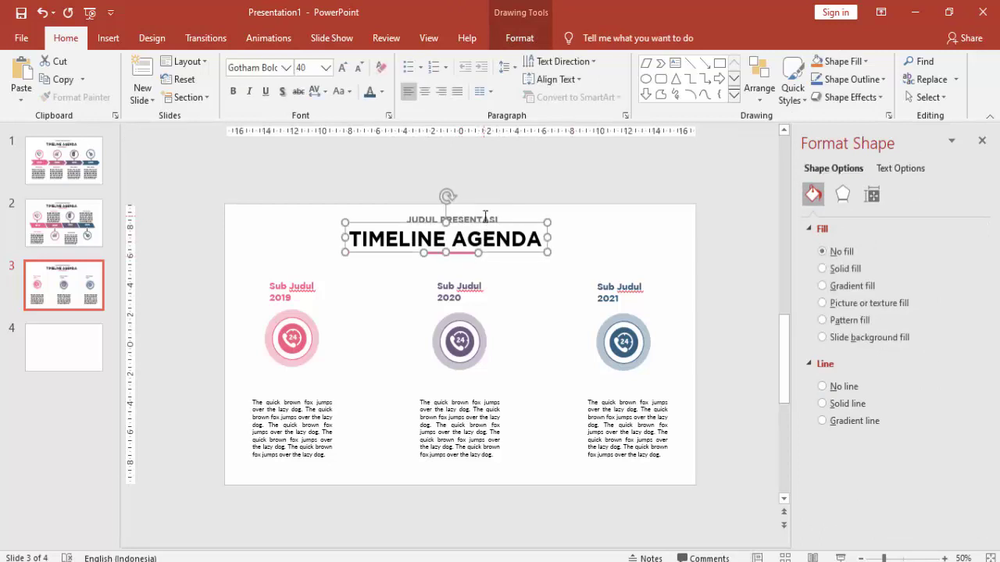
left_click(485, 218, "shift")
left_click(94, 334)
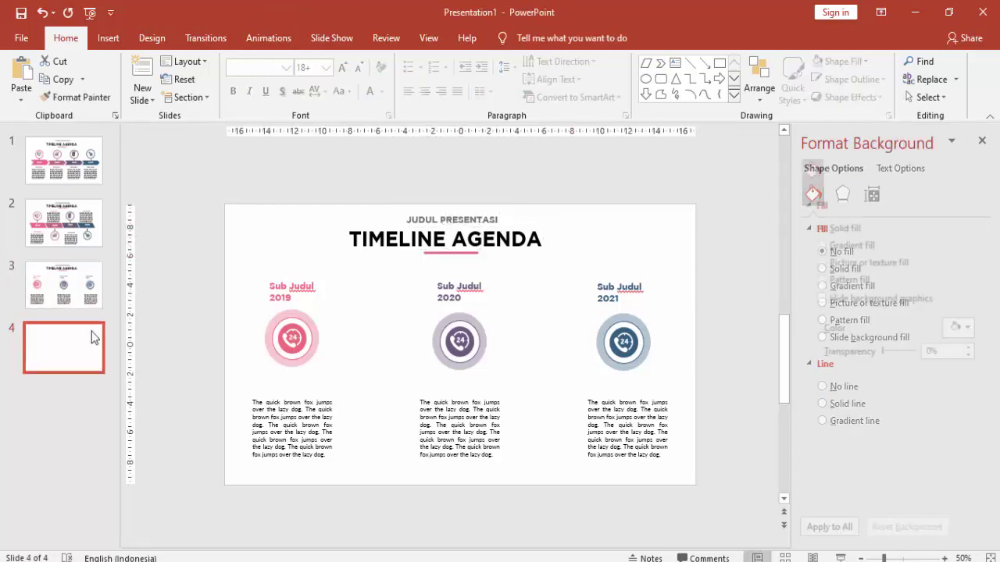
key("ctrl+v")
left_click(465, 284)
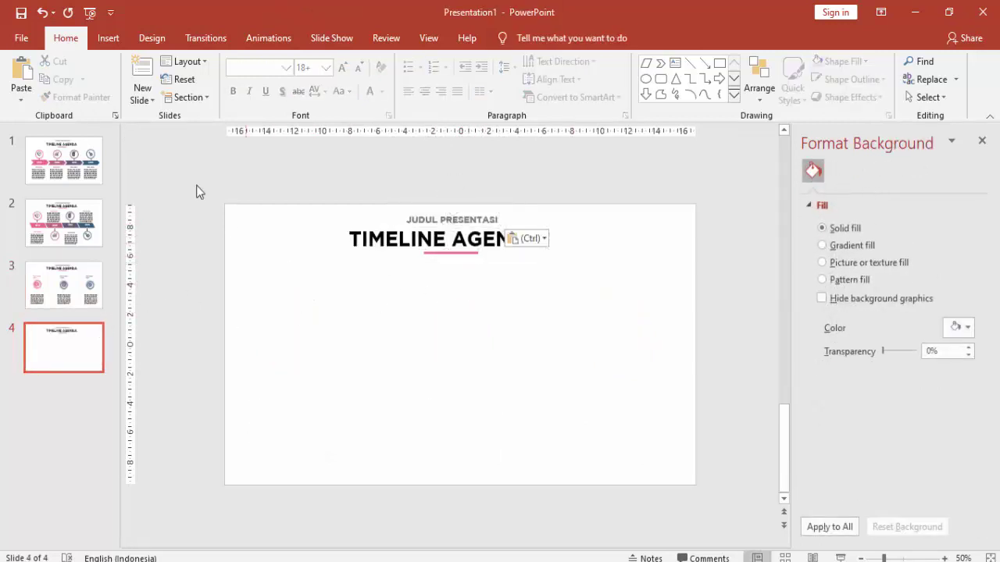
left_click(108, 38)
Draw a vertical line from under the heading to the slide bottom, 1.5 pt thick and dark grey
left_click(238, 88)
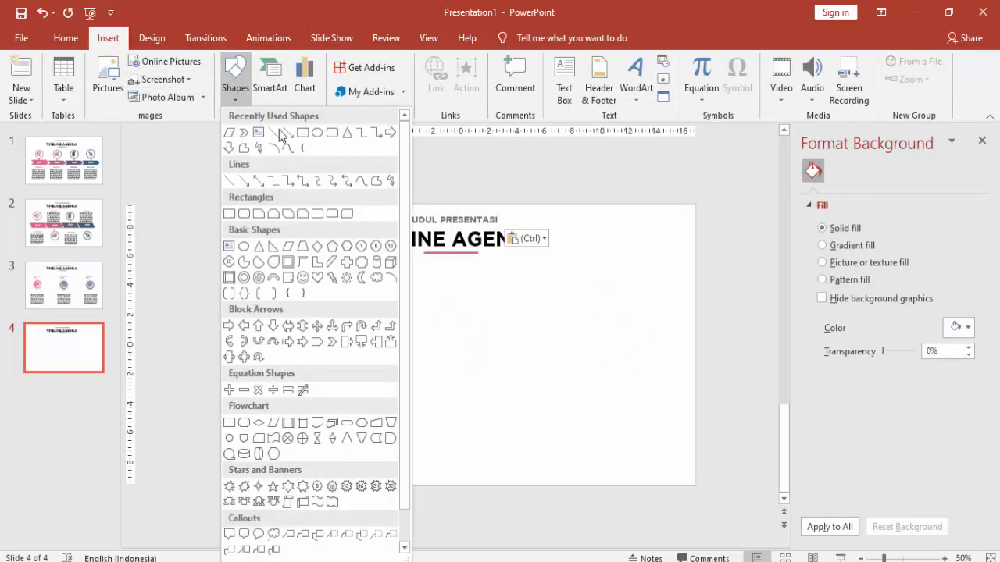
left_click(267, 133)
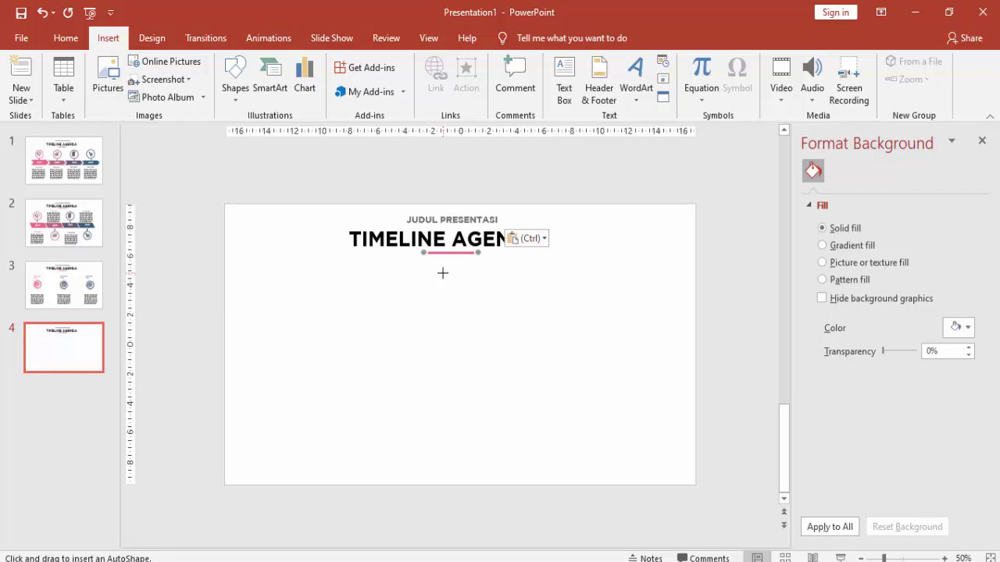
left_click_drag(443, 273, 455, 481)
left_click_drag(455, 485, 455, 485)
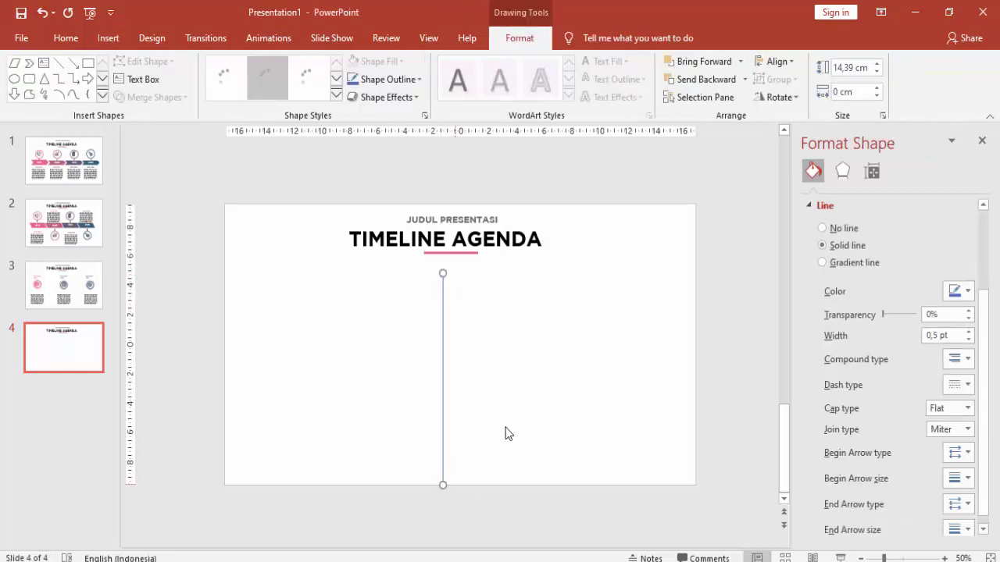
left_click(969, 340)
left_click(968, 340)
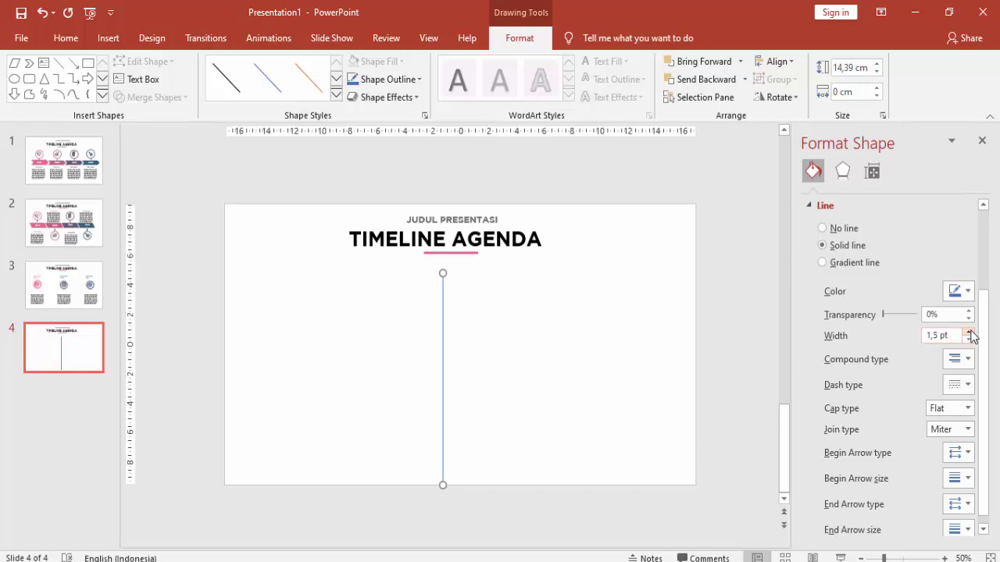
left_click(960, 291)
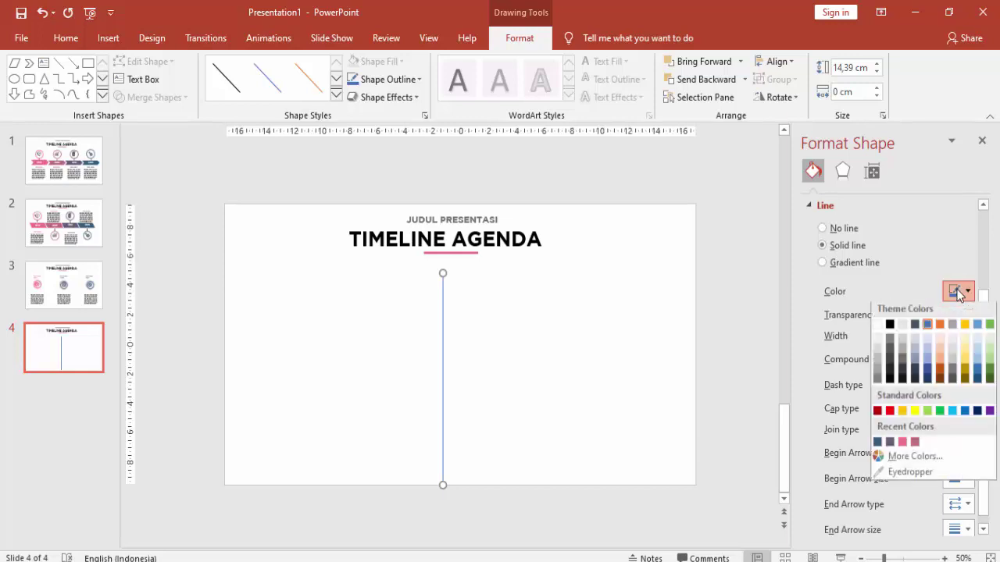
left_click(902, 375)
left_click(615, 336)
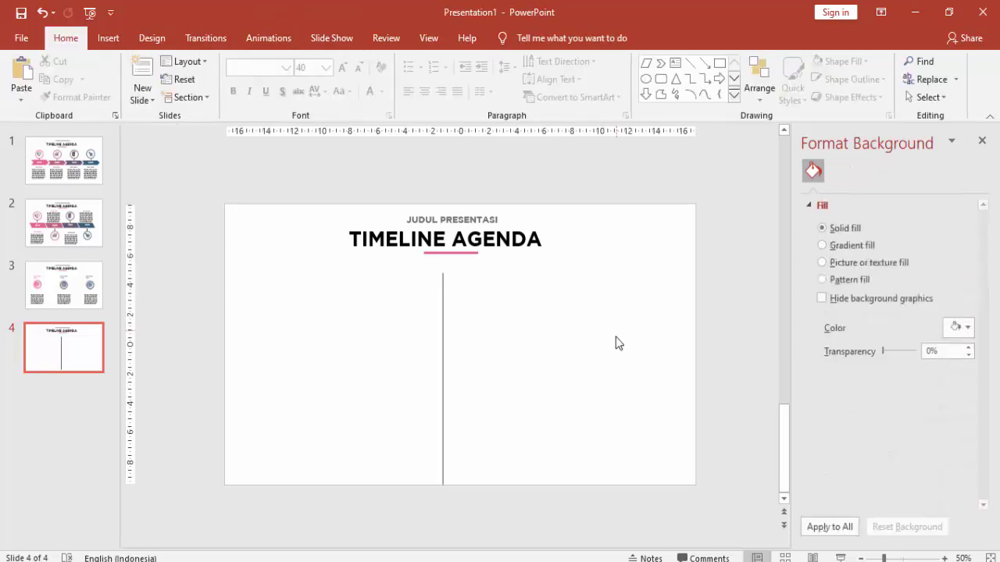
left_click(108, 38)
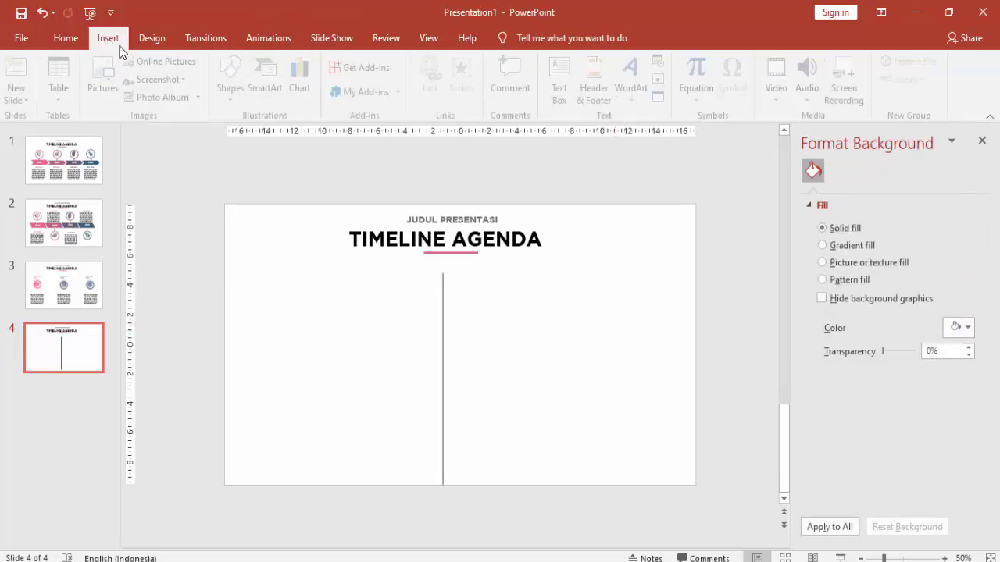
Draw a small circle at the top of the line and duplicate it twice further down
left_click(232, 73)
left_click(303, 133)
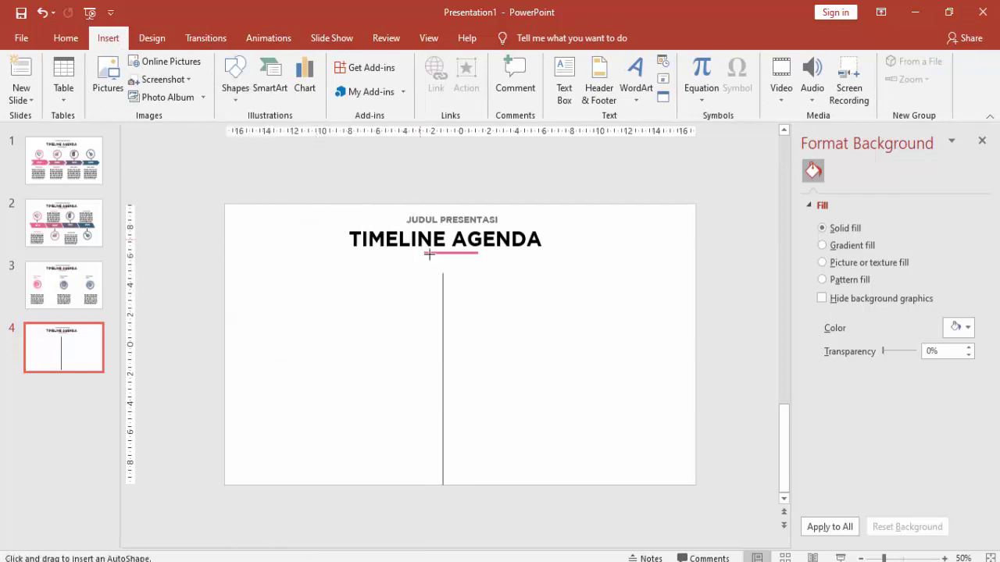
mouse_move(444, 271)
left_mouse_down()
mouse_move(458, 289)
mouse_move(442, 273)
left_mouse_up()
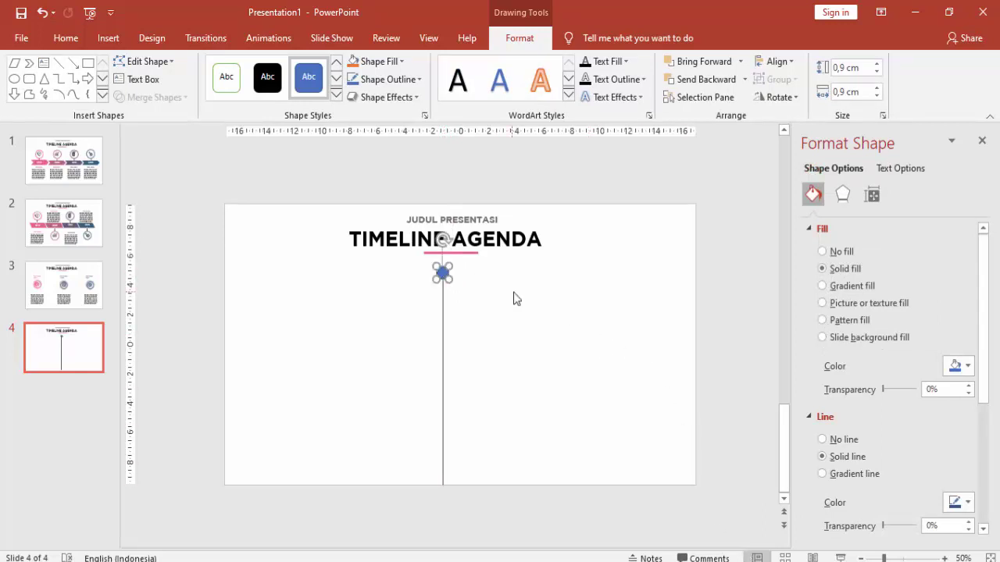
left_click_drag(443, 273, 442, 361, "ctrl")
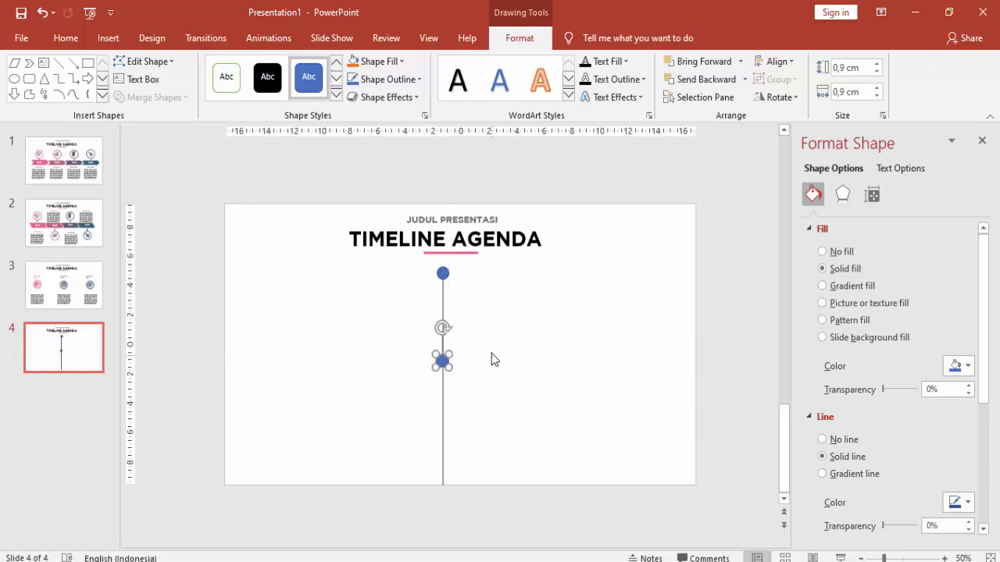
key("ctrl+d")
left_click(507, 424)
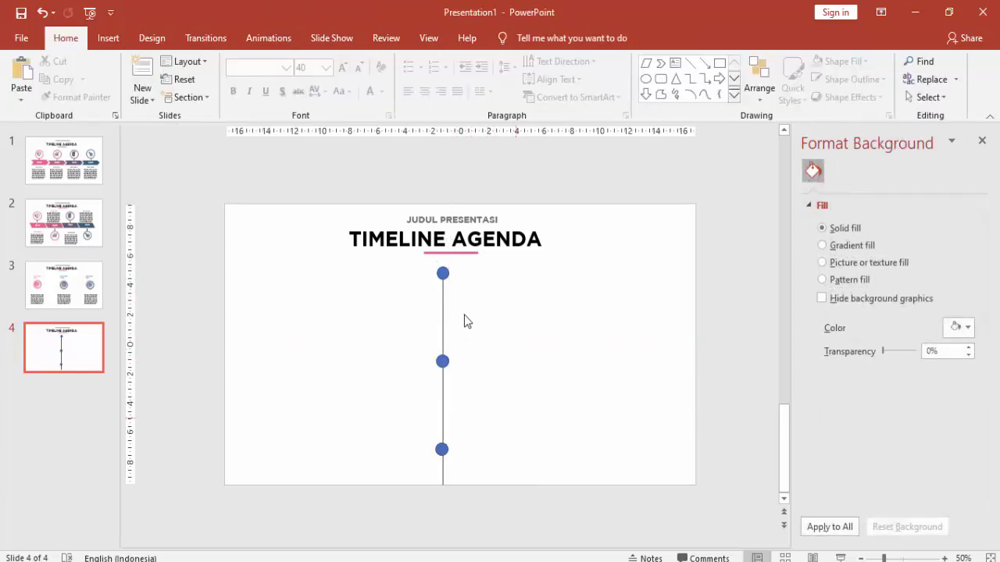
Remove the outlines from the timeline circles
left_click(442, 273)
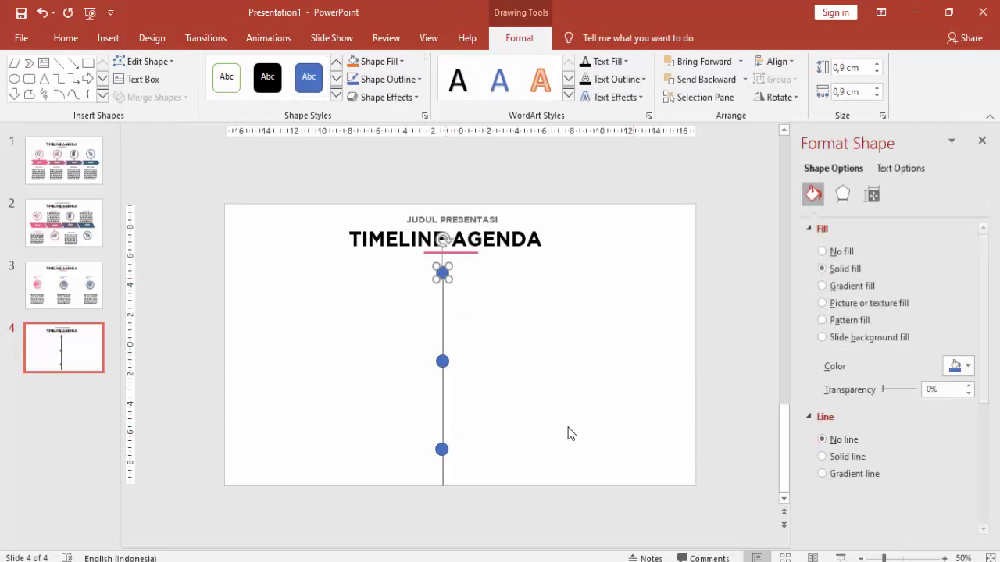
left_click(444, 361)
left_click(850, 441)
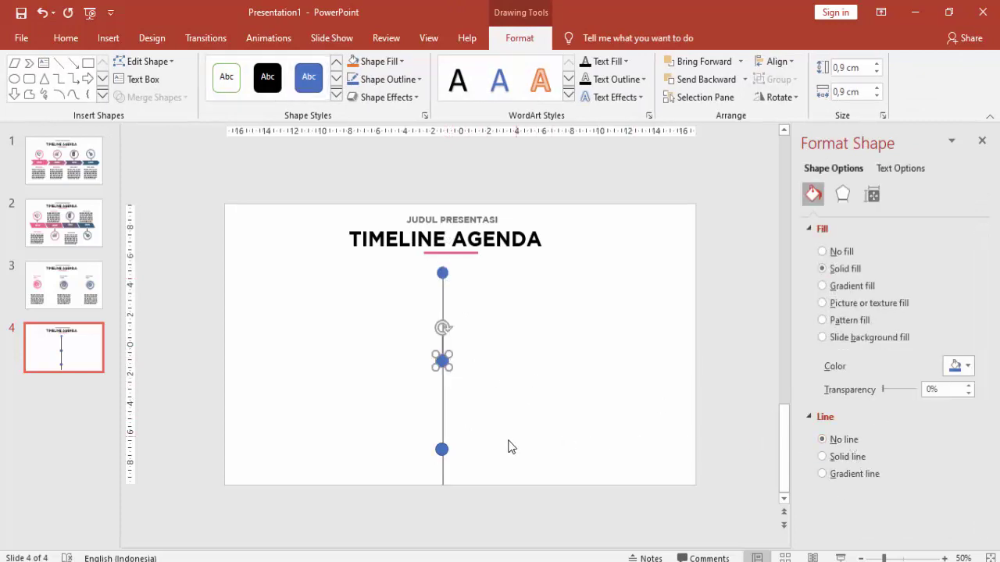
left_click(442, 449)
left_click(843, 440)
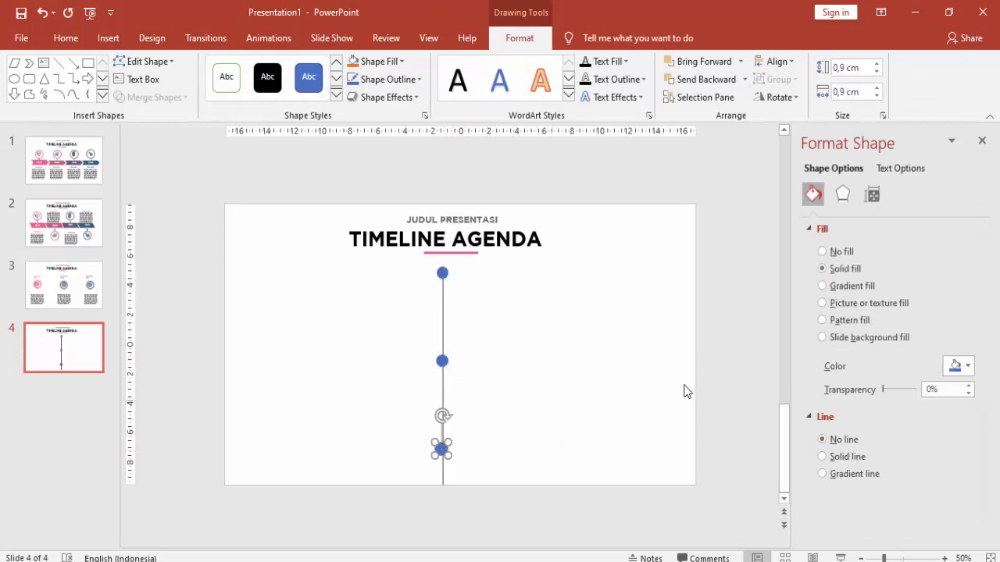
Fill the top, middle and bottom circles pink, dark slate purple and dark blue
left_click(440, 273)
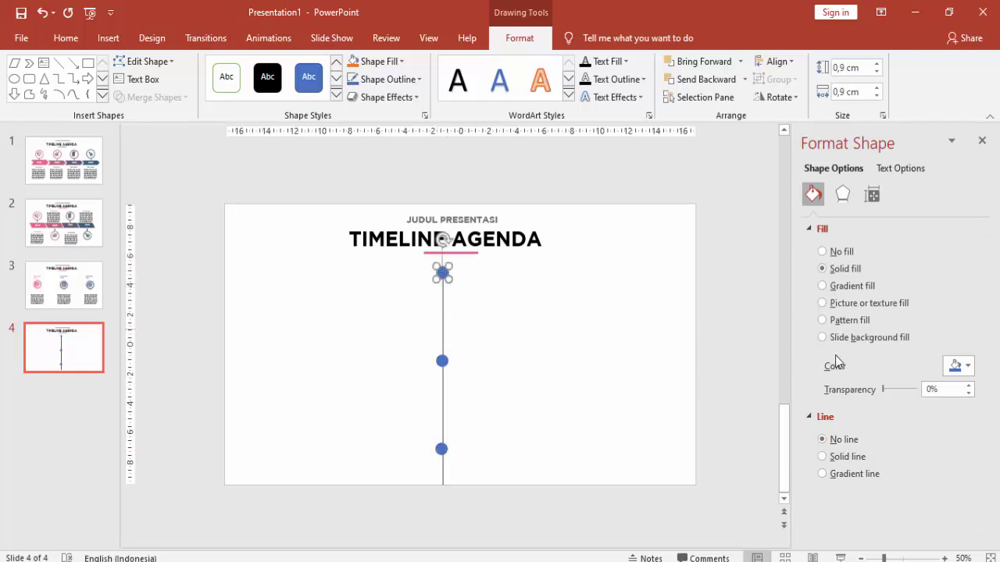
left_click(956, 366)
left_click(915, 520)
left_click(442, 361)
left_click(956, 366)
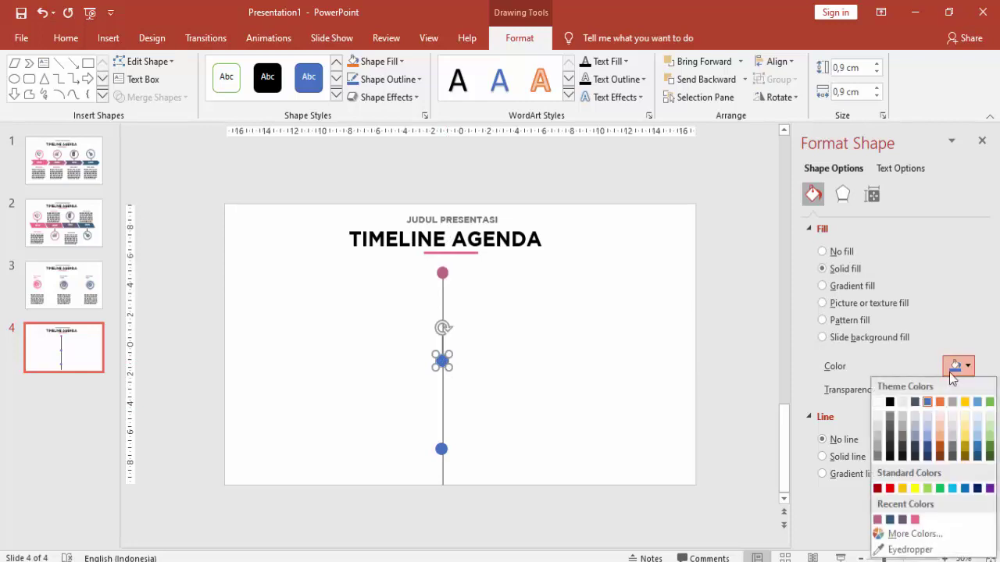
left_click(903, 519)
left_click(442, 450)
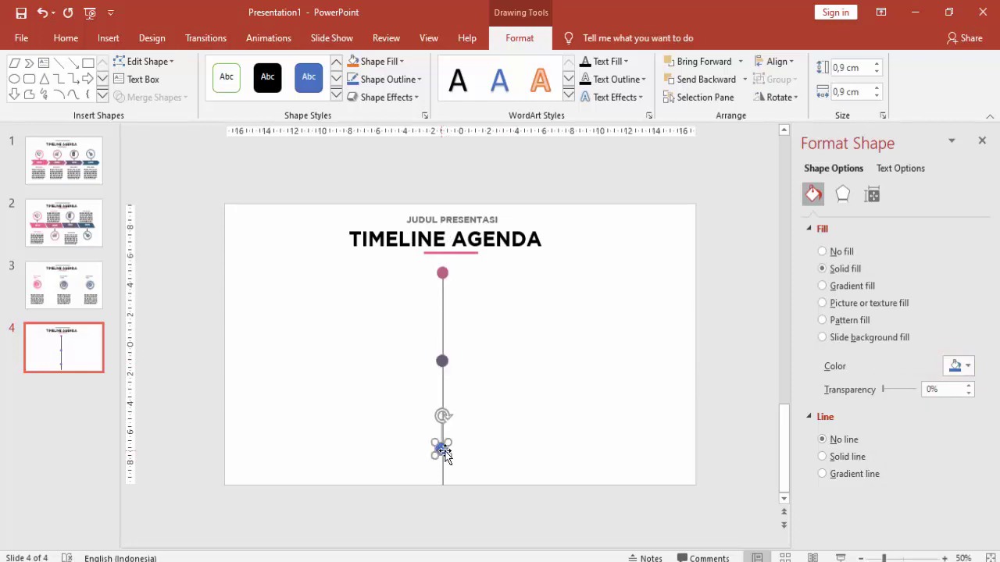
left_click(959, 366)
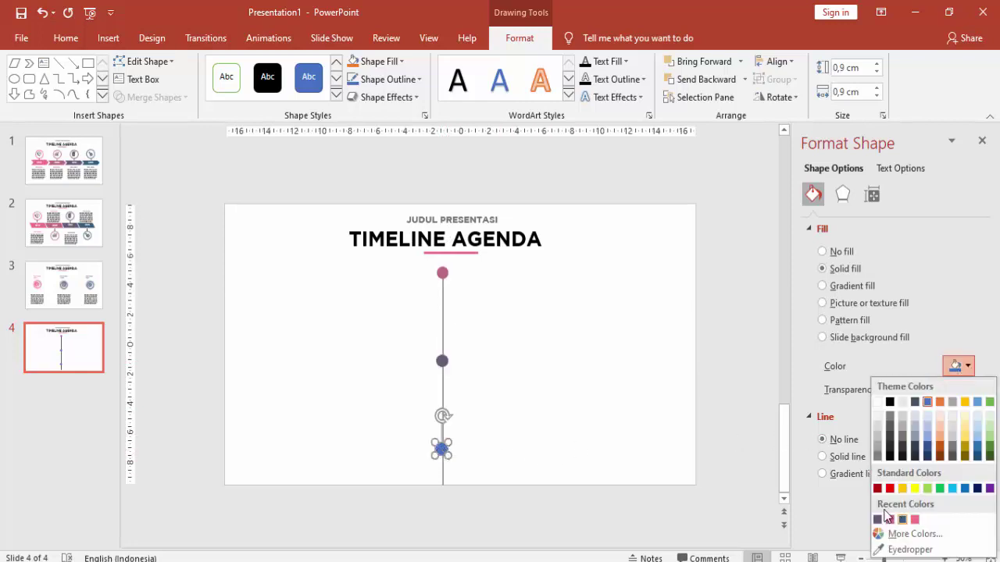
left_click(886, 518)
Reposition the bottom circle so the three dots are evenly spaced
left_click(544, 451)
scroll(399, 440, "up", 3)
left_click(391, 481)
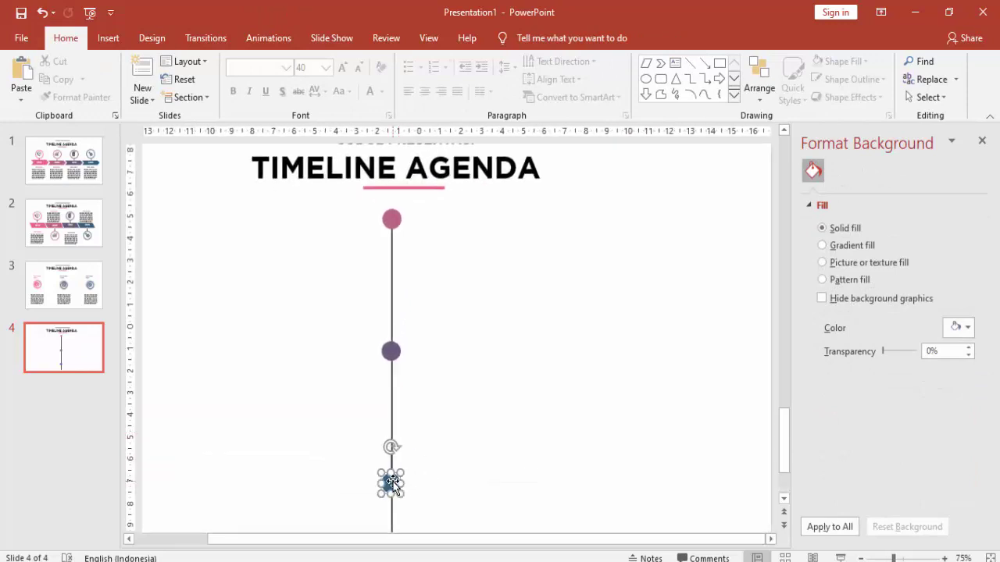
left_click_drag(393, 480, 392, 481)
left_click(449, 462)
scroll(523, 397, "down", 3, "ctrl")
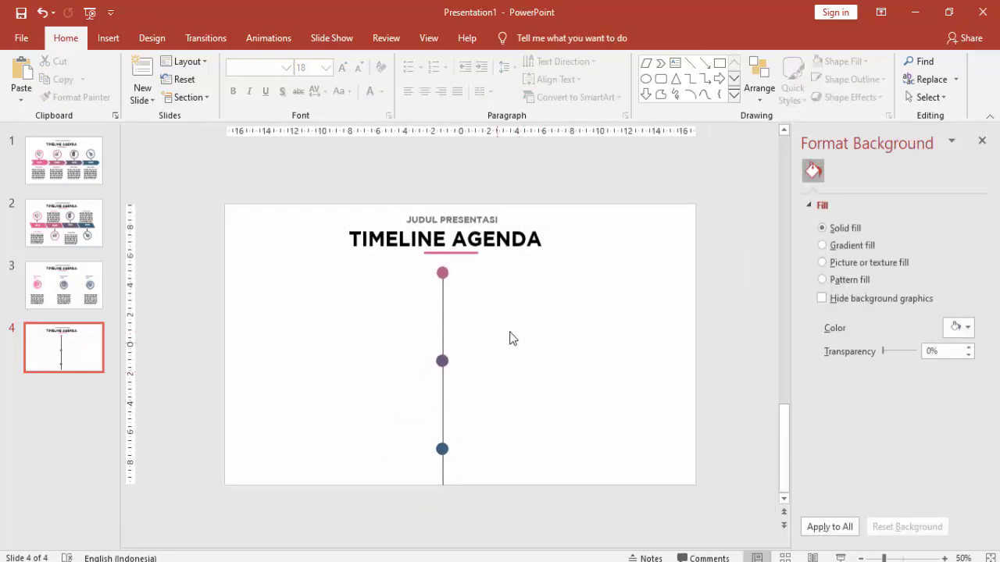
Move the heading left of the line, wrapping TIMELINE AGENDA onto two lines above the pink underline
left_click(445, 254)
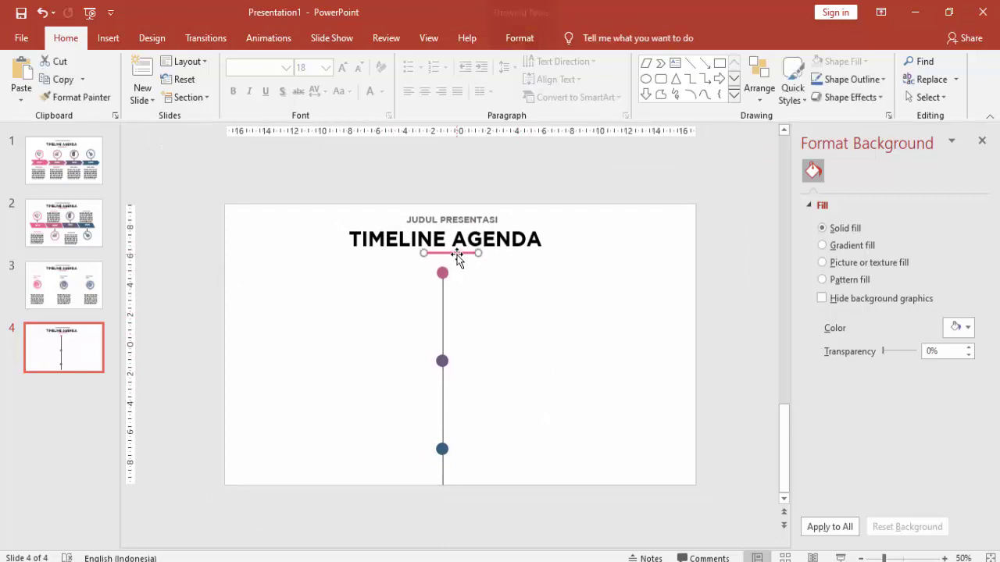
left_click(417, 243)
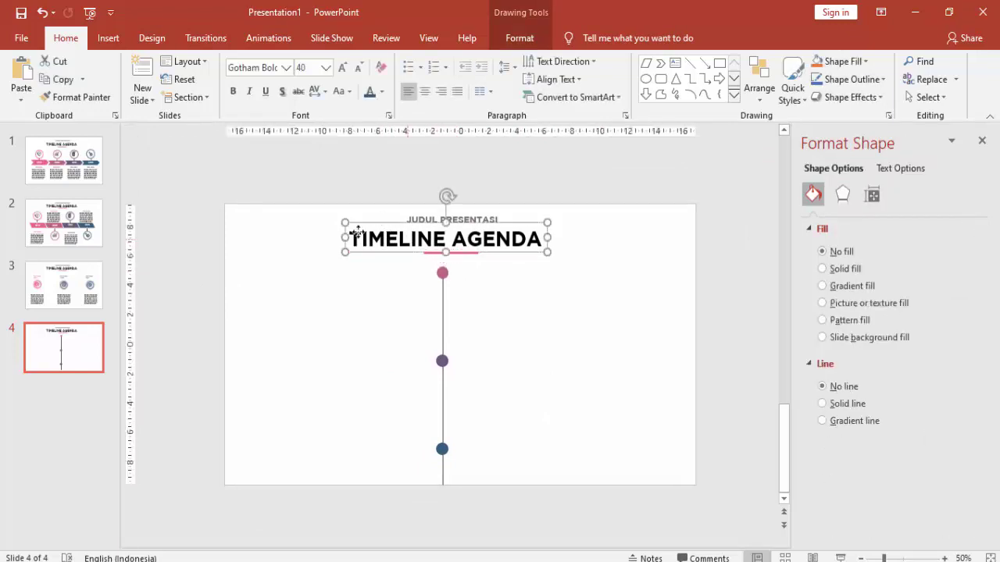
left_click_drag(388, 222, 279, 261)
left_click_drag(435, 279, 349, 279)
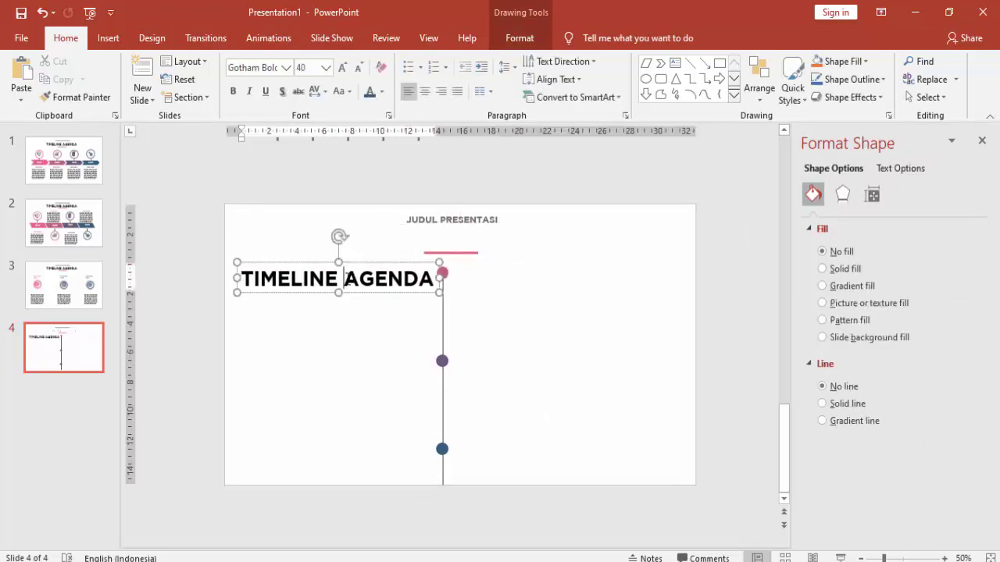
left_click(422, 225)
mouse_move(425, 225)
left_mouse_down()
mouse_move(262, 244)
mouse_move(262, 257)
left_mouse_up()
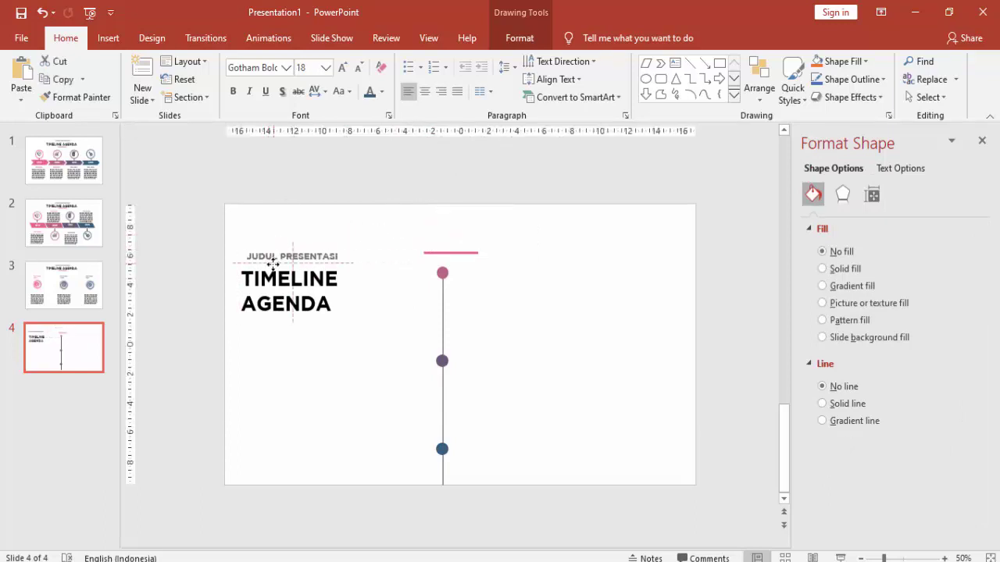
left_click_drag(431, 252, 254, 320)
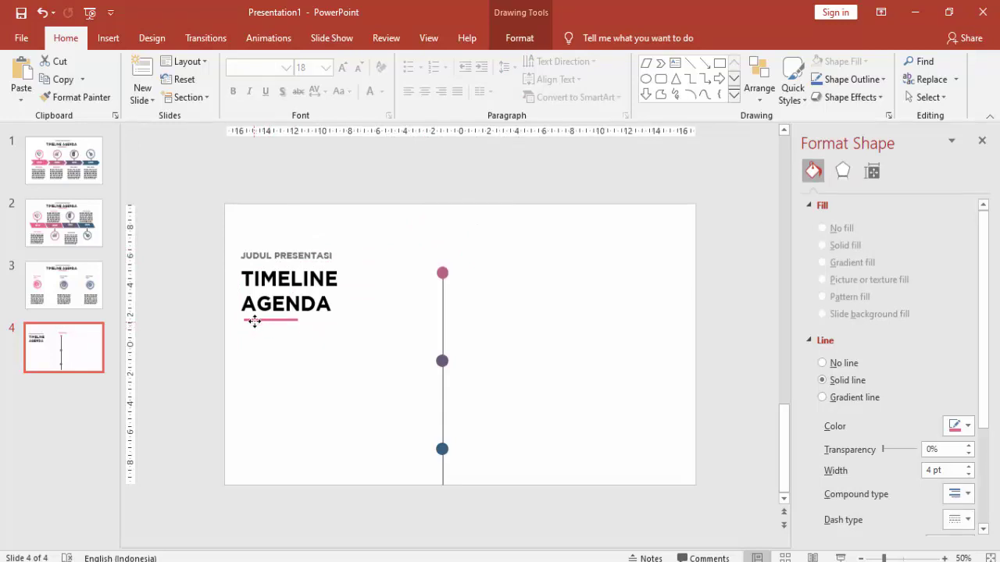
left_click(336, 307)
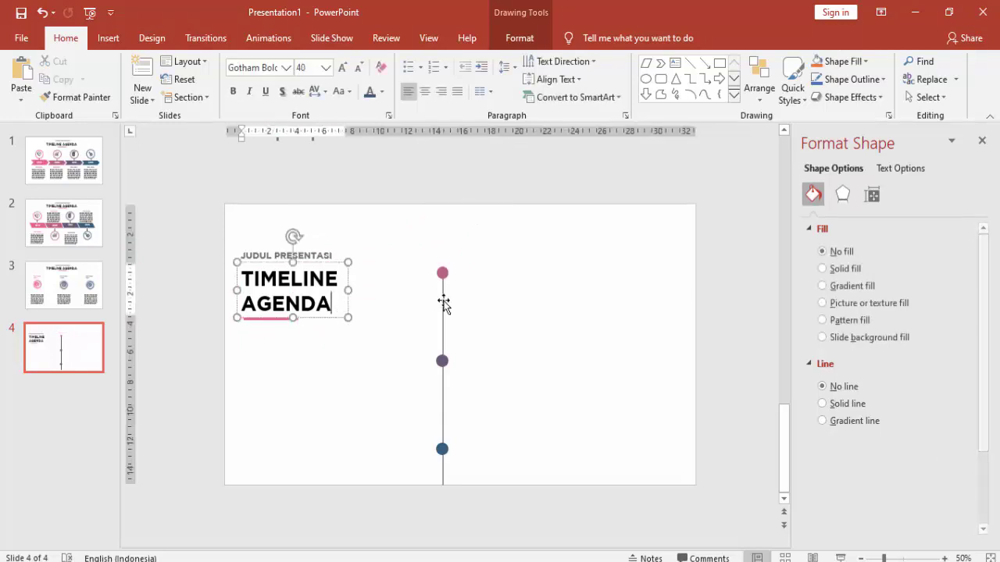
left_click(561, 315)
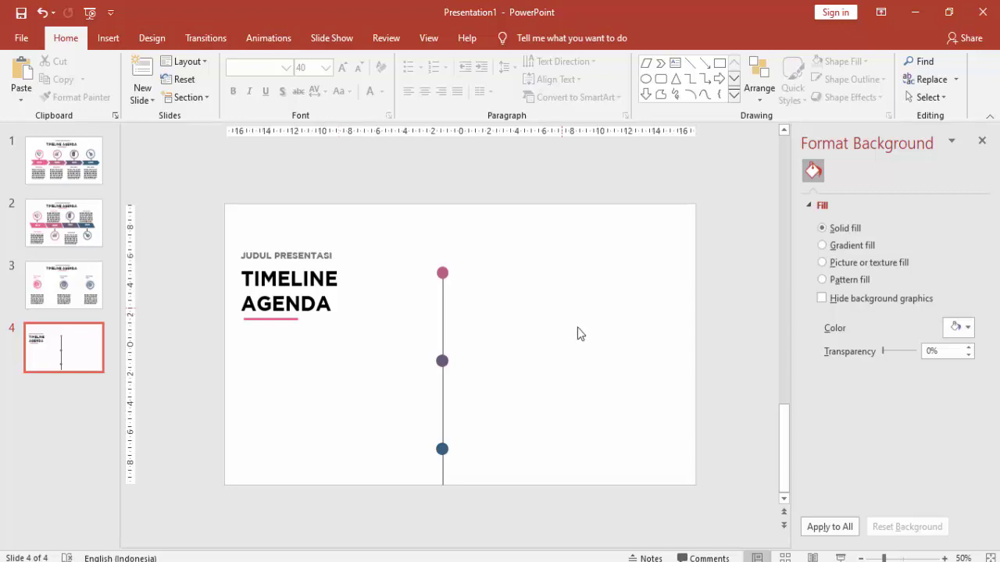
left_click(94, 294)
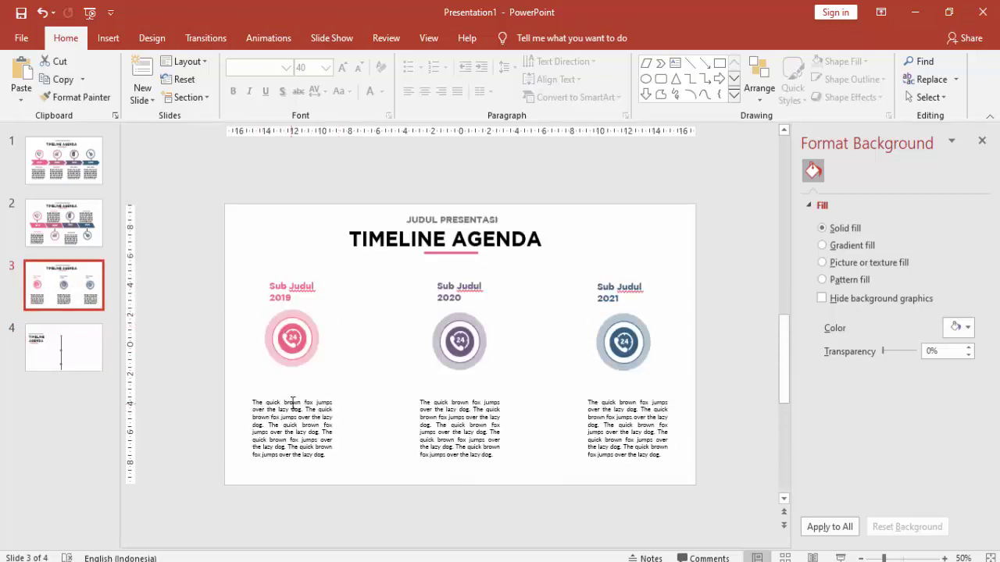
Copy the Sub Judul 2019 heading and body paragraph from slide 3 onto slide 4, widened right of the line
left_click(277, 294)
left_click(297, 414, "shift")
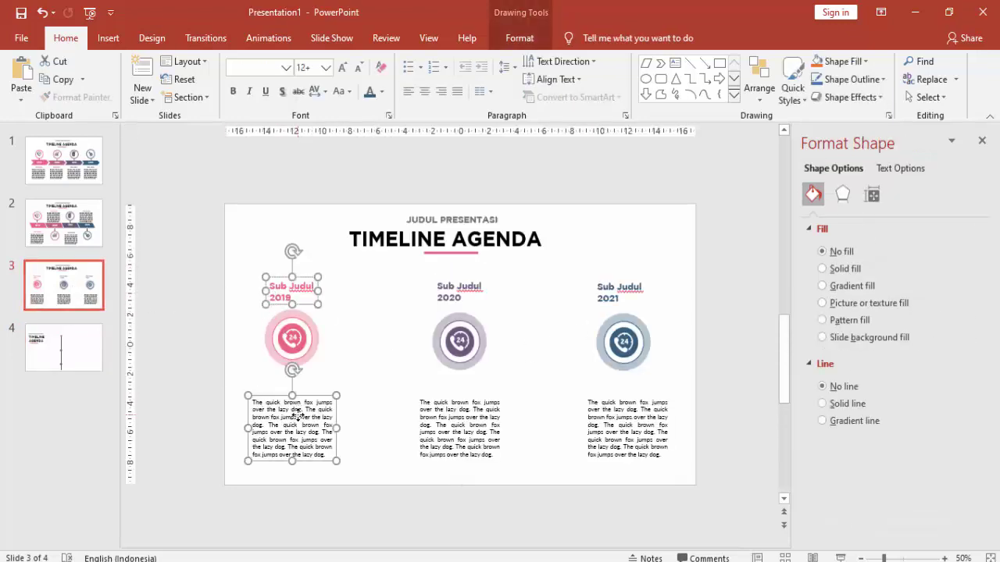
key("ctrl+c")
left_click(75, 345)
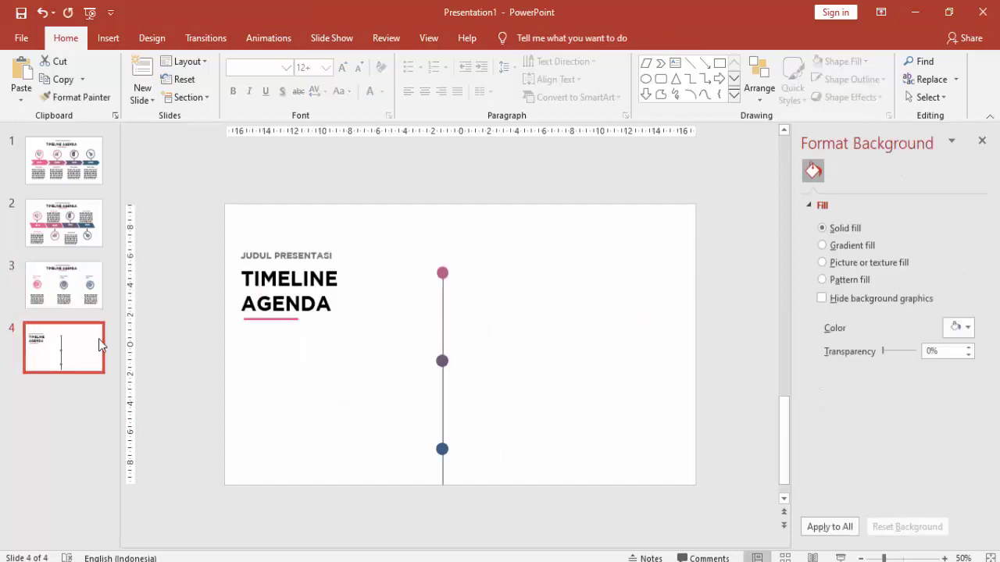
key("ctrl+v")
left_click_drag(323, 395, 560, 366)
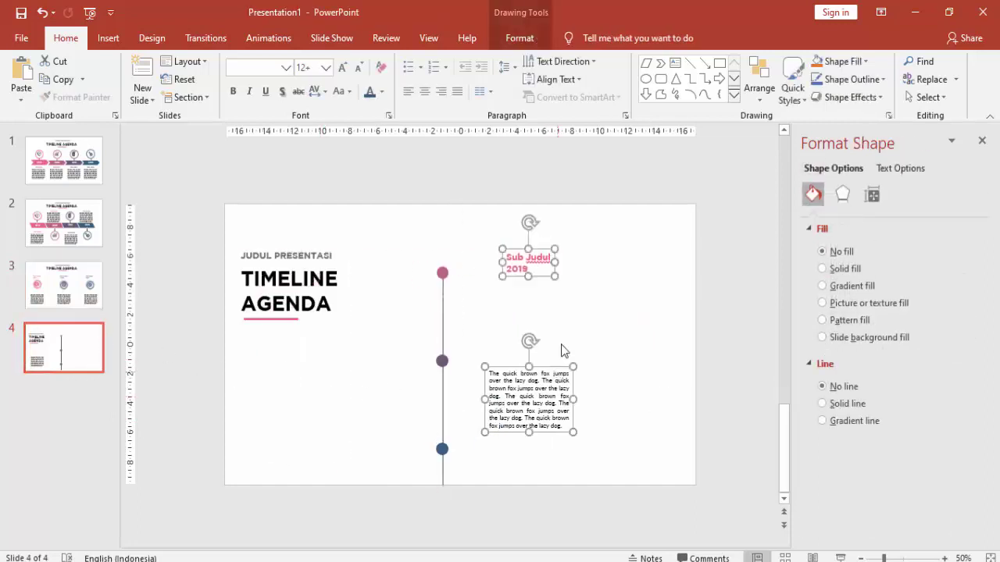
left_click_drag(554, 262, 620, 263)
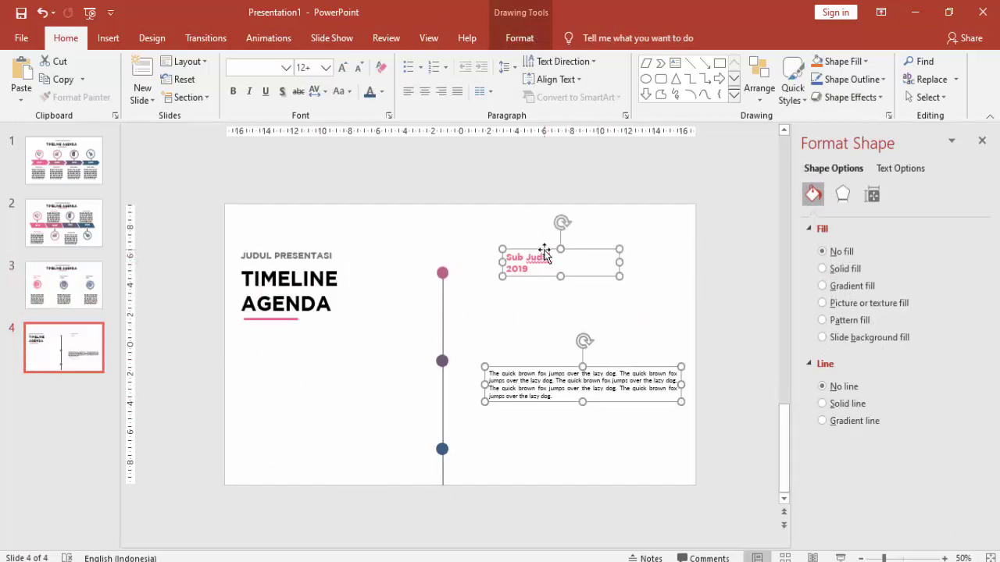
key("Escape")
Put Sub Judul 2019 on one line and align it and its paragraph beside the top pink dot
left_click(547, 257)
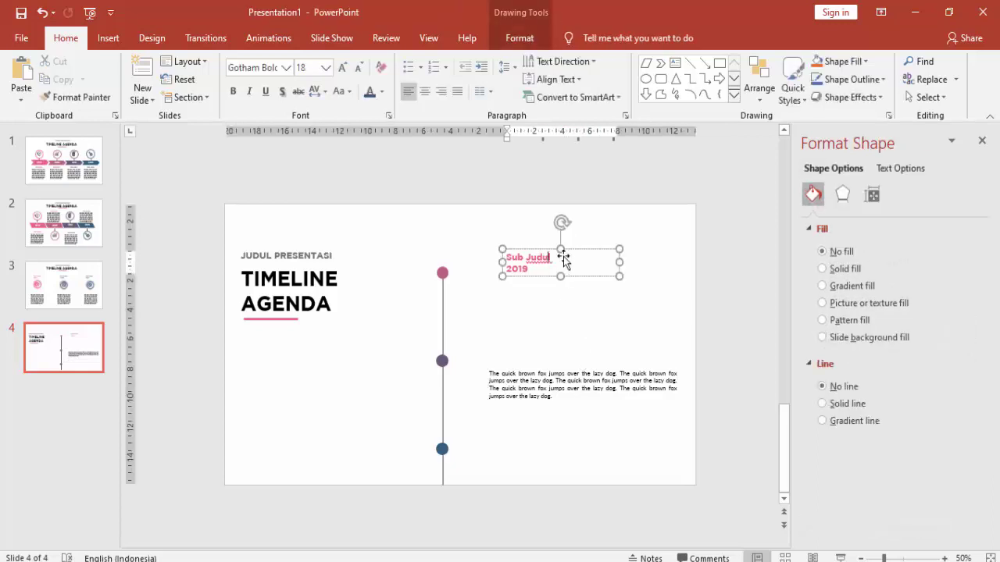
key("Delete")
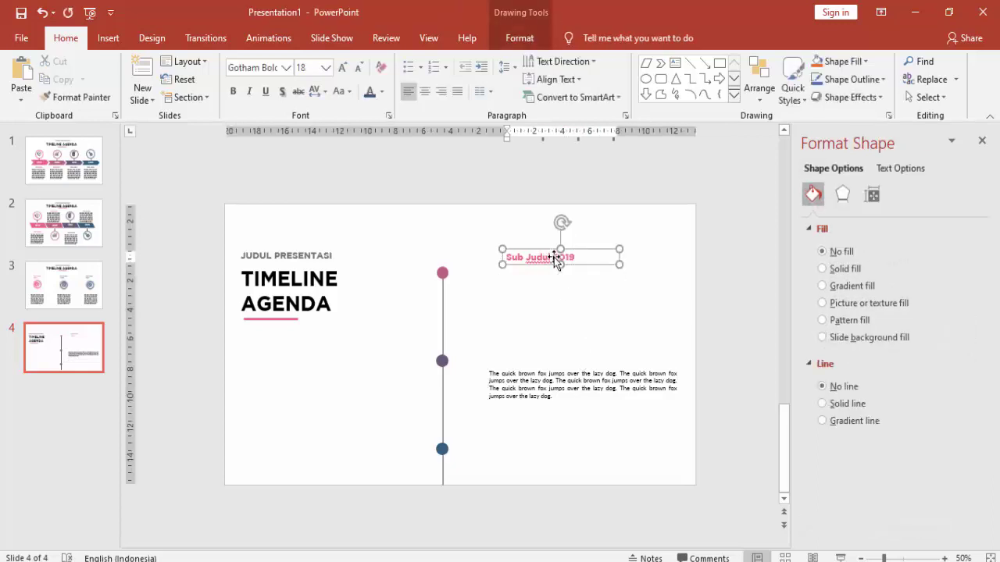
left_click(537, 251)
left_click_drag(537, 251, 496, 263)
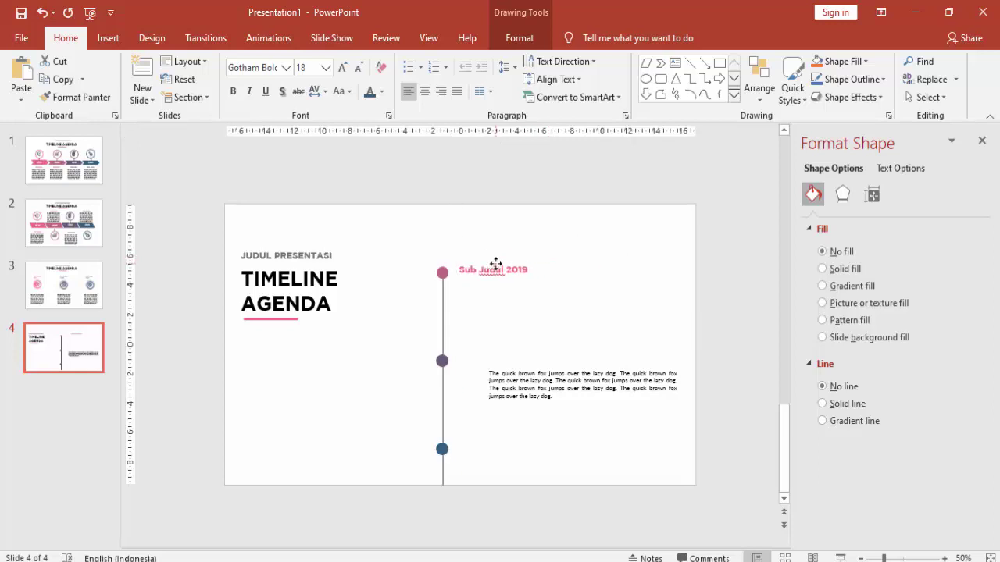
left_click_drag(528, 364, 498, 279)
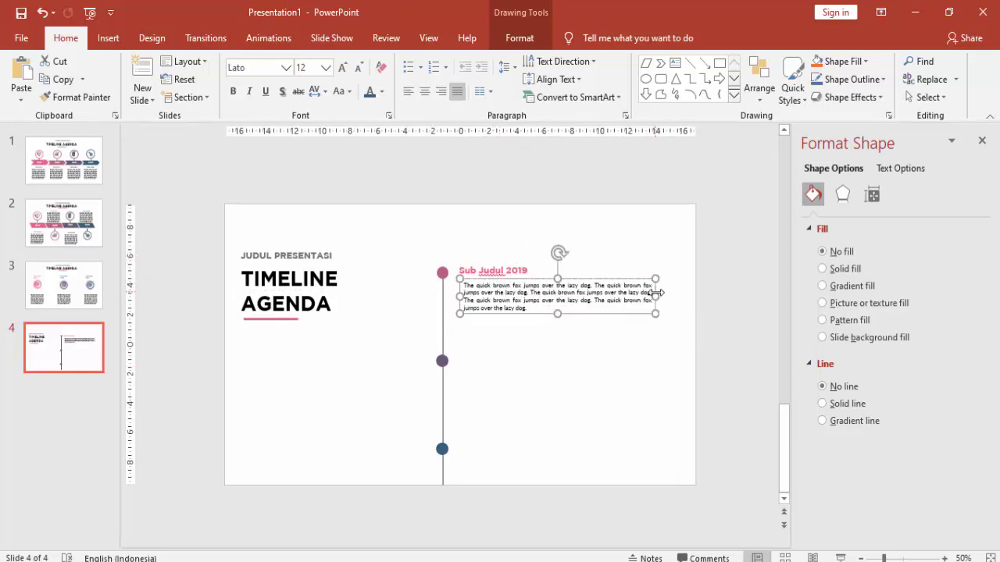
left_click_drag(660, 294, 662, 296)
left_click(509, 275)
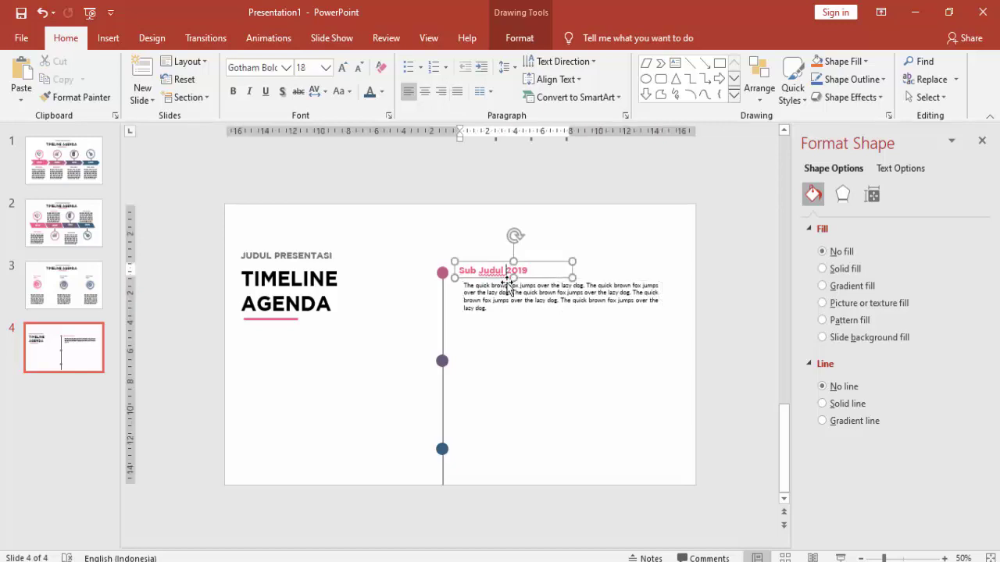
scroll(506, 279, "up", 2, "ctrl")
left_click(474, 268)
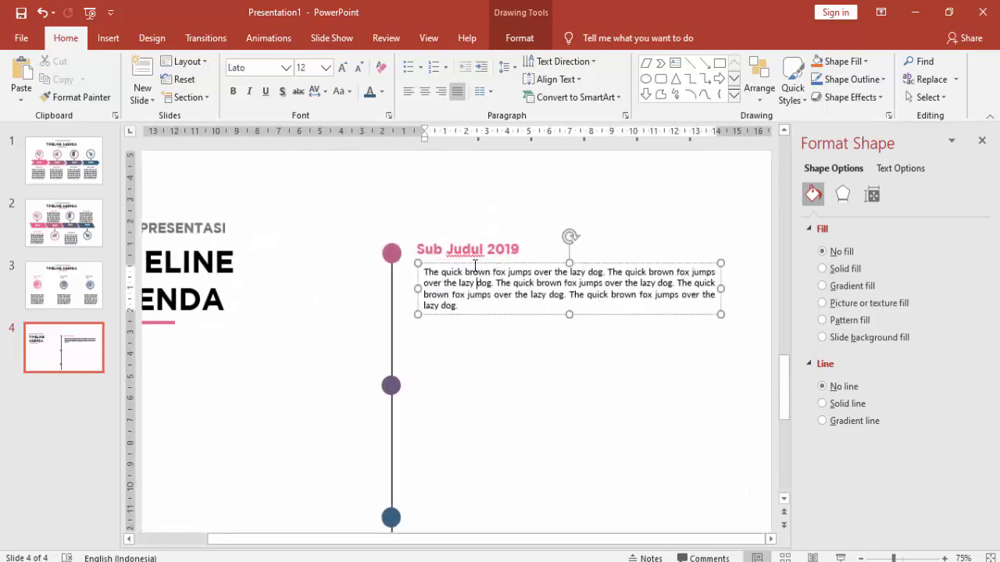
left_click_drag(474, 263, 466, 264)
left_click(465, 250, "shift")
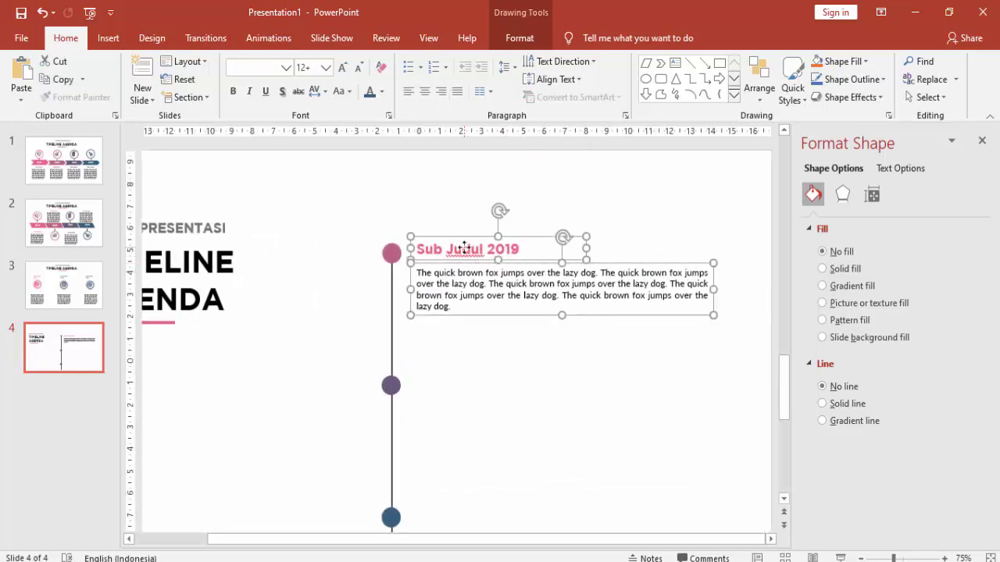
Duplicate the heading and paragraph beside the second and third dots
left_click_drag(556, 298, 526, 364, "ctrl")
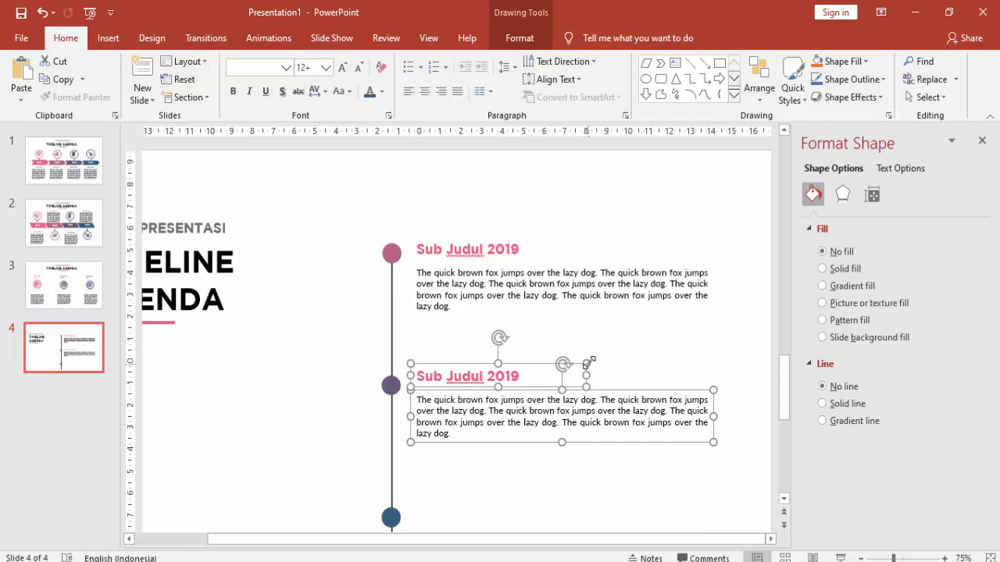
key("ctrl+d")
left_click(617, 420)
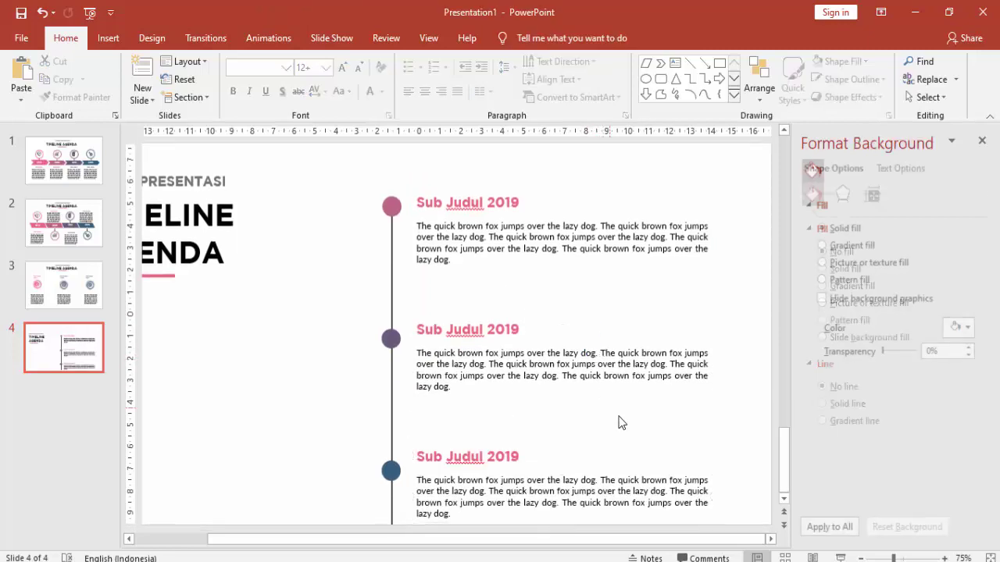
Nudge the middle entry into place and colour its Sub Judul 2019 heading purple
scroll(624, 402, "down", 1, "ctrl")
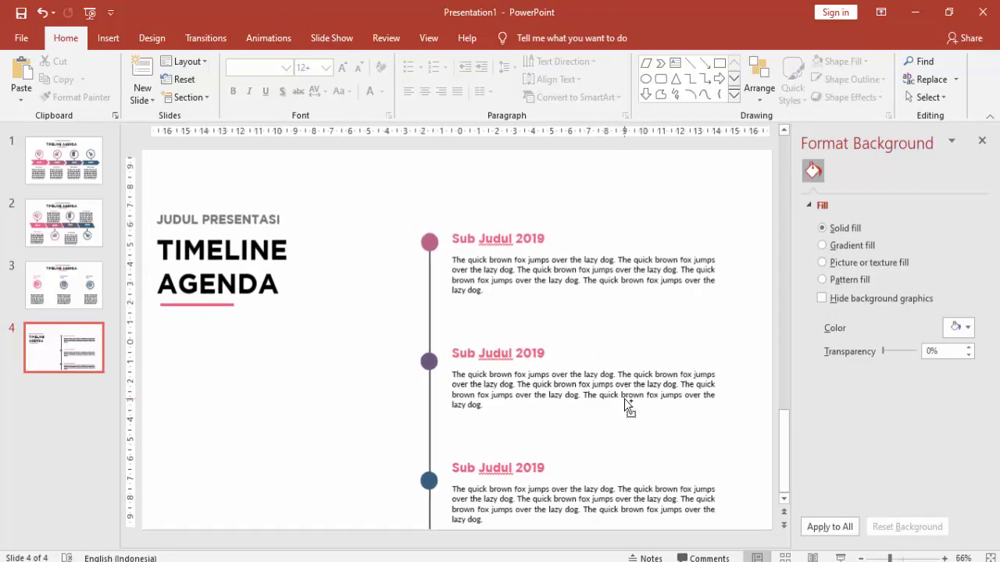
left_click(517, 358)
left_click_drag(500, 347, 499, 348)
left_click(498, 399)
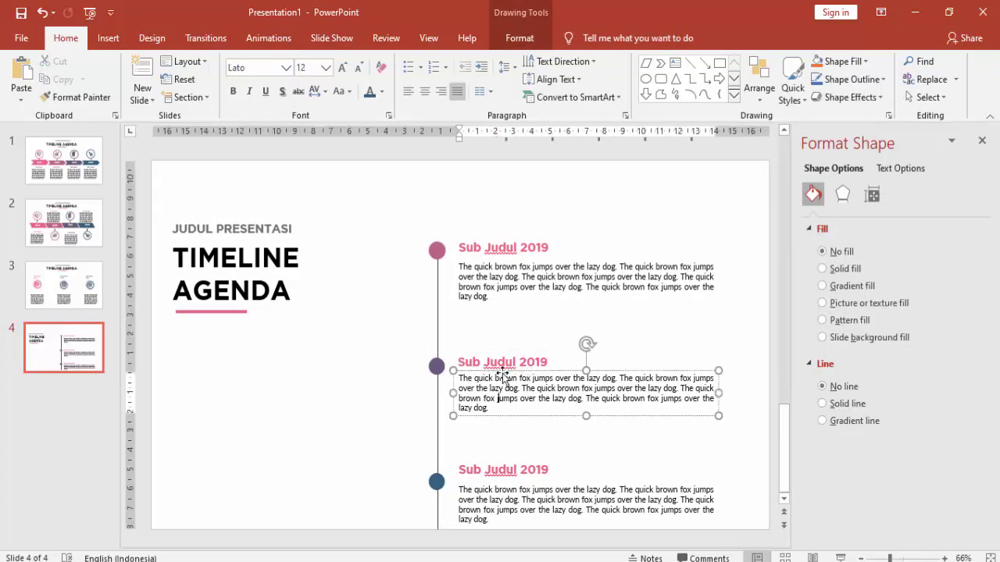
left_click_drag(554, 366, 552, 366)
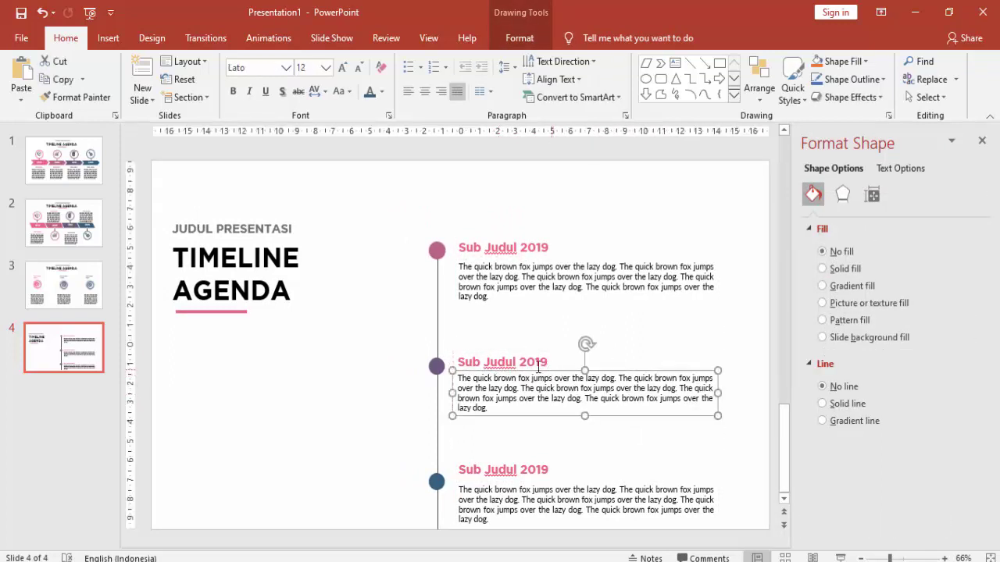
left_click(520, 361)
left_click(516, 352)
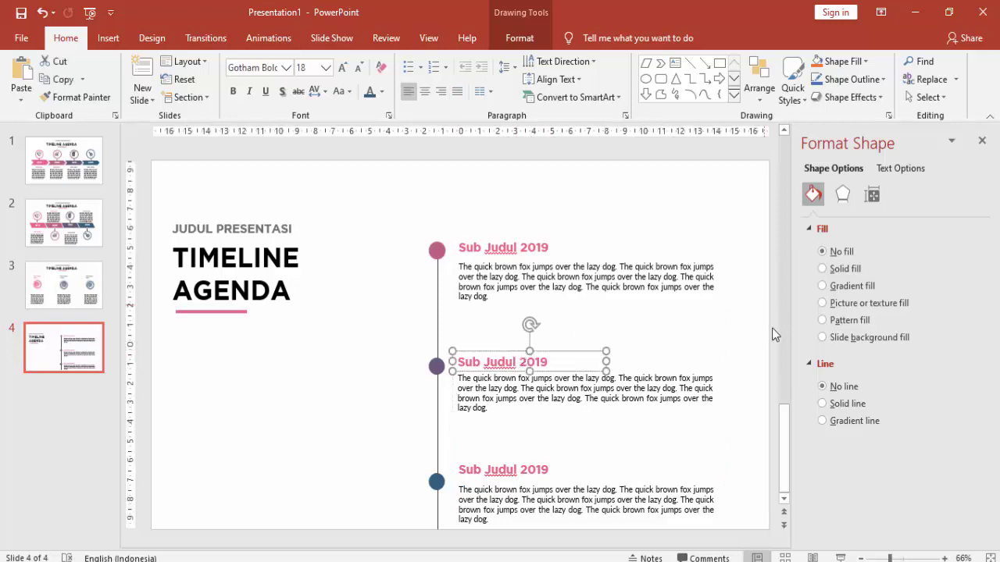
left_click(381, 91)
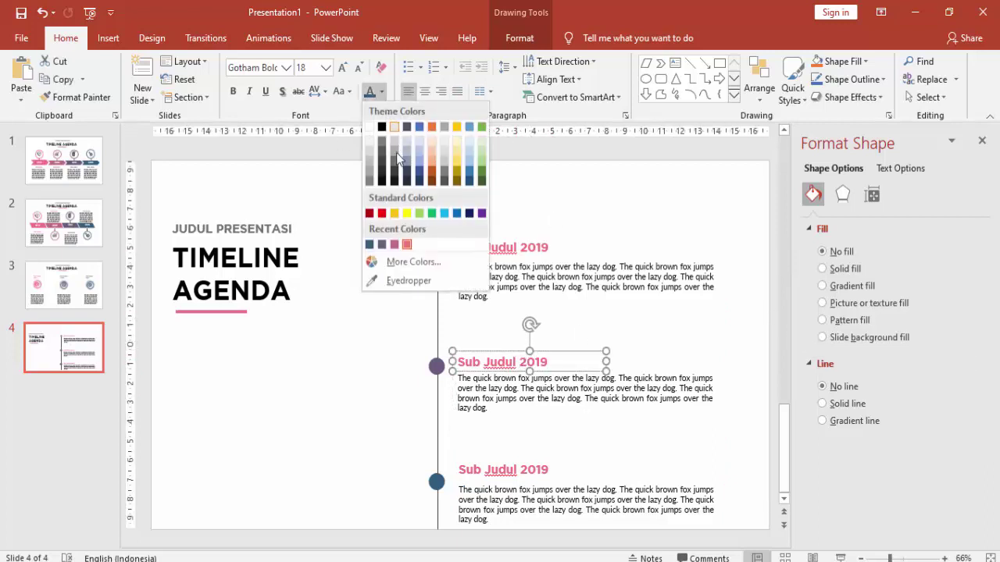
left_click(394, 244)
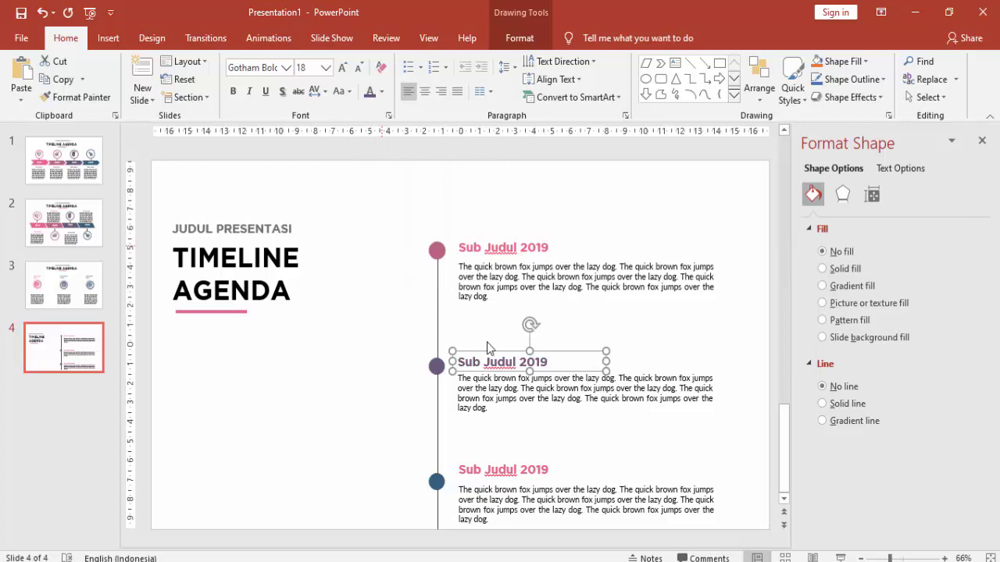
Colour the bottom Sub Judul 2019 heading dark blue
left_click(518, 474)
left_click(608, 484)
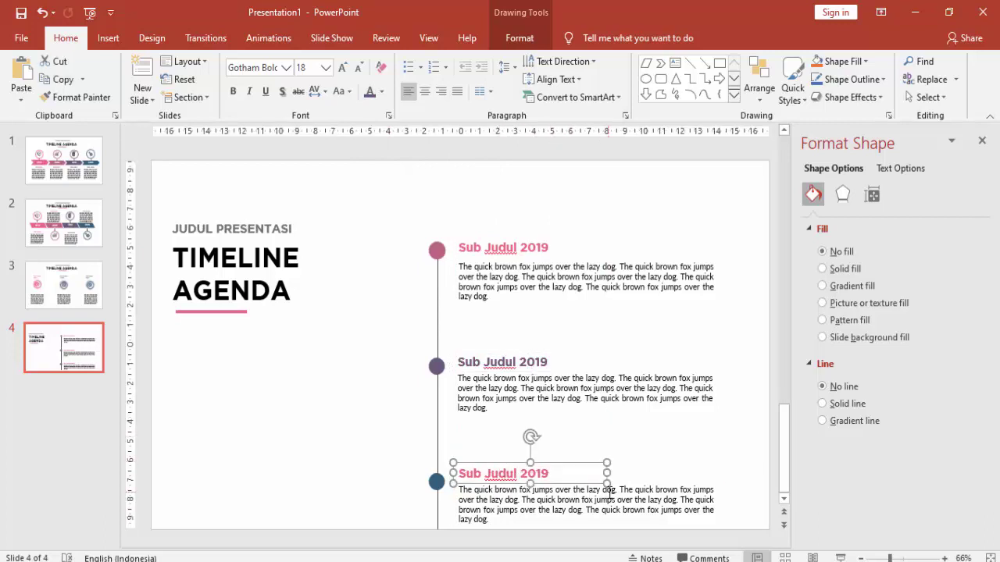
left_click(619, 486)
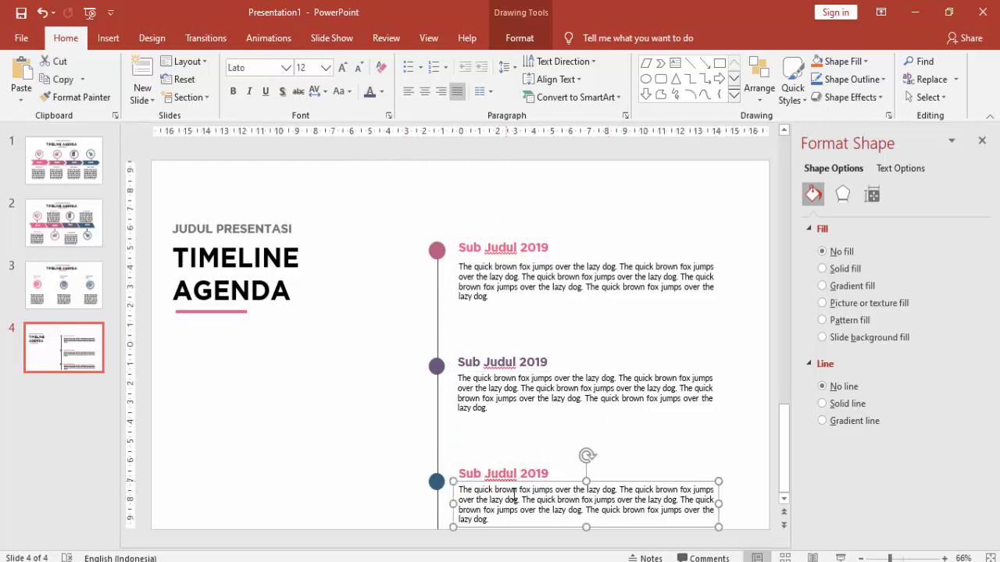
left_click(513, 473)
left_click(381, 92)
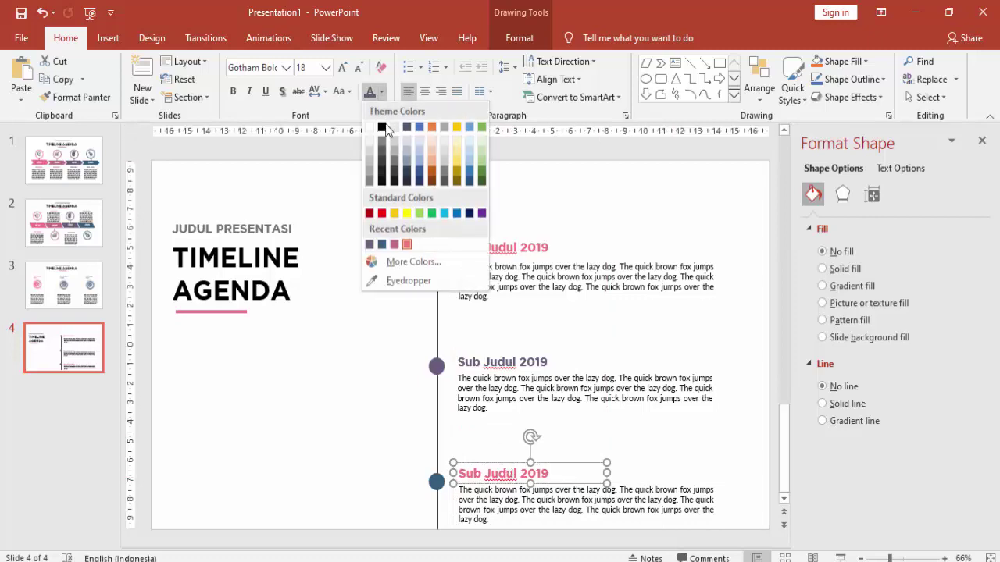
left_click(382, 245)
left_click(605, 437)
Preview slide 4 as a slide show, then duplicate it as slide 5
scroll(628, 436, "down", 2)
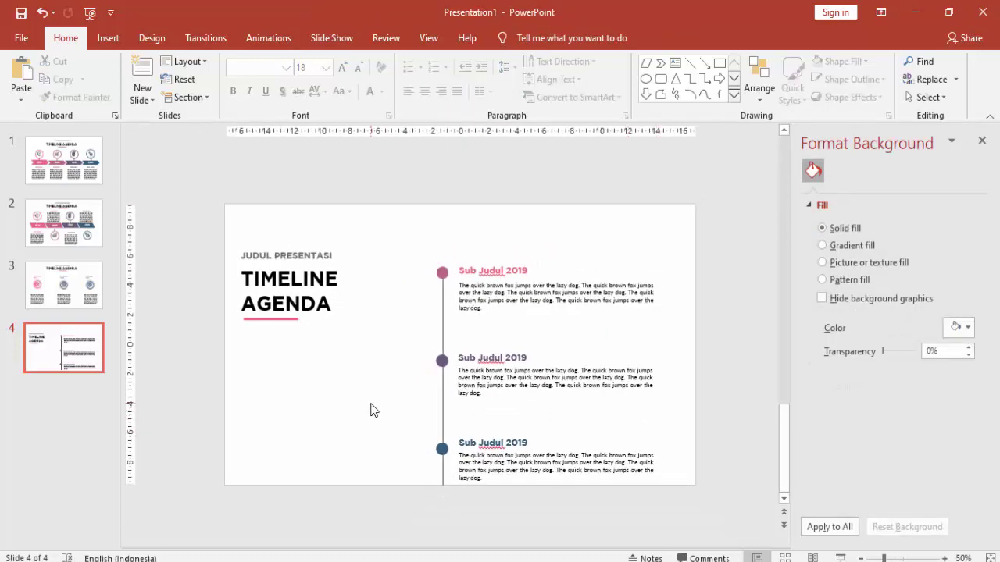
left_click(840, 558)
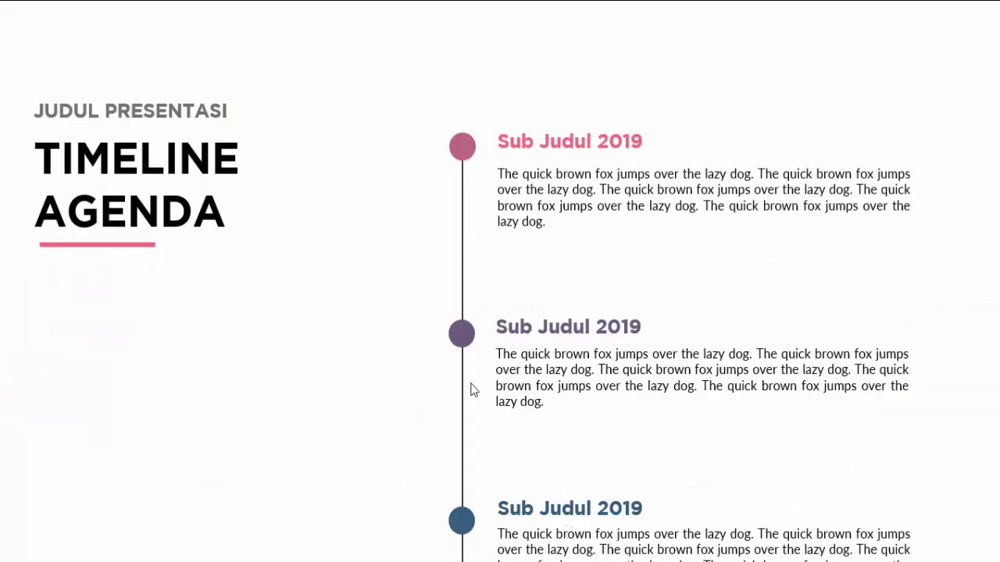
key("Escape")
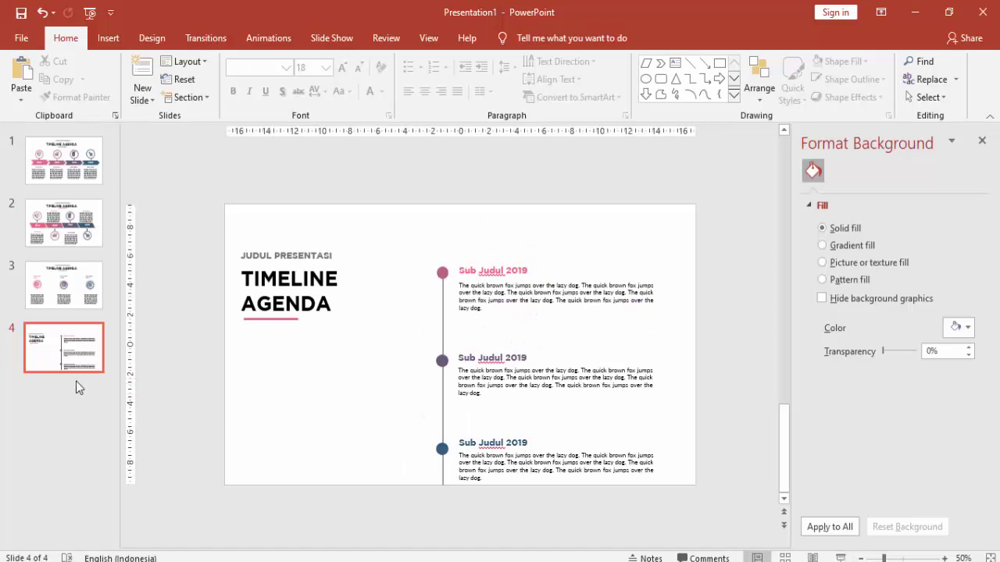
right_click(76, 362)
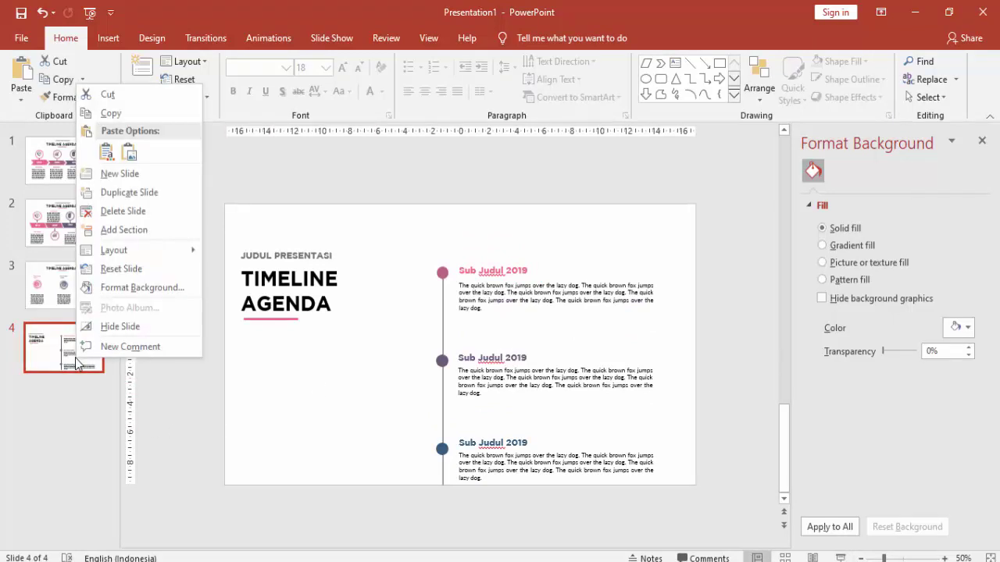
left_click(107, 193)
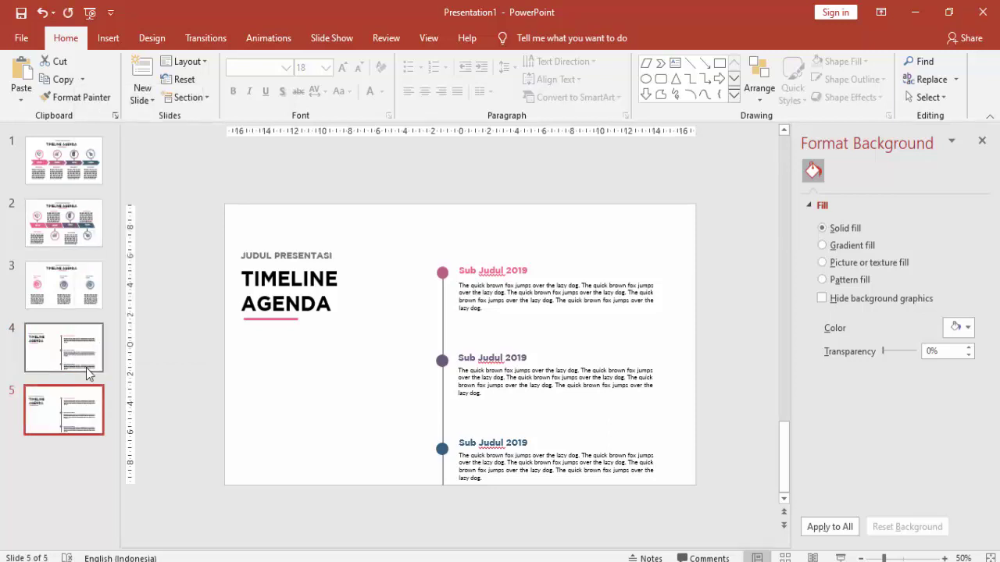
Move the timeline line up and raise the pink item with its heading and description
left_click(442, 301)
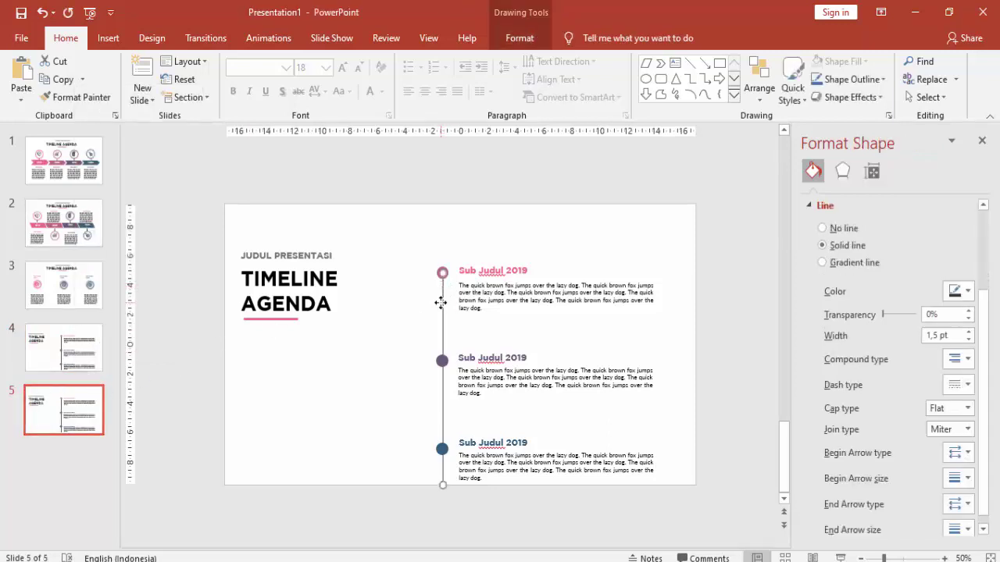
key("Up")
key("Up")
key("Up")
key("Up")
key("Up")
key("Up")
left_click(438, 206)
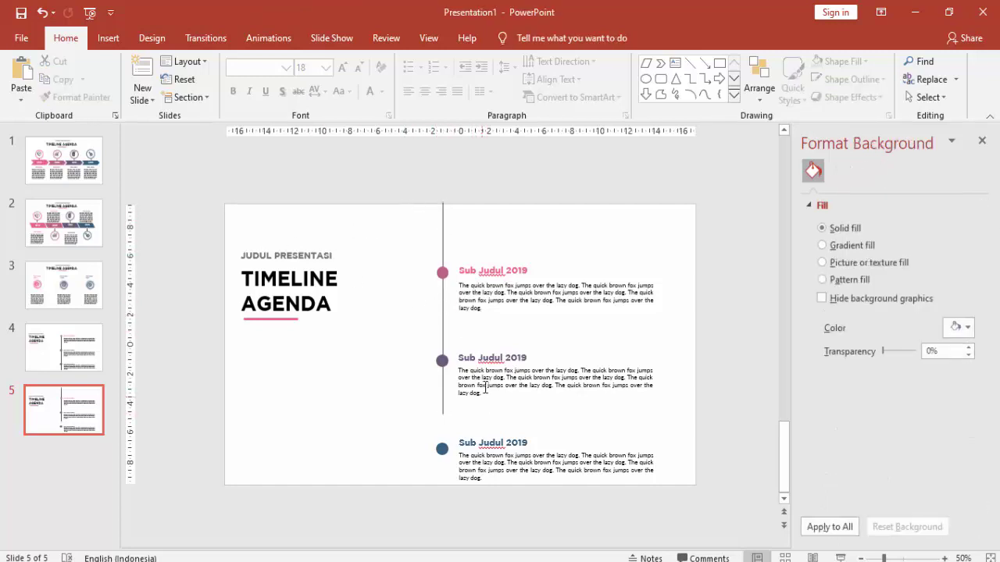
left_click(442, 448)
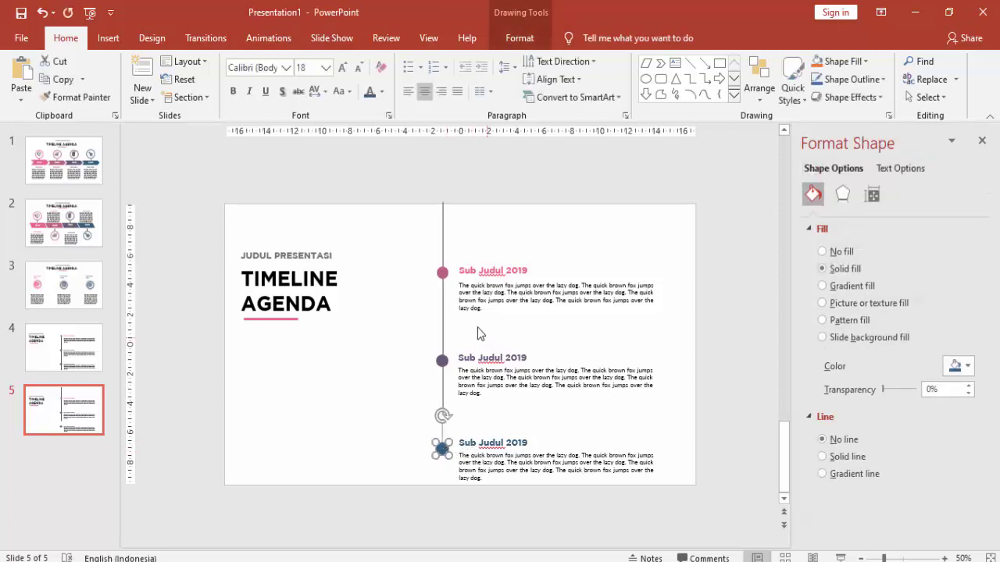
left_click(442, 273)
left_click(480, 272, "shift")
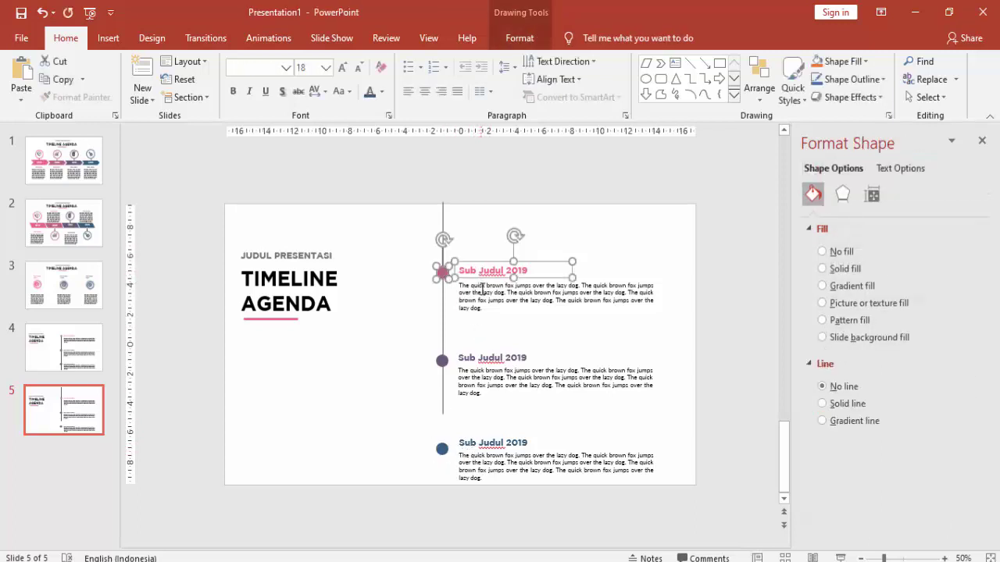
left_click(482, 289, "shift")
left_click_drag(483, 266, 484, 236)
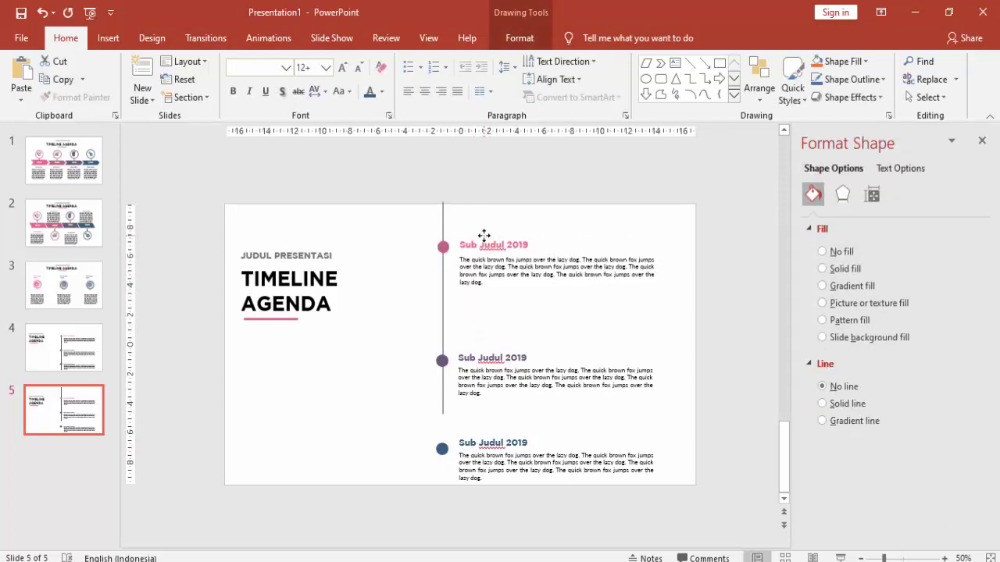
Raise the purple item and the dark blue circle higher up the line
left_click(443, 360)
left_click(485, 358, "shift")
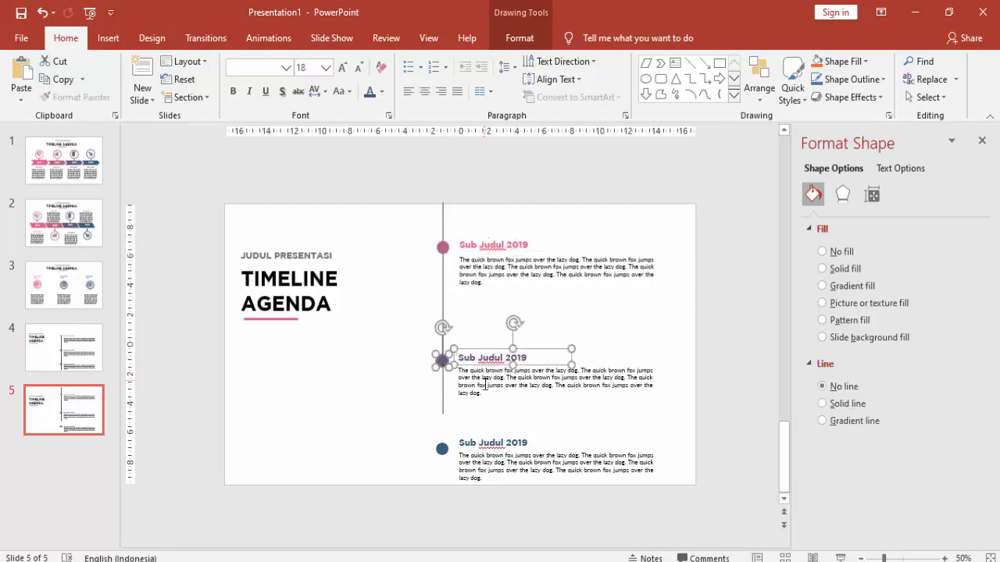
left_click(484, 383, "shift")
left_click_drag(488, 350, 487, 315)
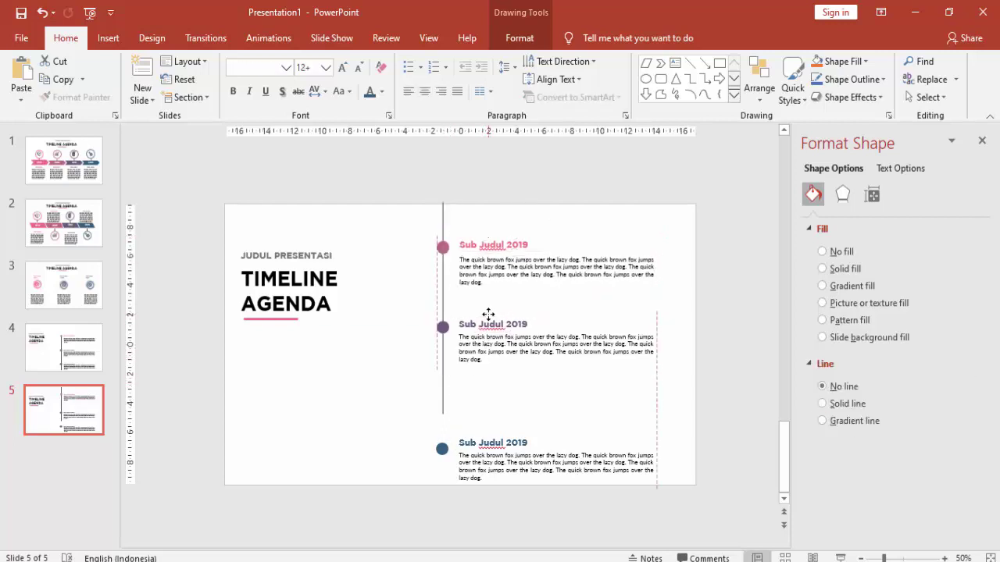
left_click(442, 448)
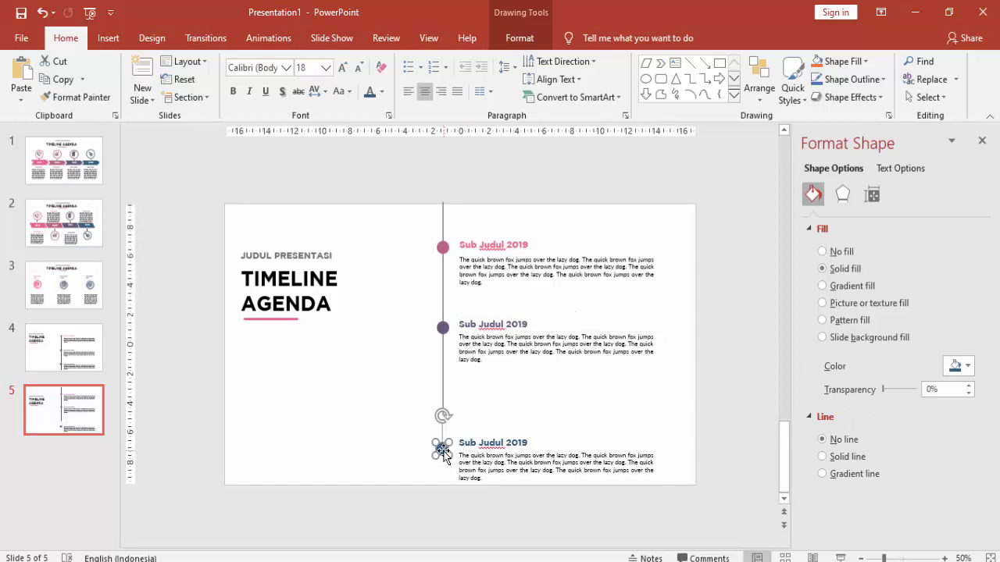
mouse_move(442, 450)
left_mouse_down()
mouse_move(442, 416)
mouse_move(477, 410)
left_mouse_up()
Delete the bottom description and retype the bottom heading as FINISH
left_click(480, 439)
left_click(476, 453)
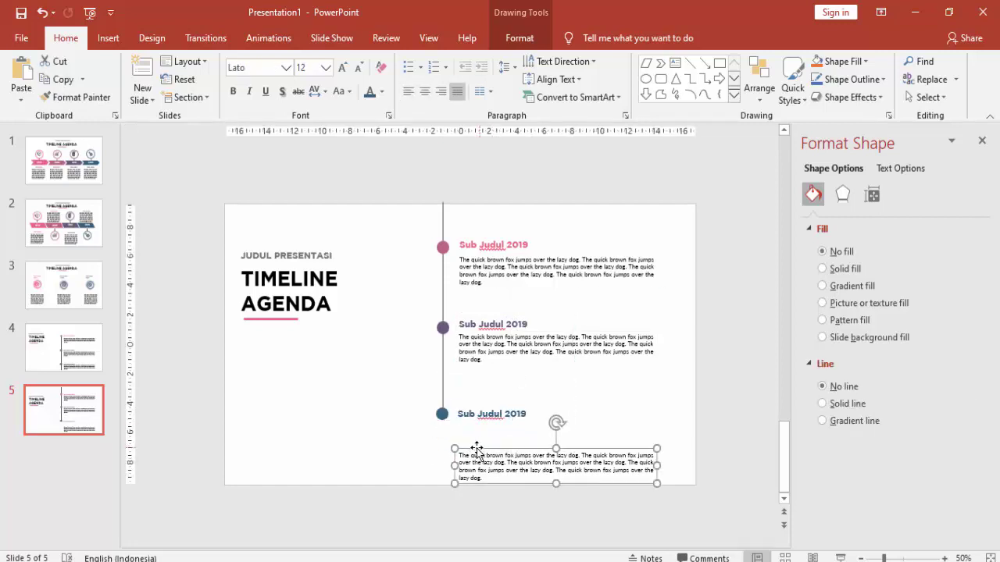
key("Delete")
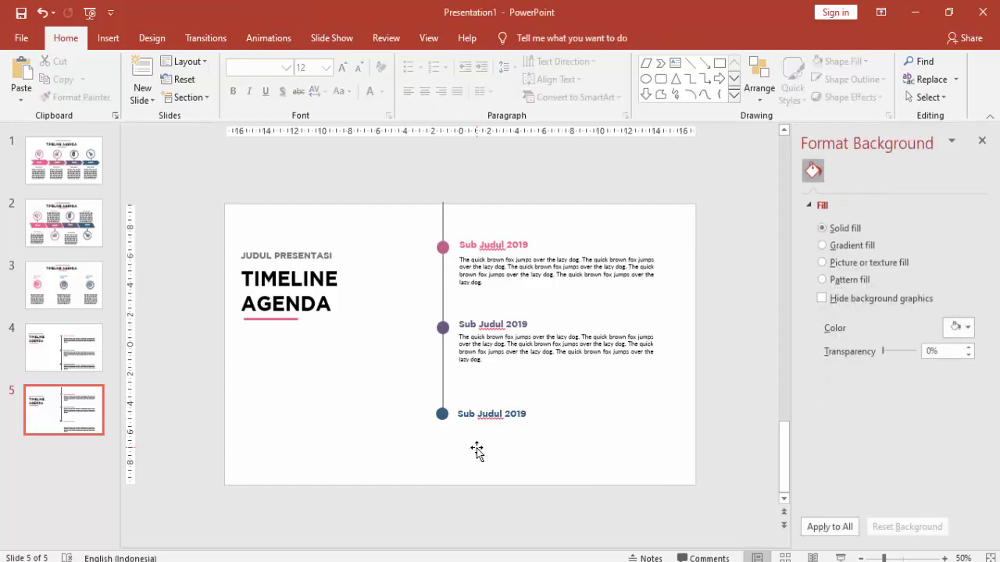
left_click(495, 413)
left_click_drag(494, 412, 508, 410)
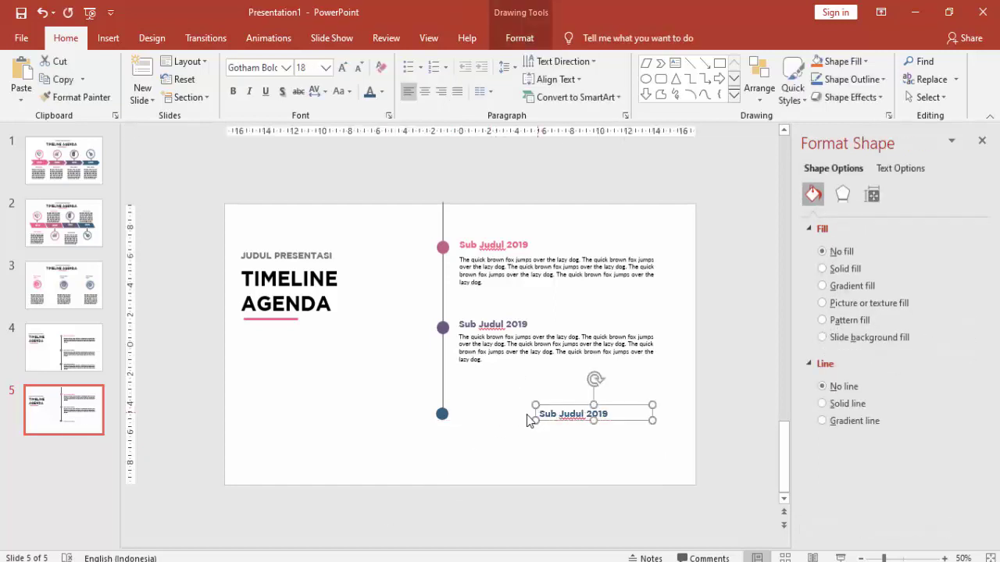
left_click(480, 415)
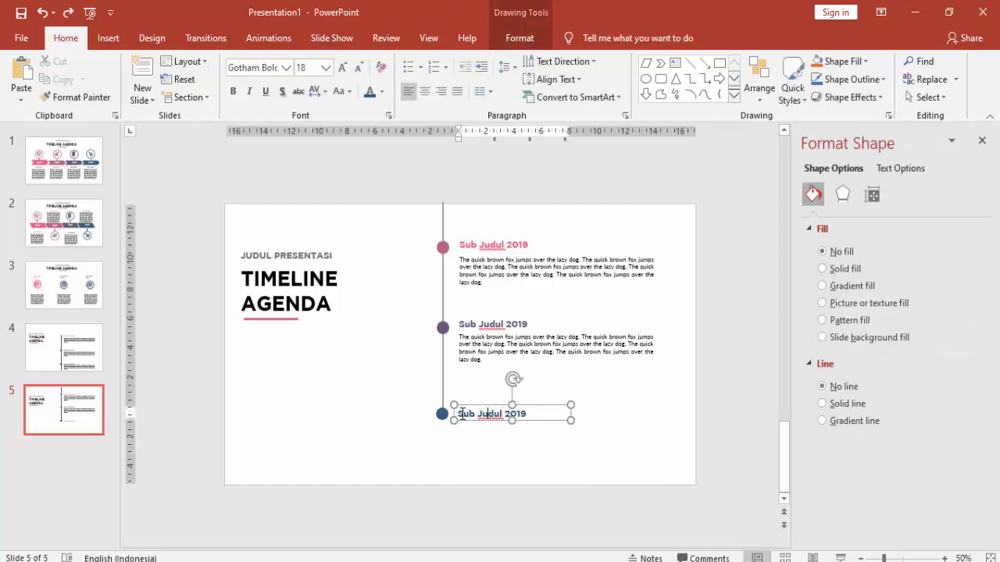
left_click_drag(461, 412, 537, 410)
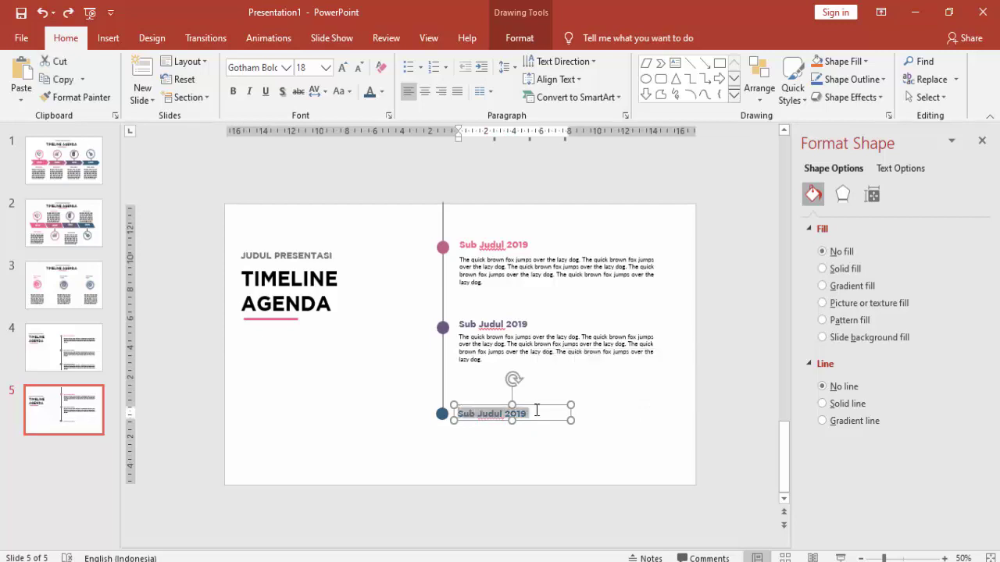
type("FINISH")
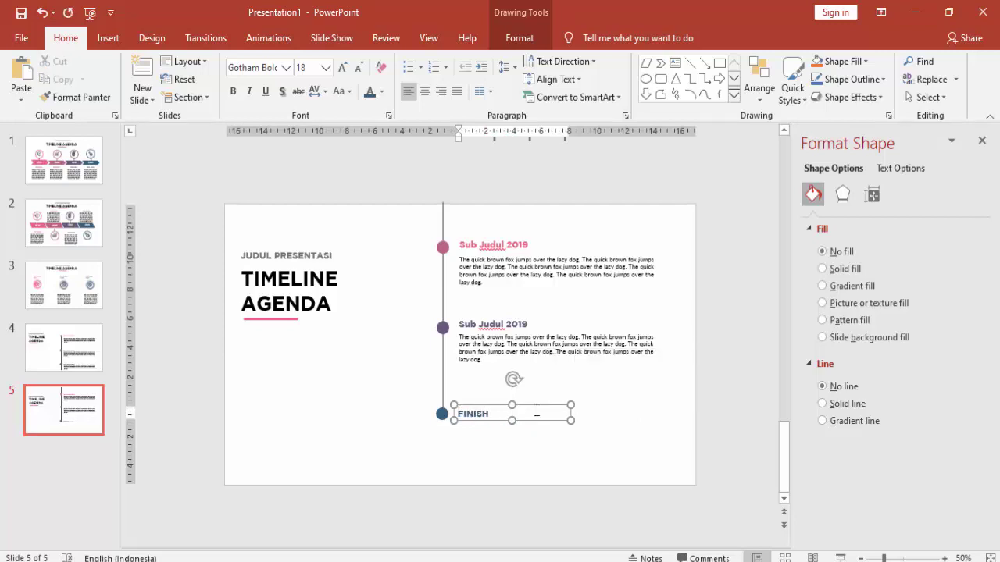
left_click(529, 442)
Try a new fill on the pink timeline circle, then back out of recolouring the purple one
left_click(443, 247)
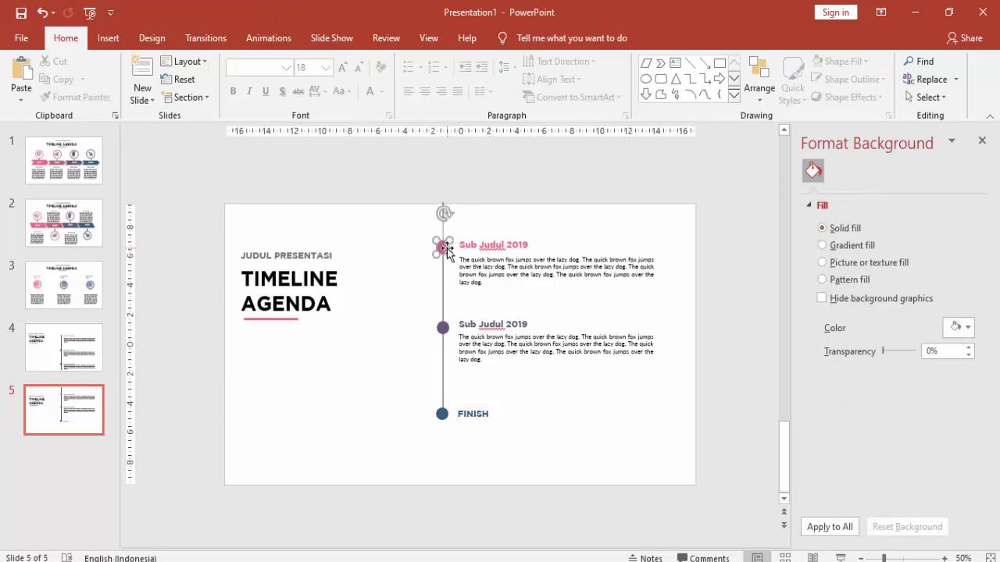
left_click(968, 368)
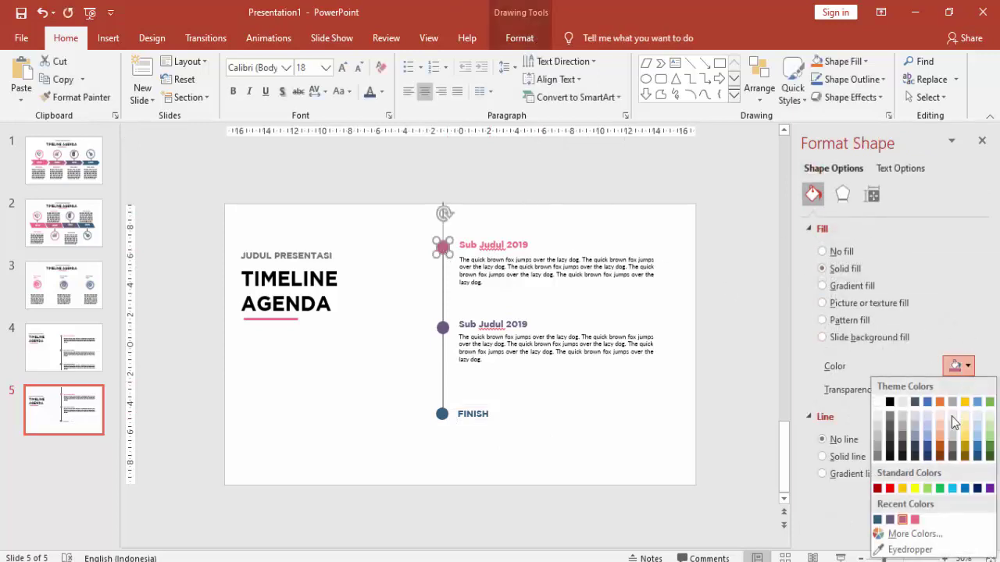
left_click(914, 525)
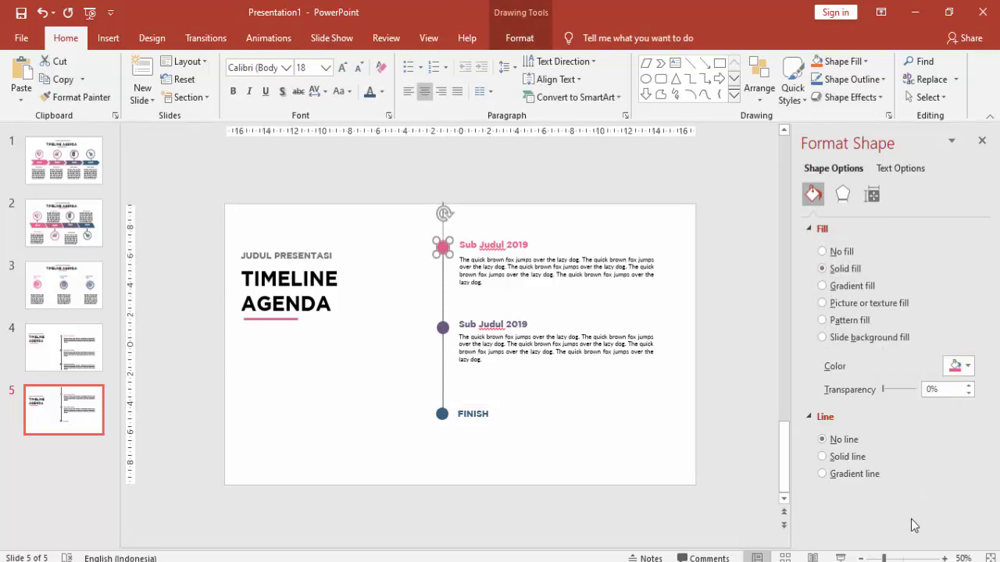
left_click(443, 327)
left_click(967, 365)
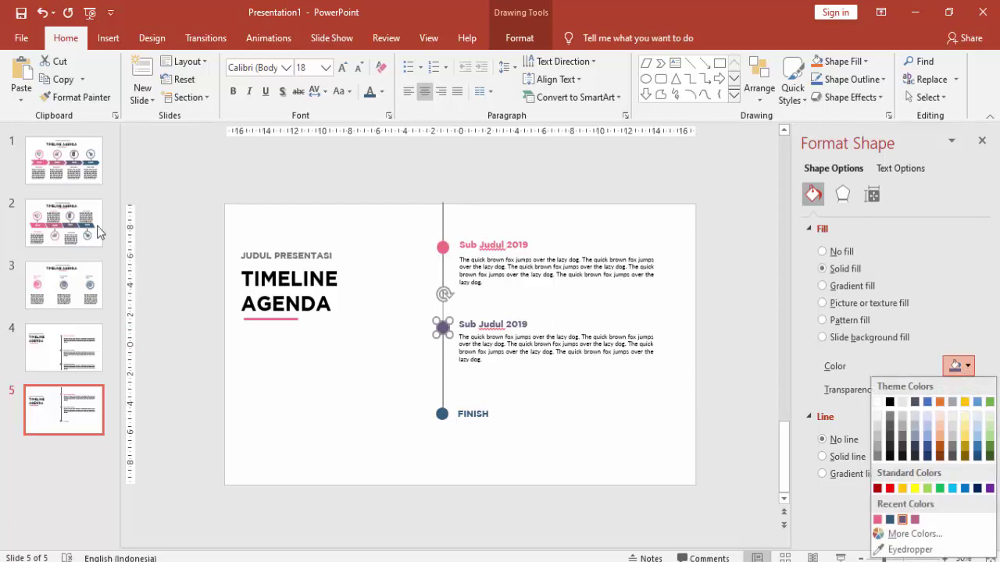
key("Escape")
Copy the row of colour swatches from slide 2 onto slide 5
left_click(71, 177)
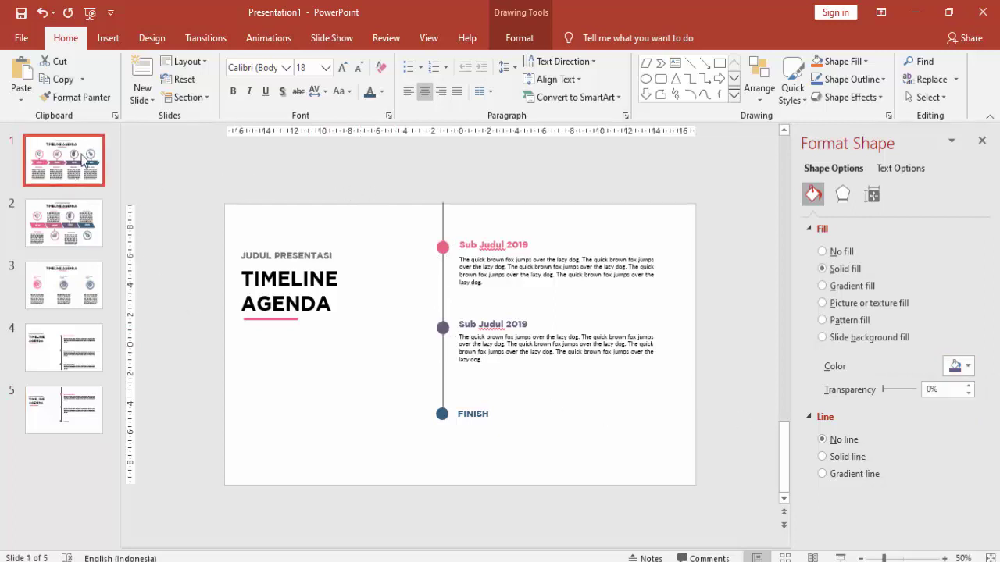
key("Down")
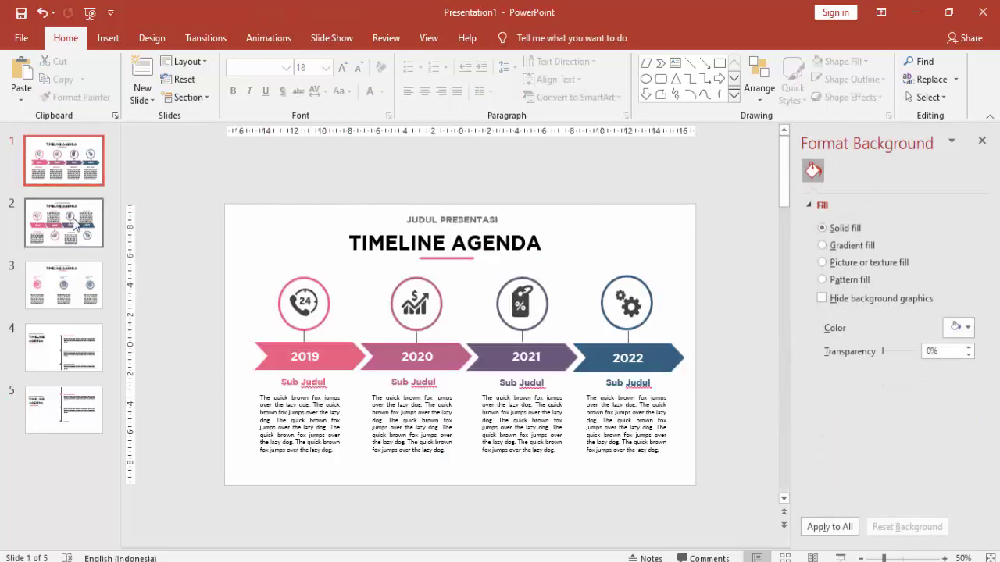
mouse_move(285, 160)
left_mouse_down()
mouse_move(501, 183)
mouse_move(498, 206)
left_mouse_up()
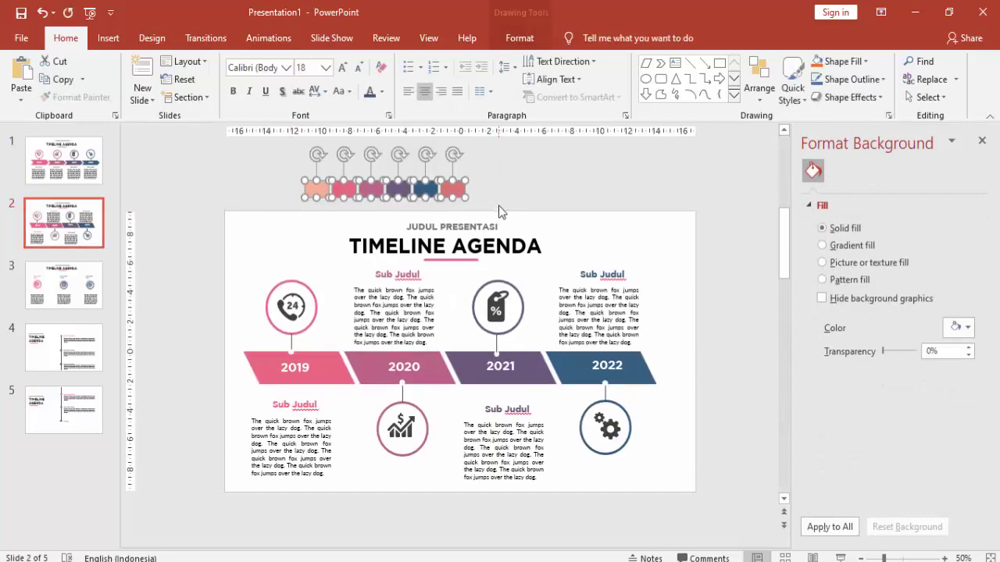
left_click(90, 414)
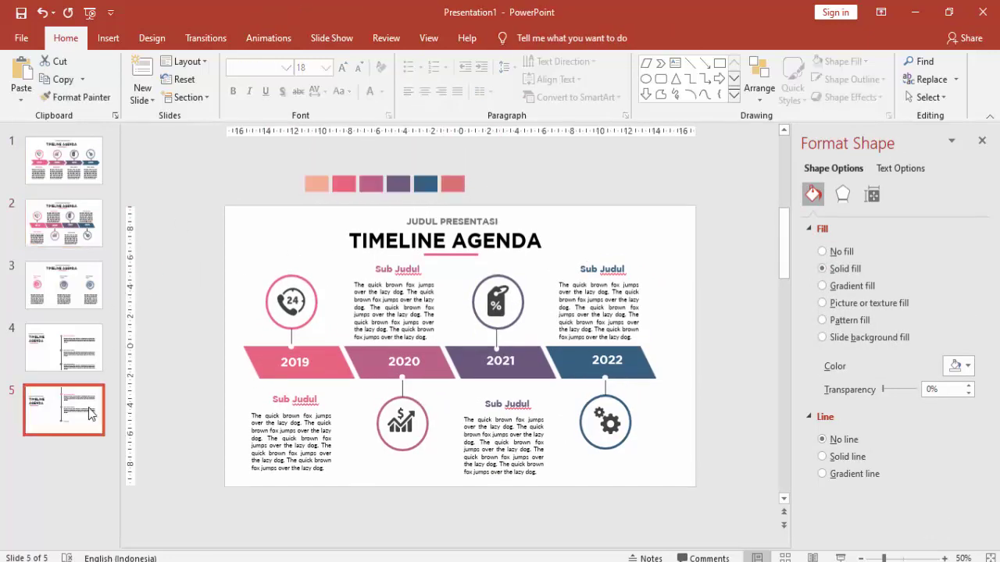
left_click(194, 368)
key("ctrl+v")
left_click(594, 170)
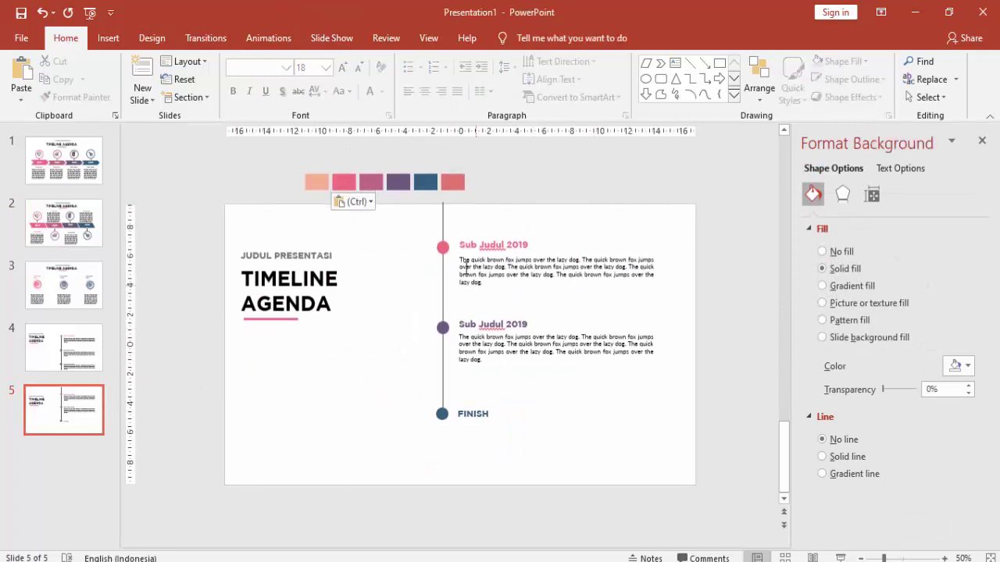
Eyedrop the coral and peach swatches onto the first two circles and fill the FINISH circle pink
left_click(442, 246)
left_click(958, 369)
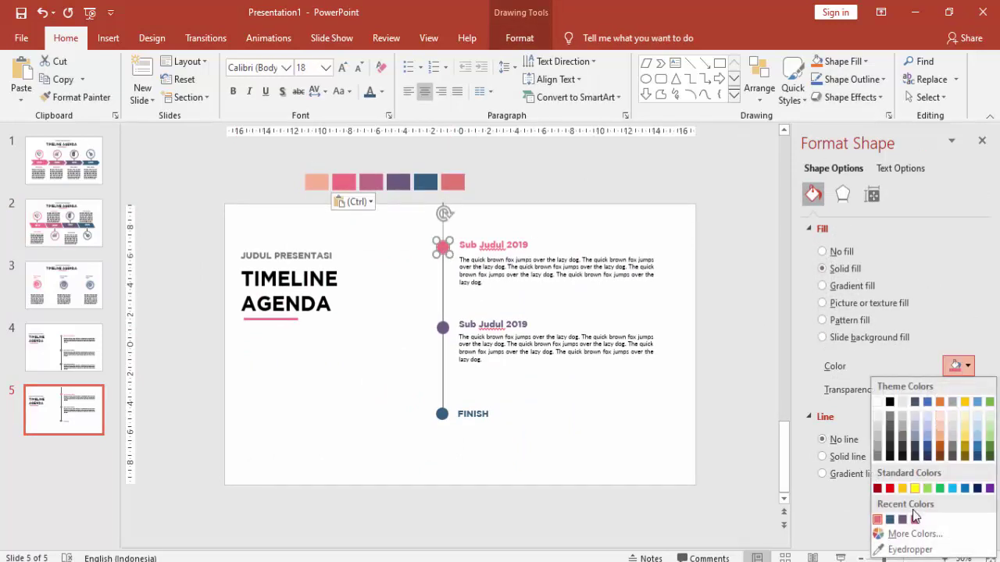
left_click(906, 546)
left_click(460, 182)
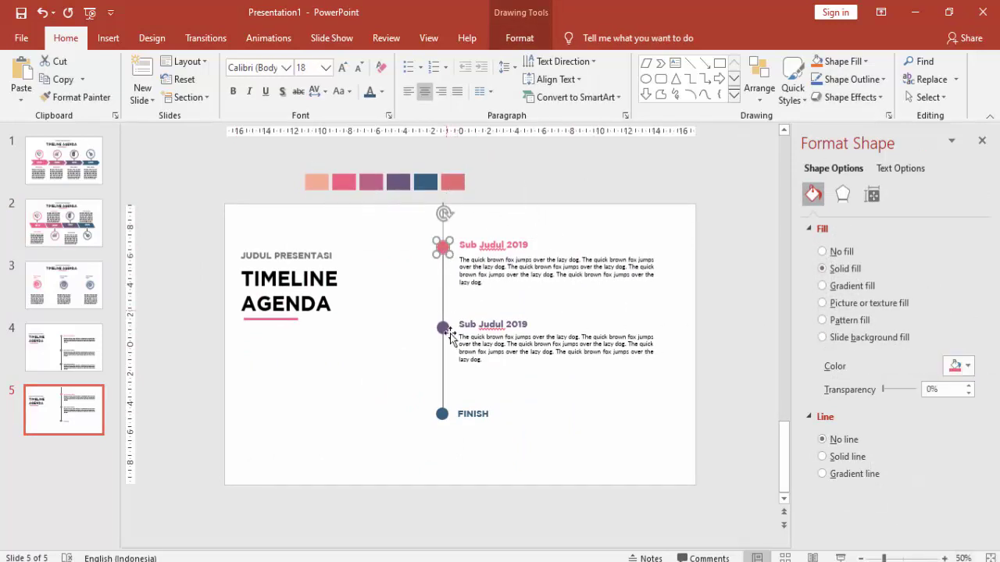
left_click(443, 328)
left_click(956, 367)
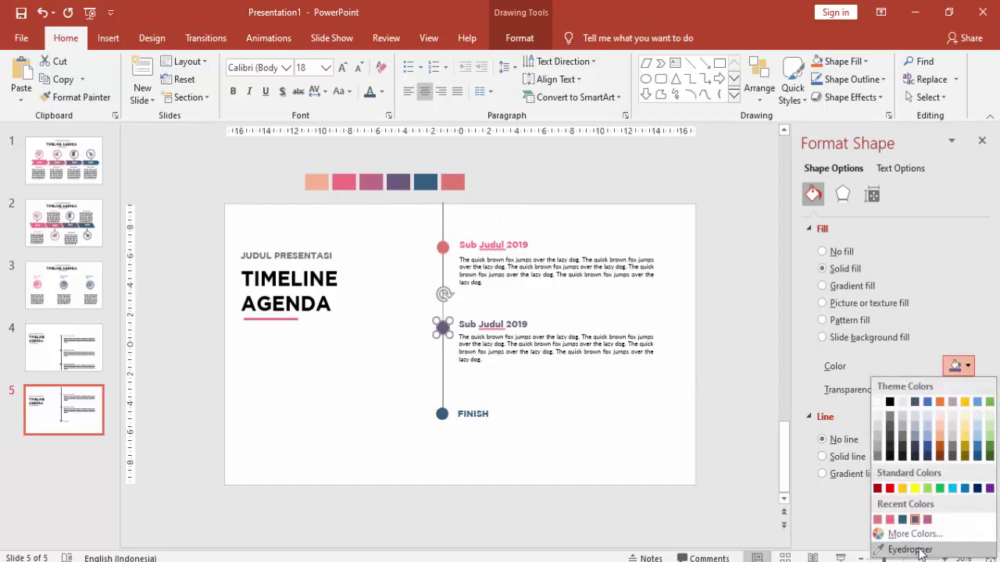
left_click(912, 547)
left_click(327, 185)
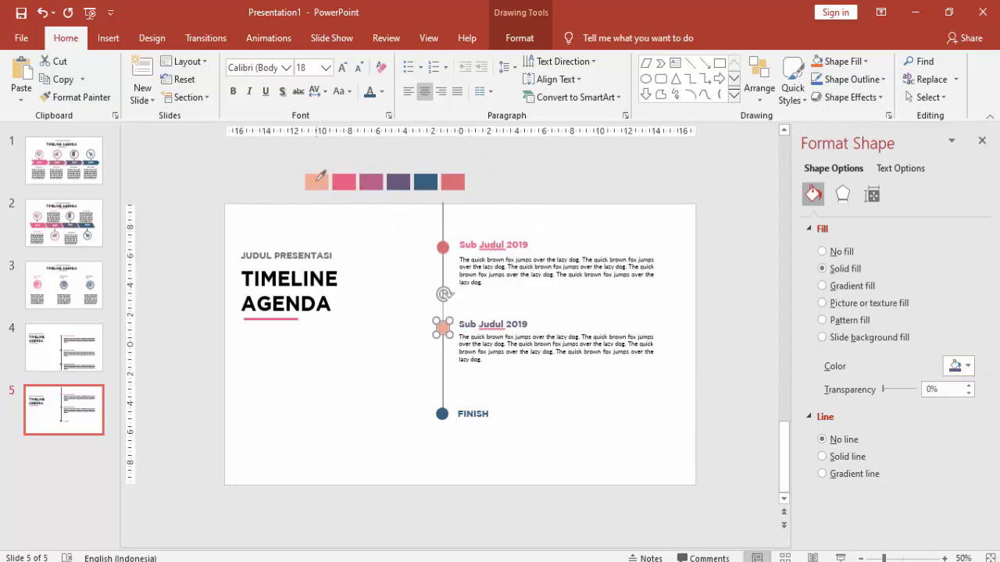
left_click(443, 415)
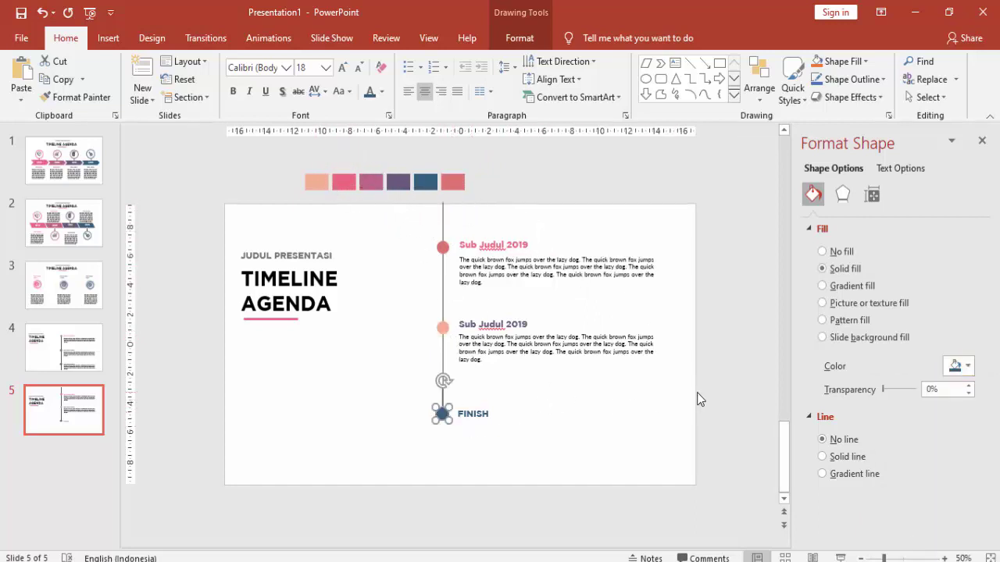
left_click(959, 367)
left_click(903, 521)
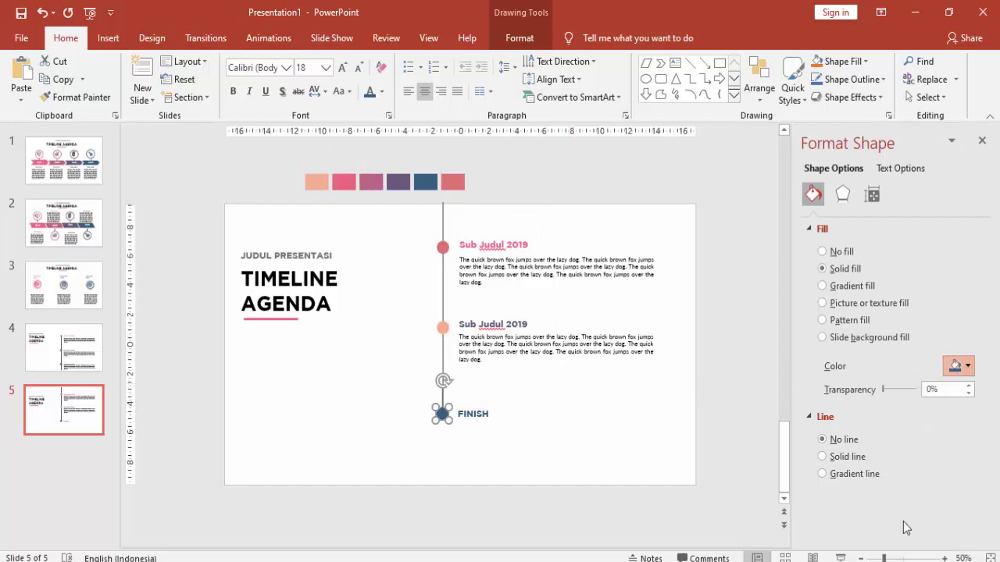
Colour the two 'Sub Judul 2019' headings to match their coral and peach circles
left_click(493, 244)
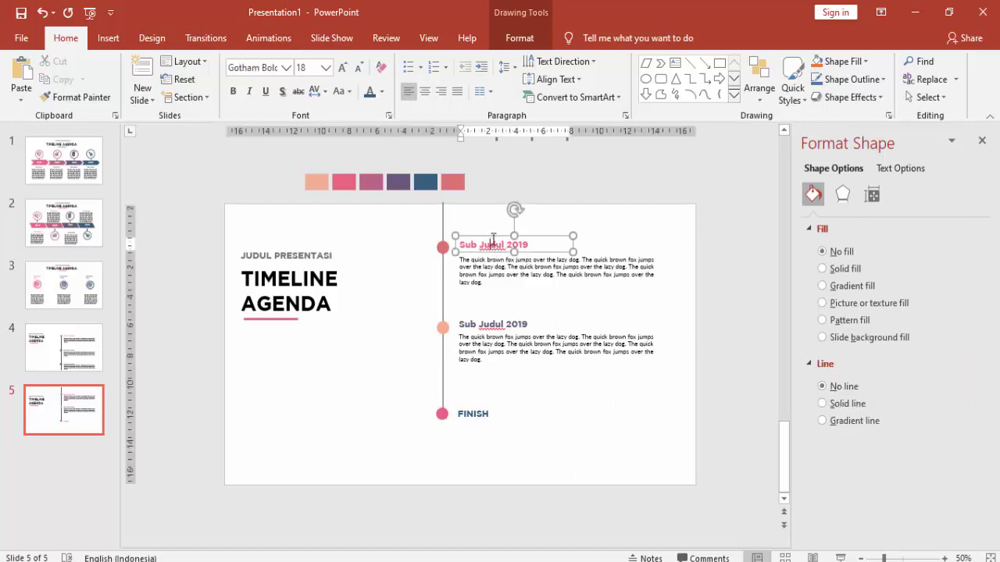
left_click(383, 93)
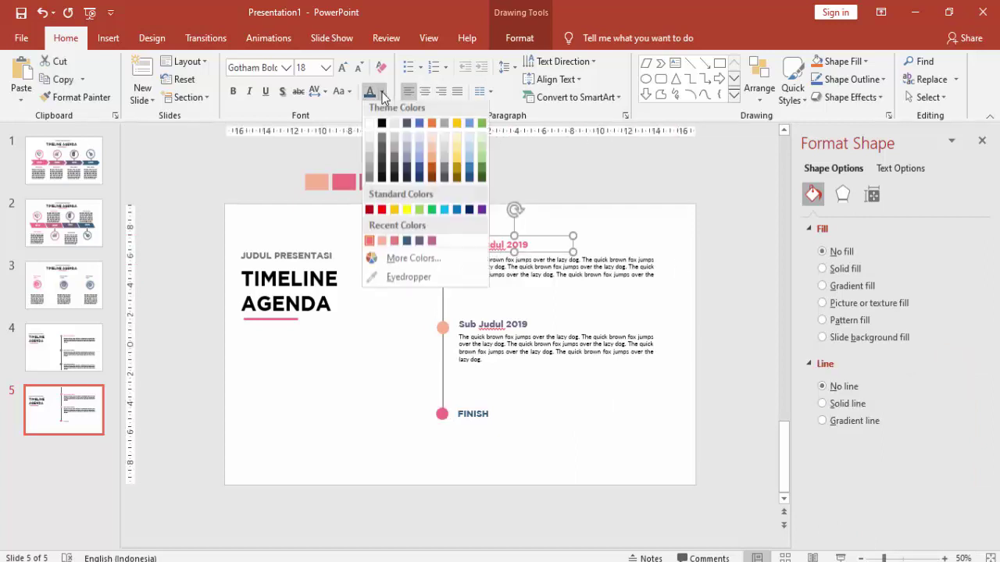
left_click(393, 245)
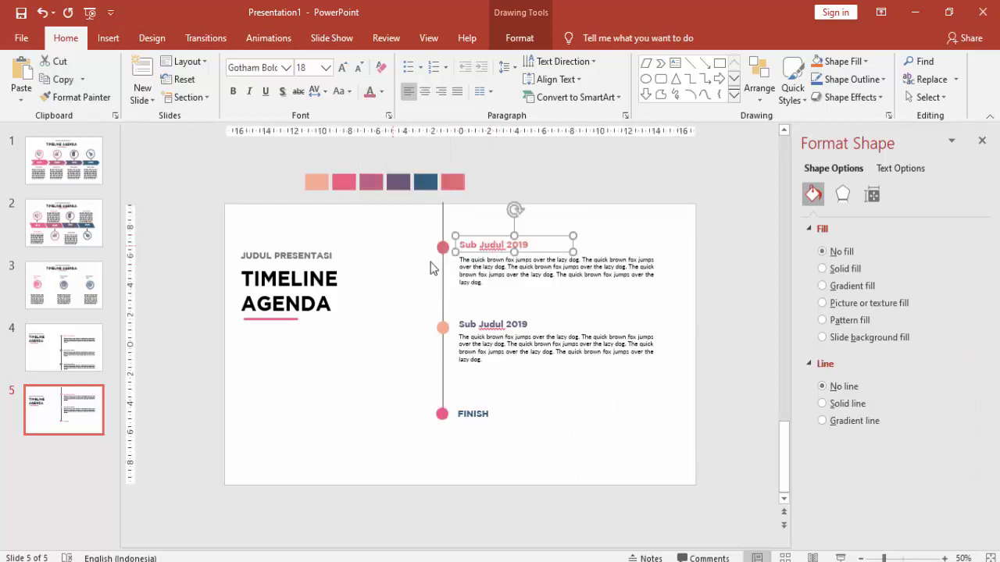
left_click(486, 325)
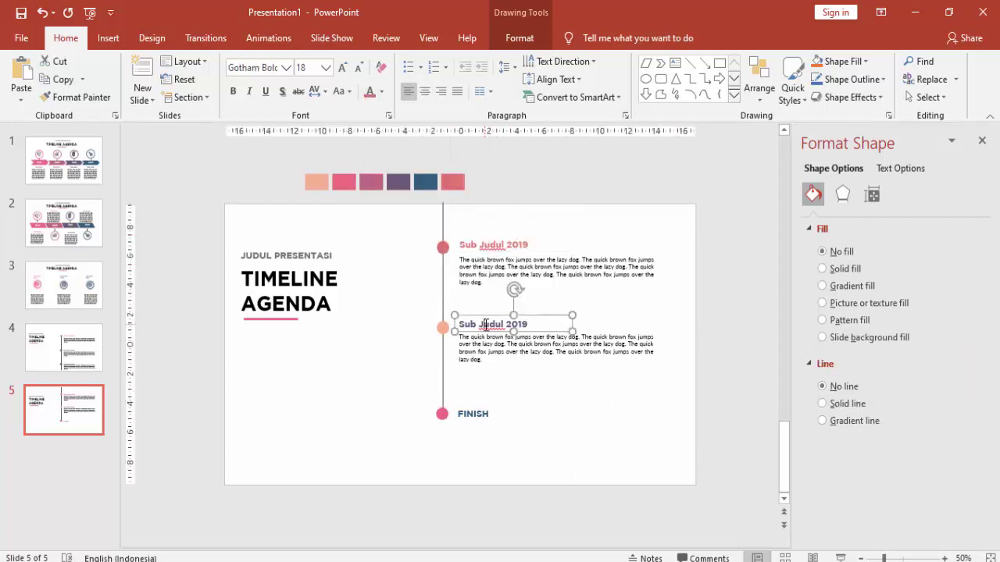
left_click(382, 91)
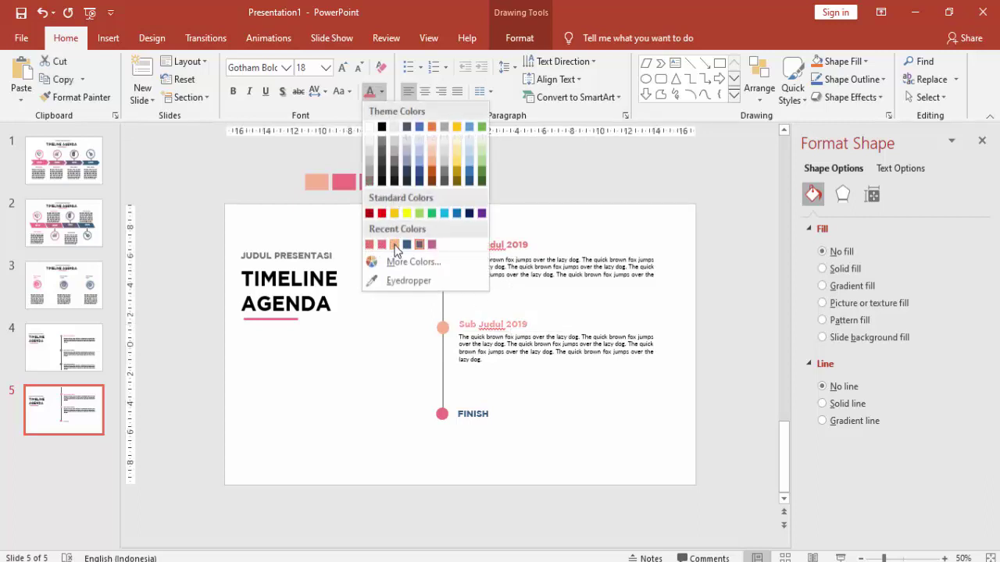
left_click(394, 245)
Make the FINISH circle fill and the FINISH label text black
left_click(488, 413)
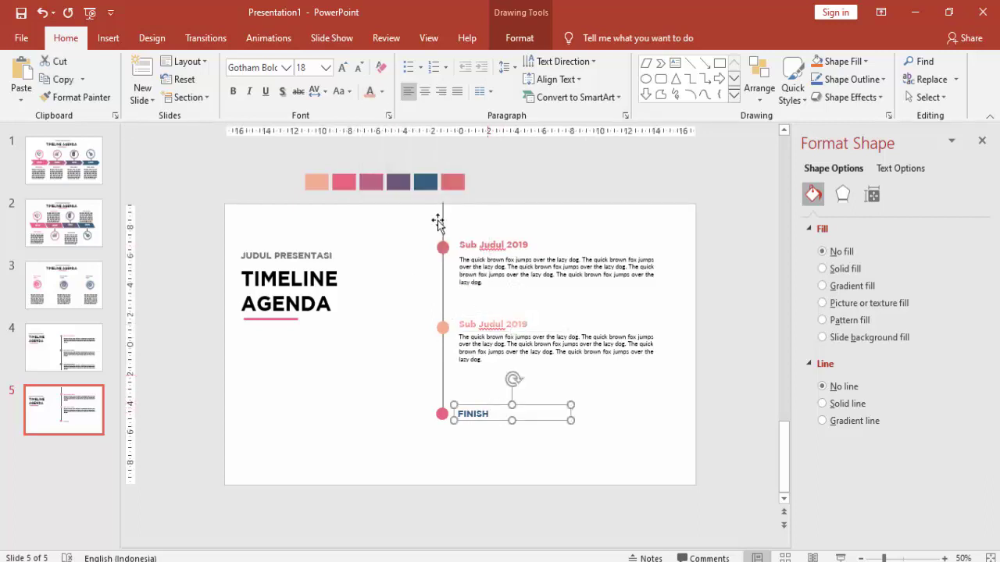
left_click(442, 415)
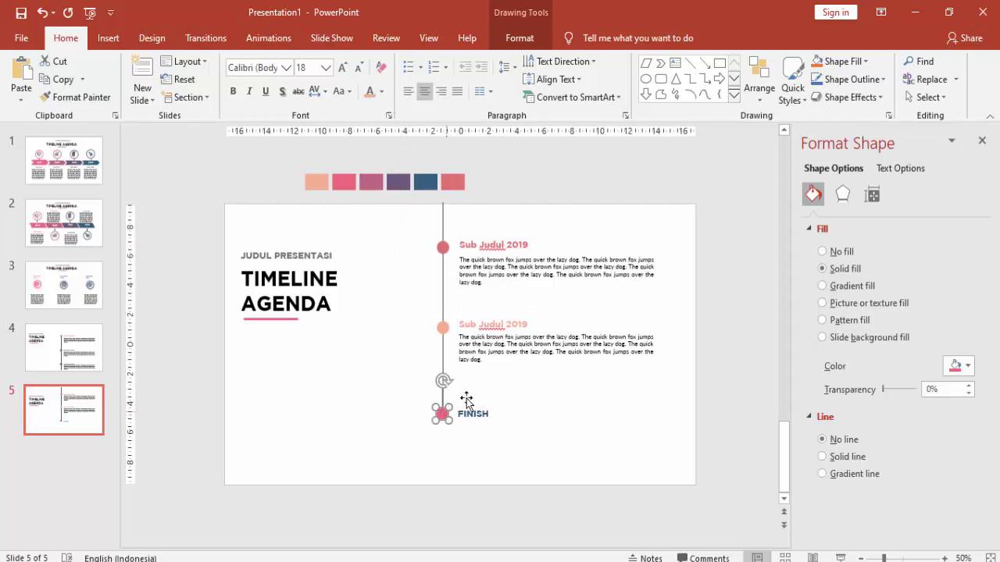
left_click(961, 366)
left_click(895, 403)
left_click(487, 413)
left_click(381, 91)
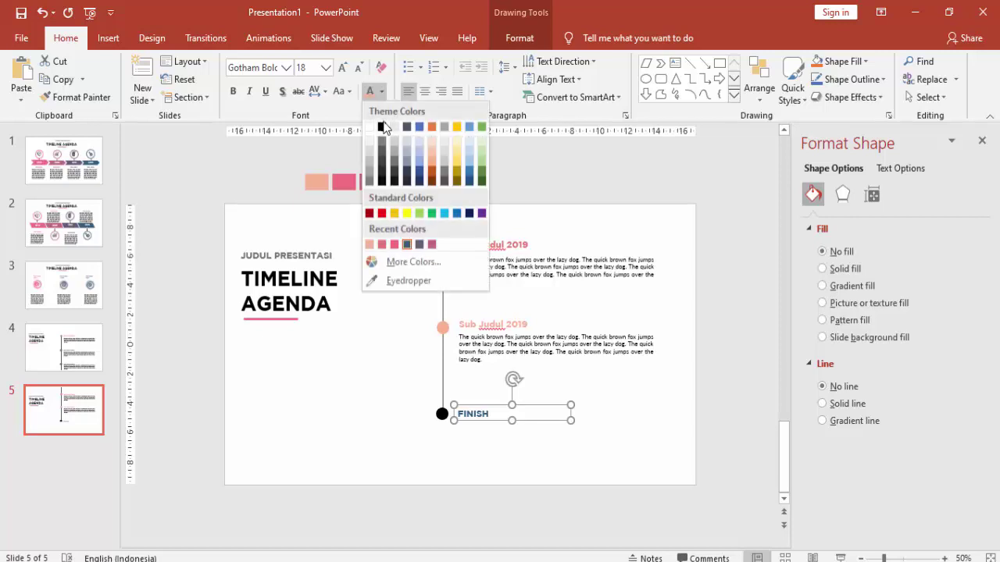
left_click(381, 122)
left_click(628, 414)
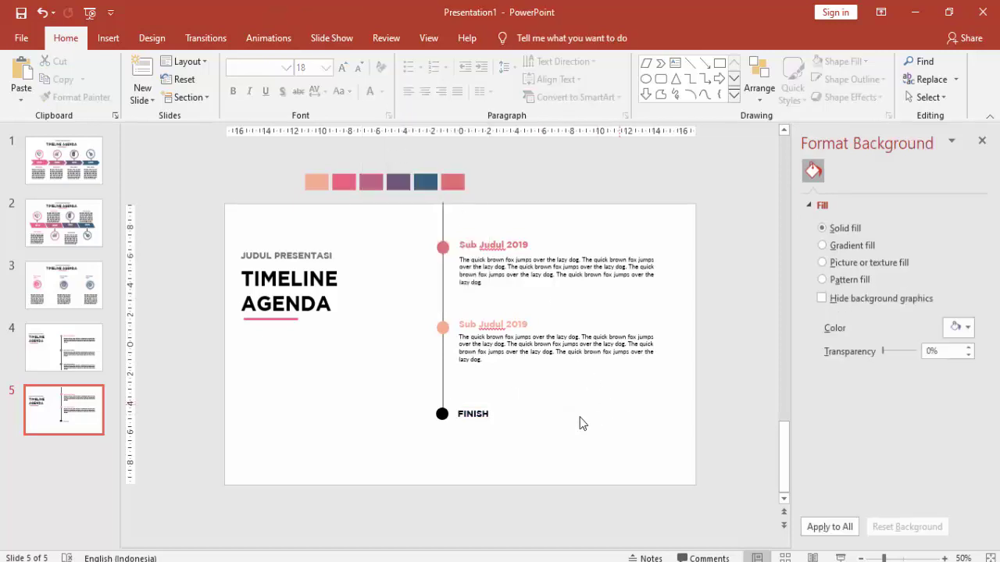
Compare slide 5 with slide 4, ending on slide 4
left_click(84, 364)
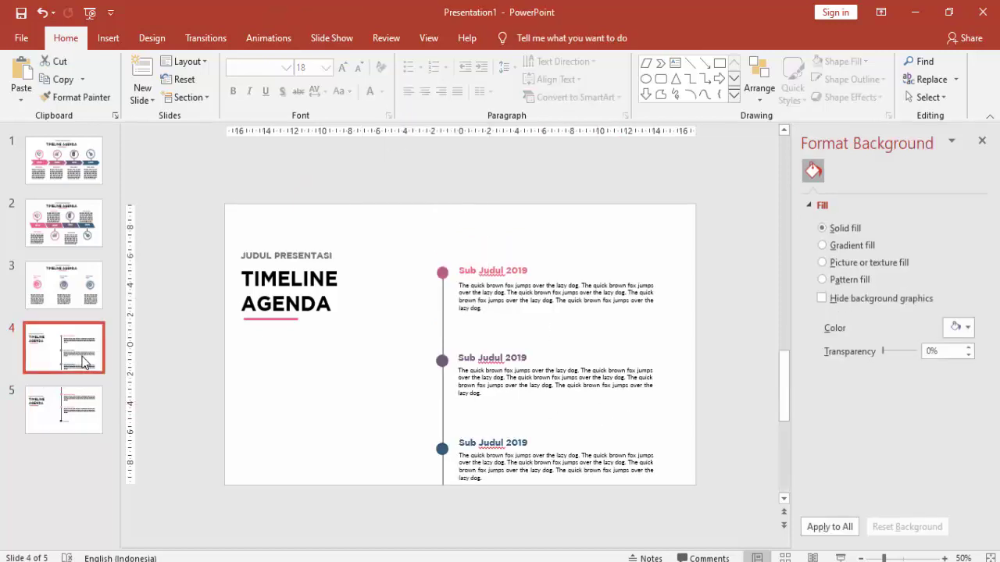
left_click(84, 416)
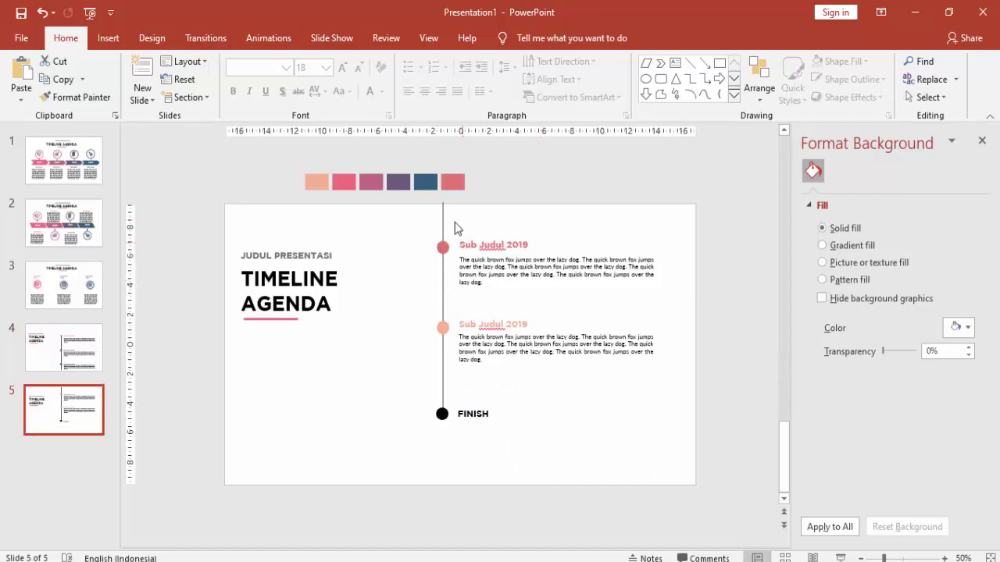
key("Page_Up")
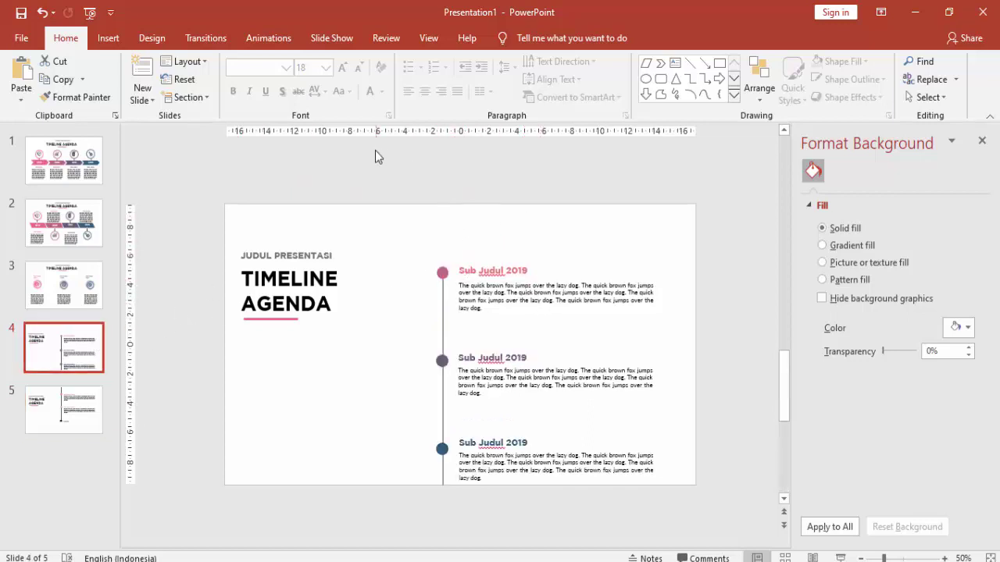
Apply the Push transition to slides 4 and 5
left_click(206, 38)
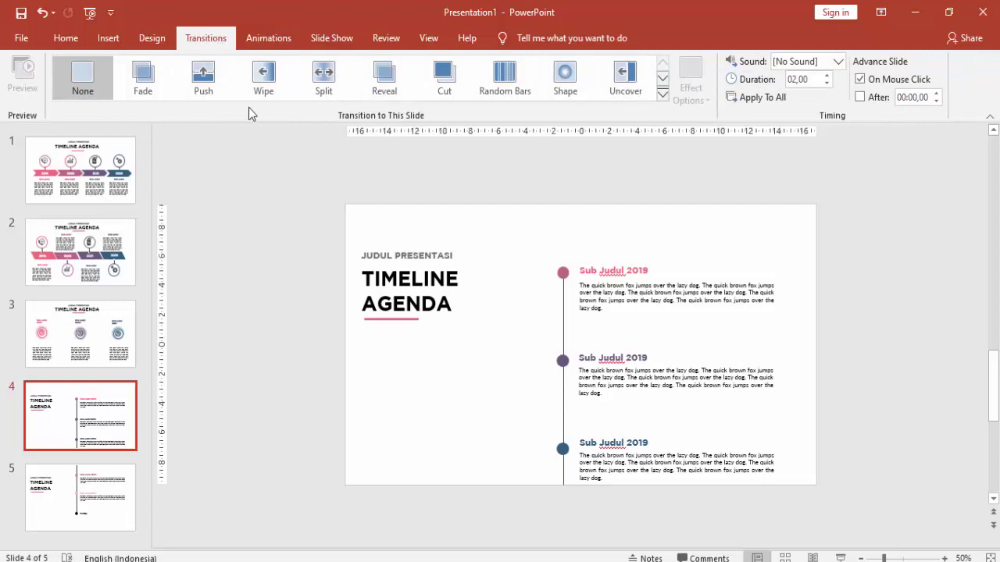
left_click(215, 89)
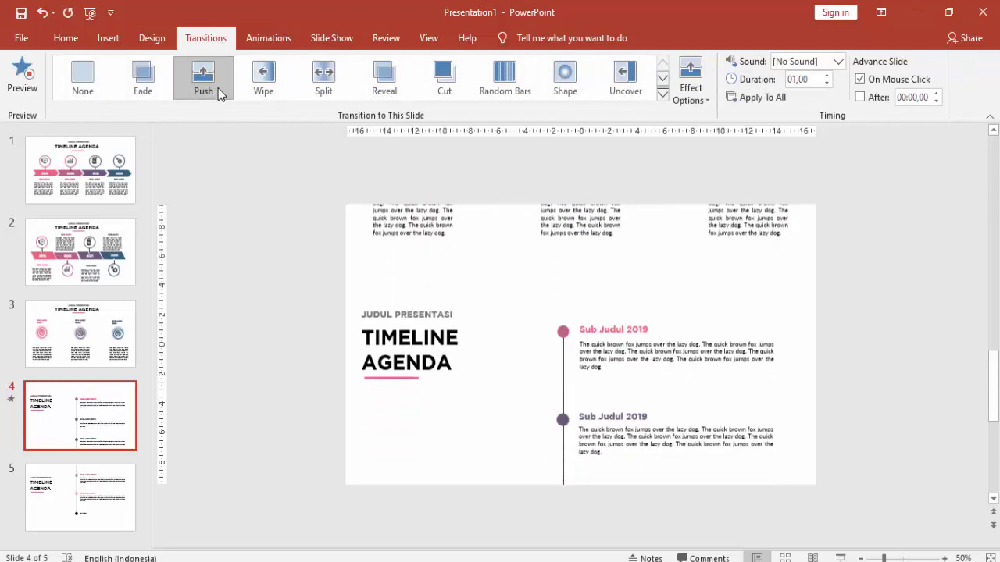
left_click(123, 496)
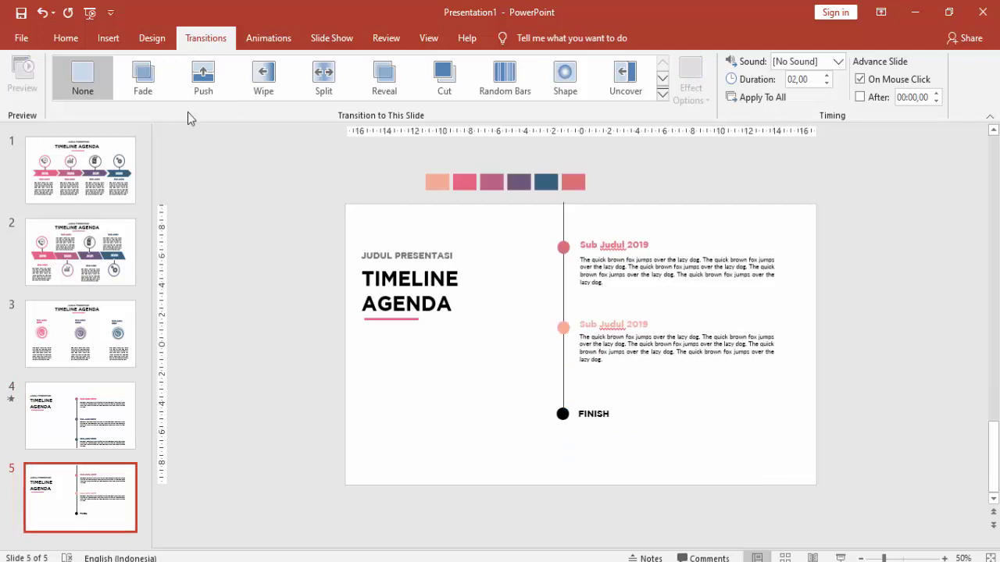
left_click(199, 88)
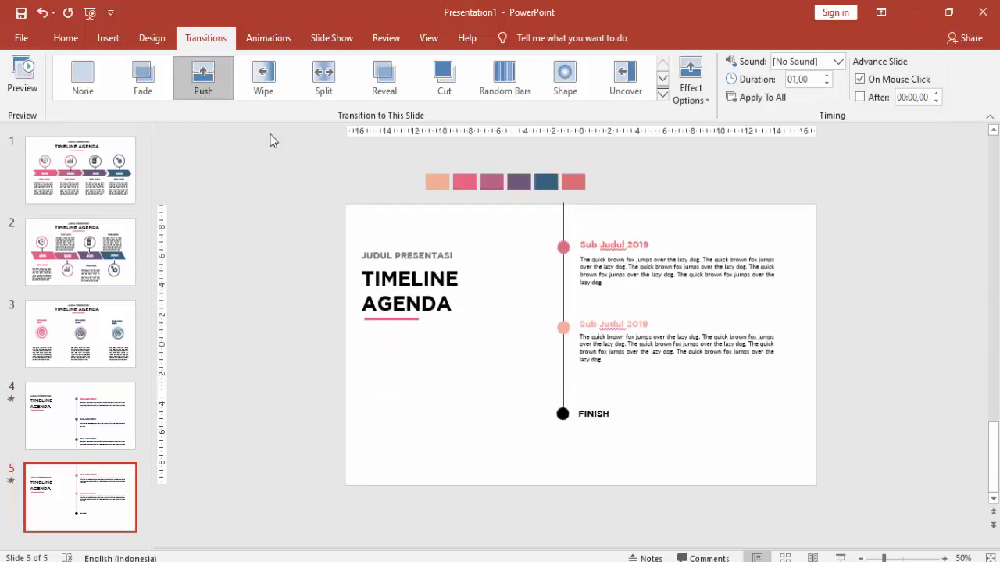
Play the slide show from slide 4 and advance to slide 5
left_click(80, 403)
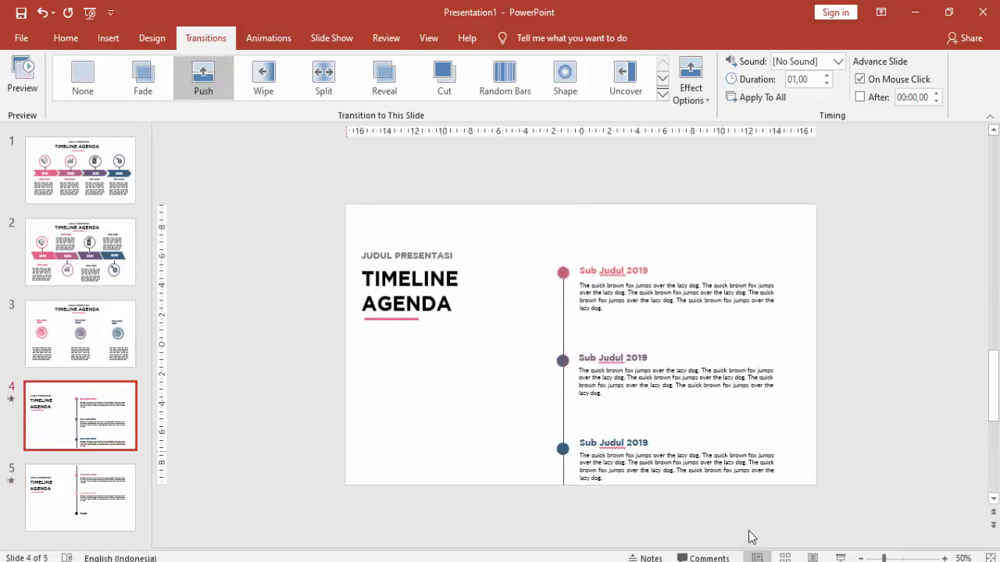
left_click(840, 557)
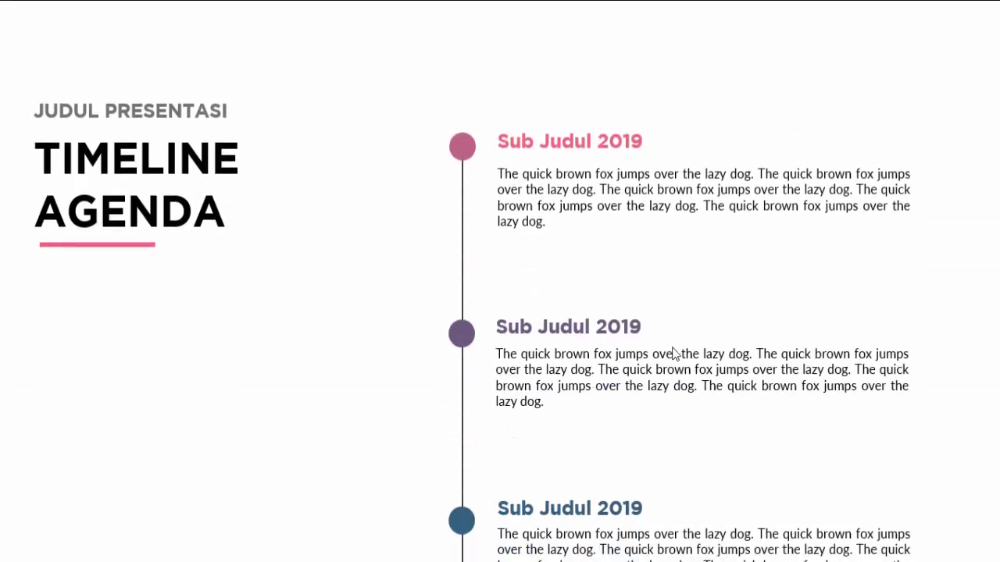
left_click(674, 353)
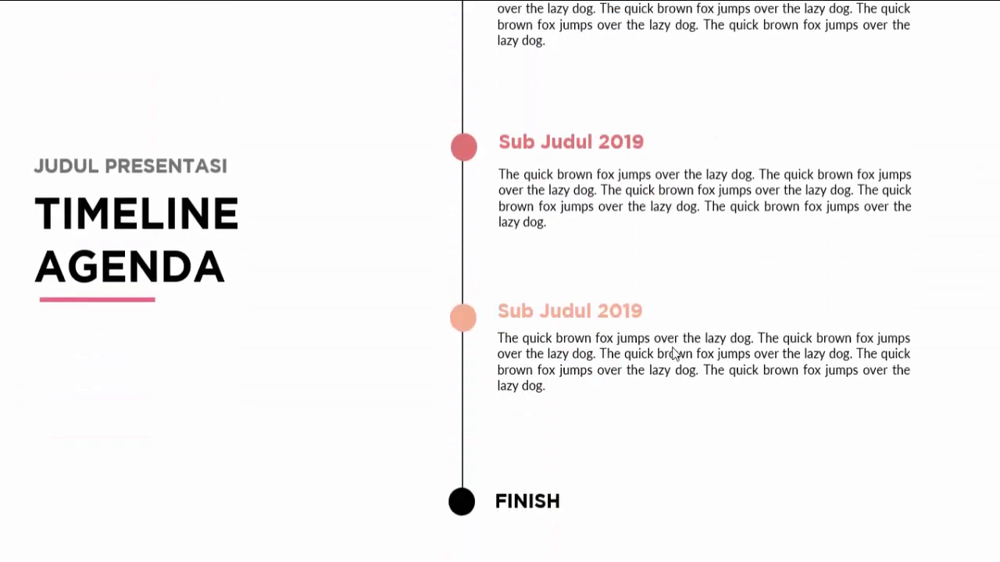
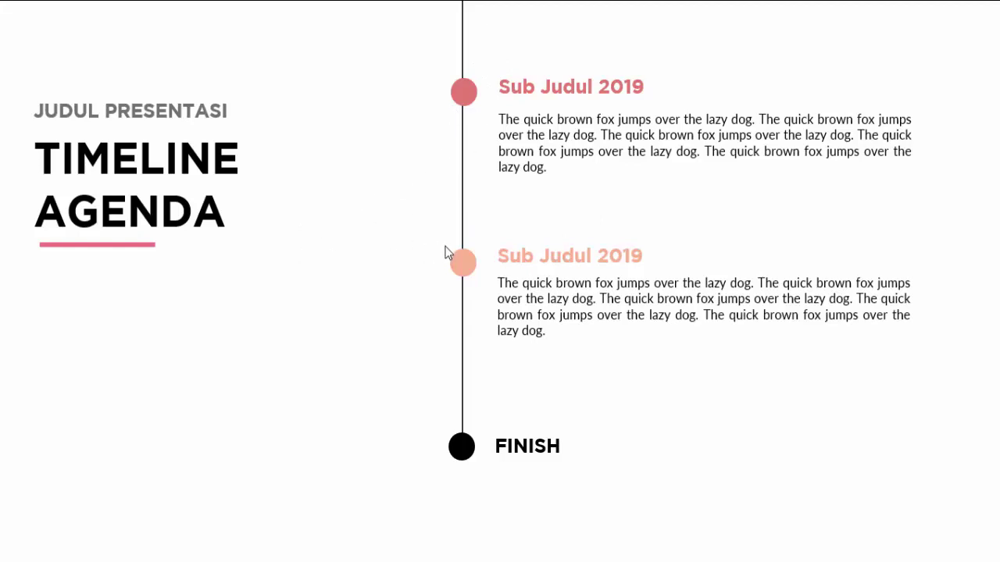
Exit the slide show and return to slide 1 in Normal view
key("Escape")
key("Home")
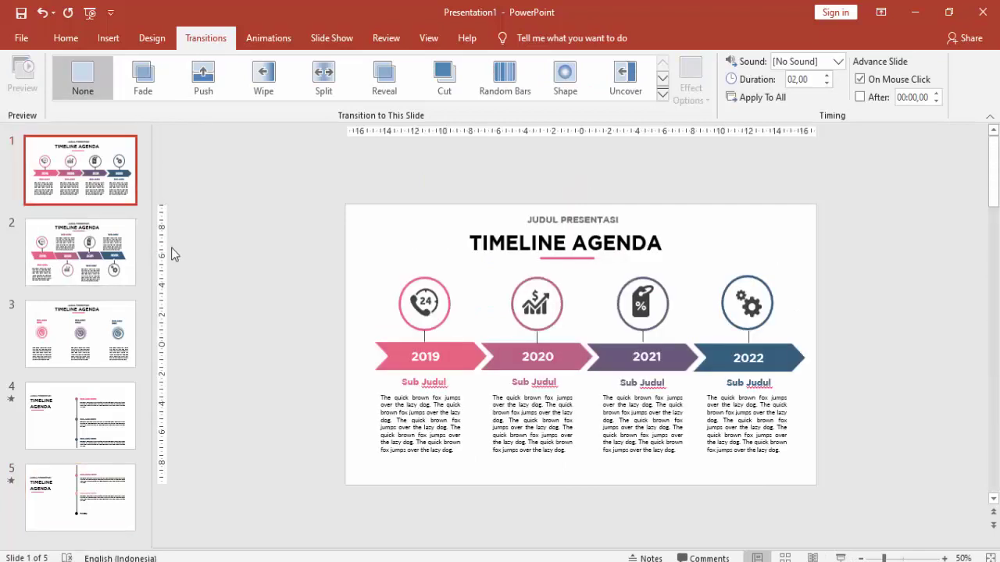
Step through slide thumbnails 2 to 5, then 1 to 5 again, ending on the FINISH timeline slide
left_click(121, 263)
left_click(104, 341)
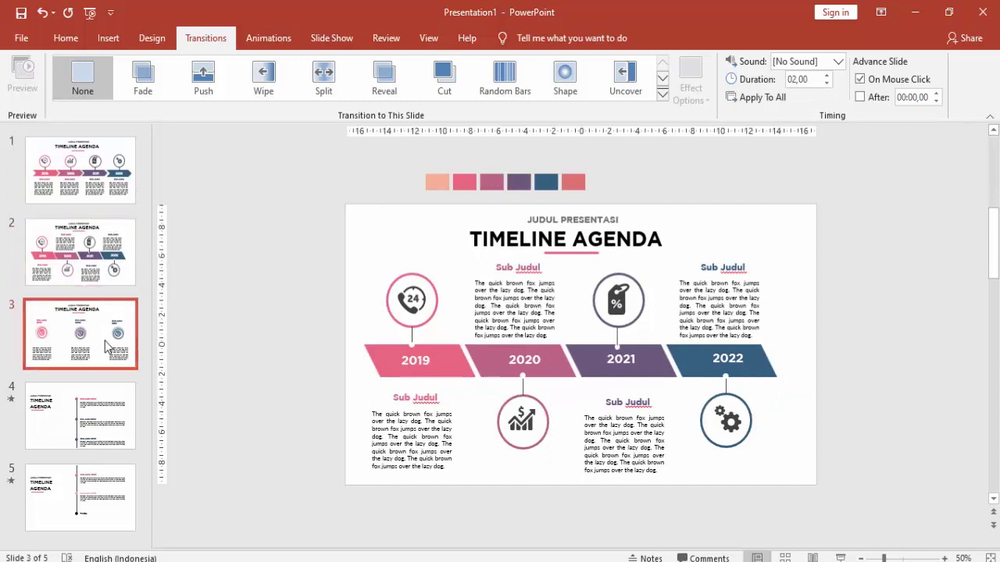
left_click(135, 402)
left_click(129, 478)
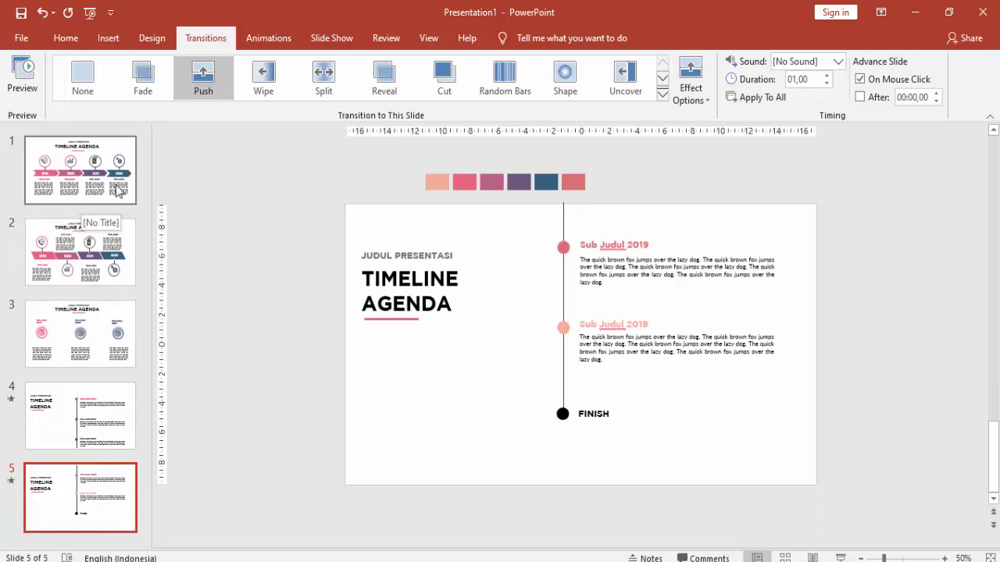
left_click(117, 191)
left_click(117, 265)
left_click(117, 344)
left_click(118, 425)
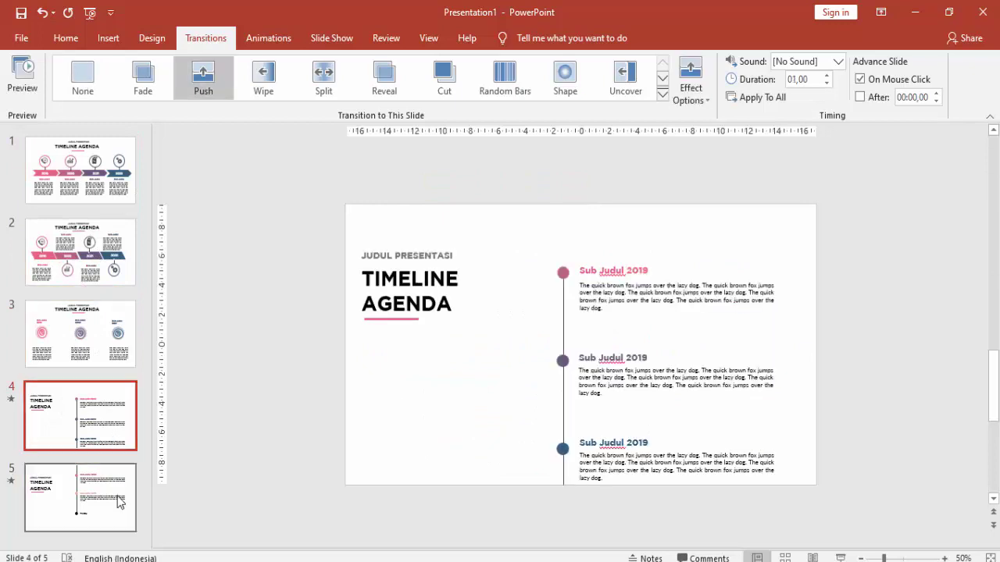
left_click(119, 502)
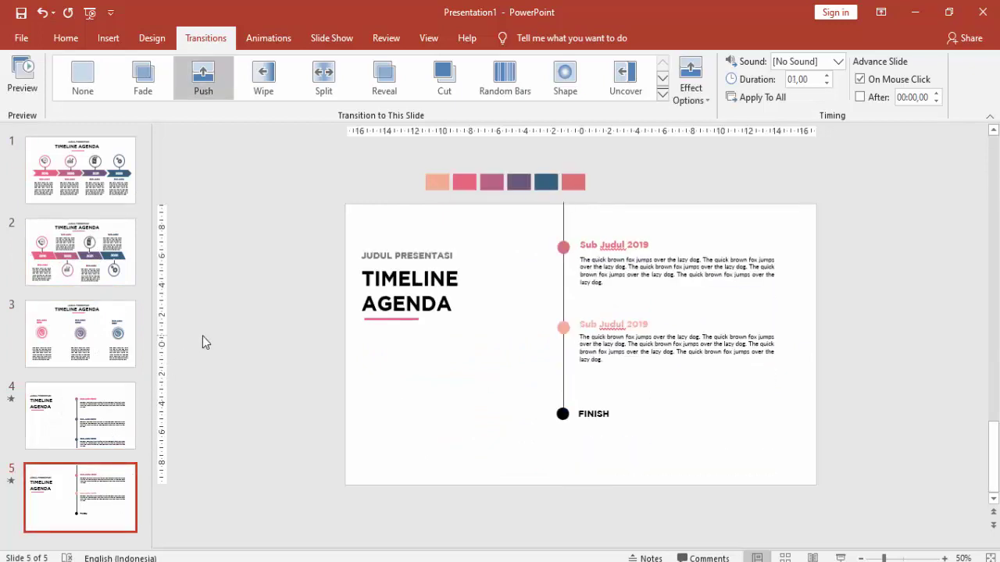